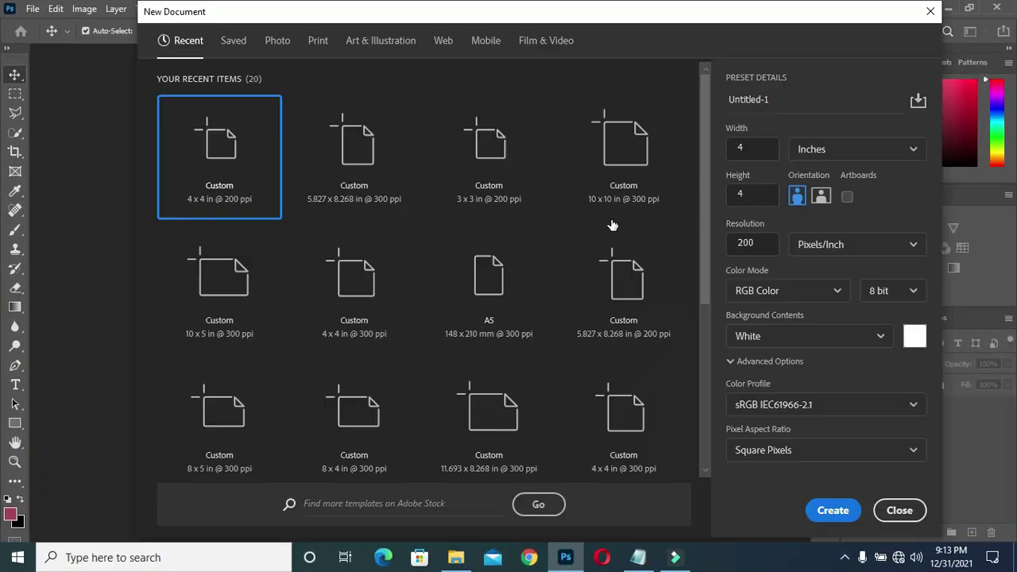
Create a 4 x 4 in, 300 ppi document and copy the colour code 011839 from Notepad.
click(352, 278)
click(842, 511)
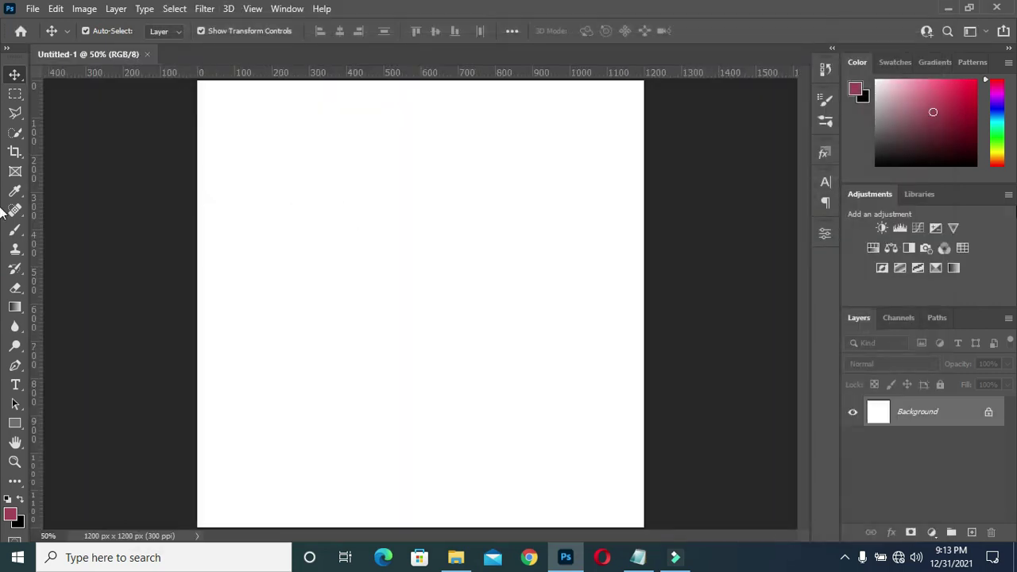
click(638, 556)
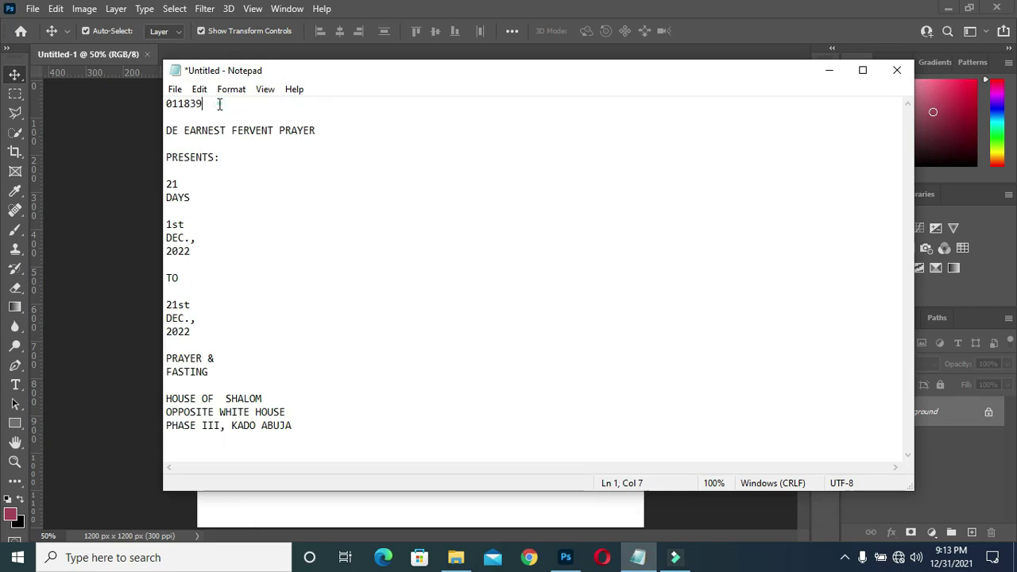
drag(219, 104, 146, 117)
key(ctrl+c)
click(829, 70)
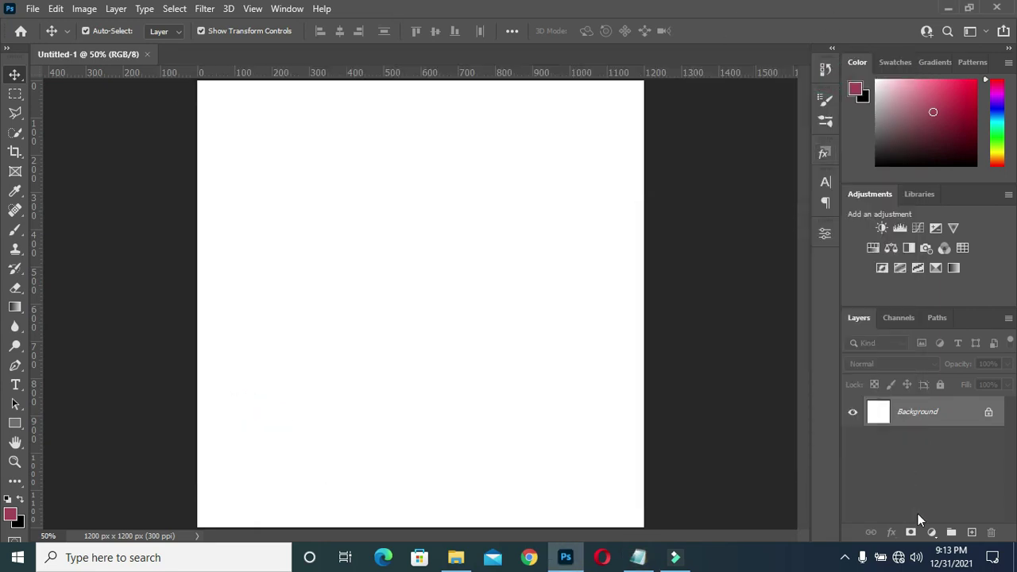
Add a Solid Color fill layer in dark navy #011839.
click(930, 534)
click(934, 271)
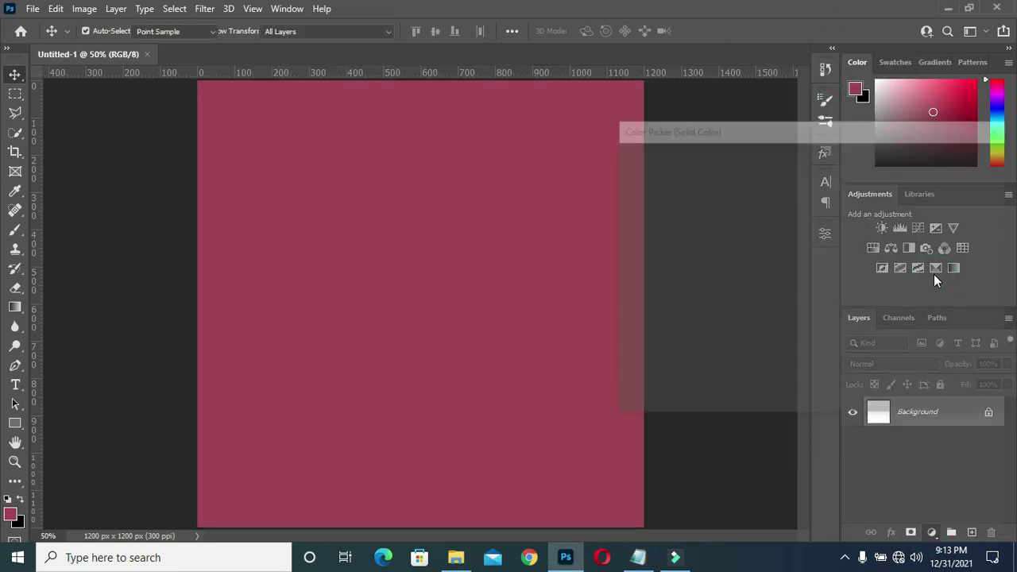
key(ctrl+v)
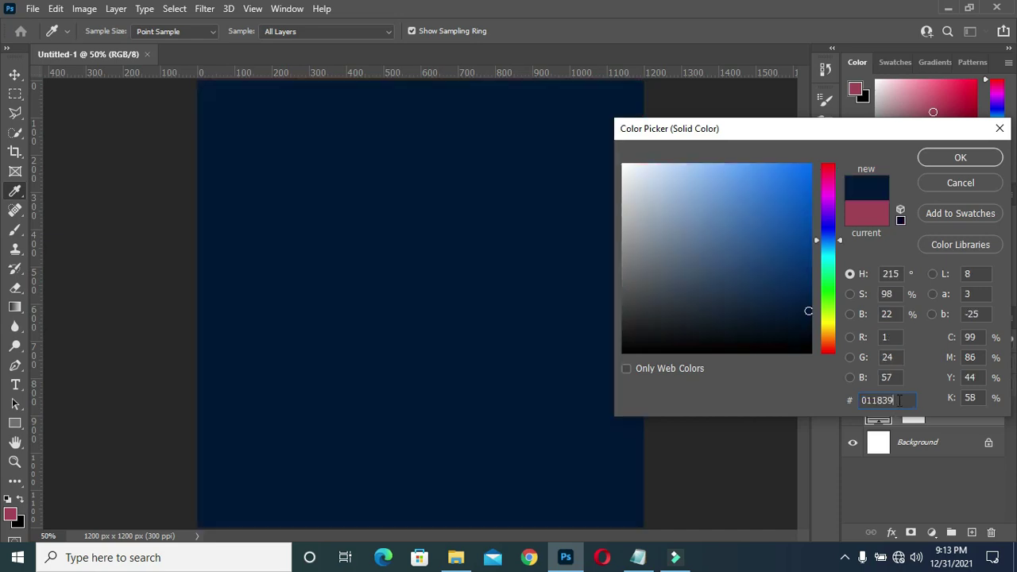
click(961, 157)
click(457, 559)
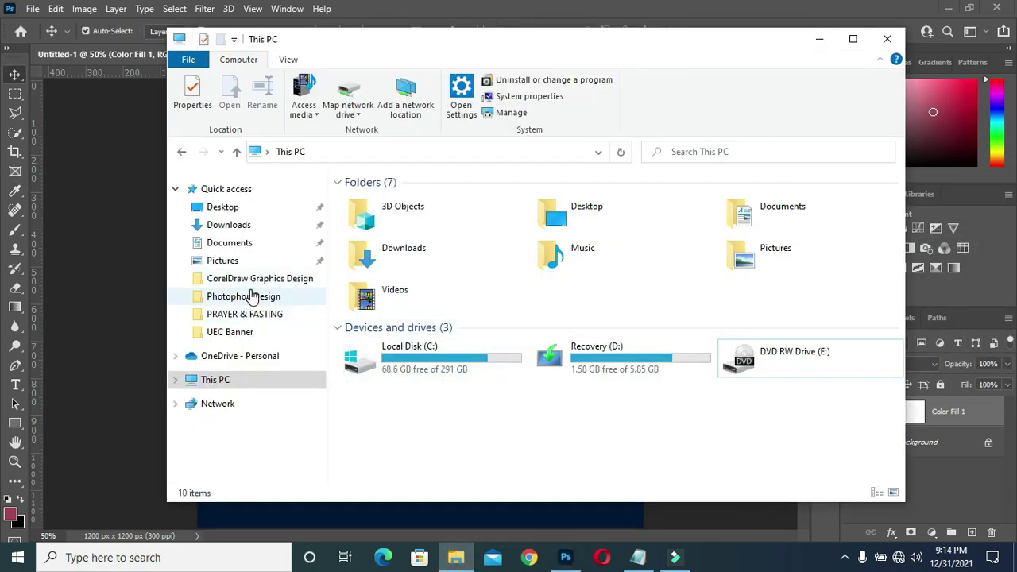
Browse to Desktop > Tutorial resources > PRAYER & FASTING and drag the CROWD image into the flyer.
click(230, 208)
double_click(818, 214)
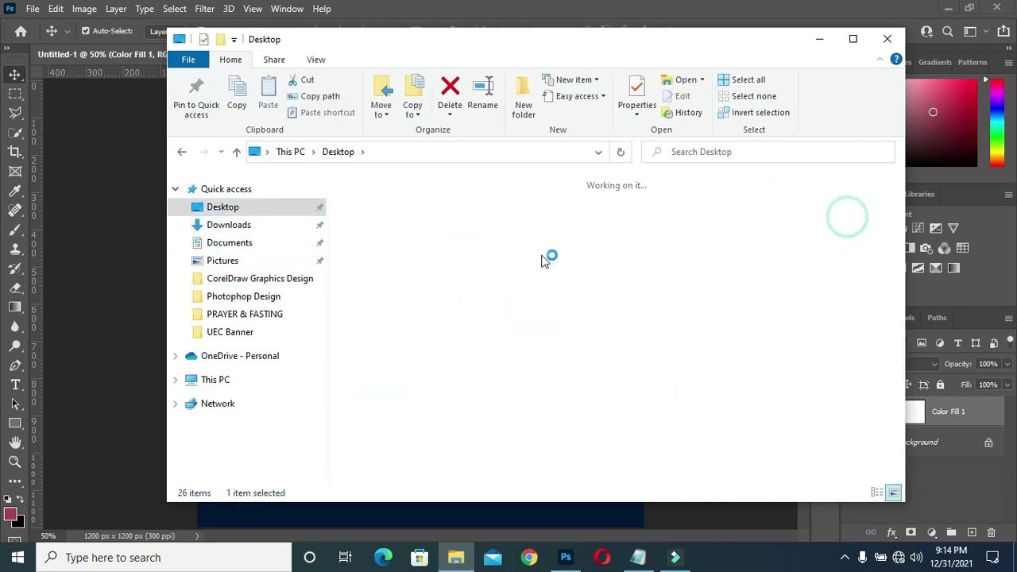
double_click(770, 329)
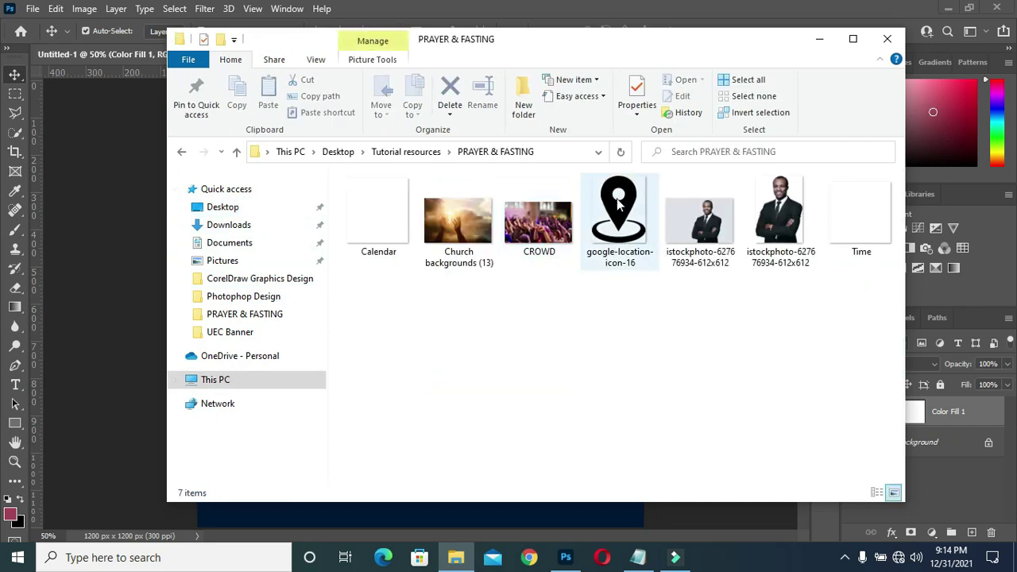
click(543, 231)
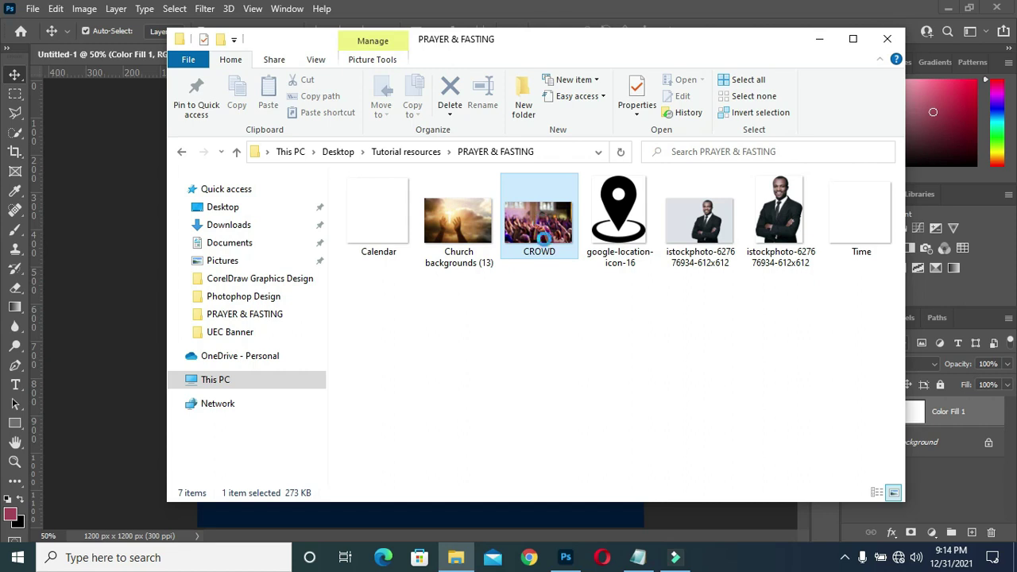
drag(556, 238, 521, 430)
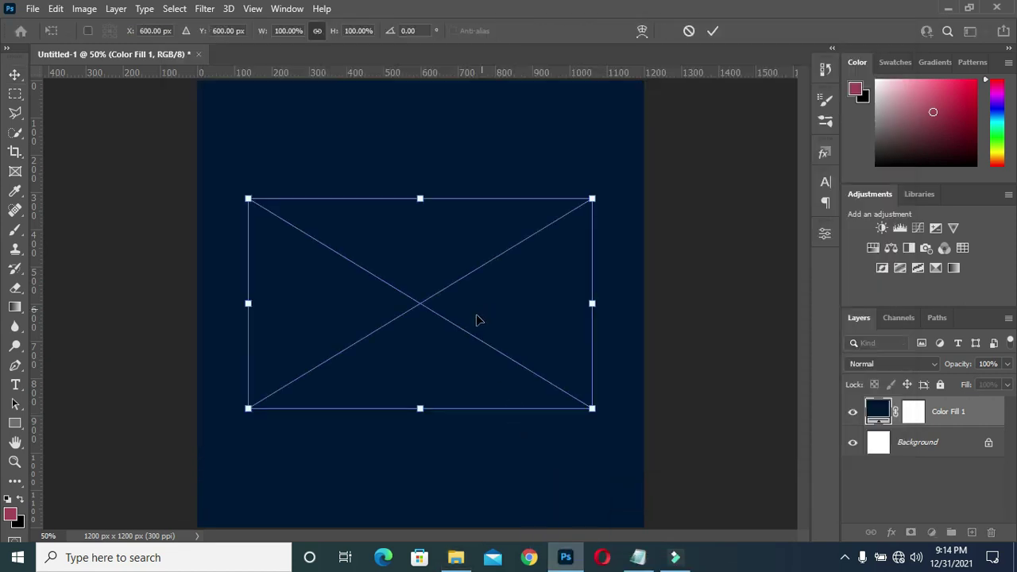
Scale the CROWD photo to about 136% and position it across the lower canvas.
scroll(445, 310, down, 2)
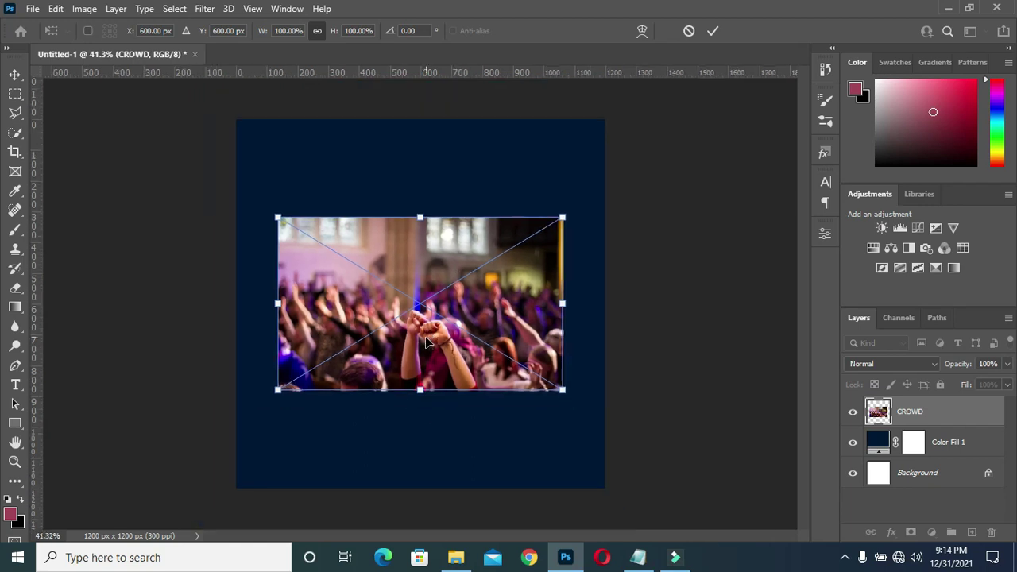
drag(426, 314, 429, 420)
scroll(420, 322, up, 2)
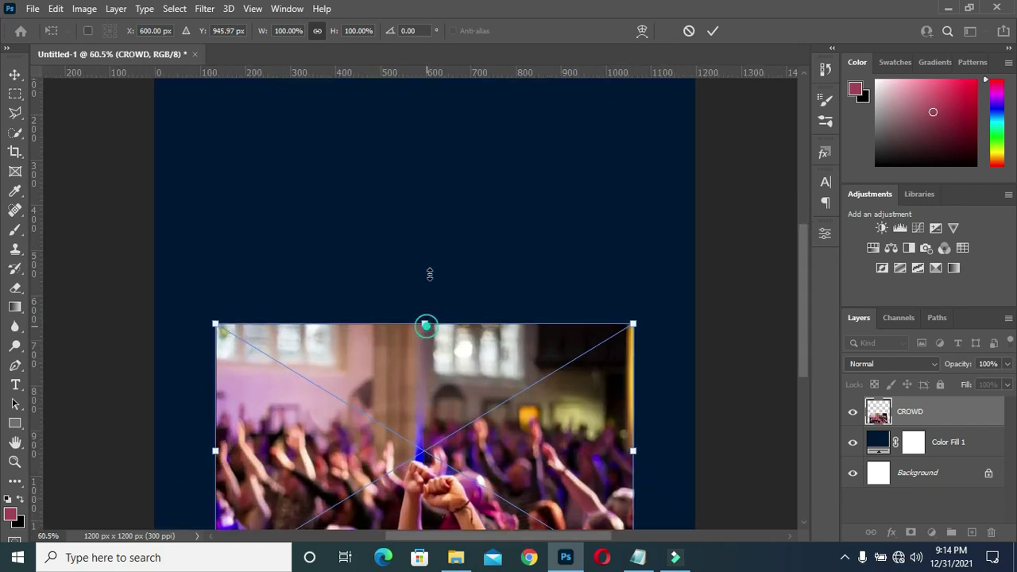
drag(425, 325, 429, 266)
scroll(429, 266, down, 2)
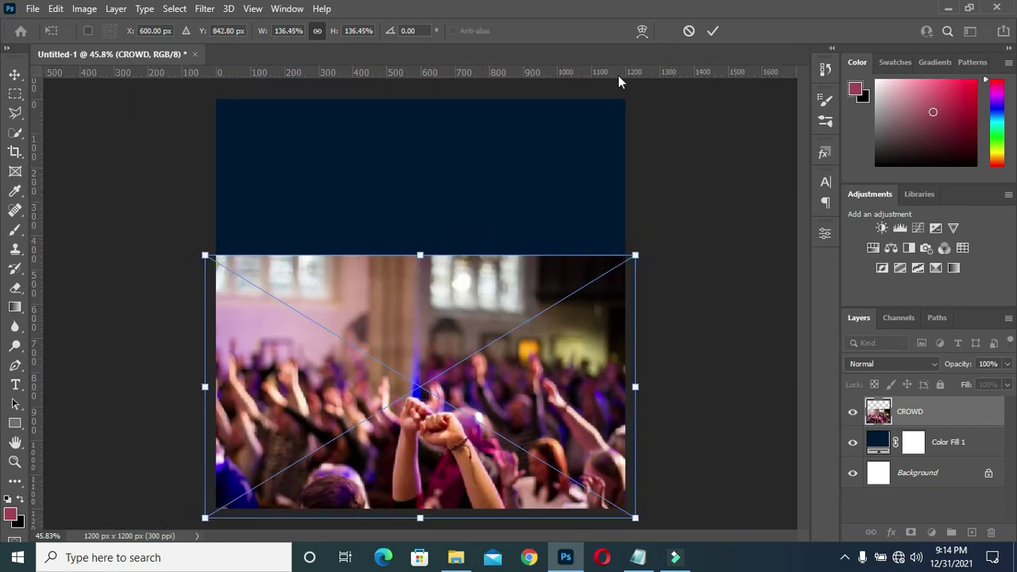
click(712, 30)
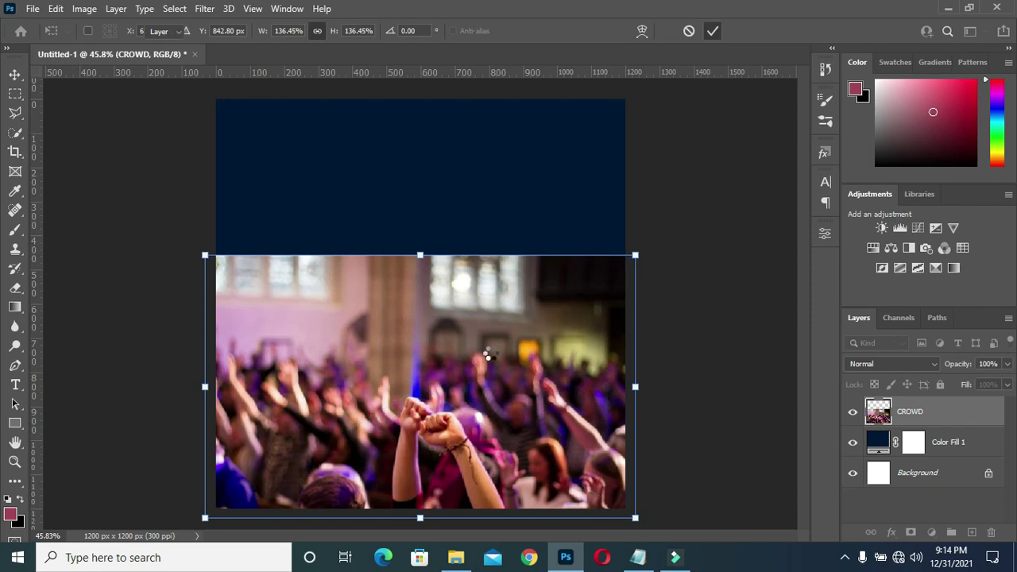
Set the CROWD layer to Hard Light and add a layer mask to it.
click(874, 364)
click(879, 373)
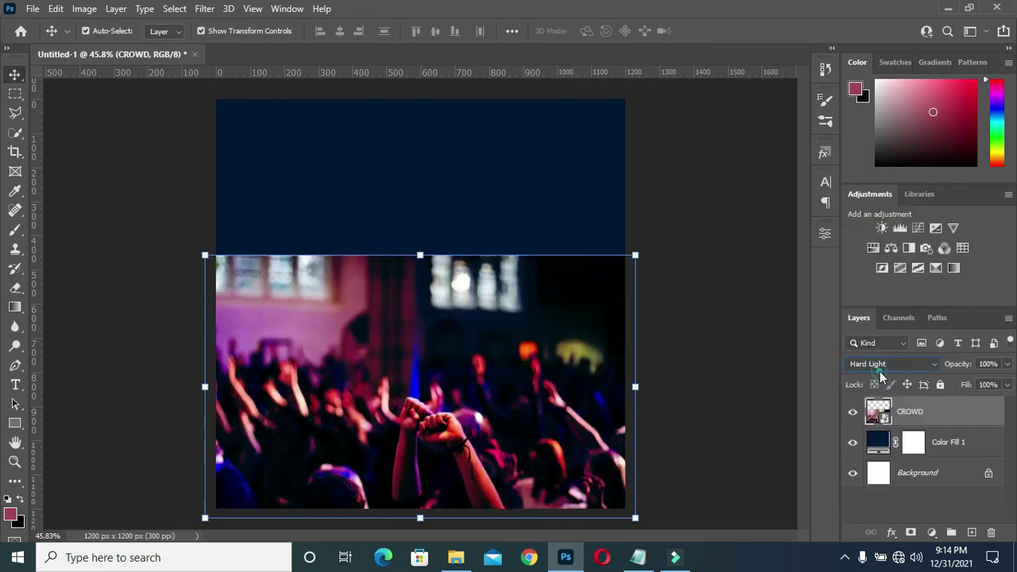
click(910, 531)
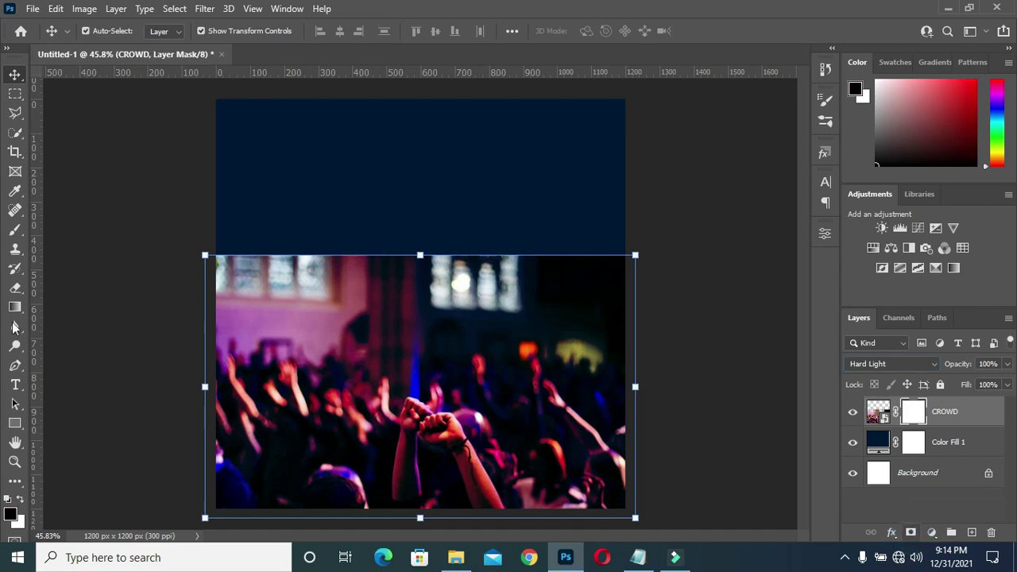
click(15, 307)
click(58, 307)
Gradient-mask the crowd's top into the navy and lower the layer's opacity.
drag(428, 205, 420, 313)
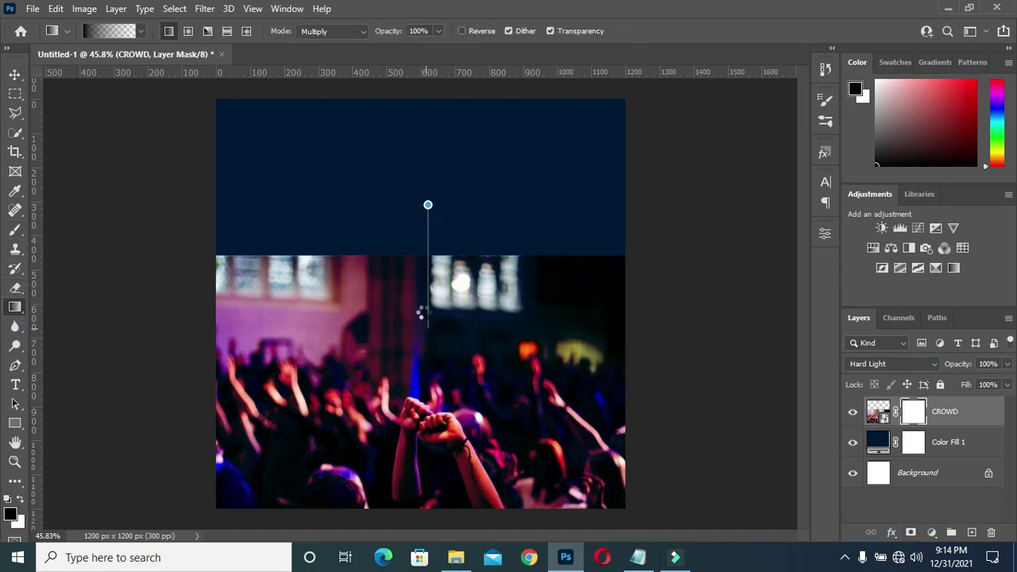
drag(413, 218, 424, 347)
mouse_move(417, 209)
mouse_down()
mouse_move(419, 349)
mouse_move(416, 362)
mouse_move(395, 363)
mouse_up()
drag(421, 219, 421, 428)
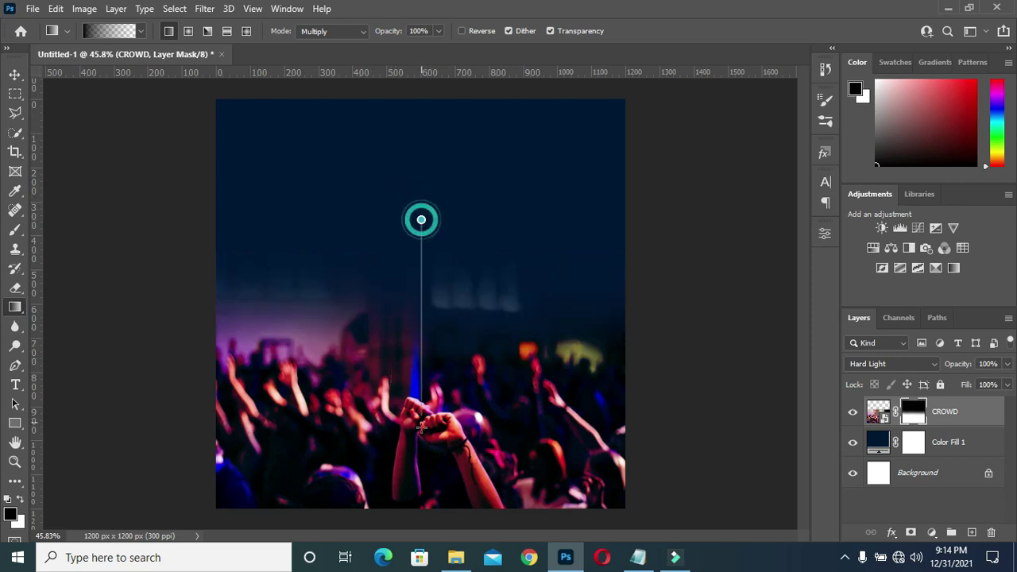
drag(425, 240, 425, 452)
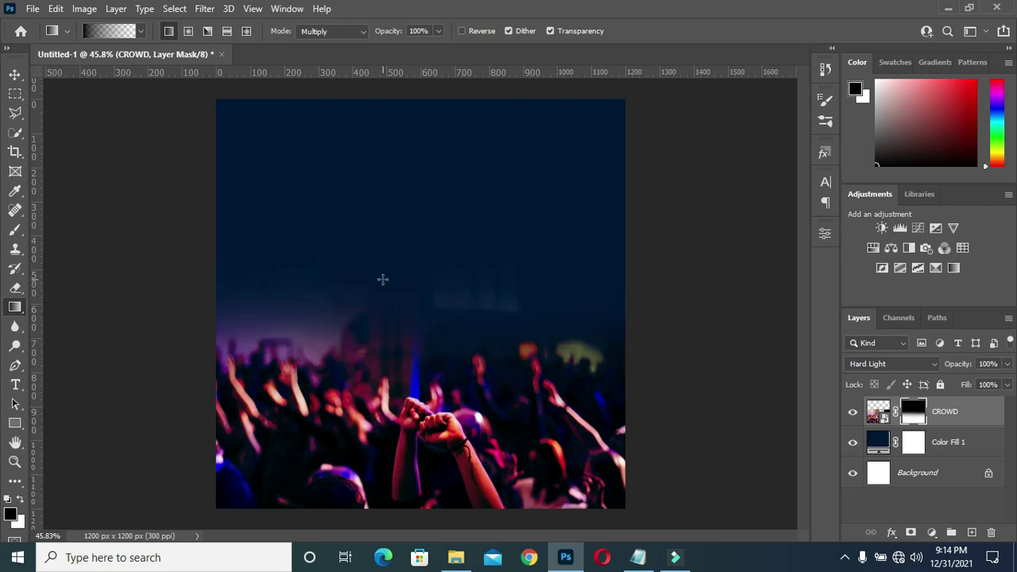
key(v)
drag(971, 368, 906, 366)
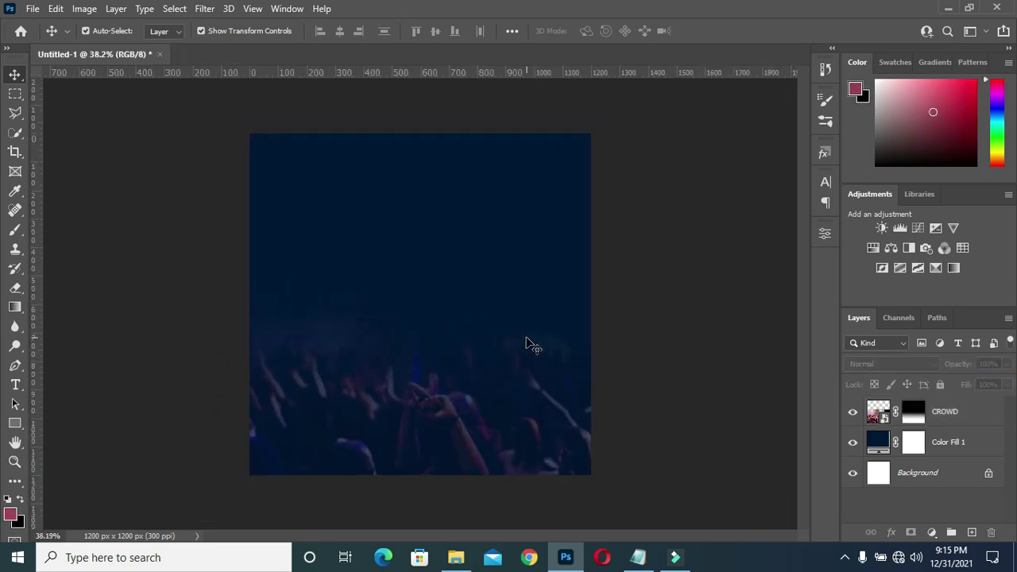
Place Church backgrounds (13) and stretch it across the upper part of the canvas.
click(455, 557)
click(449, 218)
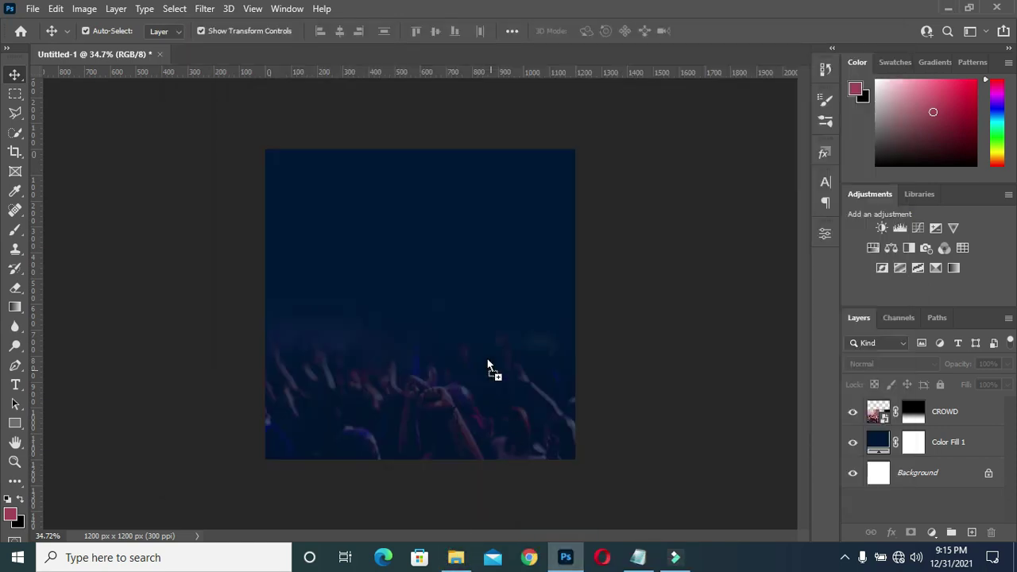
drag(447, 217, 489, 367)
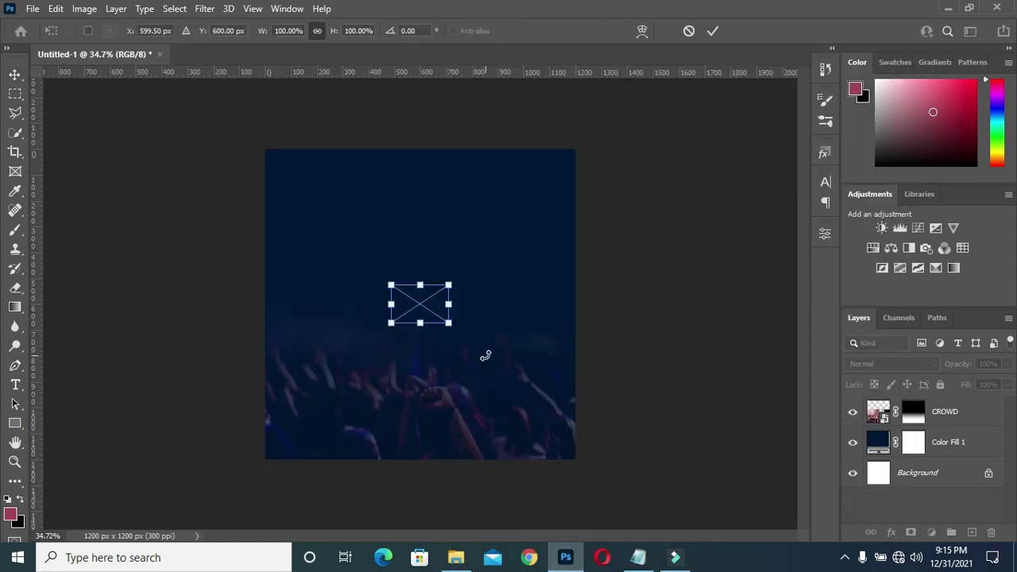
drag(418, 286, 419, 159)
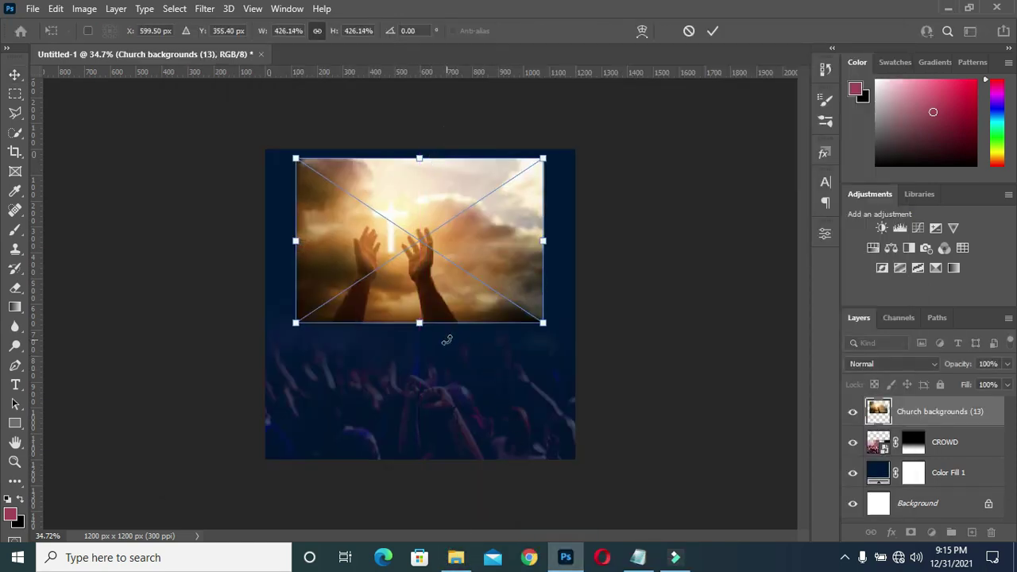
drag(421, 321, 419, 380)
drag(438, 286, 451, 270)
key(Return)
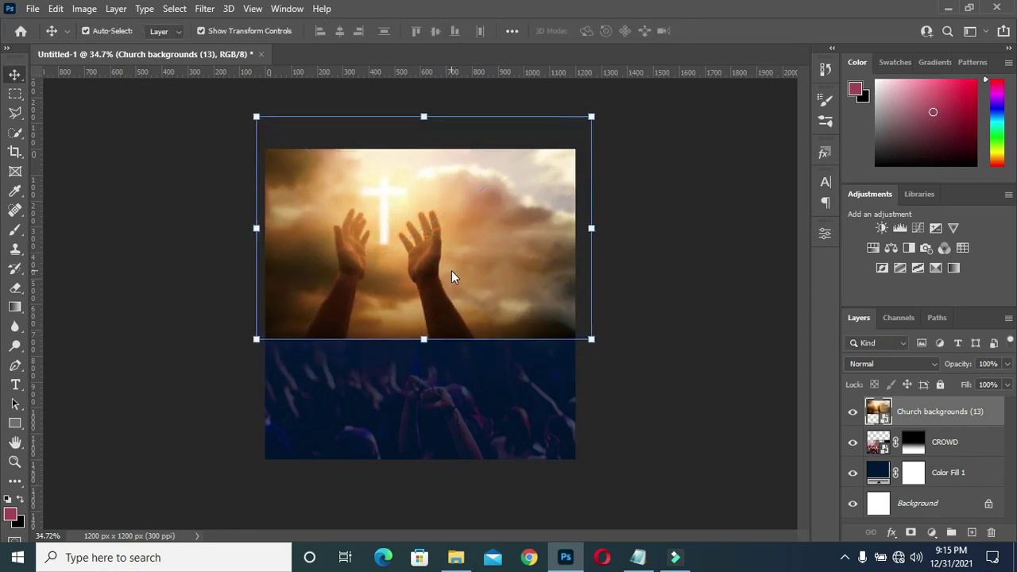
click(910, 533)
Fade the church image's lower edge into the crowd with a gradient mask, keeping full opacity.
click(15, 308)
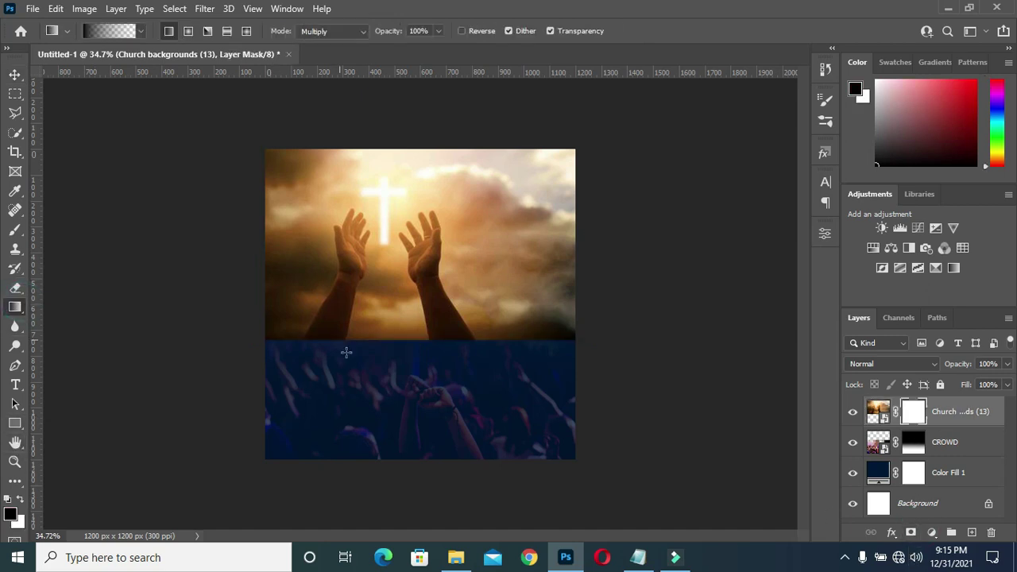
drag(397, 379, 392, 270)
drag(408, 367, 410, 274)
click(15, 74)
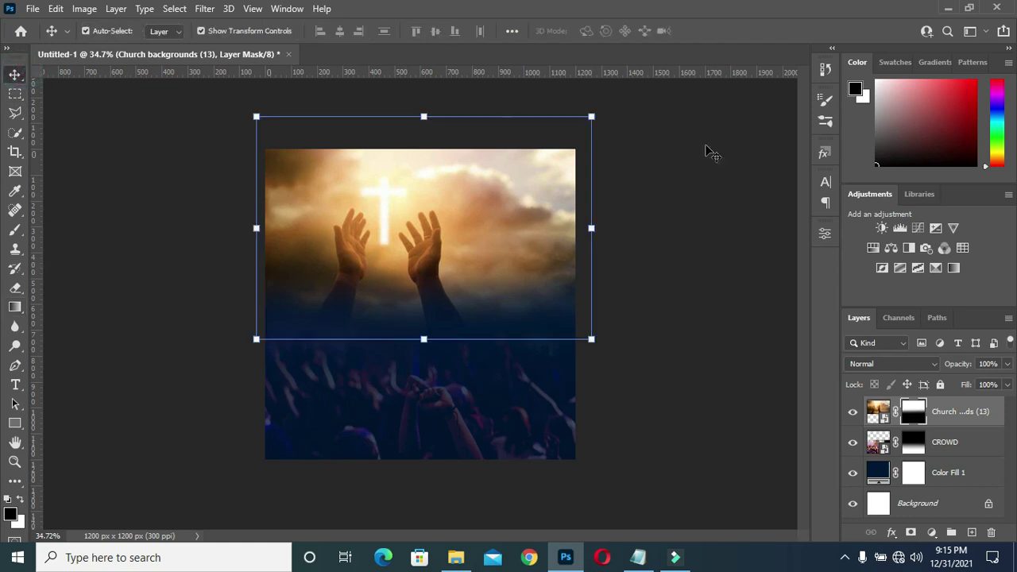
click(965, 406)
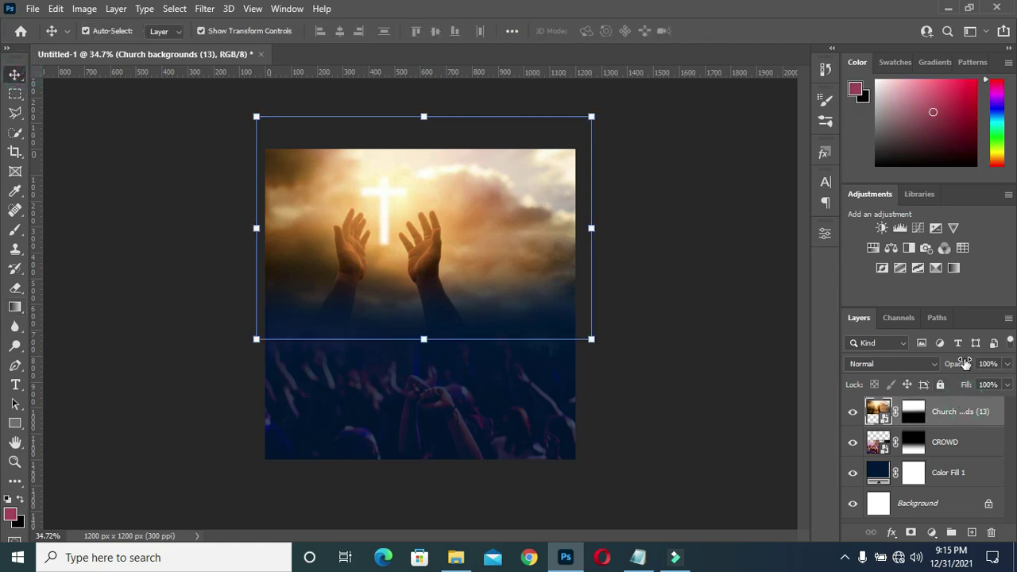
drag(965, 364, 947, 367)
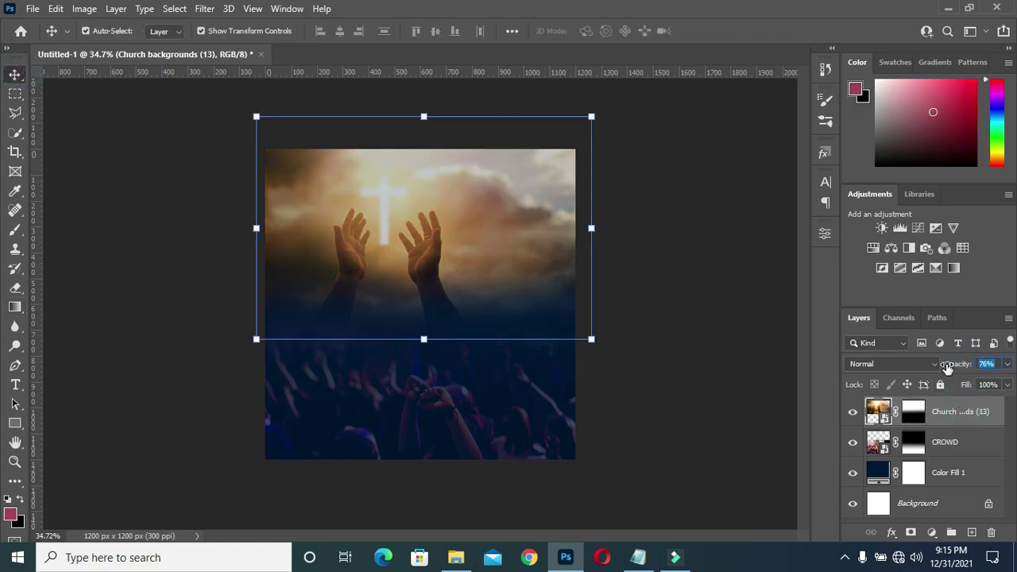
drag(990, 366, 1009, 366)
click(204, 8)
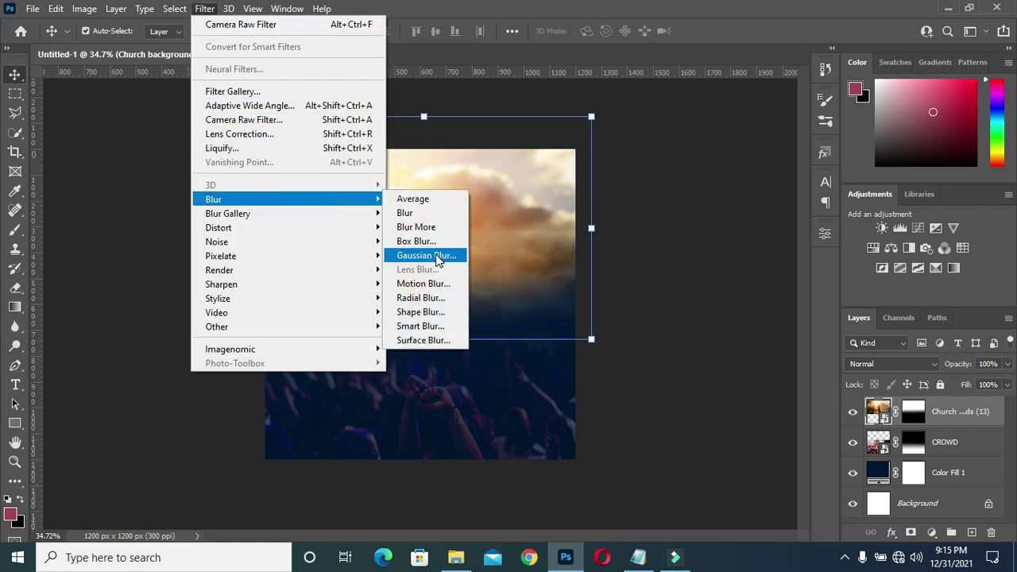
Apply a 6.0 px Gaussian Blur to the Church backgrounds layer and set its opacity to 73%.
click(442, 256)
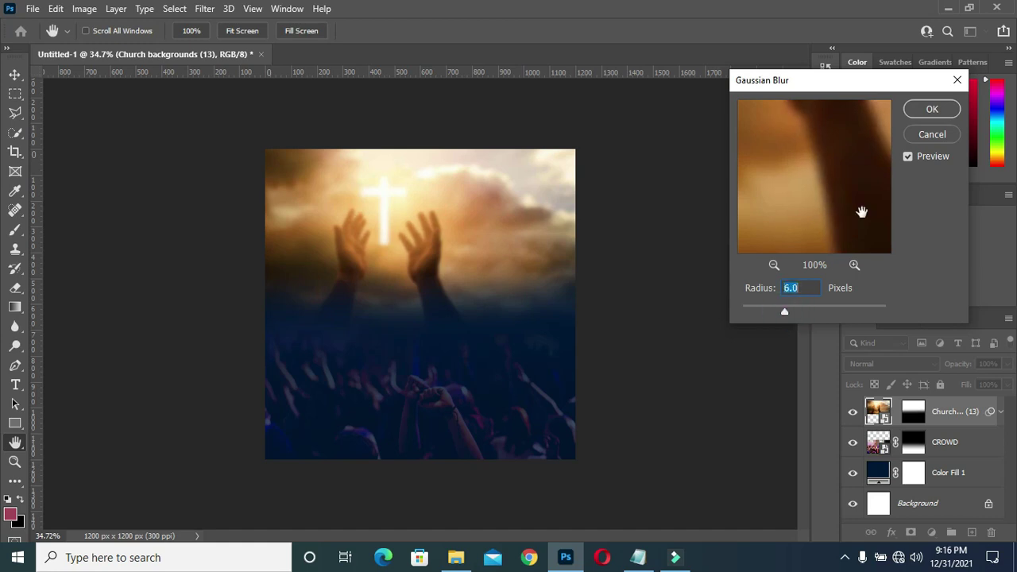
click(938, 109)
click(999, 411)
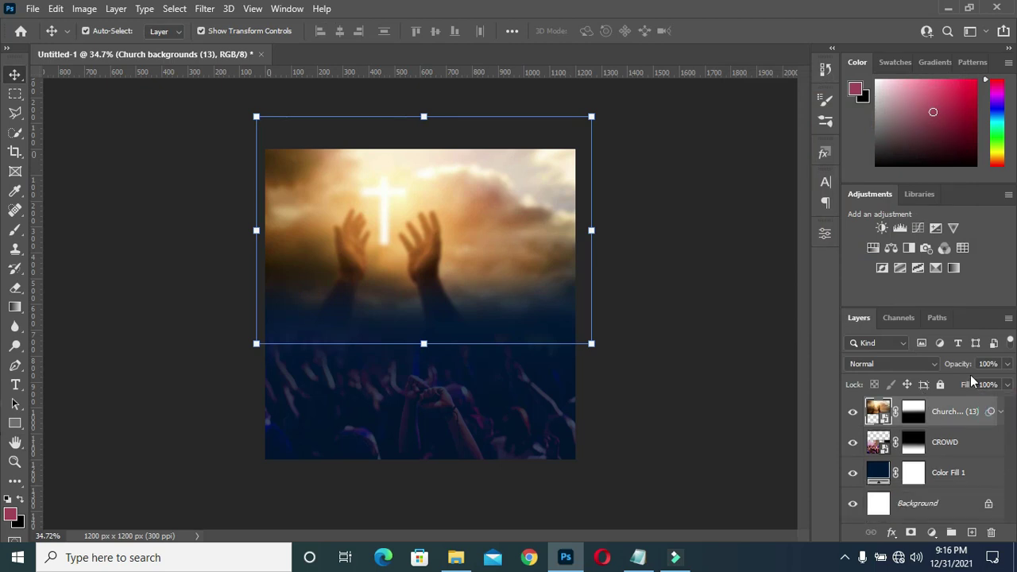
drag(962, 364, 953, 365)
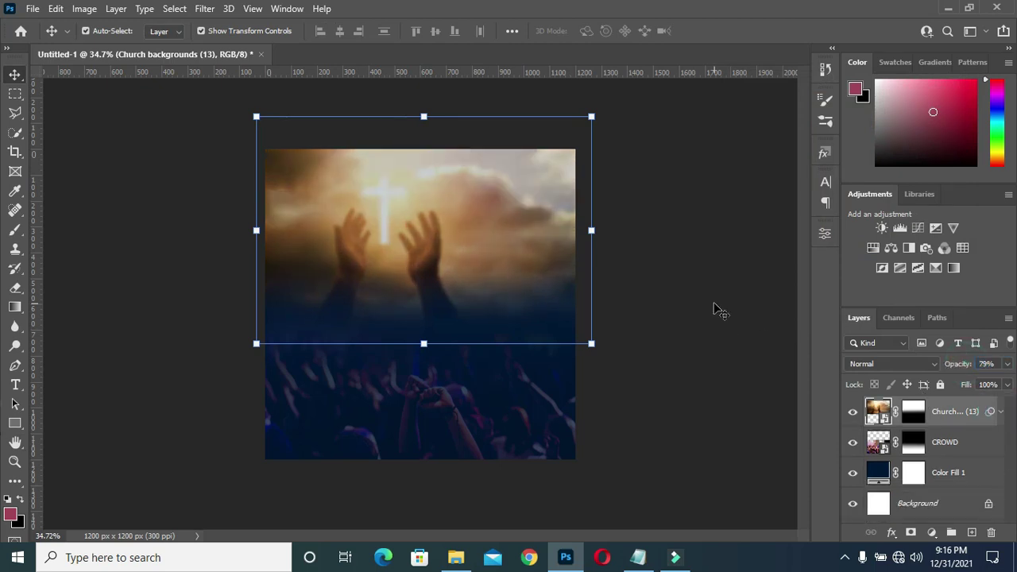
drag(956, 364, 952, 365)
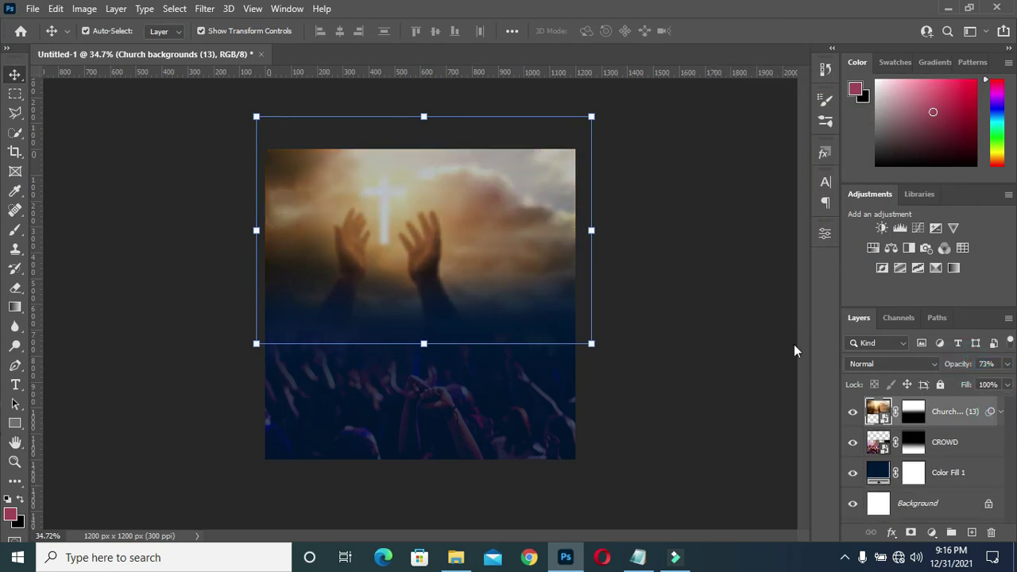
click(665, 312)
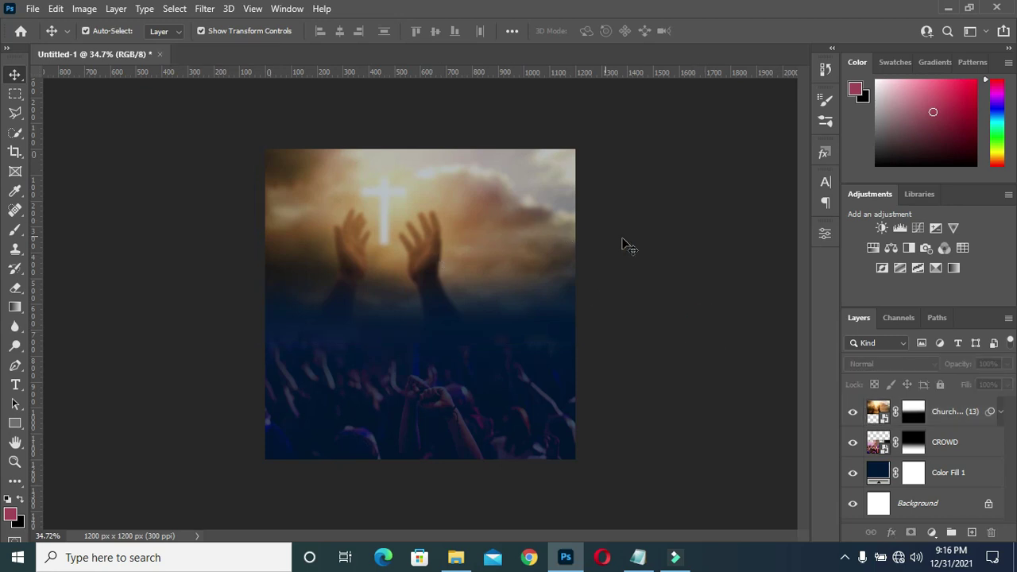
scroll(509, 305, up, 2)
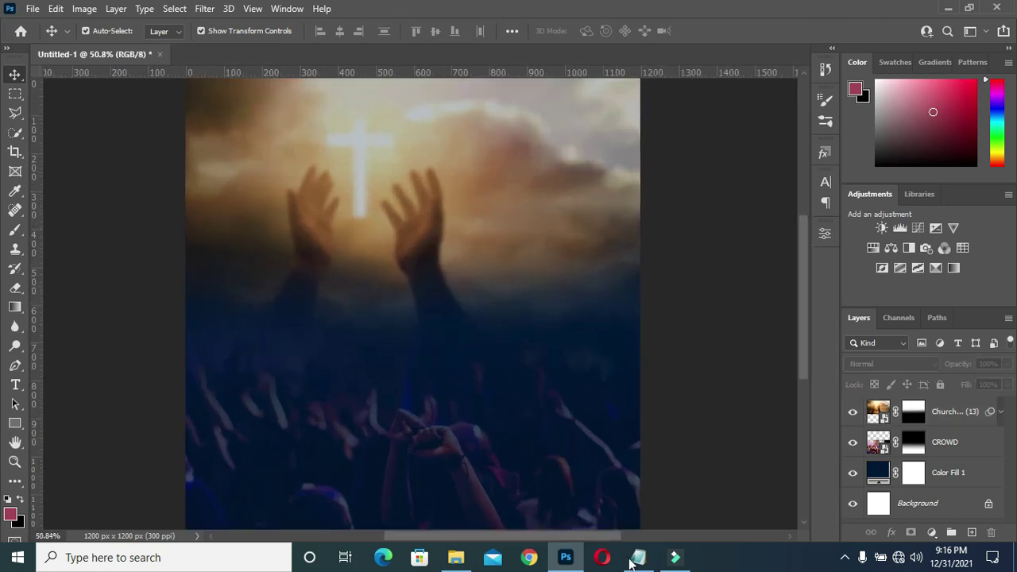
Copy the title line DE EARNEST FERVENT PRAYER from Notepad.
click(637, 557)
click(318, 140)
key(shift+Up)
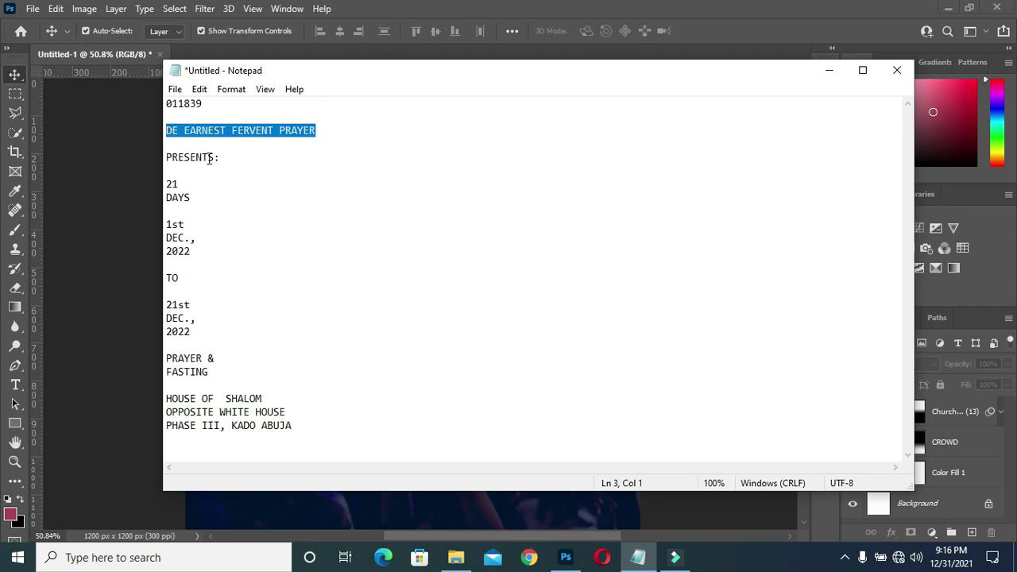
right_click(288, 136)
click(338, 173)
click(828, 70)
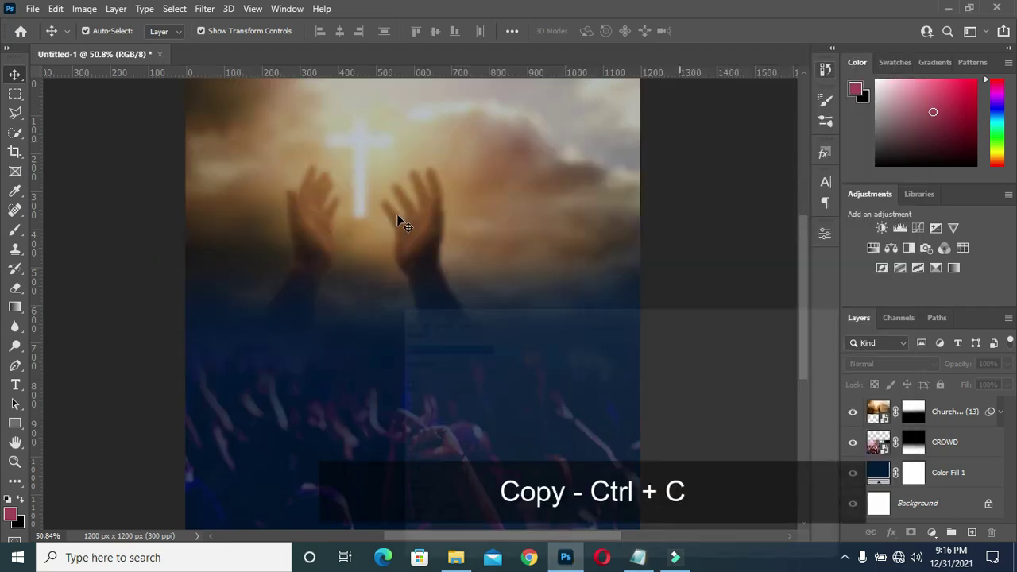
Paste the title as Raleway SemiBold 12 pt text near the top of the flyer.
click(15, 384)
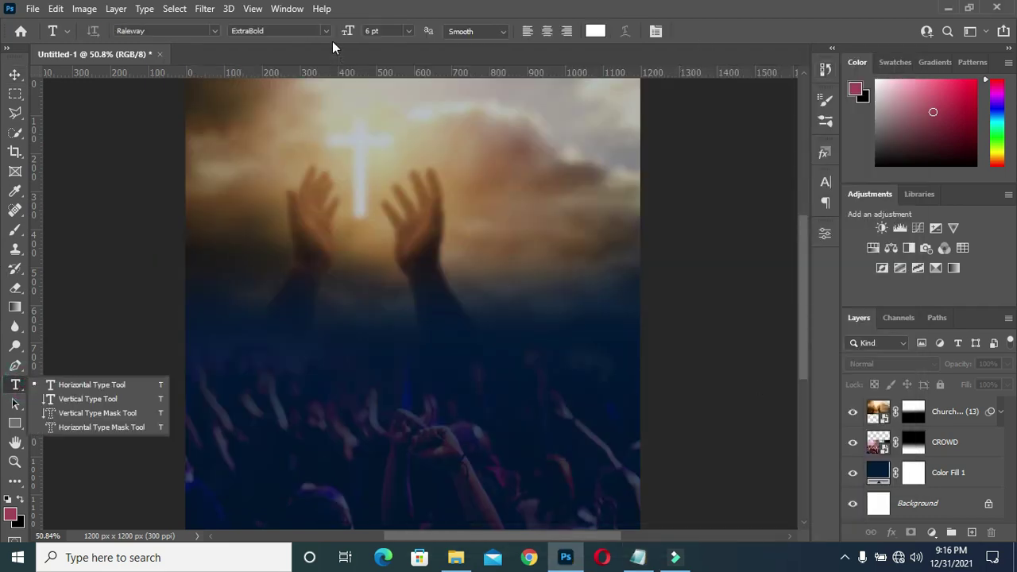
click(325, 31)
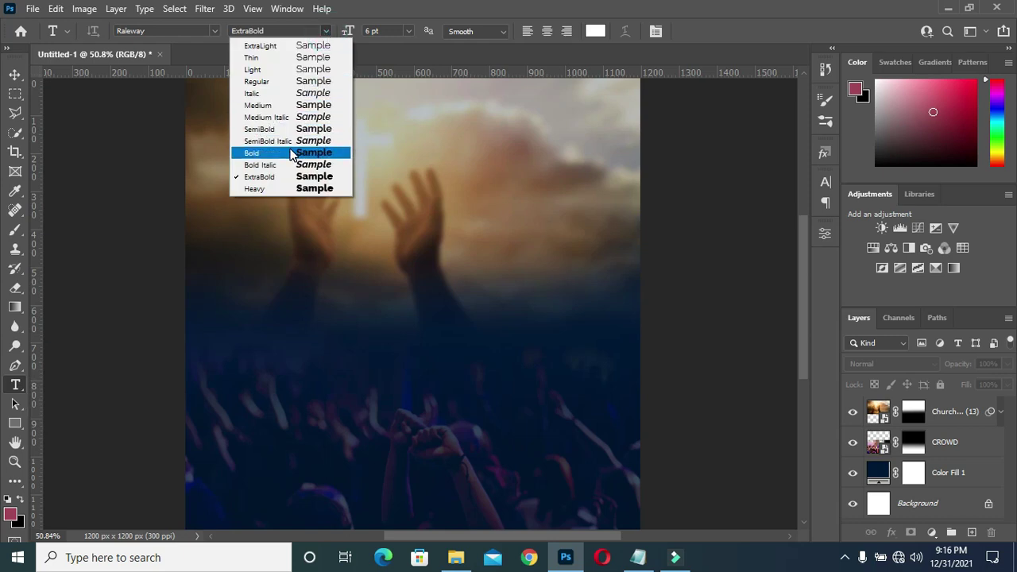
click(290, 130)
click(347, 114)
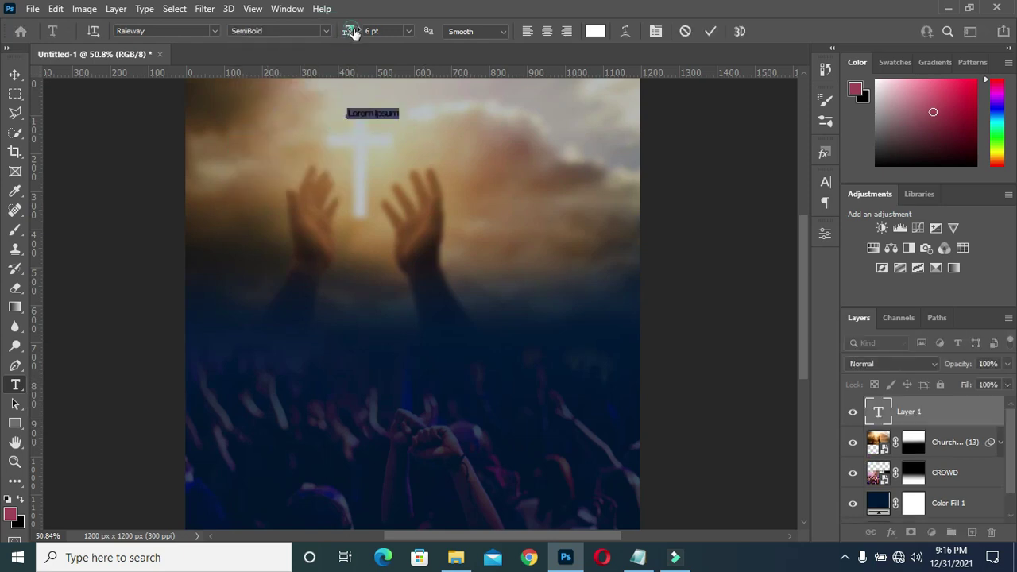
drag(349, 31, 357, 36)
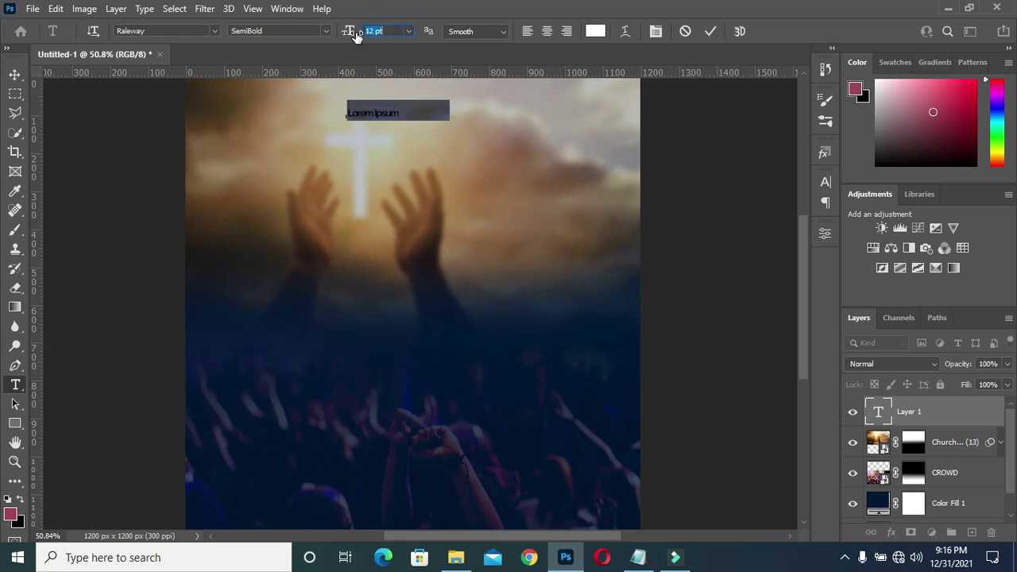
key(ctrl+v)
click(711, 32)
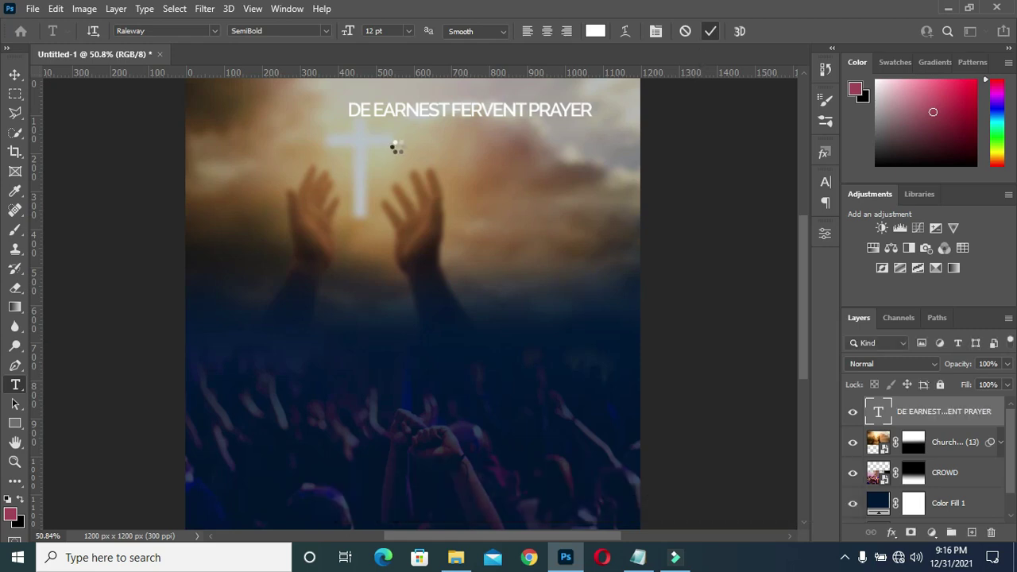
Move the title about 70 px left and shrink it slightly.
click(15, 76)
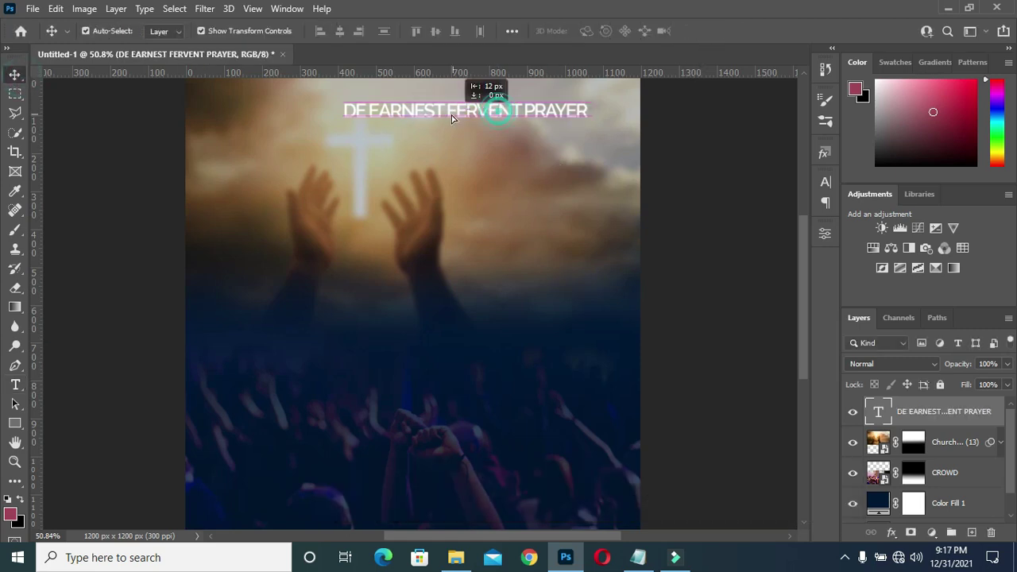
drag(517, 136, 461, 136)
drag(536, 111, 503, 112)
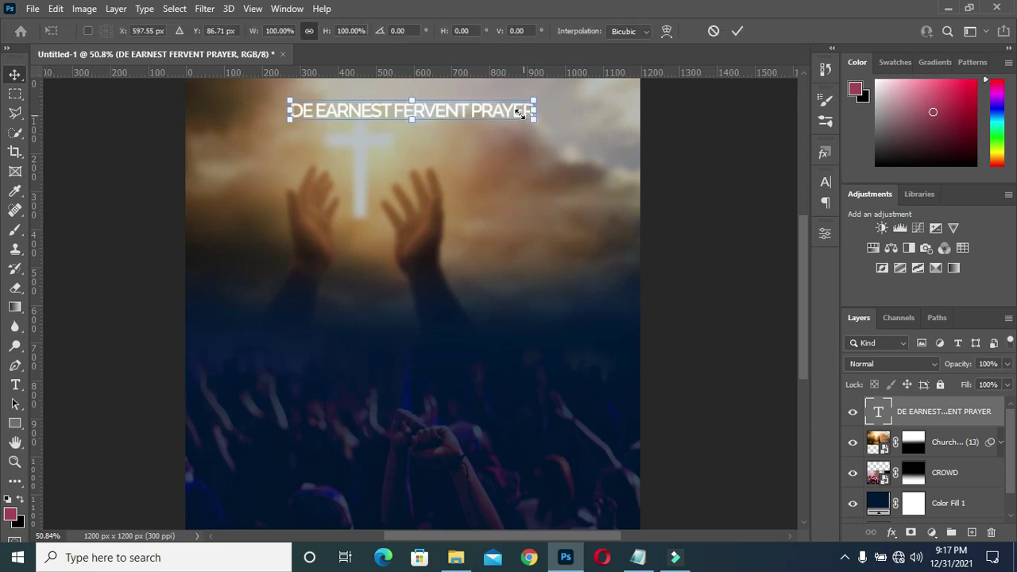
click(737, 30)
click(691, 151)
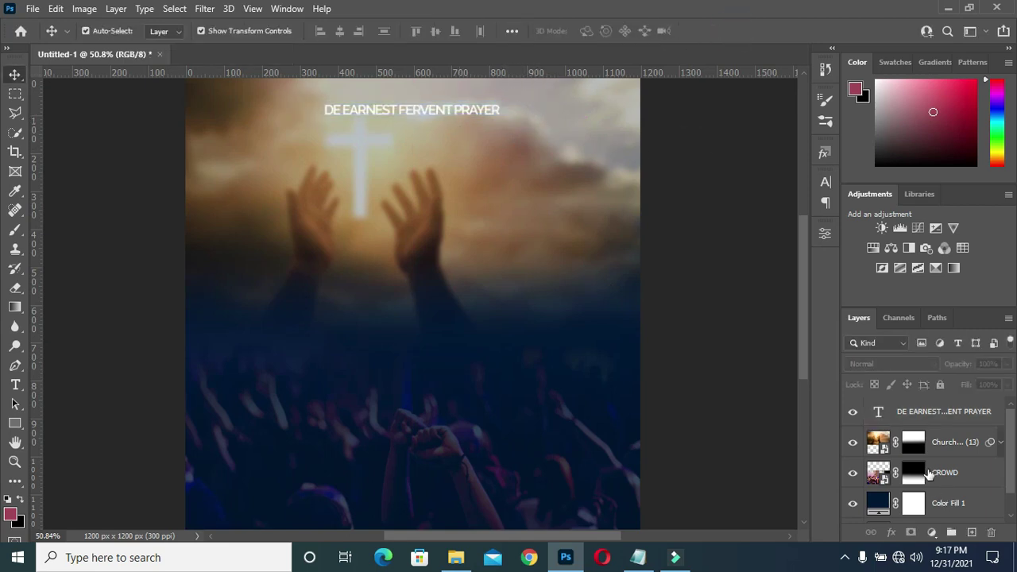
key(ctrl+z)
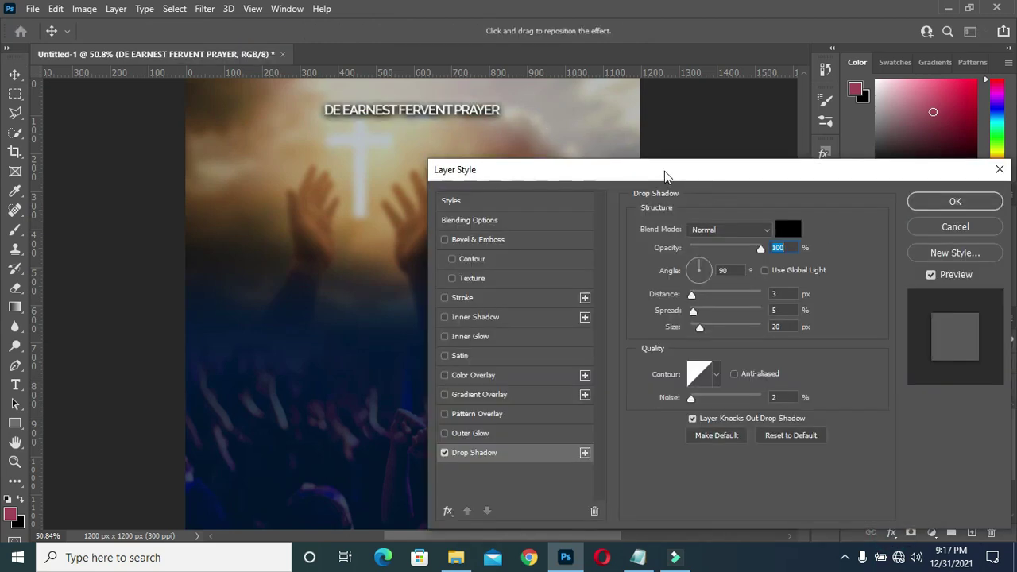
drag(662, 175, 700, 152)
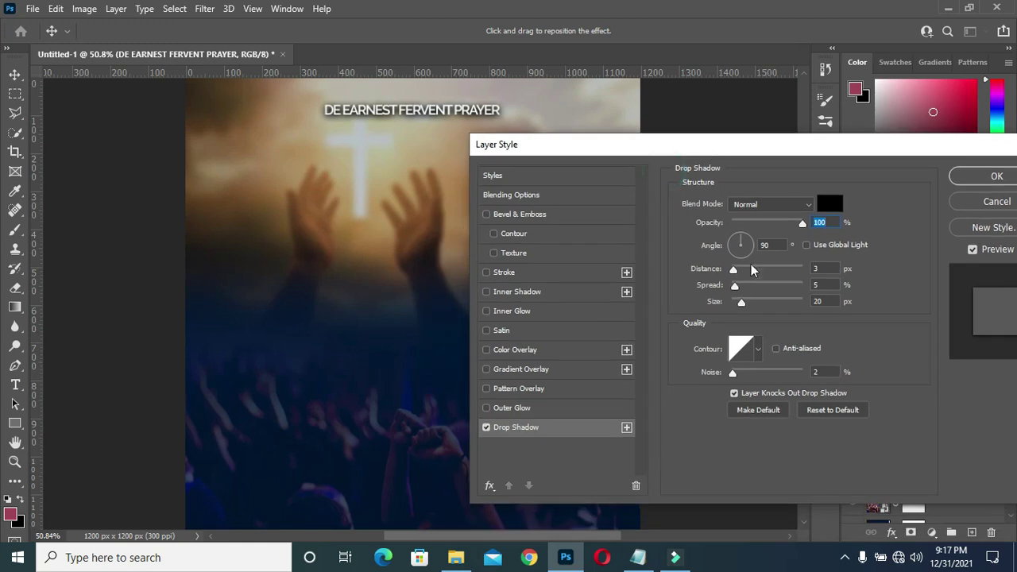
Give the title a black drop shadow (3 px distance, 5% spread, 8 px size) and duplicate its layer.
drag(743, 304, 735, 305)
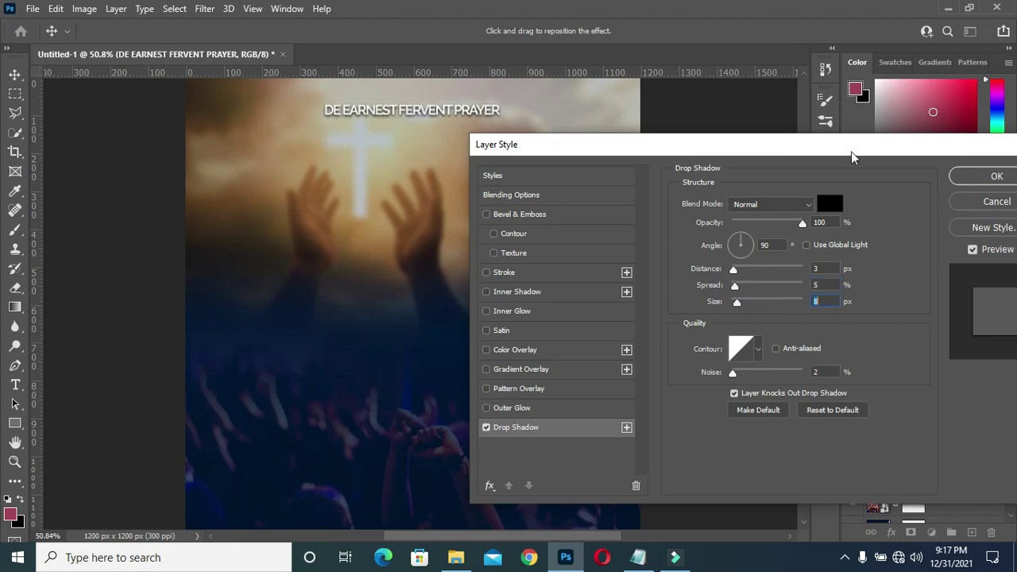
drag(851, 151, 771, 159)
click(916, 184)
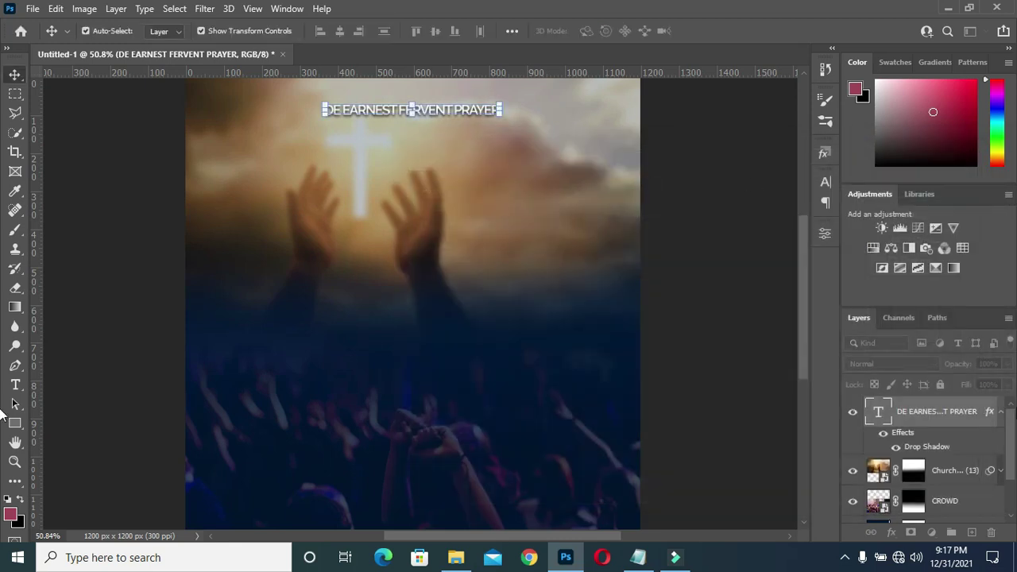
key(ctrl+j)
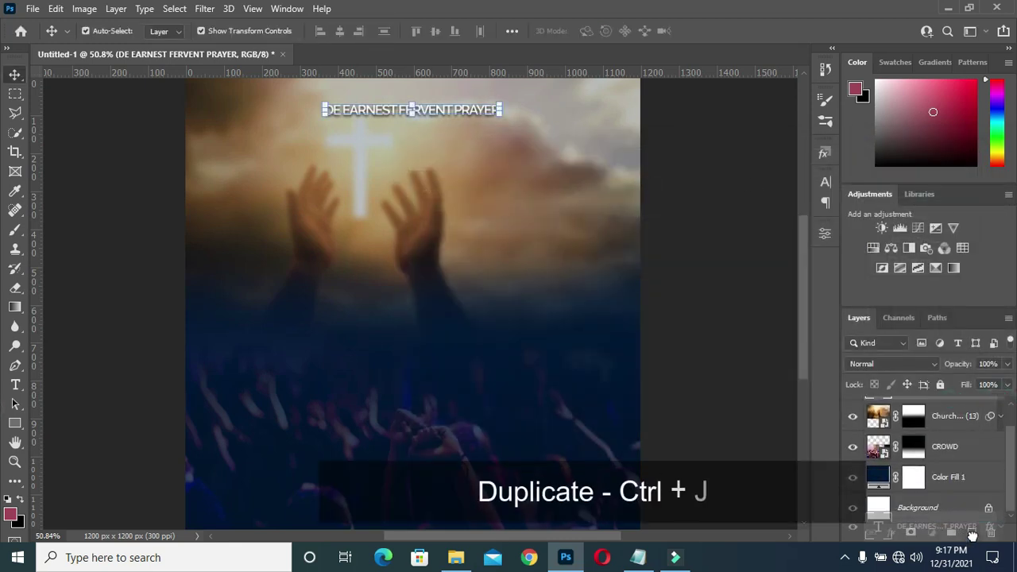
Drag the title copy down to mid-canvas and select all of its text.
scroll(448, 119, up, 3)
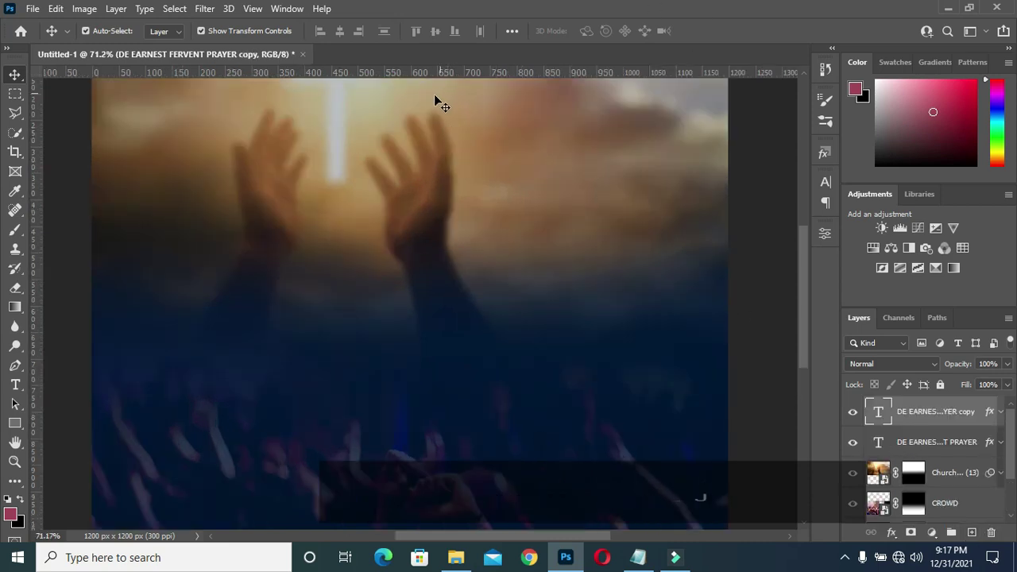
scroll(461, 135, down, 2)
drag(806, 304, 805, 241)
drag(439, 273, 439, 389)
double_click(439, 370)
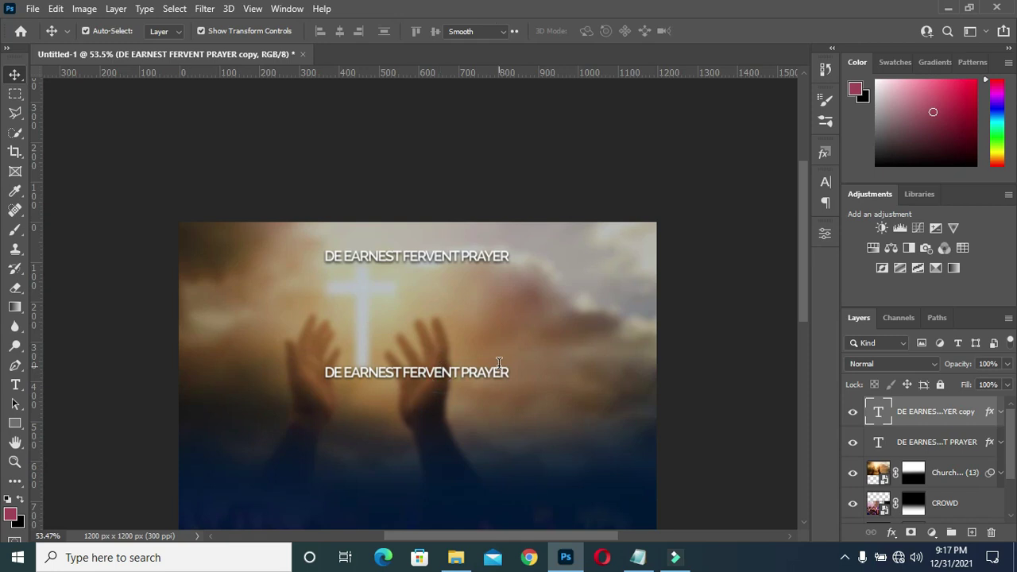
key(ctrl+a)
Replace the copy's text with PRESENTS: copied from Notepad.
click(637, 557)
drag(220, 157, 166, 159)
key(ctrl+c)
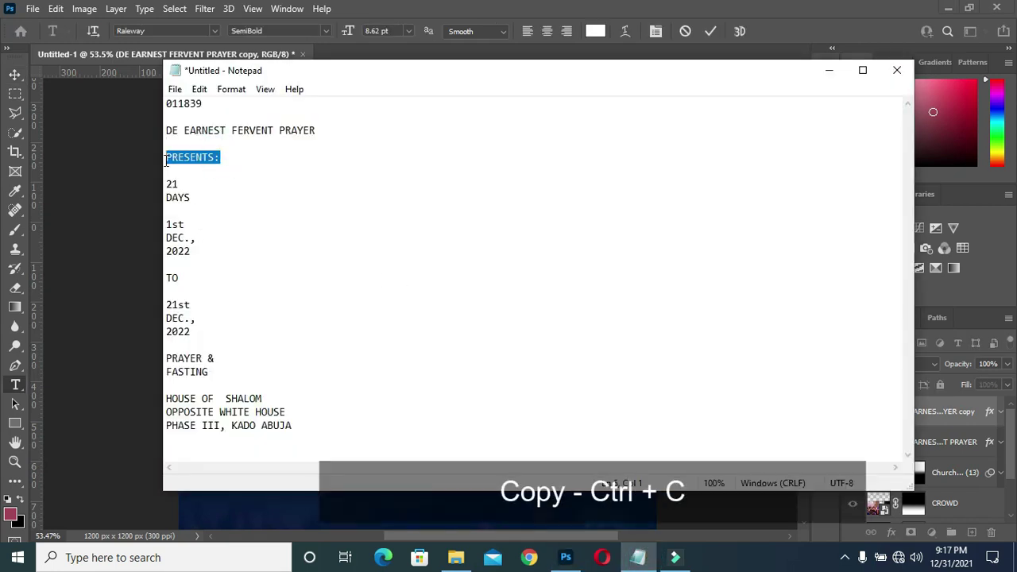
right_click(197, 149)
click(230, 202)
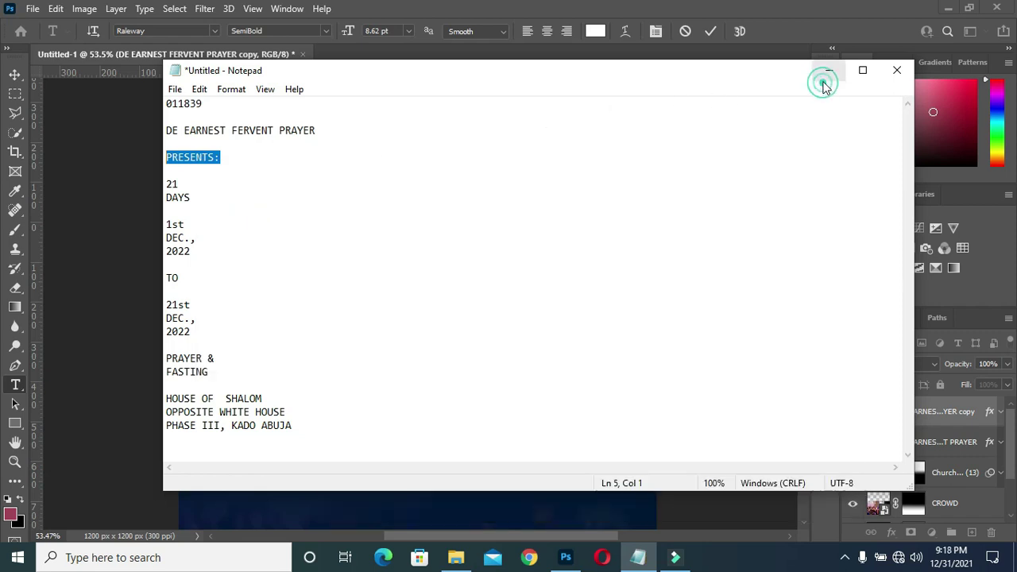
click(829, 70)
key(ctrl+v)
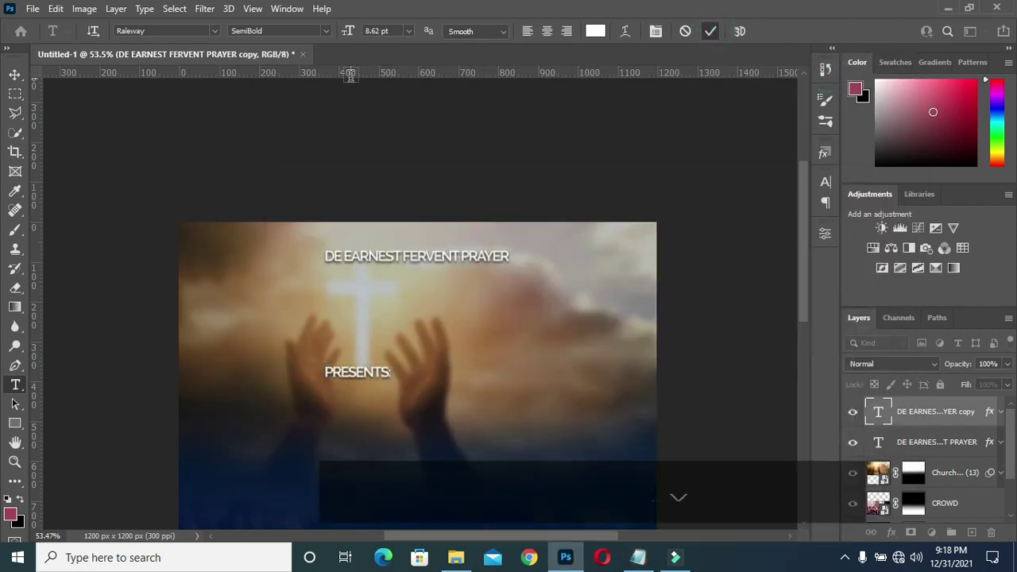
click(15, 76)
Centre PRESENTS: horizontally and scale it down slightly to 7.42 pt.
click(340, 31)
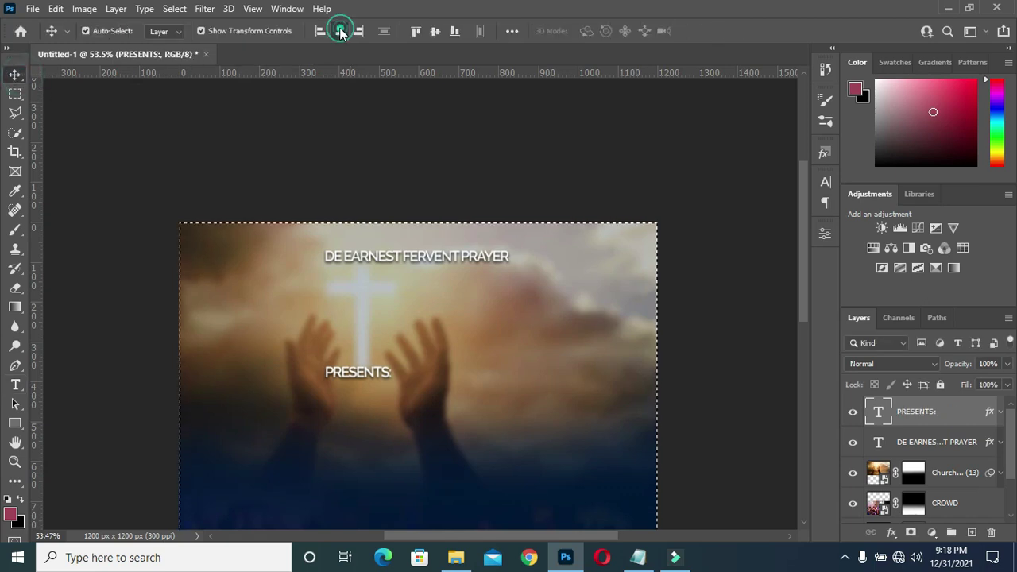
key(ctrl+d)
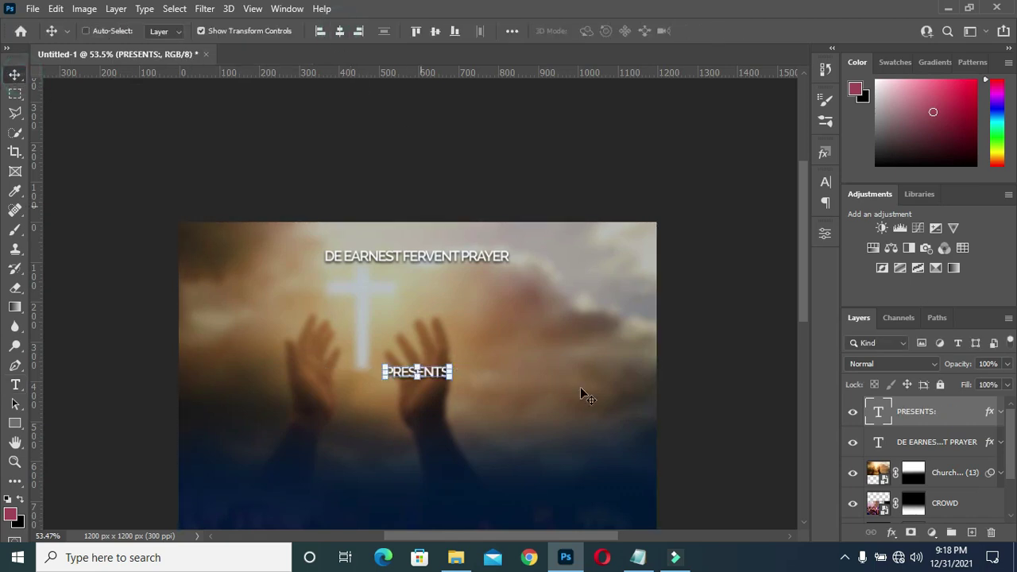
drag(801, 290, 801, 334)
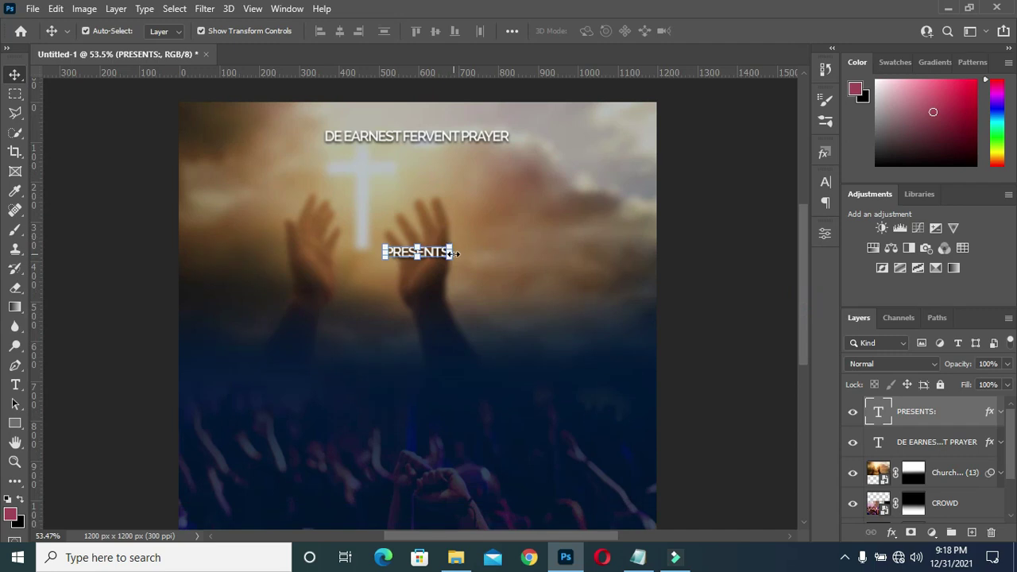
drag(452, 257, 447, 257)
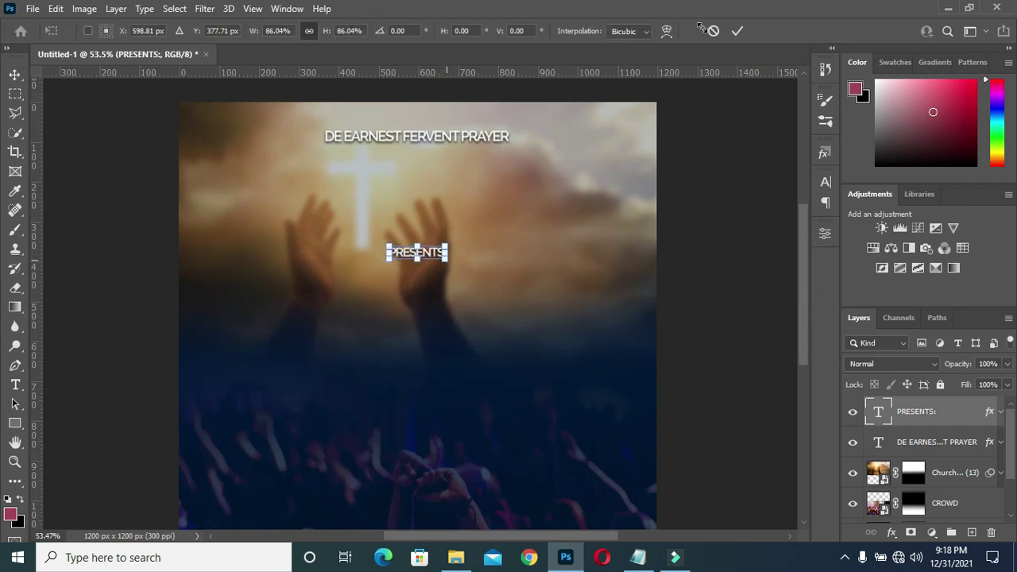
click(737, 32)
Widen the PRESENTS: tracking to 420 and recentre it below the heading.
click(825, 182)
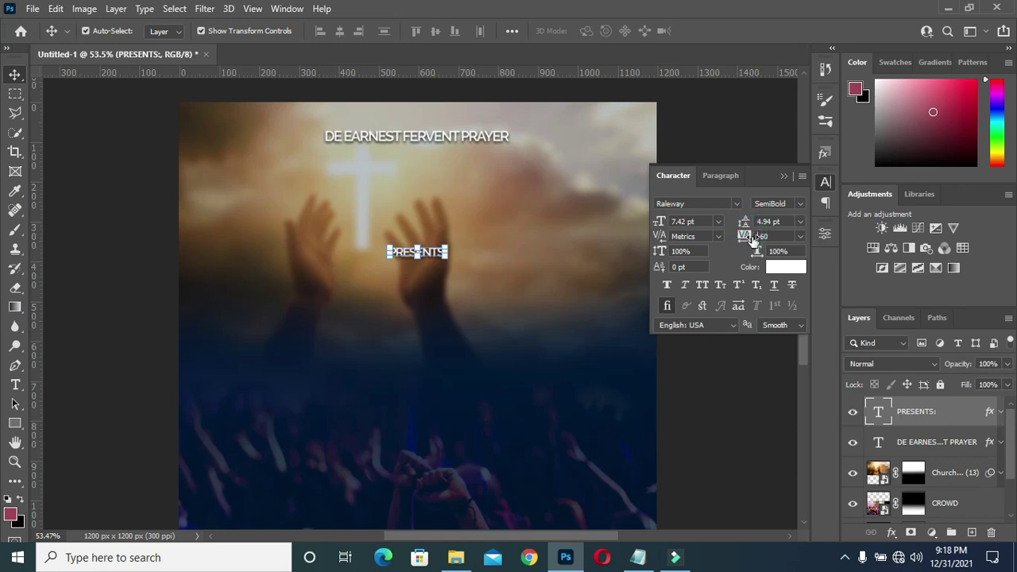
drag(751, 240, 764, 236)
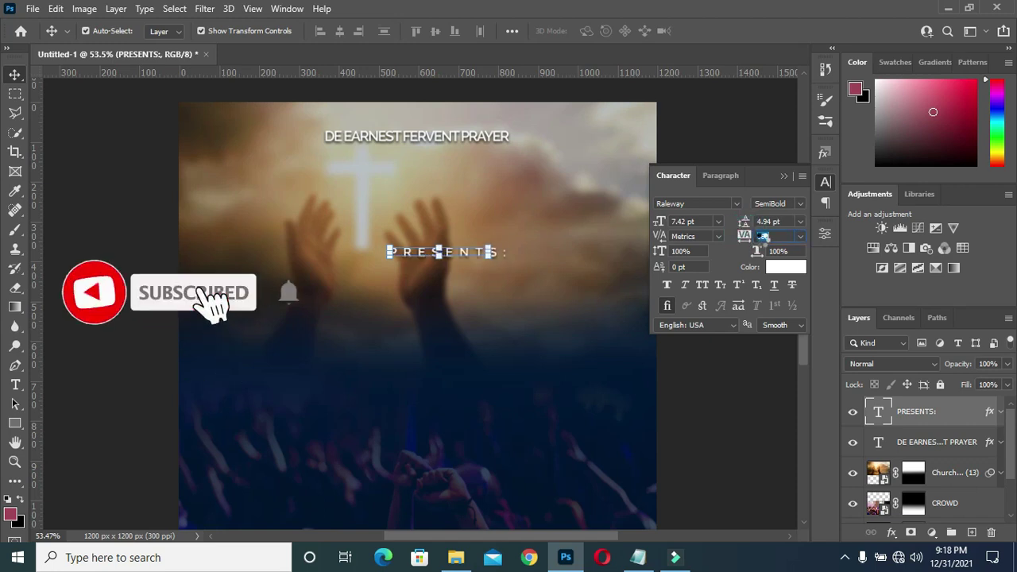
key(Return)
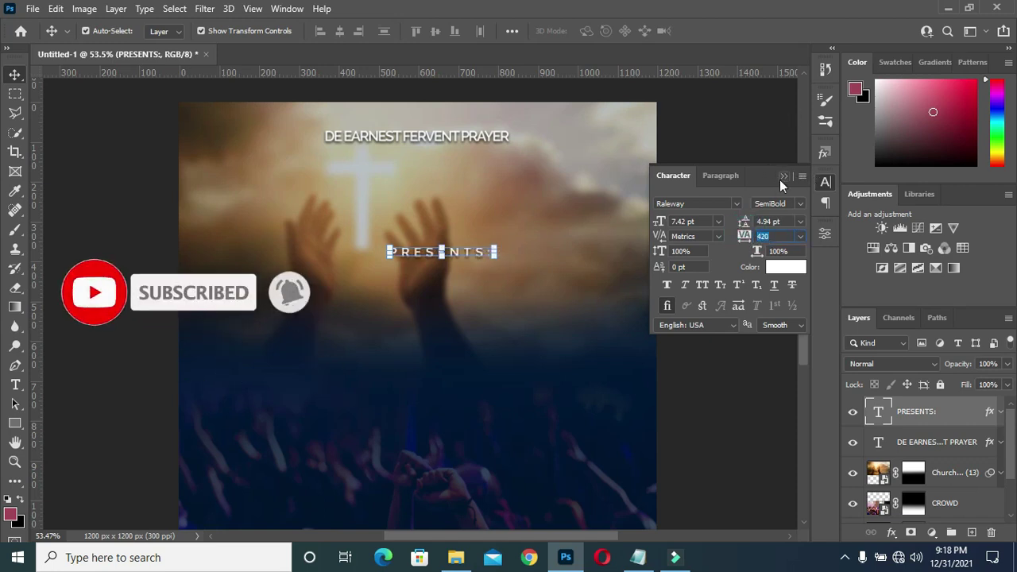
click(781, 177)
drag(466, 253, 441, 252)
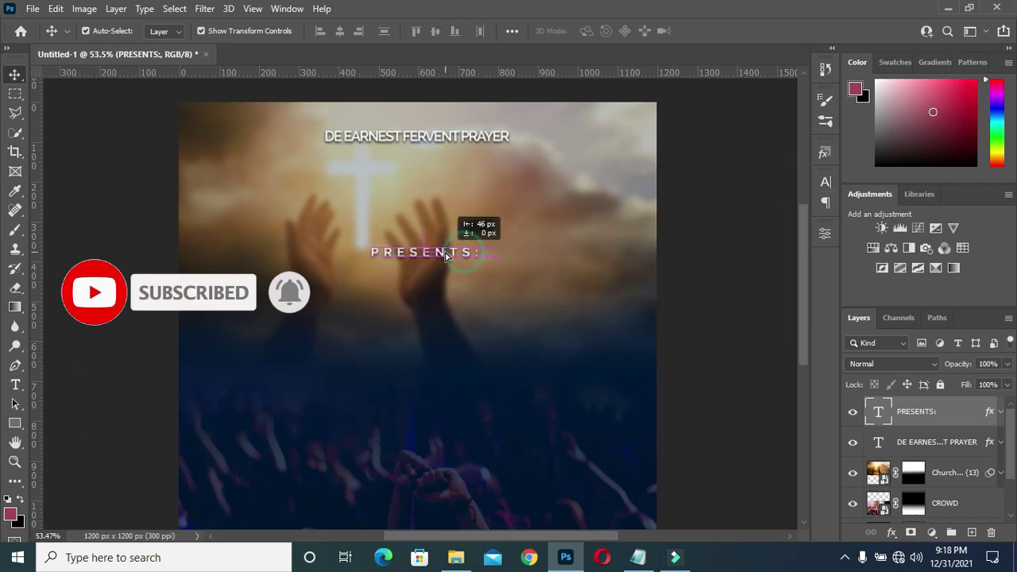
scroll(449, 250, down, 1)
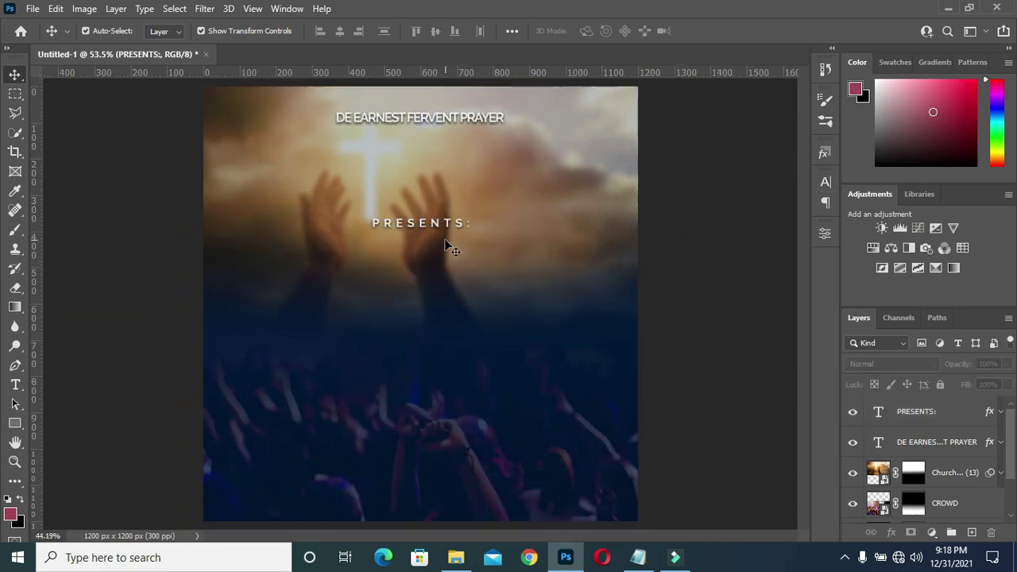
click(419, 140)
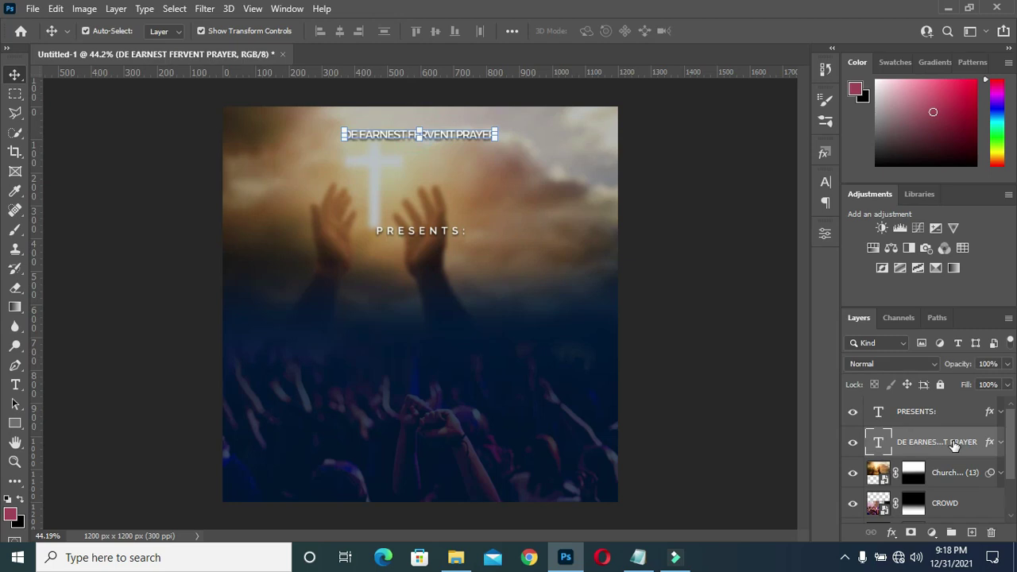
Copy the number 21 from the flyer's Notepad notes.
click(688, 251)
scroll(443, 263, up, 1)
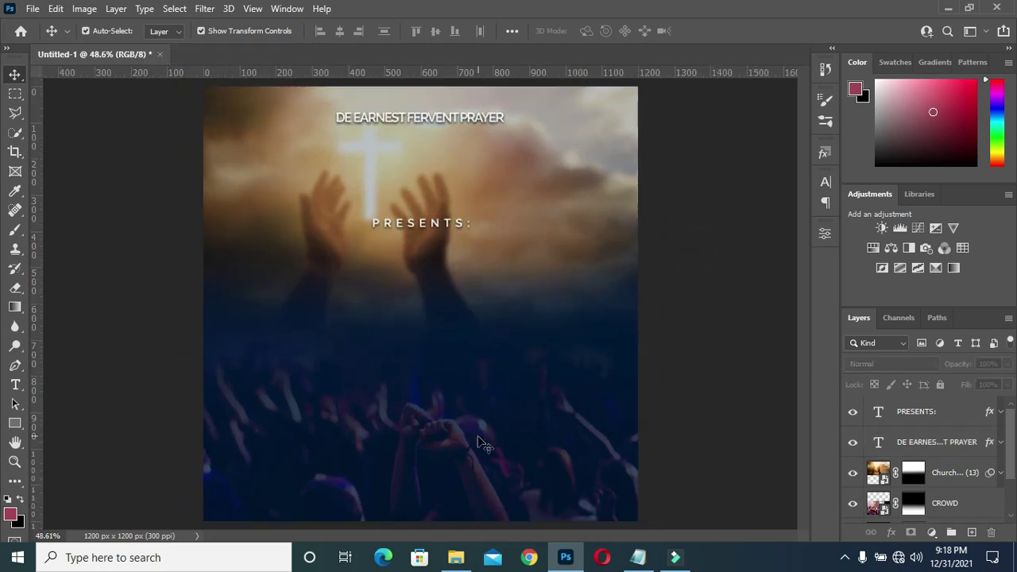
click(638, 557)
drag(181, 183, 140, 184)
right_click(175, 188)
click(198, 231)
click(829, 70)
Paste 21 as a new text layer left of centre on the flyer.
key(t)
click(290, 279)
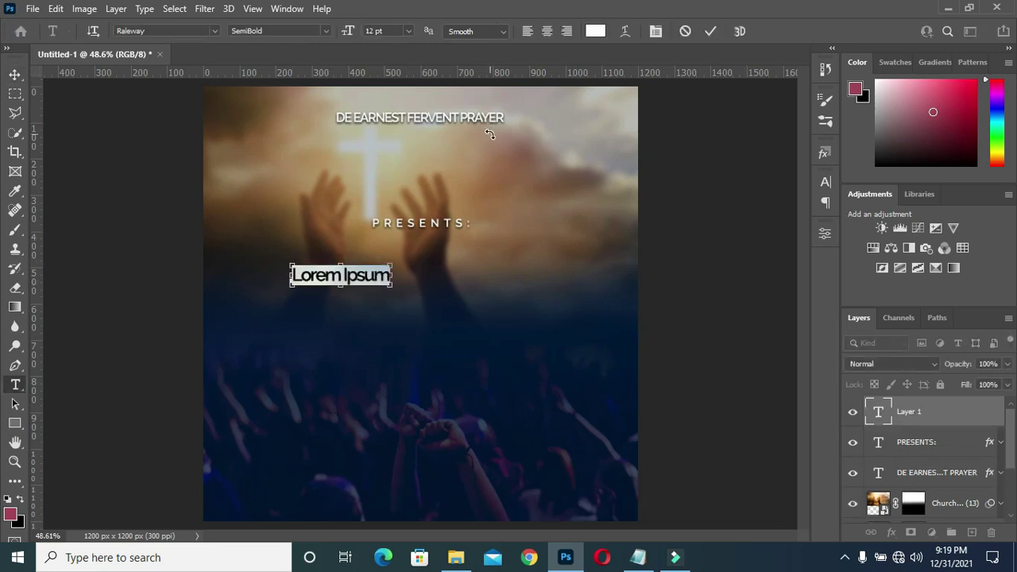
key(ctrl+v)
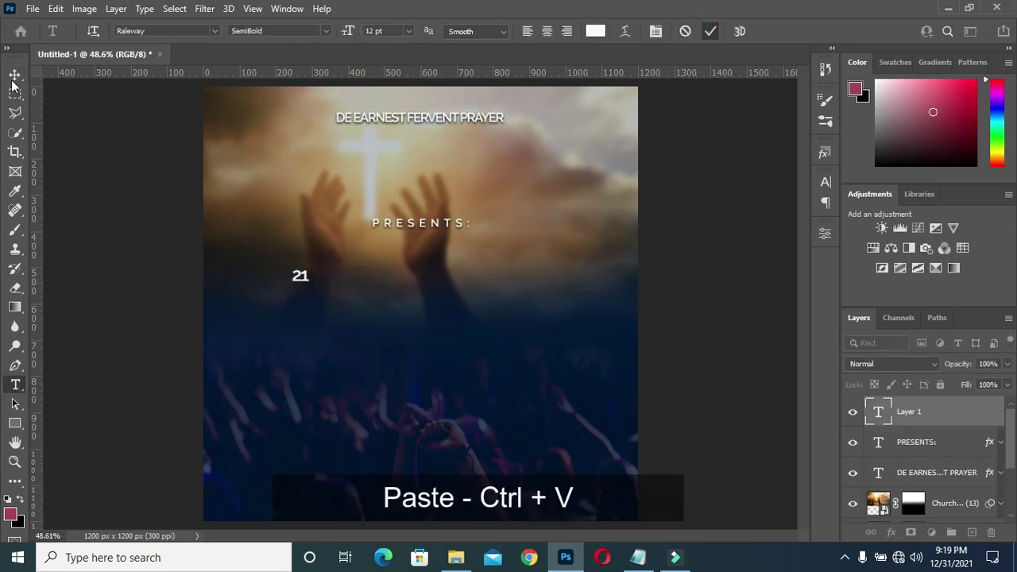
click(16, 74)
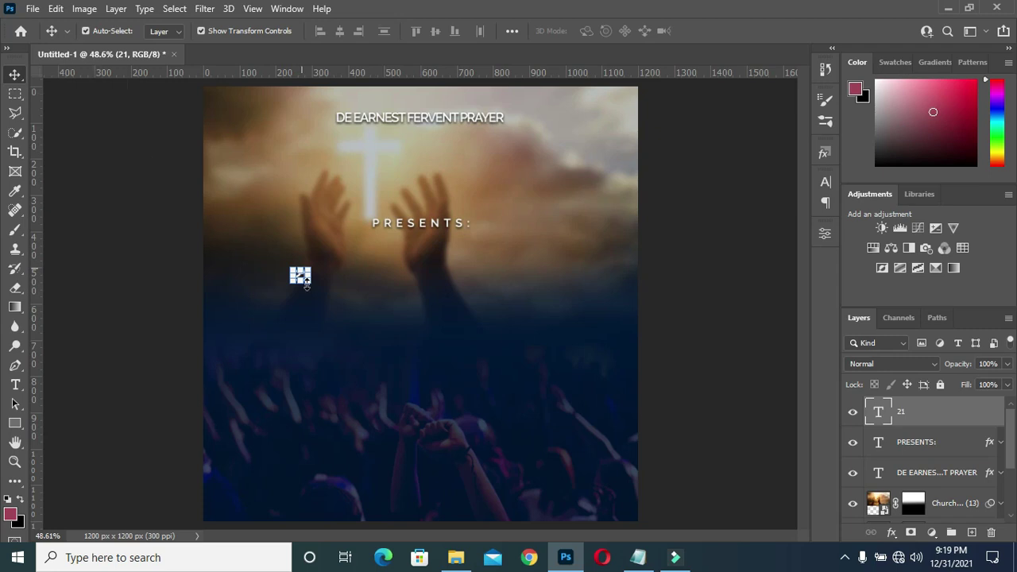
Enlarge the 21 and position it on the left below PRESENTS:.
key(ctrl+t)
drag(310, 283, 405, 400)
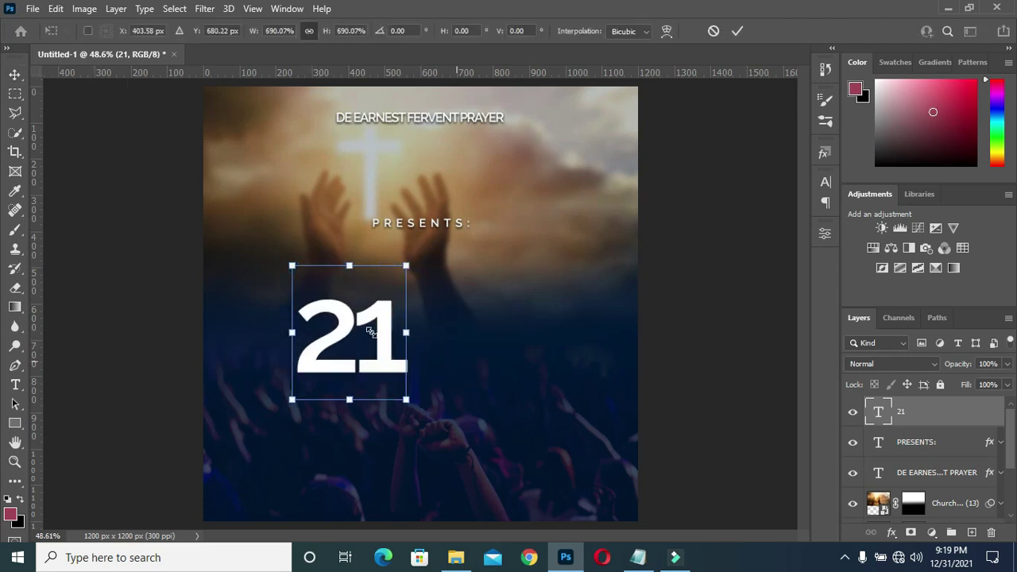
drag(380, 317, 344, 274)
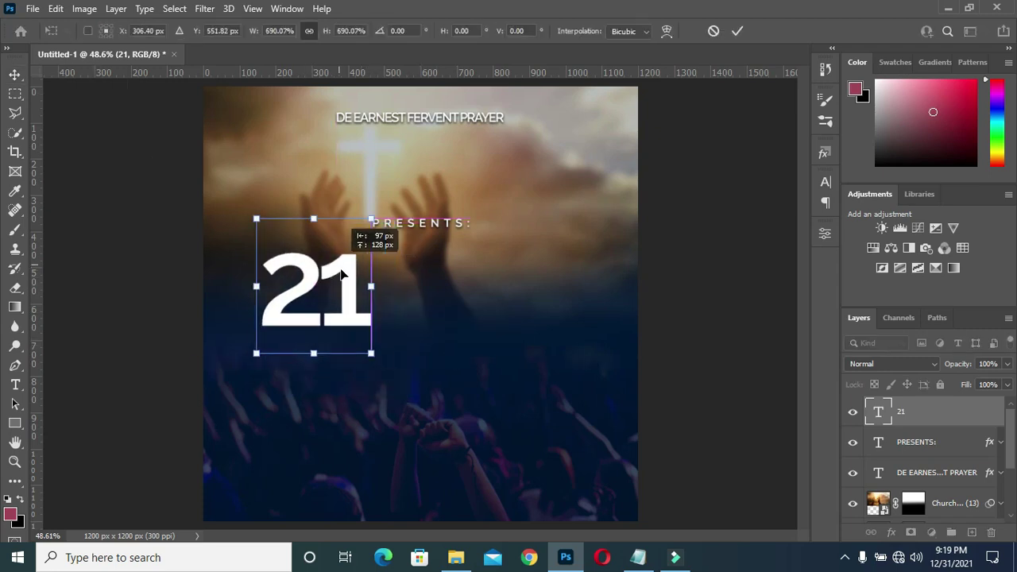
click(737, 31)
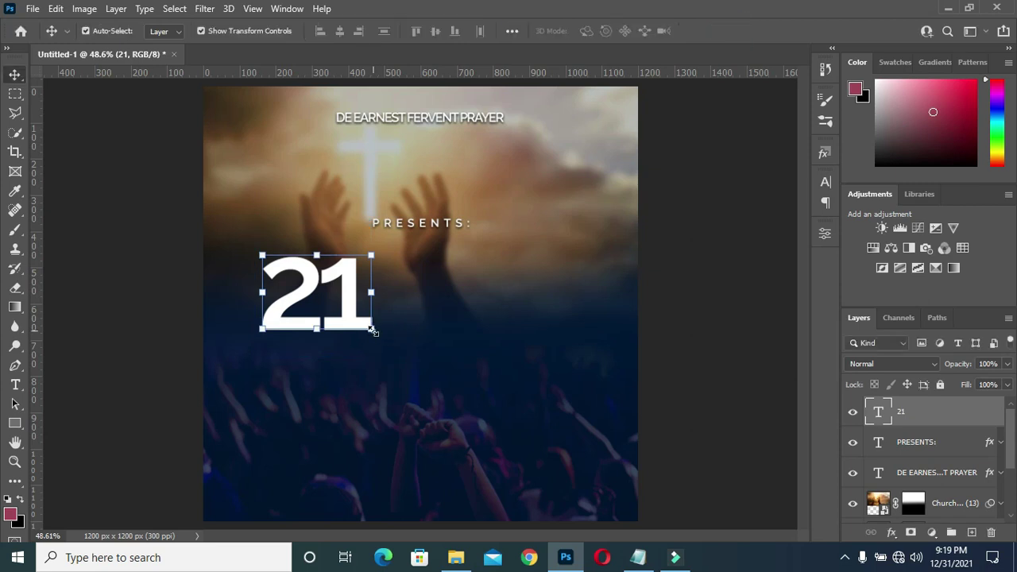
click(375, 344)
drag(372, 355, 352, 352)
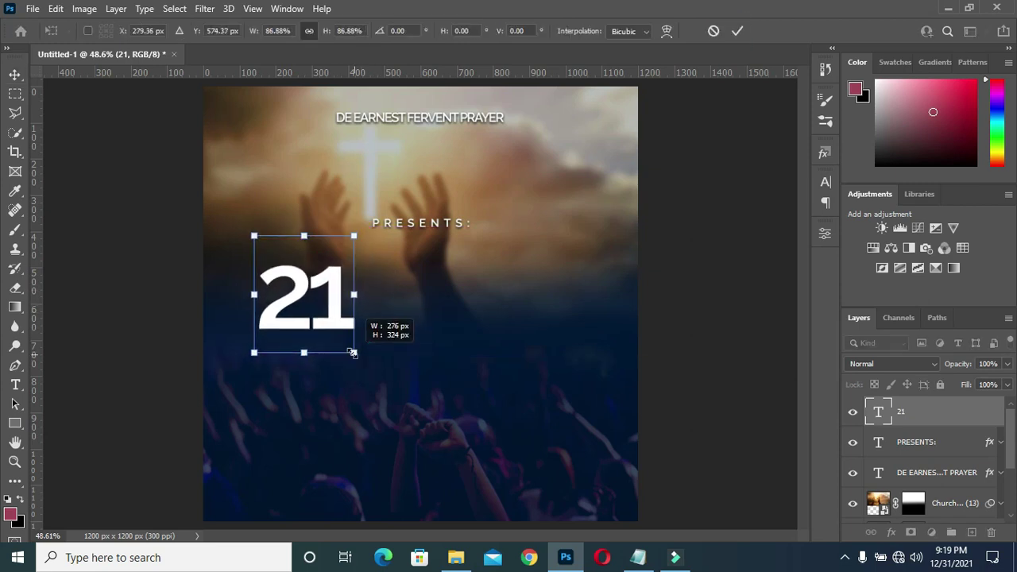
click(737, 30)
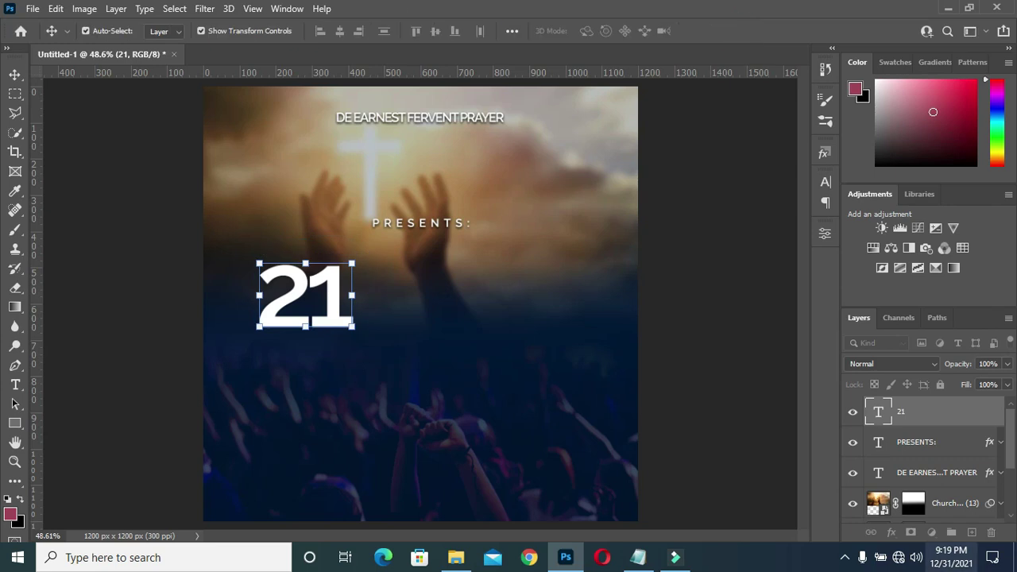
click(921, 442)
Draw an unfilled circle around the 21 with the Ellipse Tool.
click(14, 422)
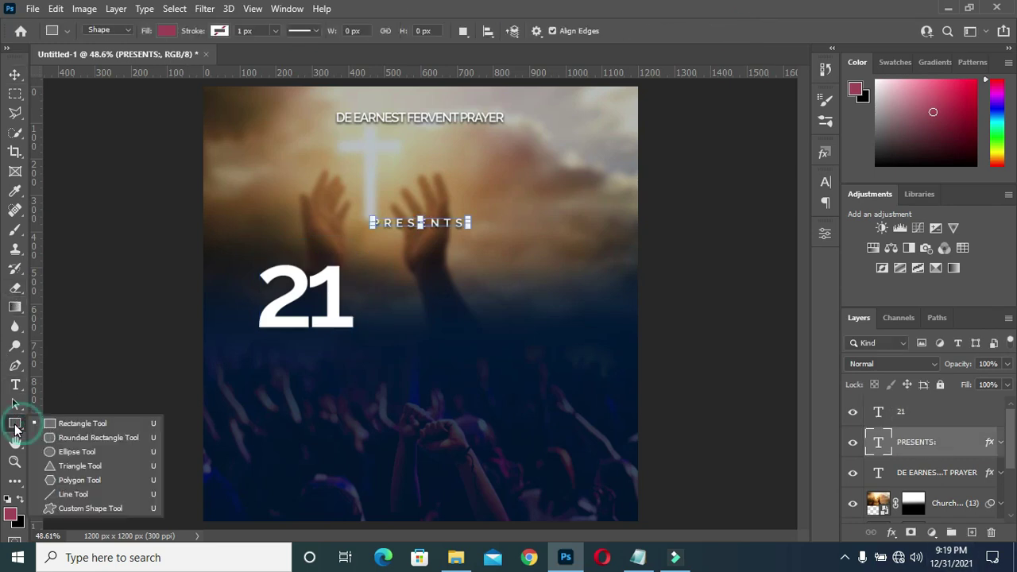
click(67, 451)
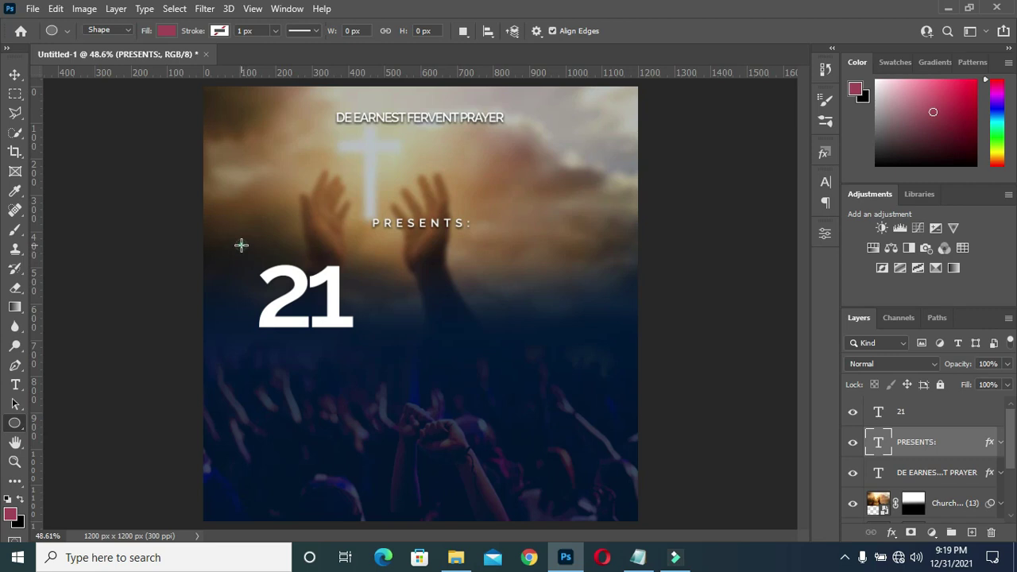
drag(242, 244, 371, 374)
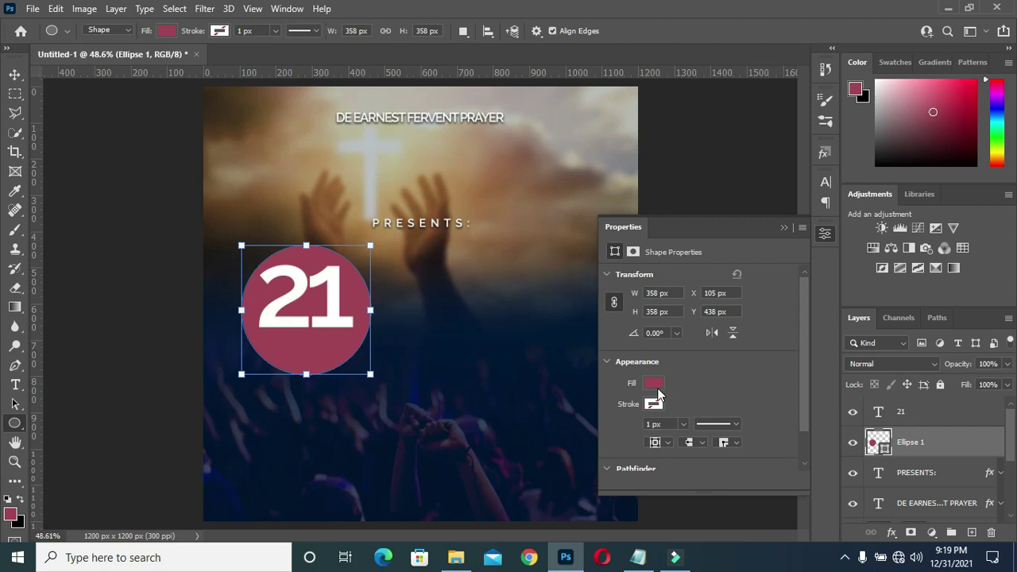
click(655, 386)
click(623, 317)
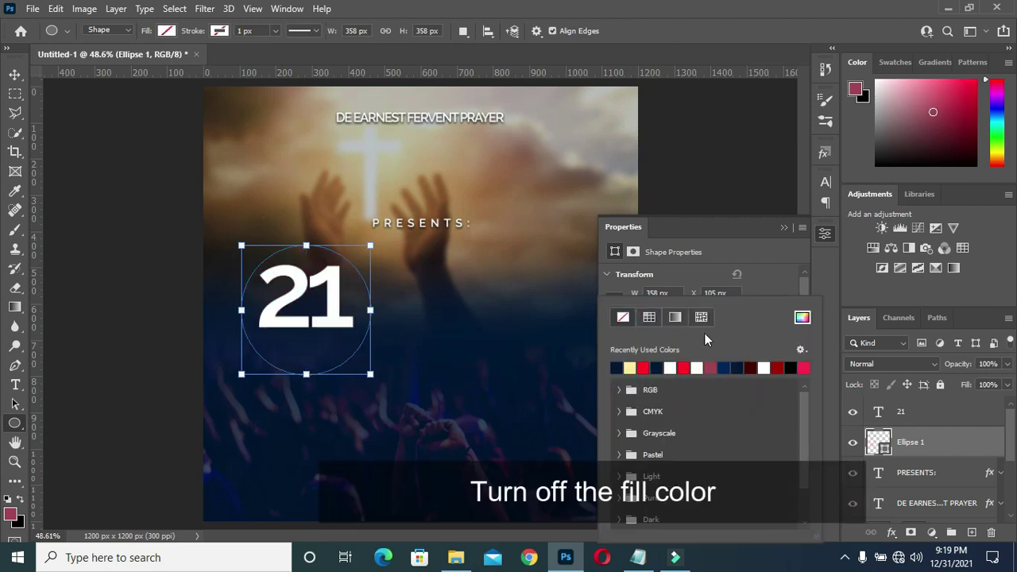
click(769, 276)
Give the circle a white 5 px stroke.
click(645, 386)
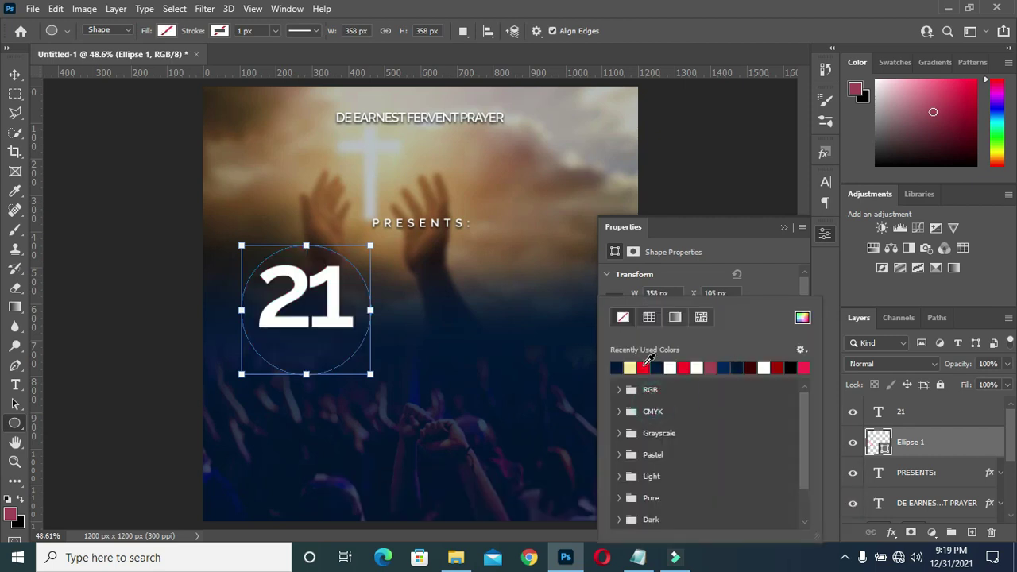
click(697, 367)
click(748, 280)
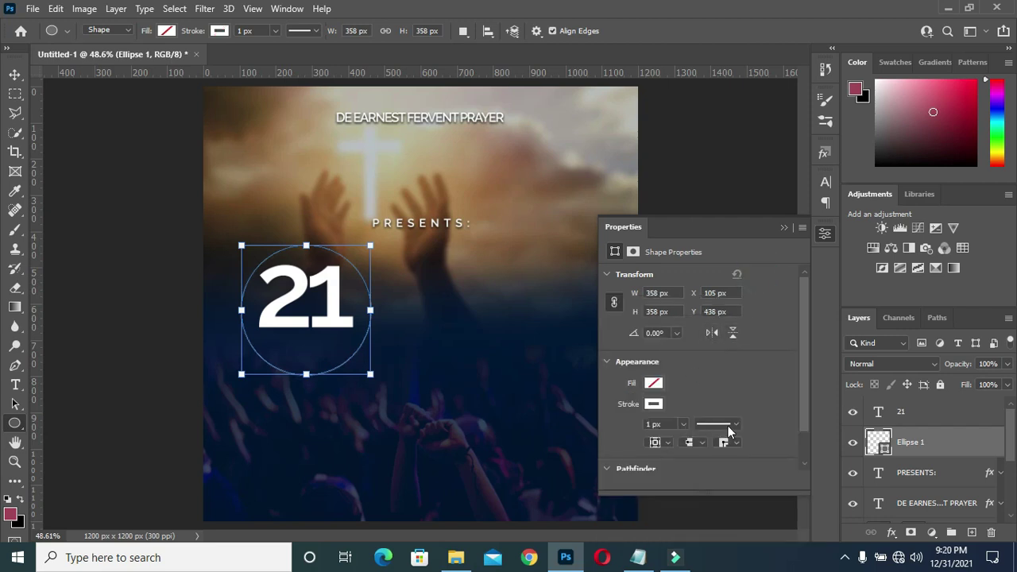
click(682, 425)
click(658, 423)
scroll(392, 296, up, 2)
scroll(392, 296, up, 2)
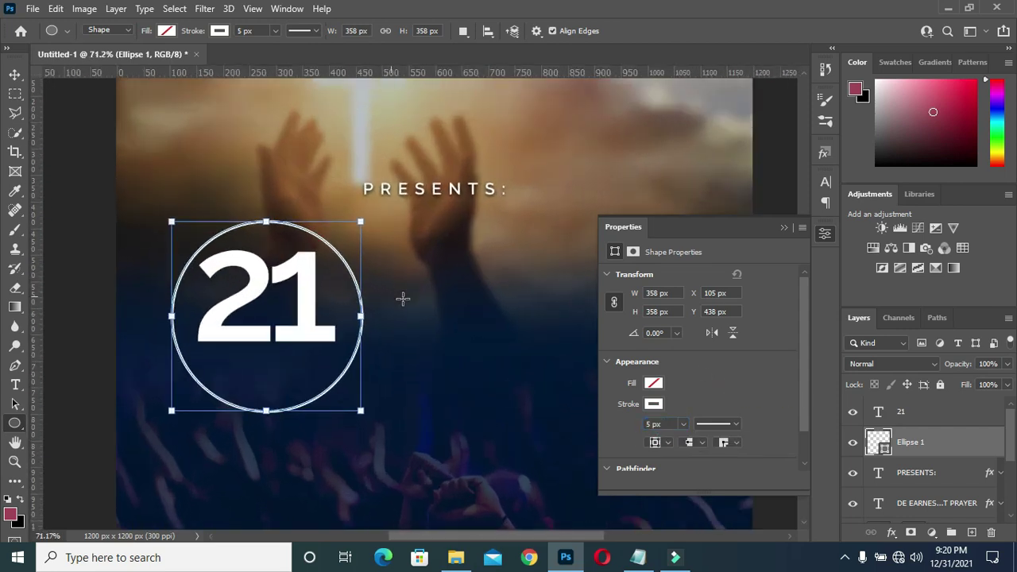
click(765, 336)
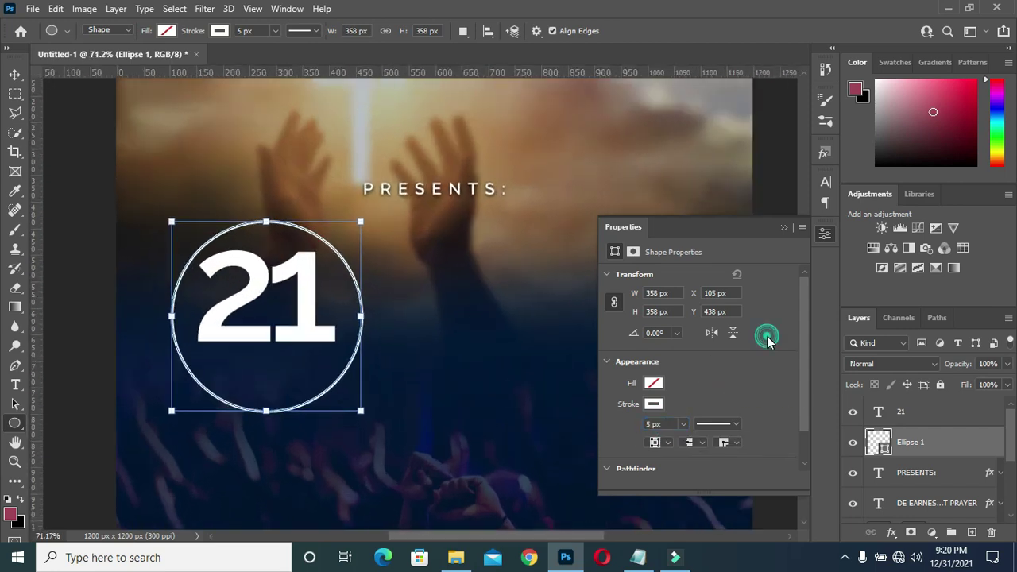
Set the circle's stroke line style to dashed.
click(736, 423)
click(706, 453)
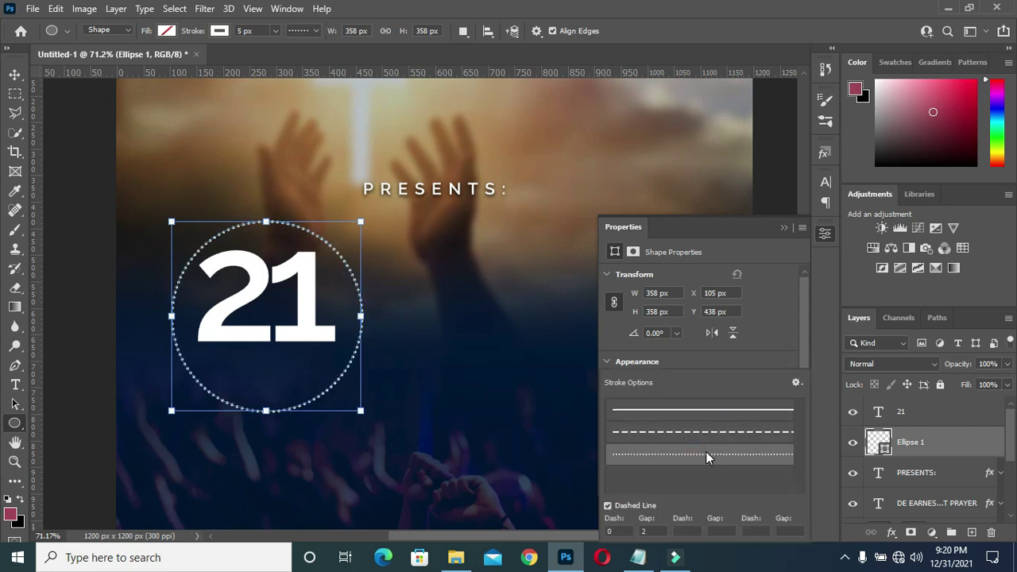
click(704, 431)
click(764, 302)
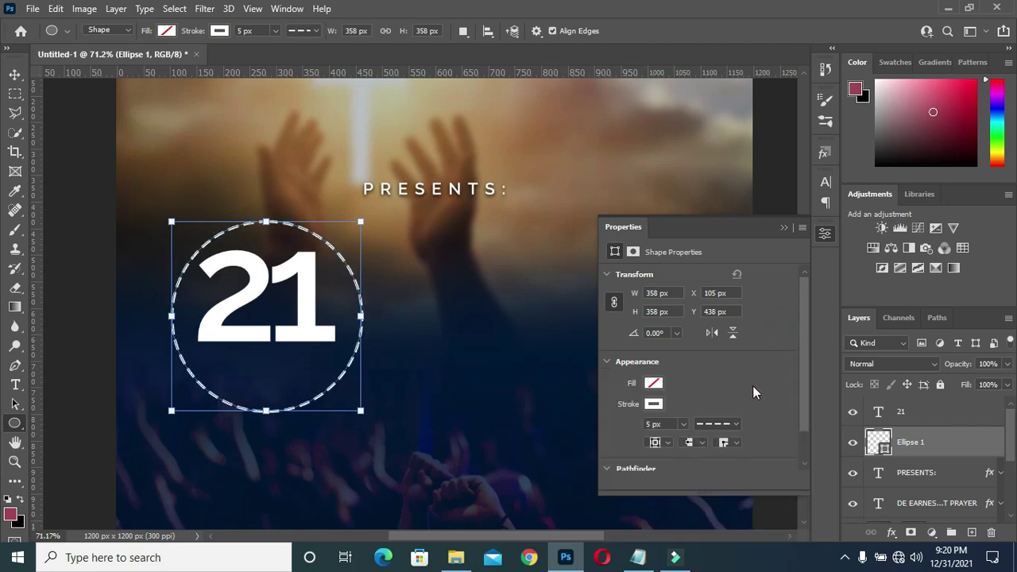
click(785, 227)
Reselect the Ellipse 1 circle layer and begin duplicating it.
click(14, 76)
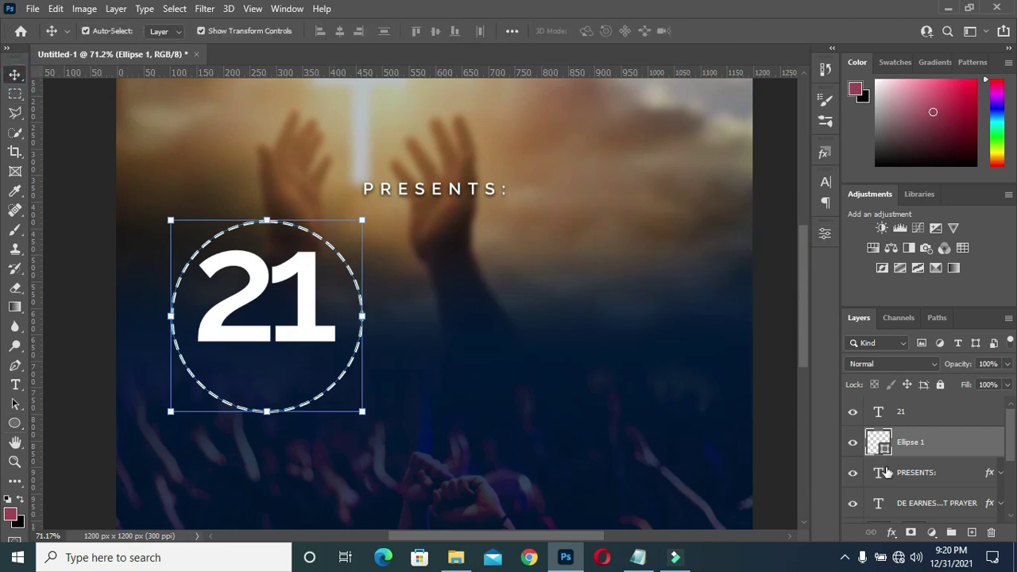
click(909, 421)
click(938, 449)
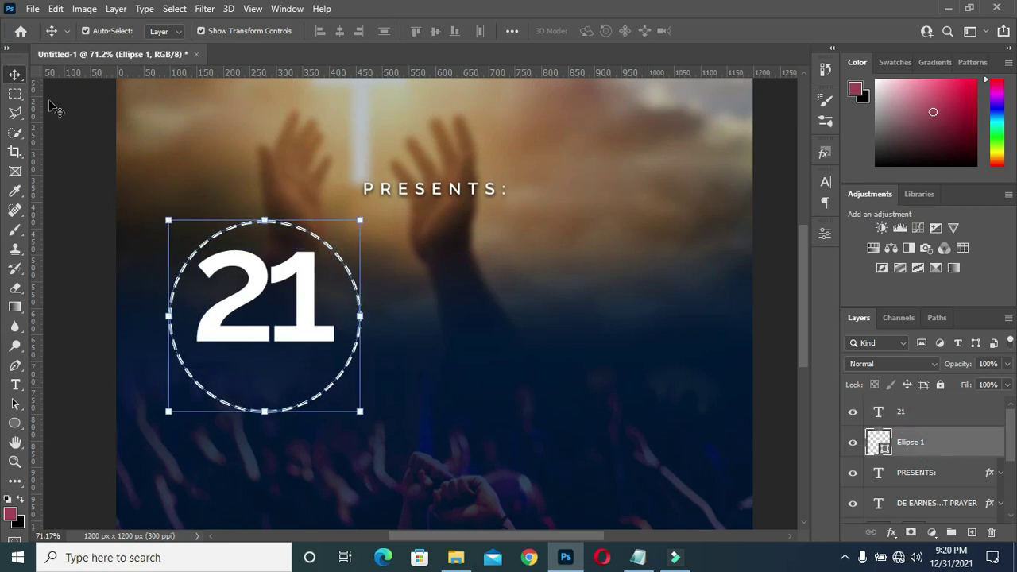
click(54, 108)
click(357, 300)
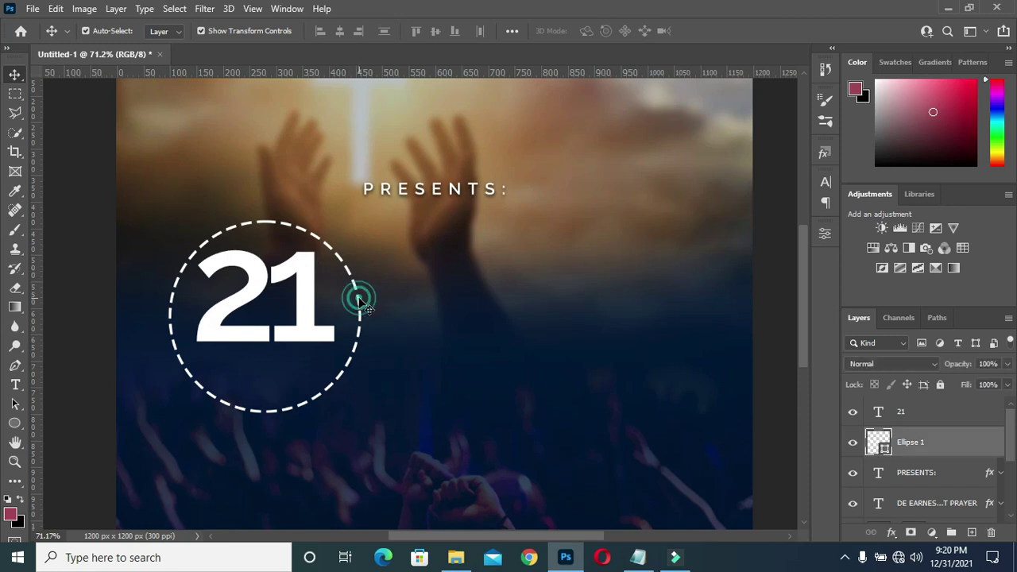
drag(968, 437, 967, 486)
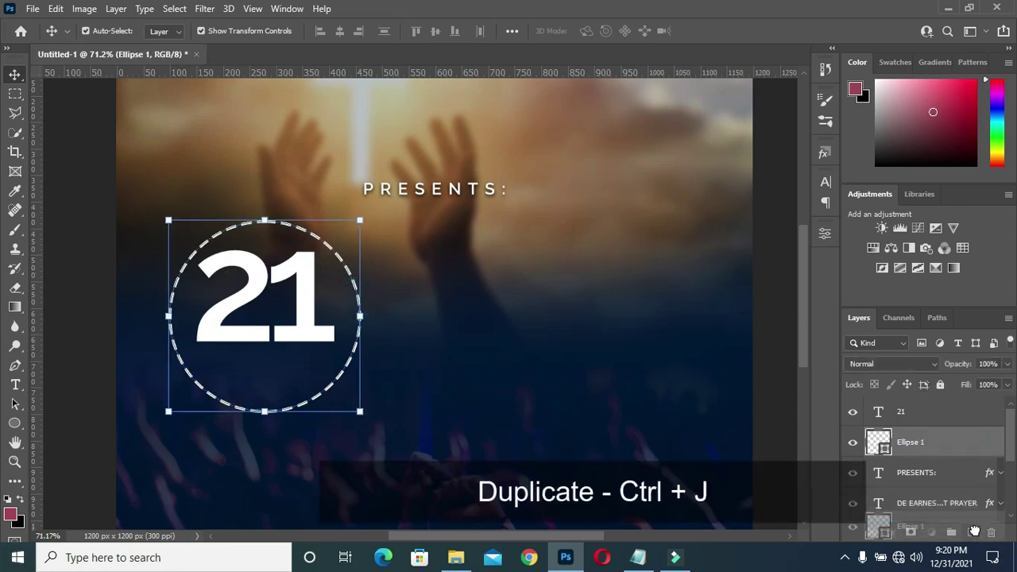
Duplicate the circle and shrink the copy to a 324.78 px ring inside the original.
key(ctrl+j)
key(ctrl+t)
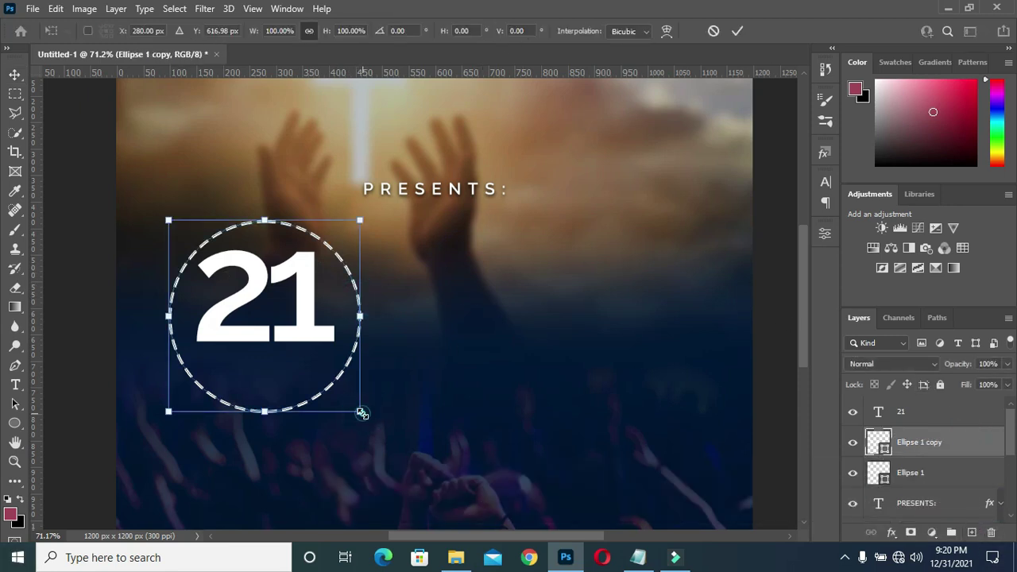
drag(361, 412, 351, 405)
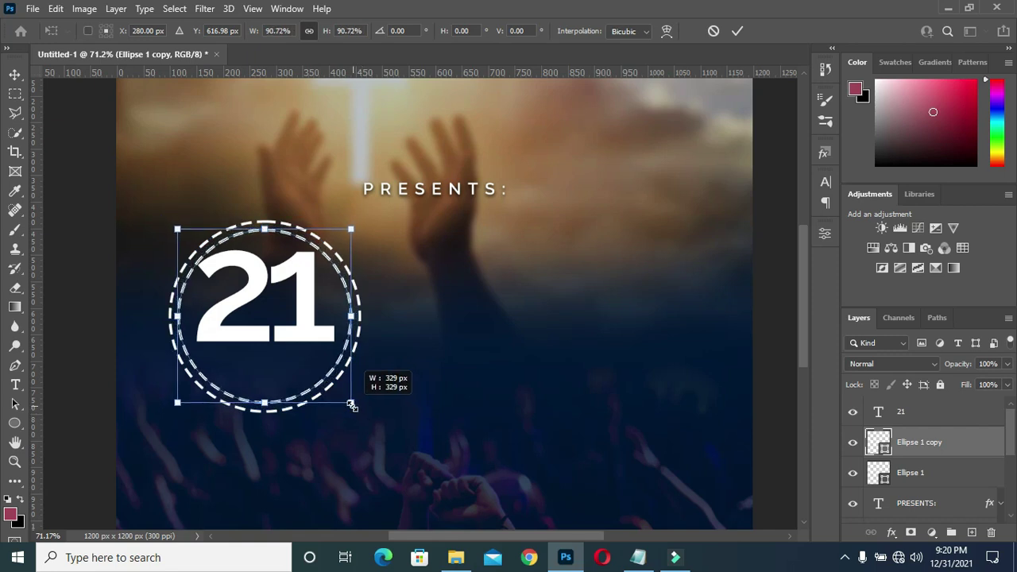
click(734, 32)
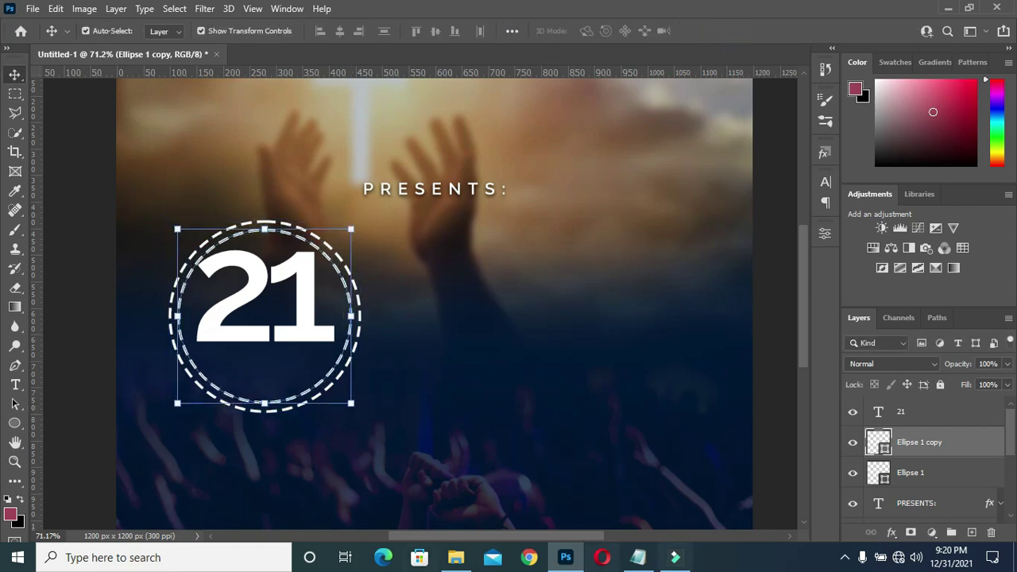
key(u)
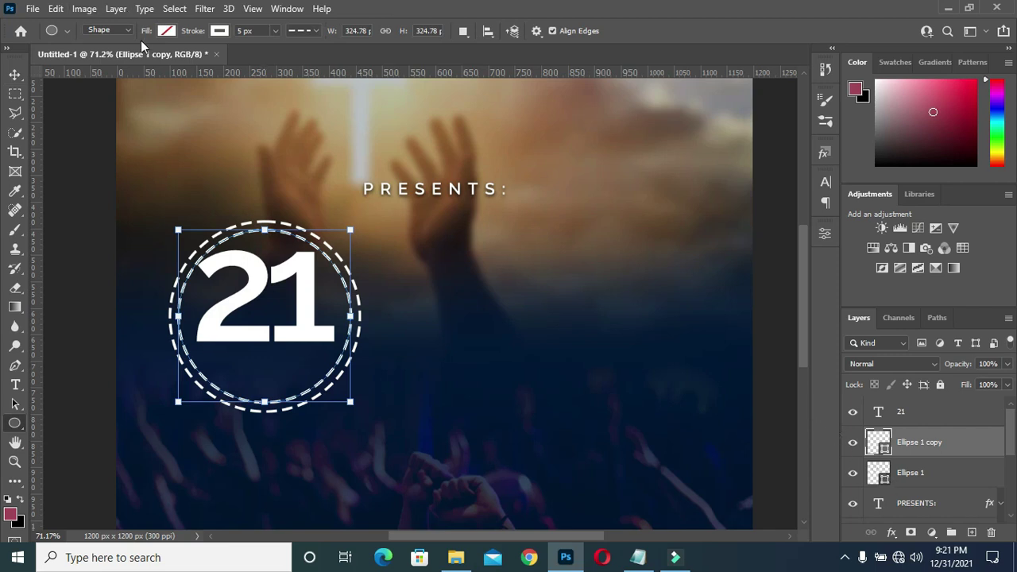
Remove the inner circle's stroke and fill it with the navy-to-red gradient preset.
click(219, 31)
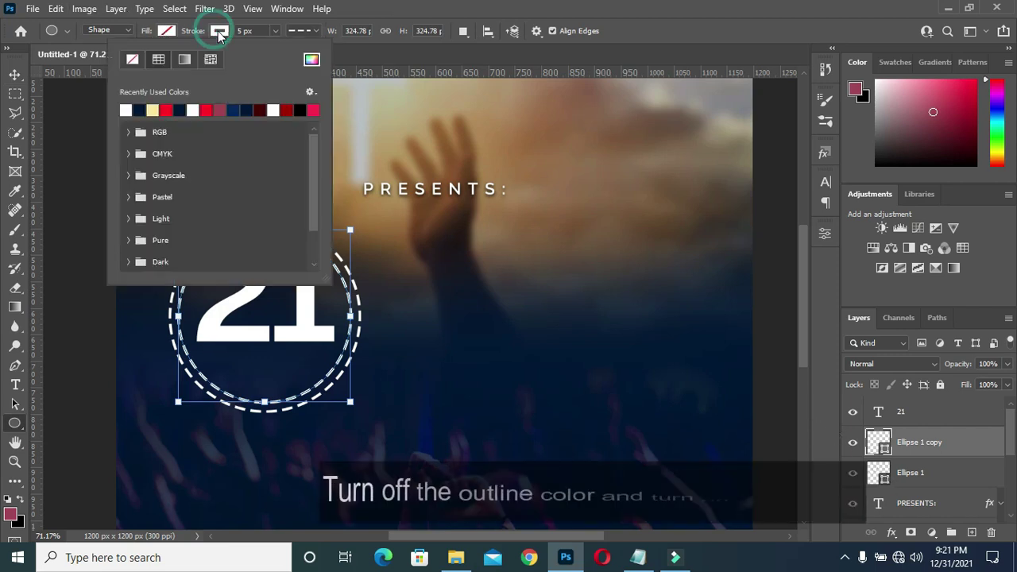
click(132, 59)
click(166, 30)
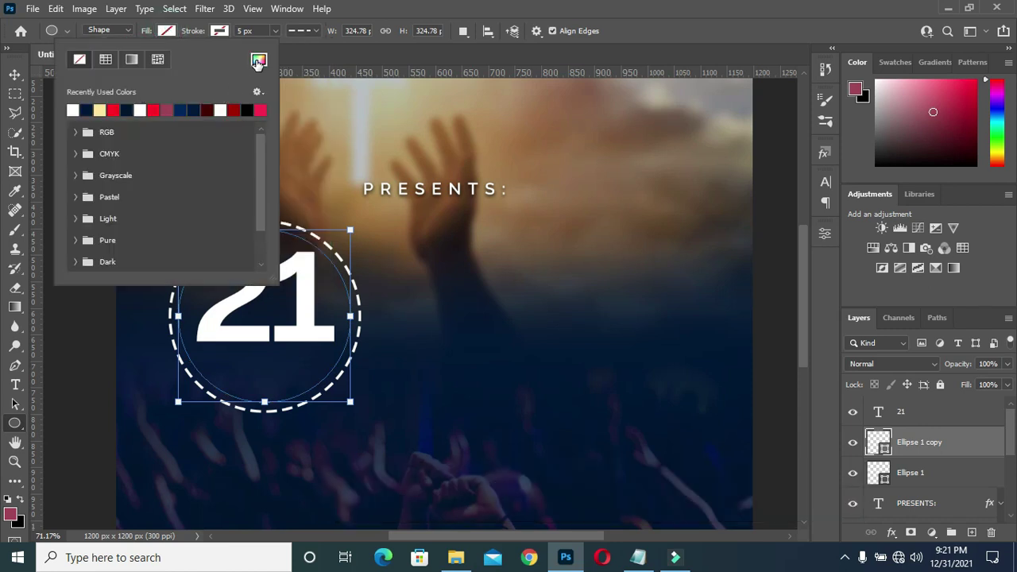
click(258, 61)
drag(838, 243, 812, 246)
click(942, 159)
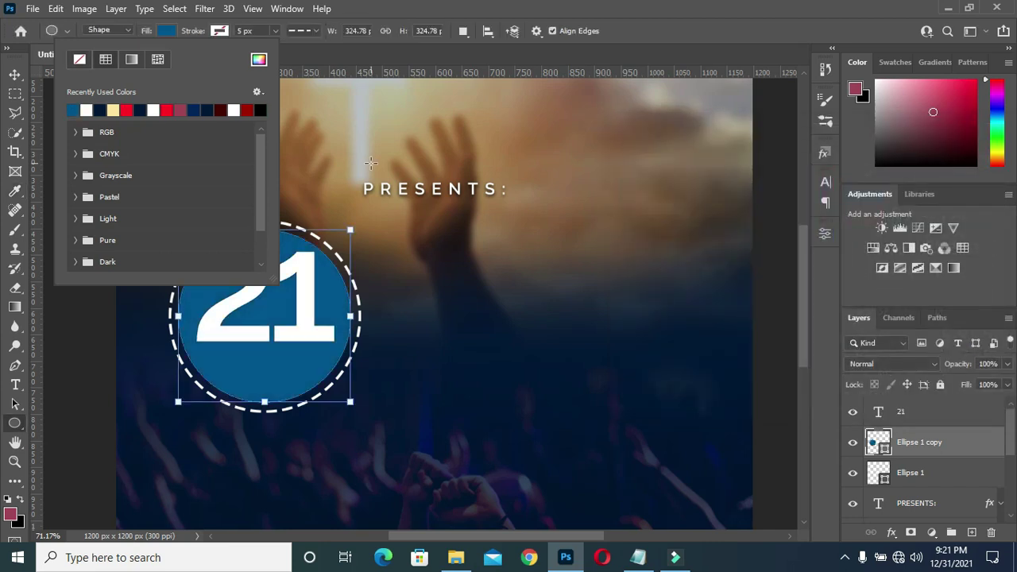
click(132, 60)
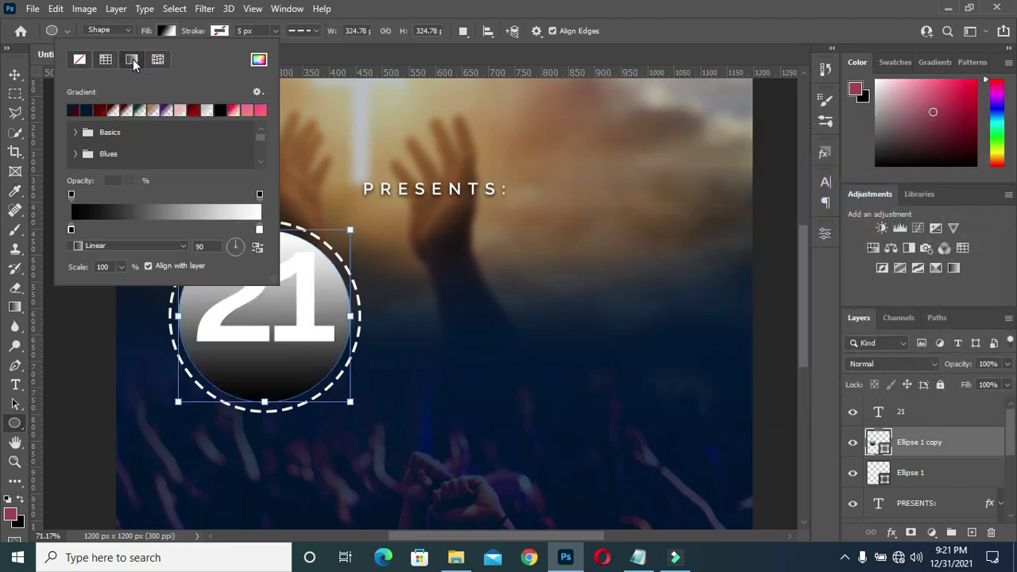
click(73, 110)
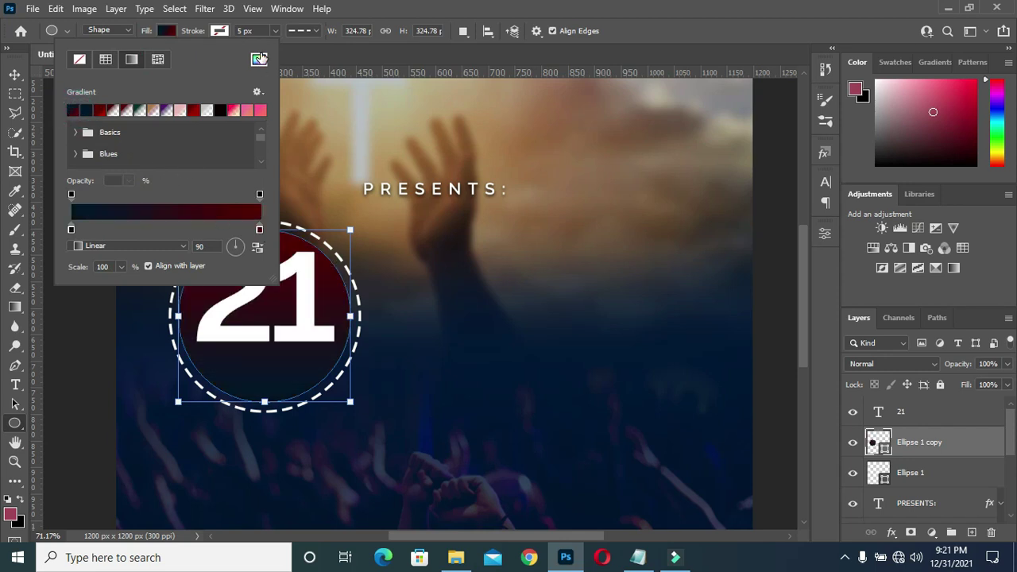
click(161, 36)
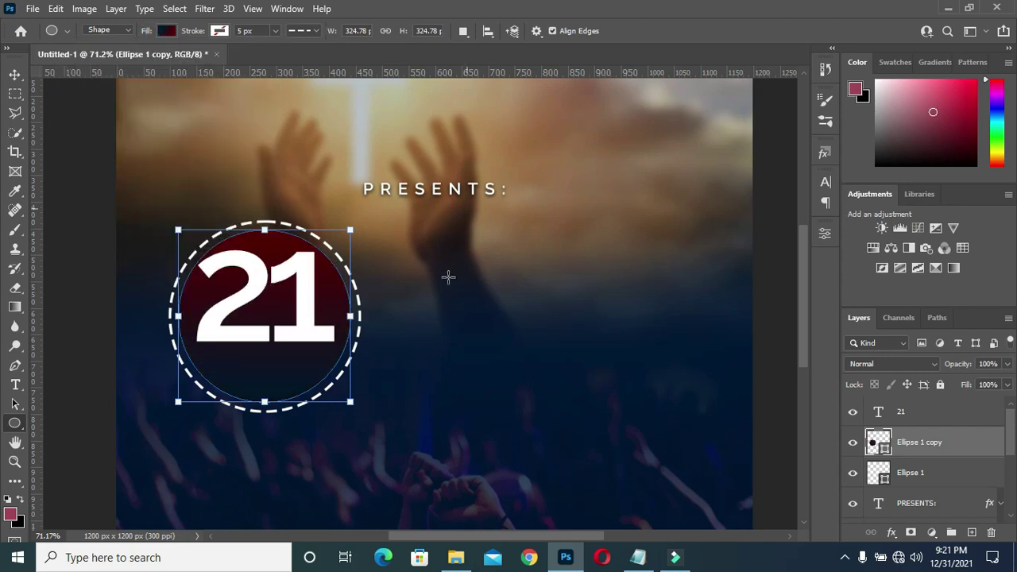
Add a Gradient Overlay to the inner circle and make its left stop dark blue.
click(891, 533)
click(922, 473)
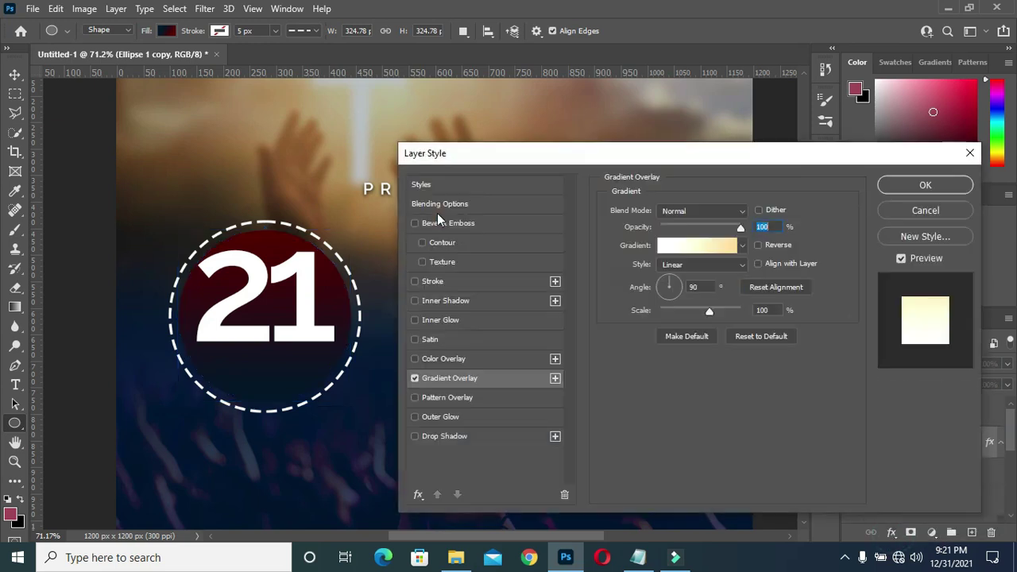
click(693, 249)
click(661, 351)
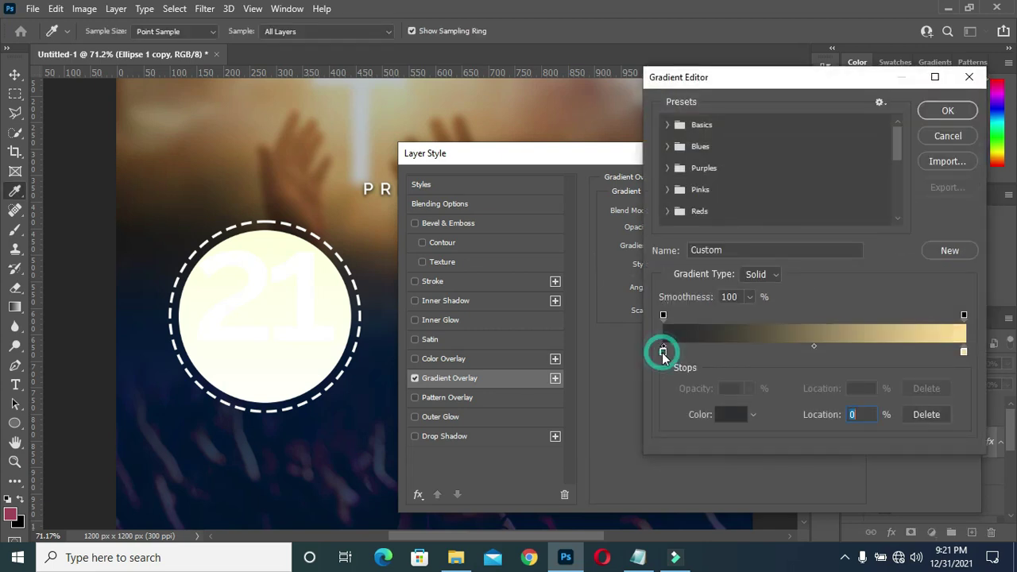
click(664, 351)
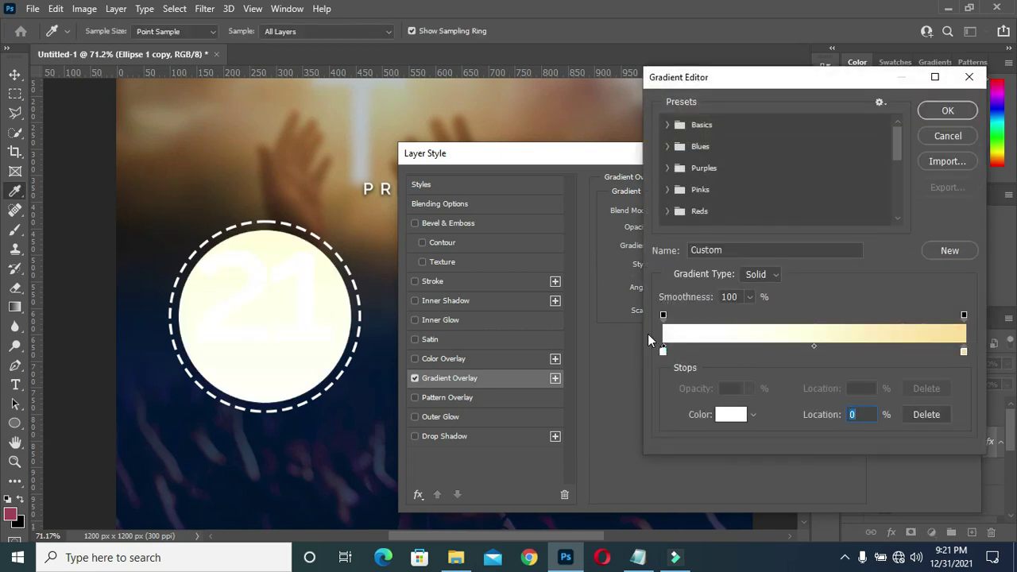
mouse_move(799, 265)
mouse_down()
mouse_move(812, 252)
mouse_move(811, 270)
mouse_up()
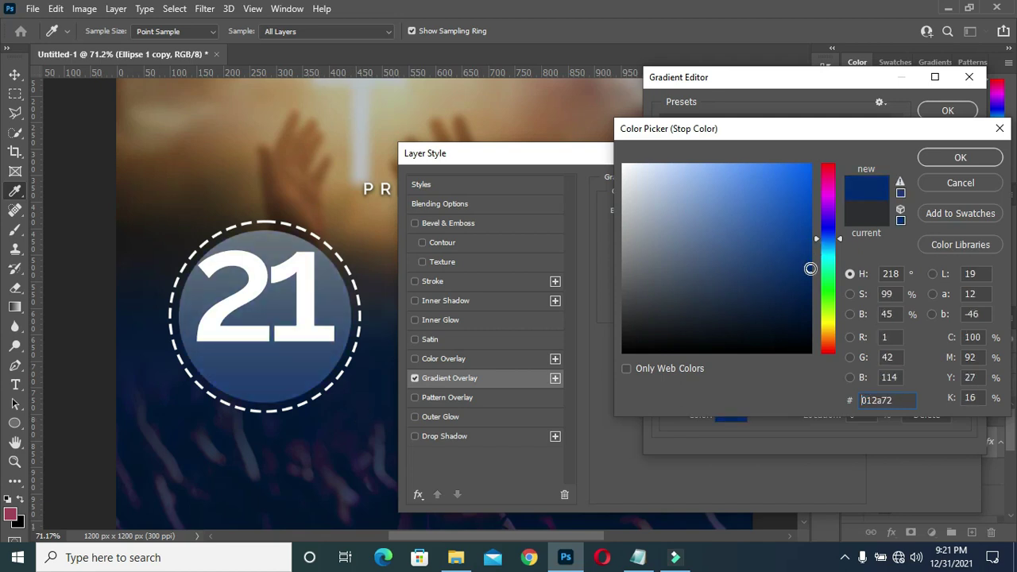
click(941, 157)
Set the right gradient stop to dark red #390000 and move it to 55%.
click(963, 351)
click(729, 414)
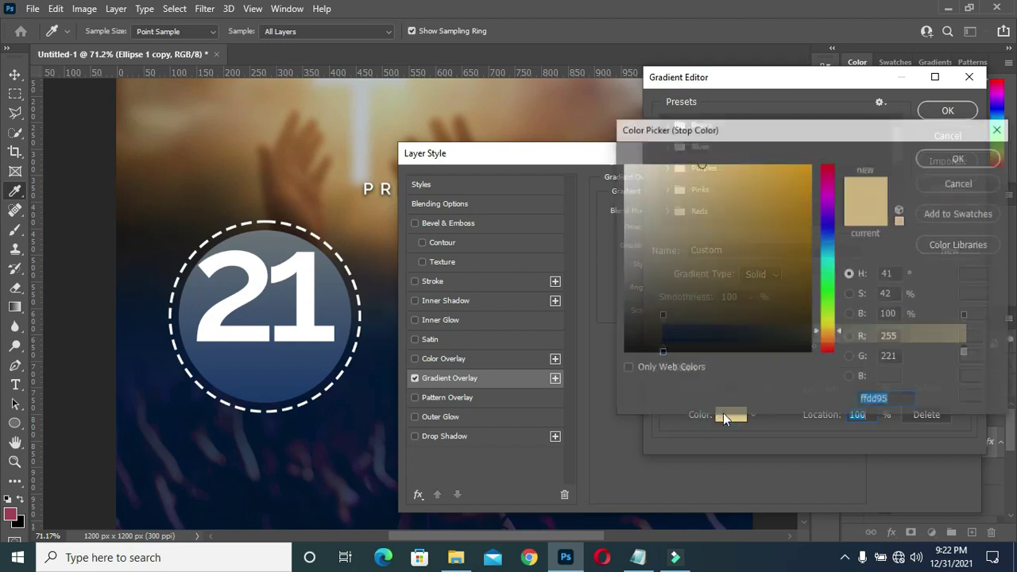
click(830, 207)
drag(830, 207, 830, 197)
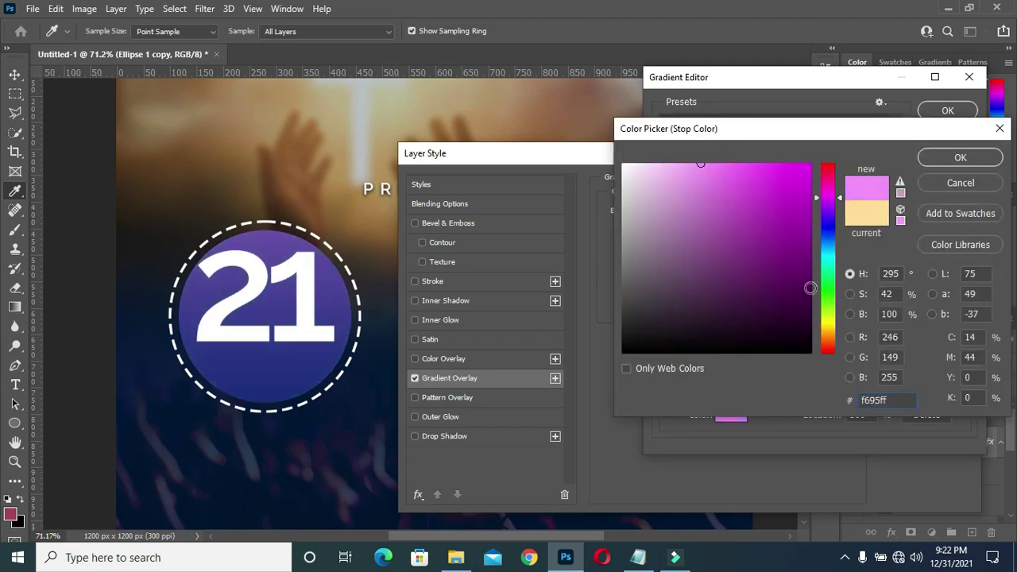
click(826, 350)
drag(810, 302, 810, 312)
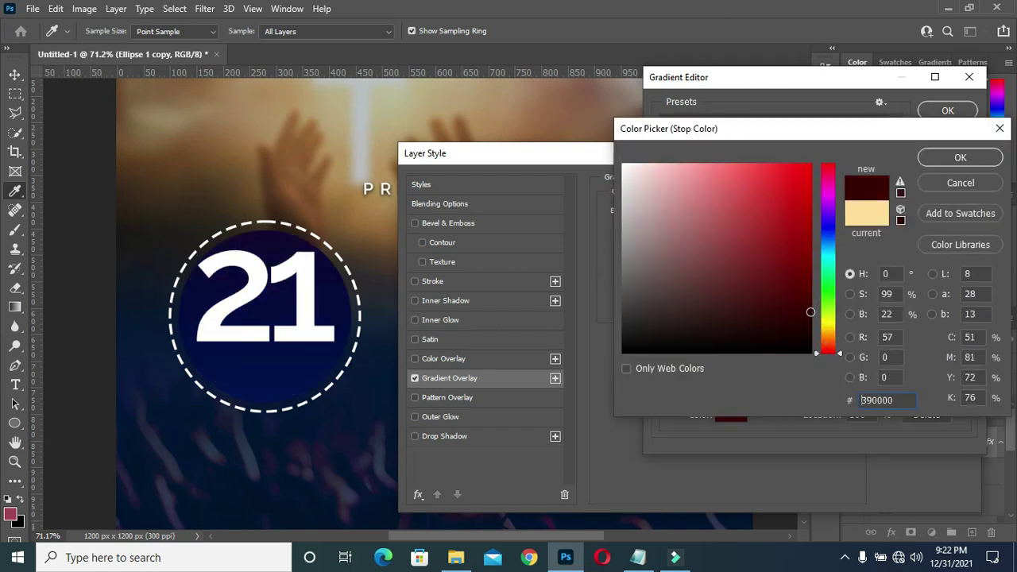
click(812, 307)
click(959, 158)
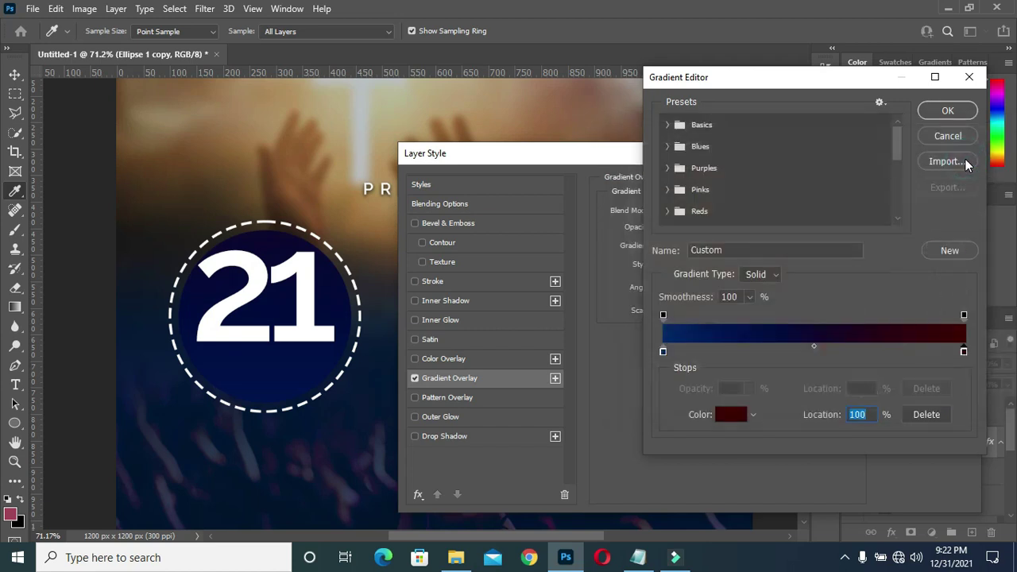
click(964, 316)
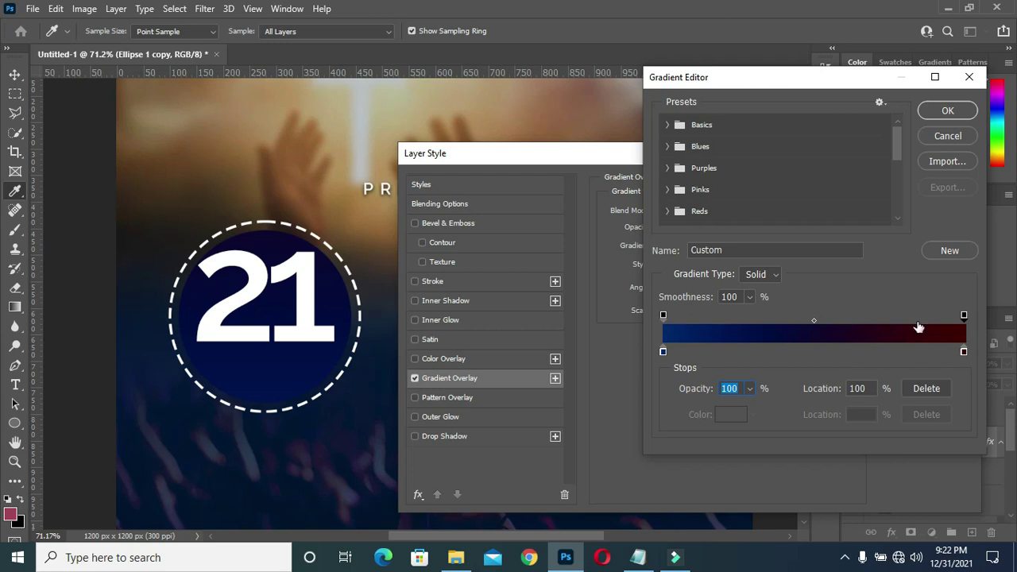
mouse_move(965, 353)
mouse_down()
mouse_move(822, 353)
mouse_move(848, 359)
mouse_up()
Change the left stop to blue #026598 and apply the Gradient Overlay.
click(664, 351)
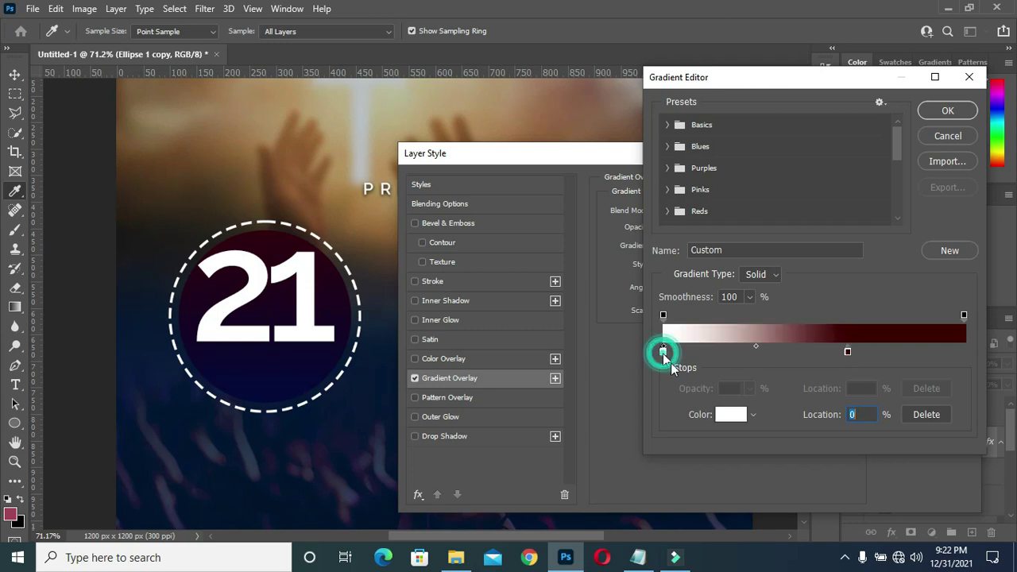
click(731, 414)
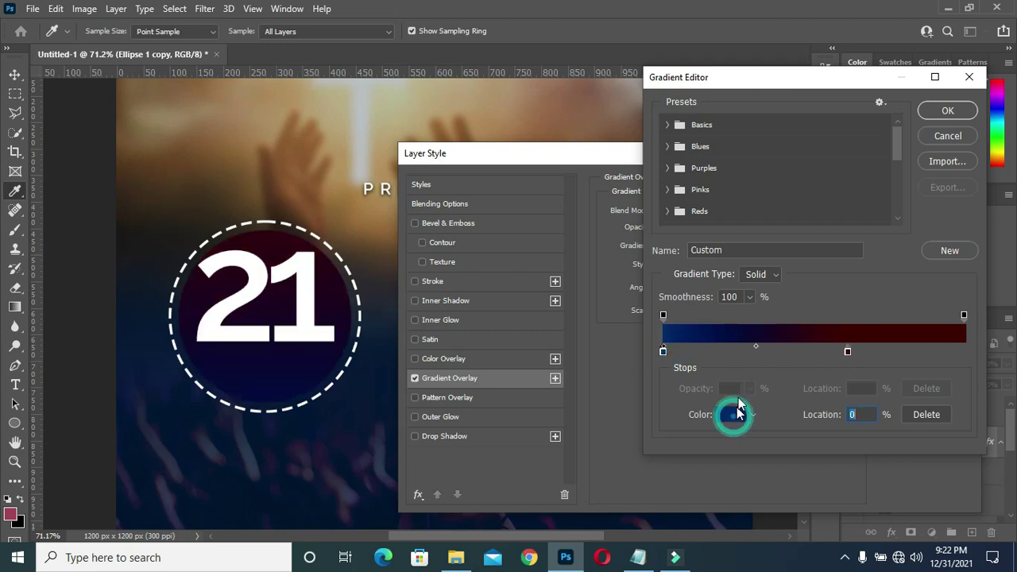
click(807, 271)
click(808, 244)
click(829, 244)
drag(831, 245, 809, 241)
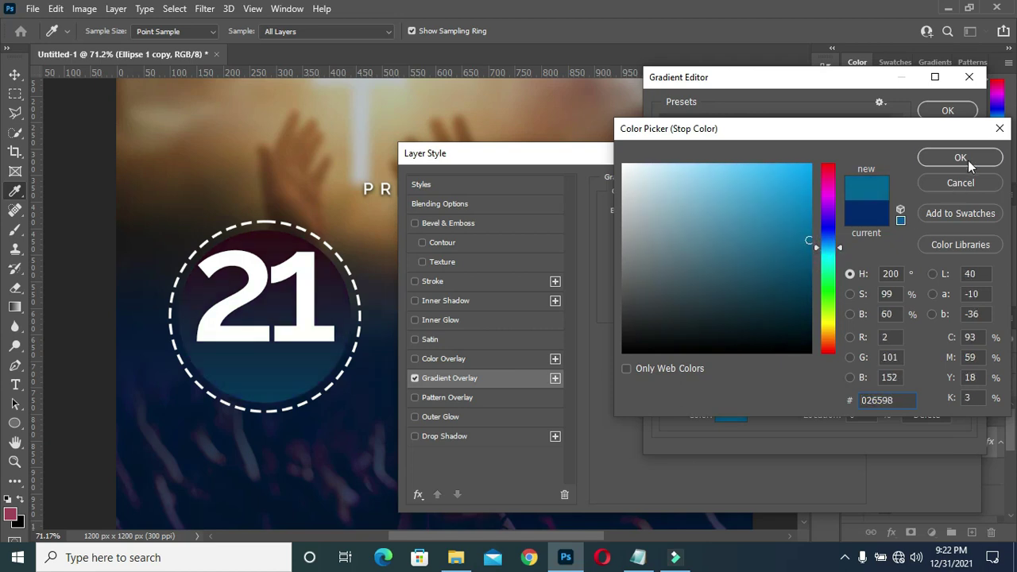
click(965, 162)
click(949, 110)
click(941, 184)
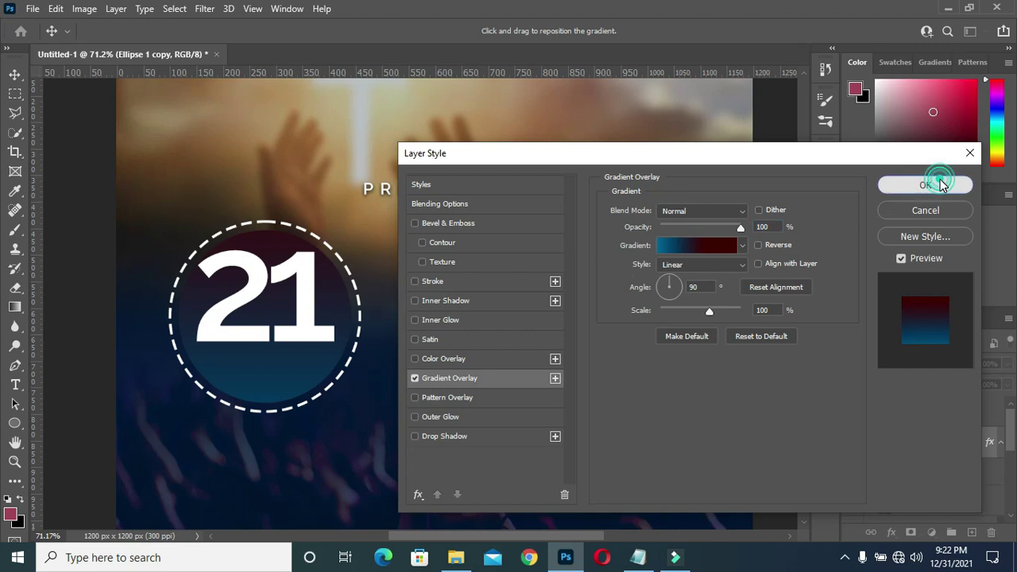
scroll(370, 270, down, 3)
Reselect the inner circle layer and collapse its effects list.
click(16, 74)
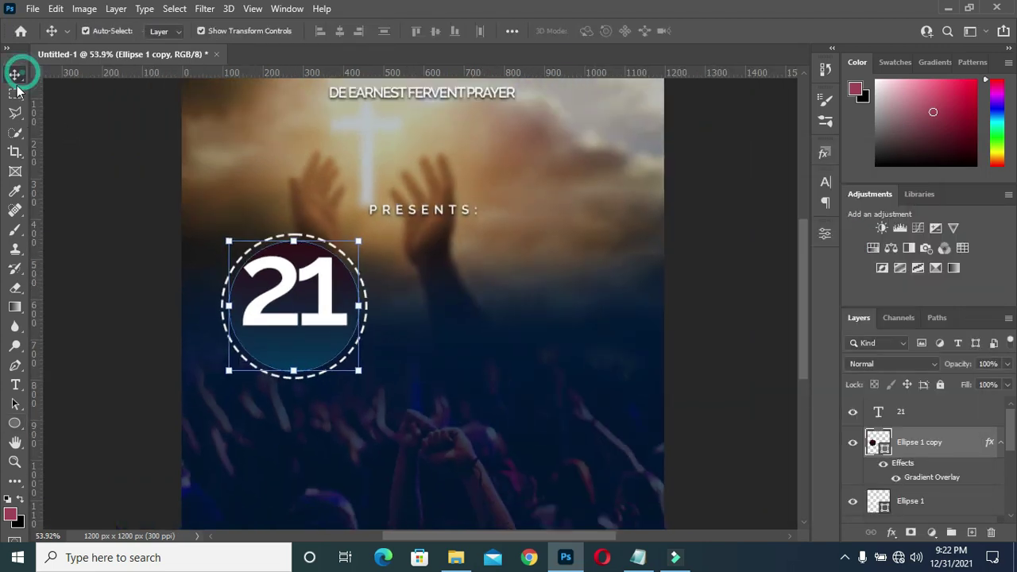
click(75, 182)
scroll(373, 216, down, 1)
scroll(349, 364, up, 1)
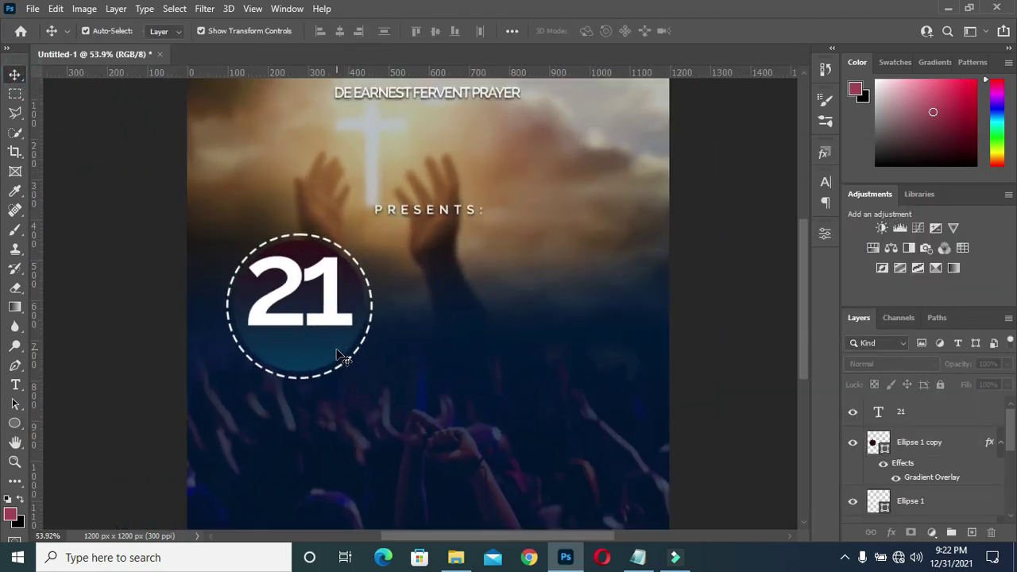
click(340, 352)
click(1001, 442)
Add a black Drop Shadow with Size 24 px to the inner circle.
click(891, 532)
click(778, 429)
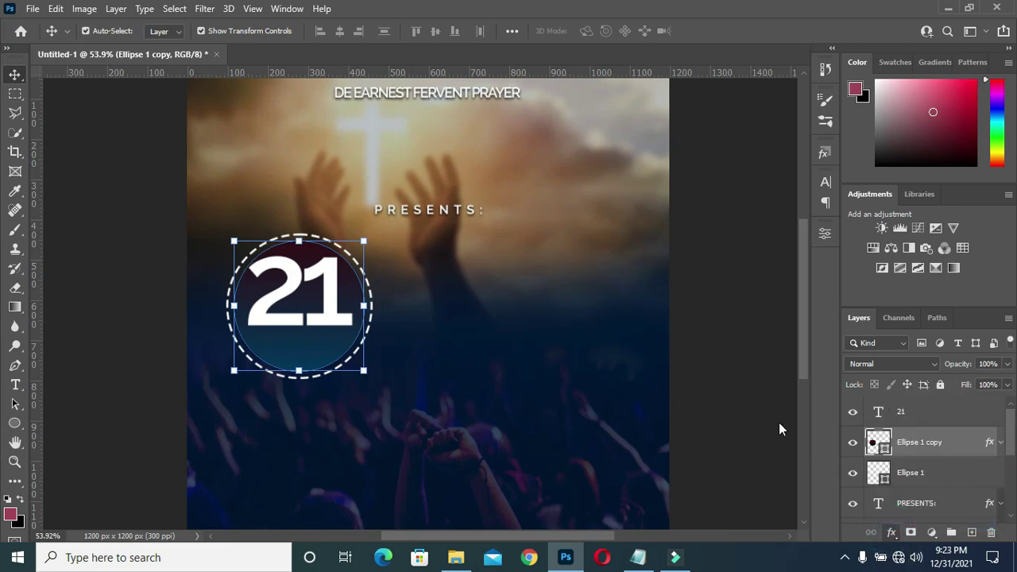
drag(750, 152, 775, 162)
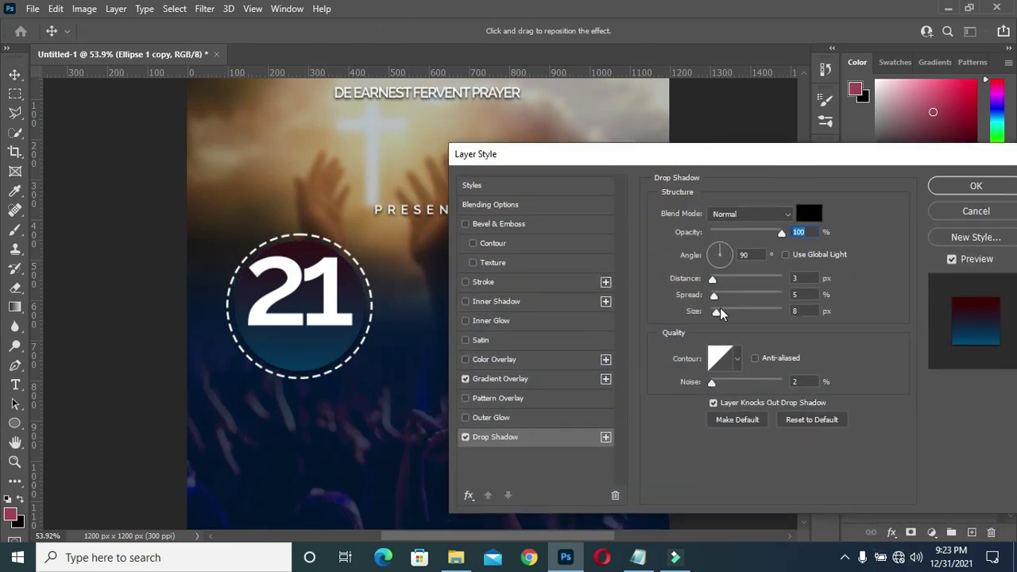
drag(716, 311, 727, 313)
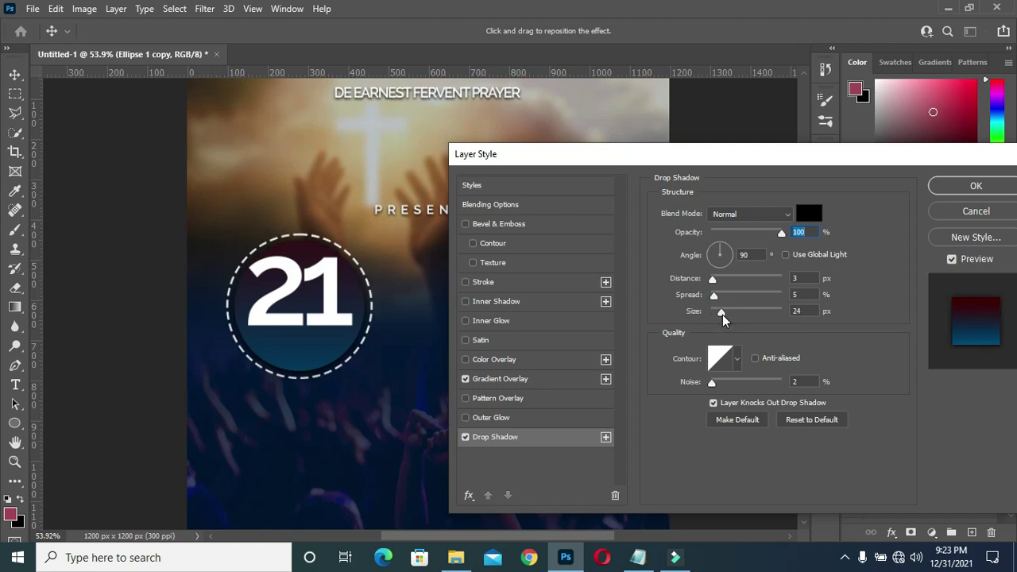
click(971, 185)
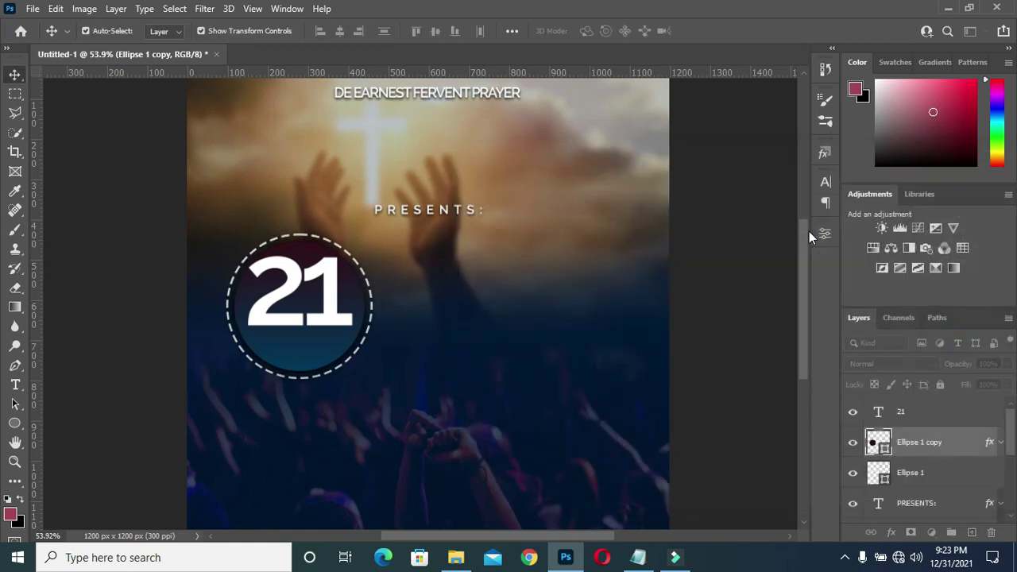
key(ctrl+0)
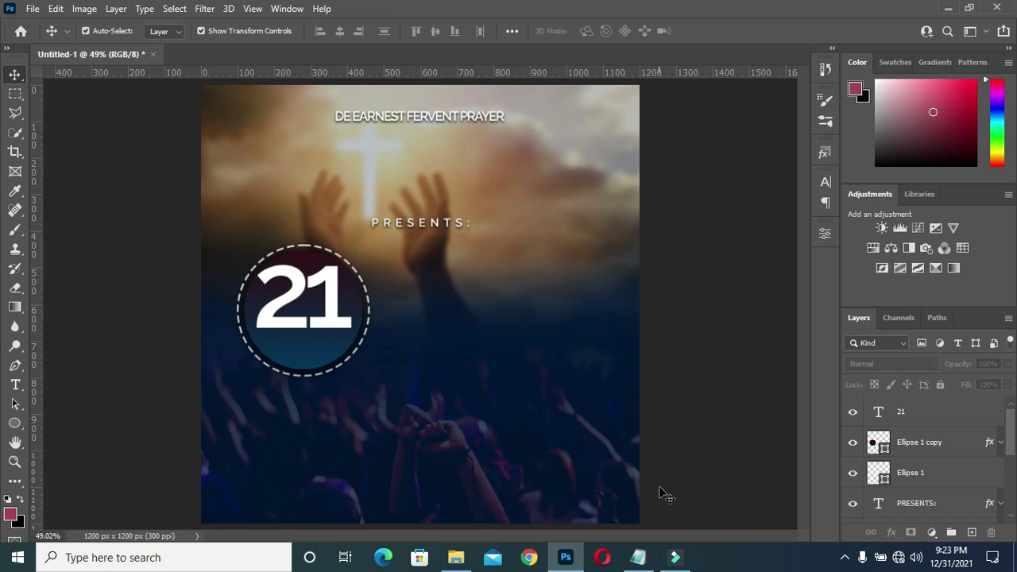
Copy the word DAYS from the flyer's Notepad notes.
click(637, 556)
drag(190, 197, 173, 197)
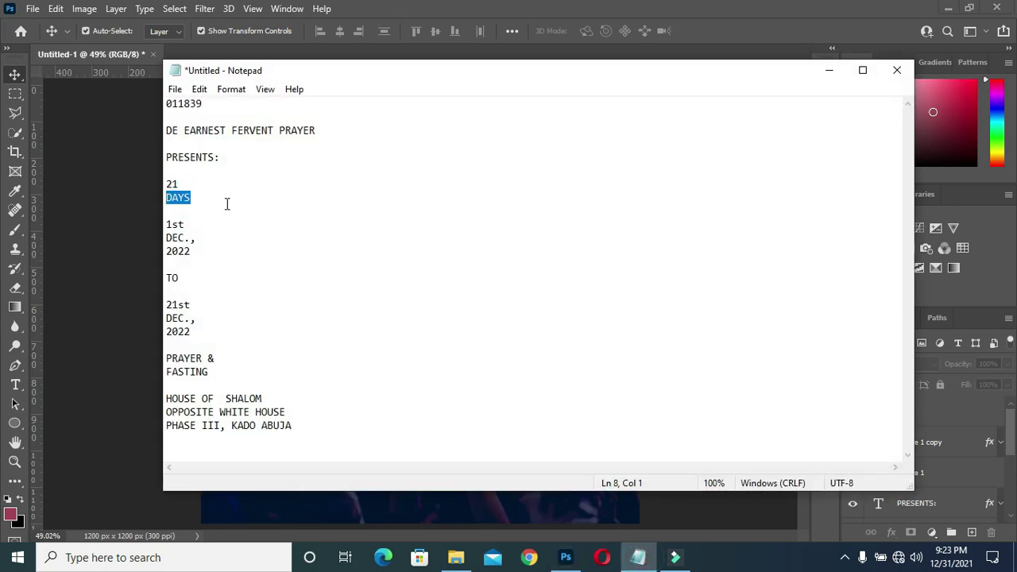
right_click(179, 197)
click(249, 243)
click(828, 70)
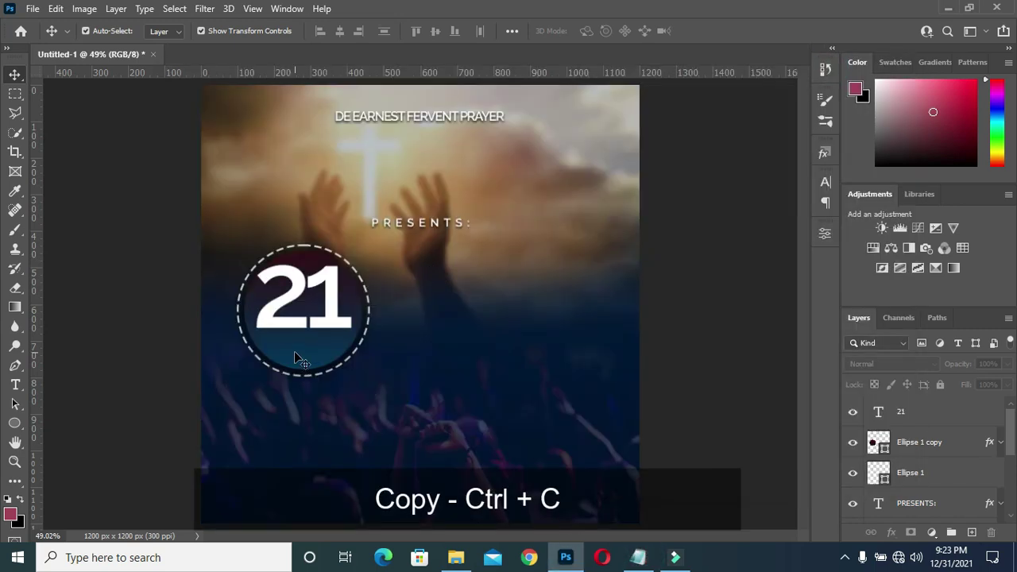
scroll(294, 325, up, 2)
Duplicate the 21 text layer and move the copy right, below PRESENTS:.
click(300, 320)
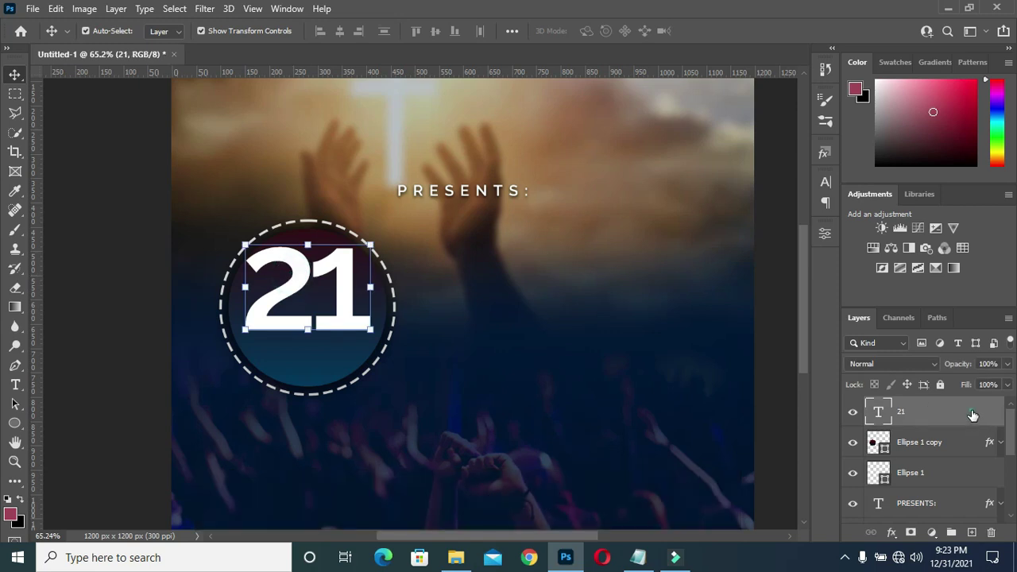
drag(901, 411, 973, 530)
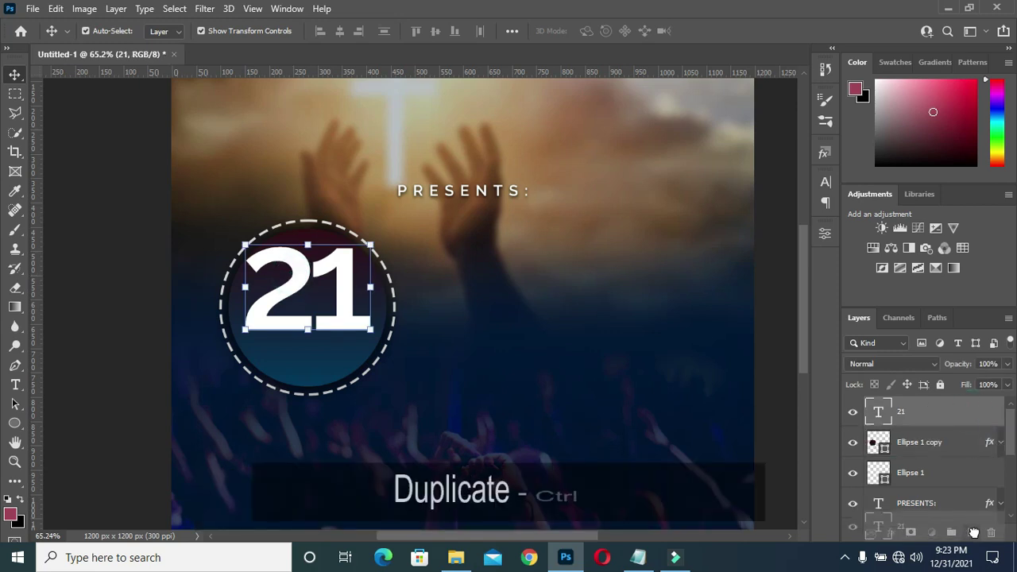
click(370, 244)
mouse_move(370, 245)
mouse_down()
mouse_move(287, 336)
mouse_move(306, 361)
mouse_up()
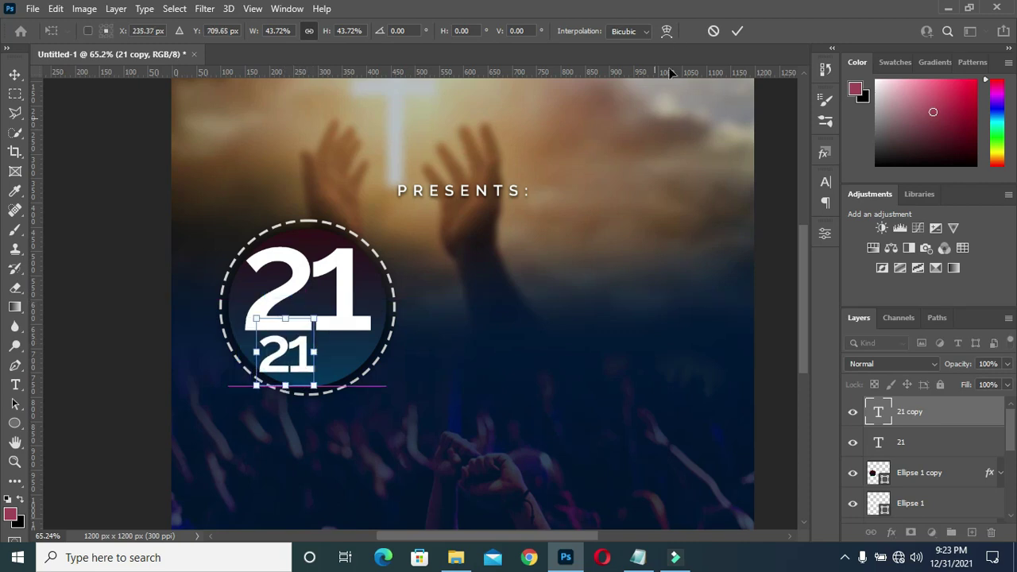
click(714, 32)
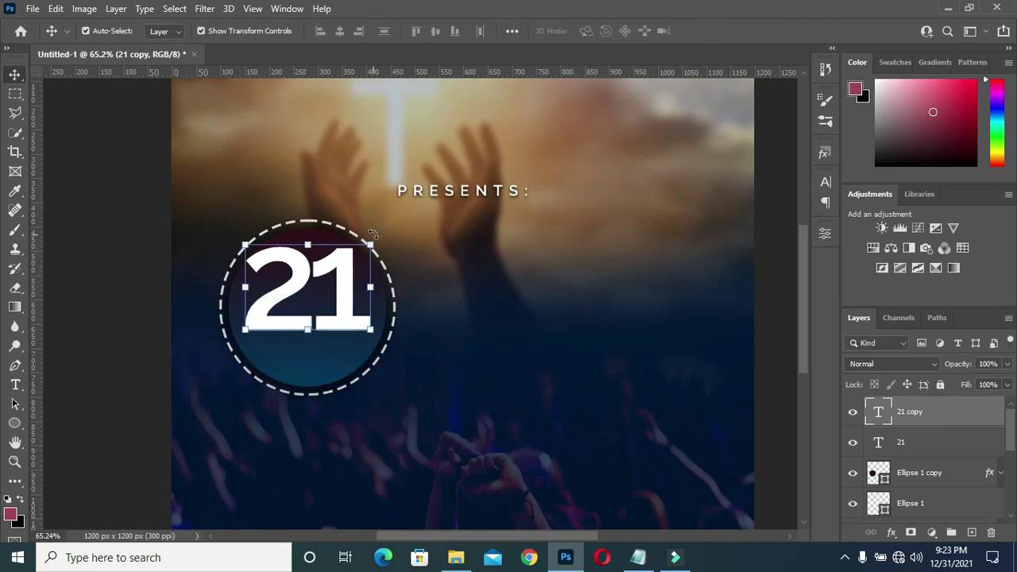
click(370, 245)
mouse_move(341, 298)
mouse_down()
mouse_move(600, 284)
mouse_move(587, 297)
mouse_up()
click(737, 31)
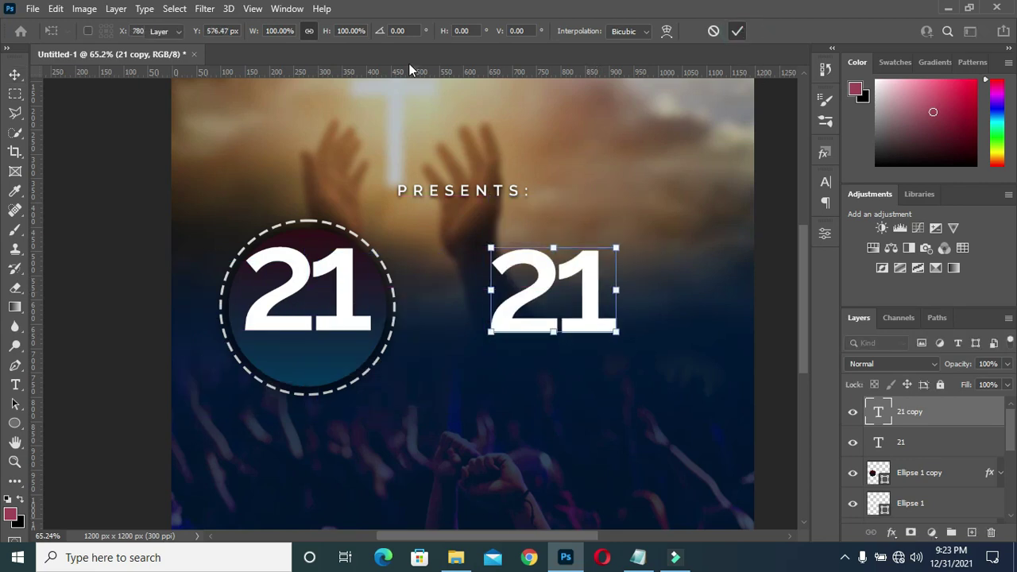
Change the copied text to DAYS and shrink it to about half size.
double_click(554, 287)
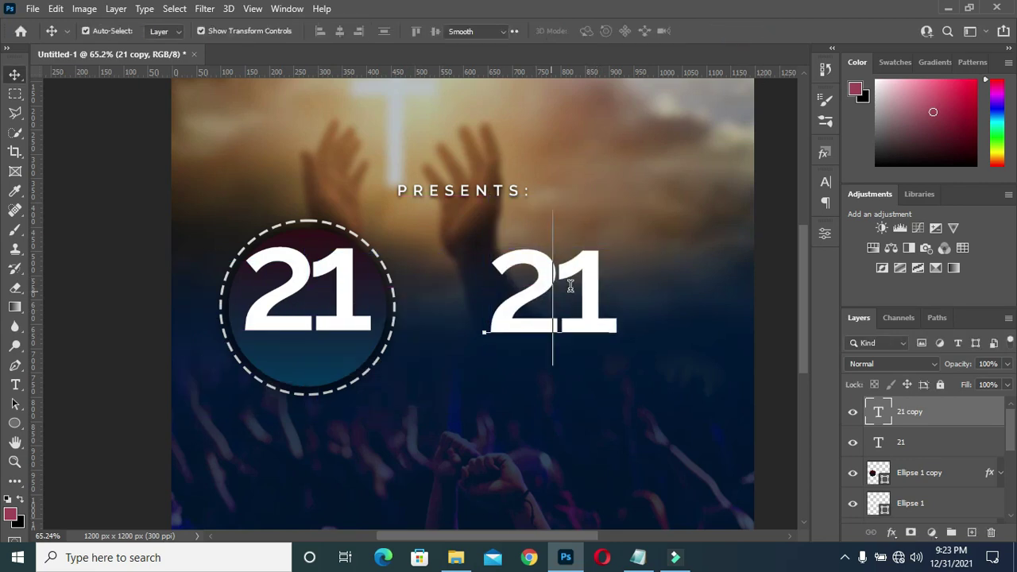
key(ctrl+a)
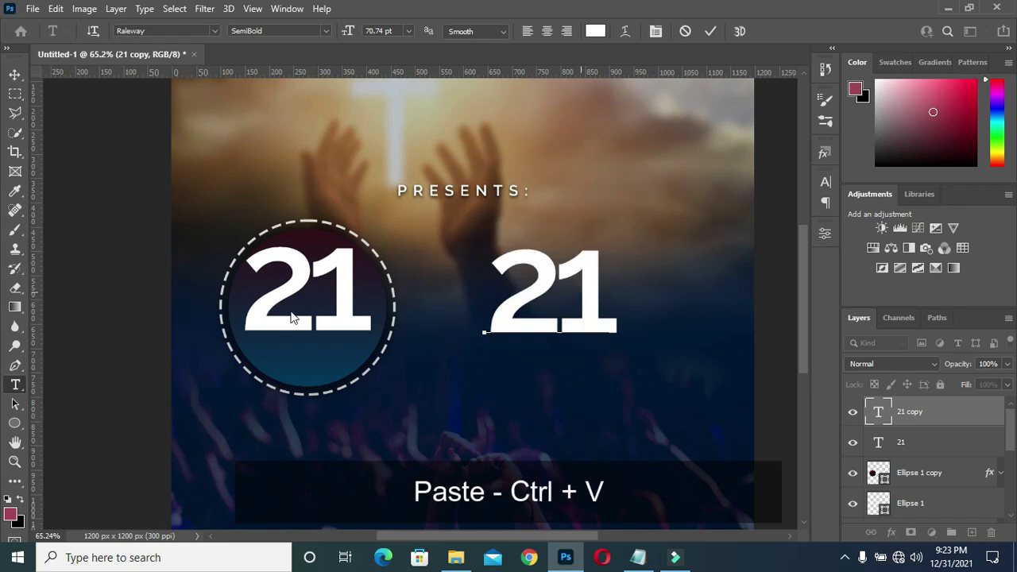
key(ctrl+v)
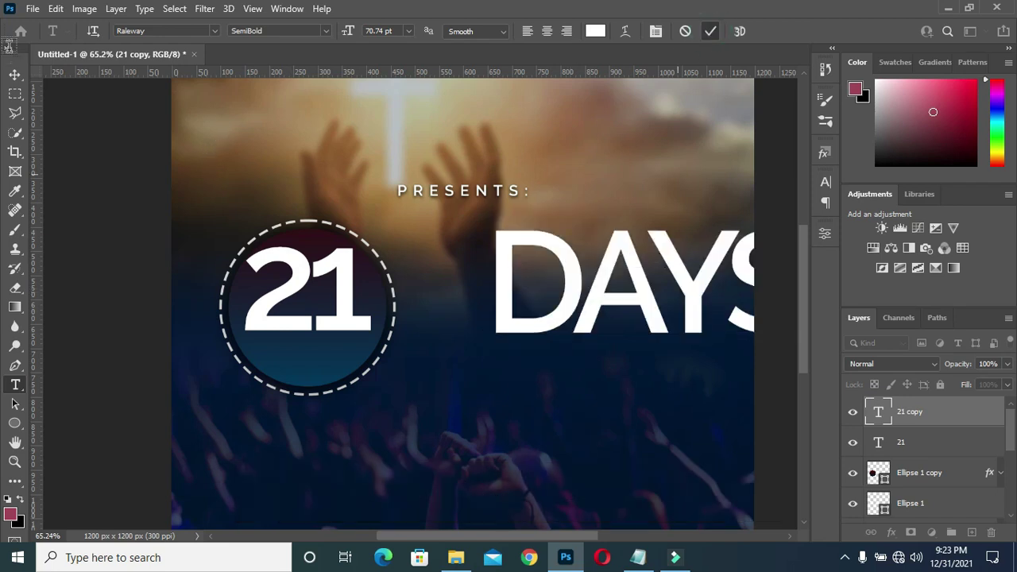
click(14, 74)
drag(592, 296, 501, 310)
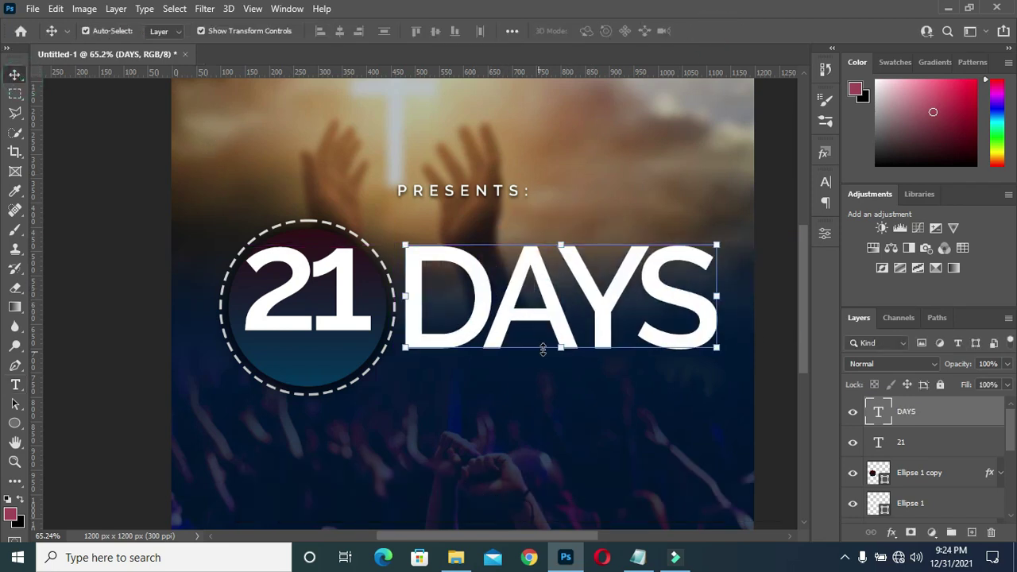
mouse_move(560, 347)
mouse_down()
mouse_move(556, 175)
mouse_move(555, 296)
mouse_up()
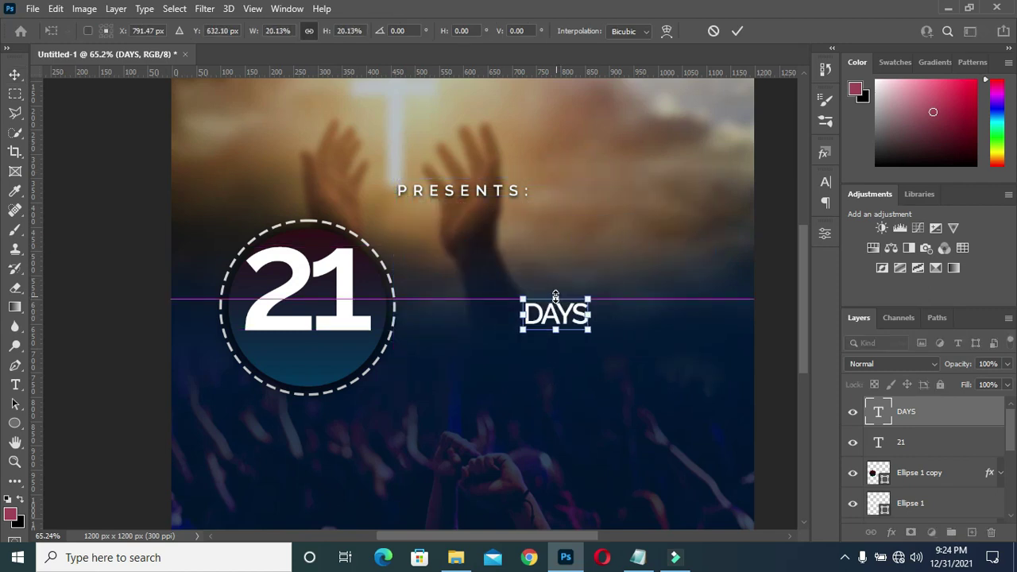
click(737, 31)
key(Return)
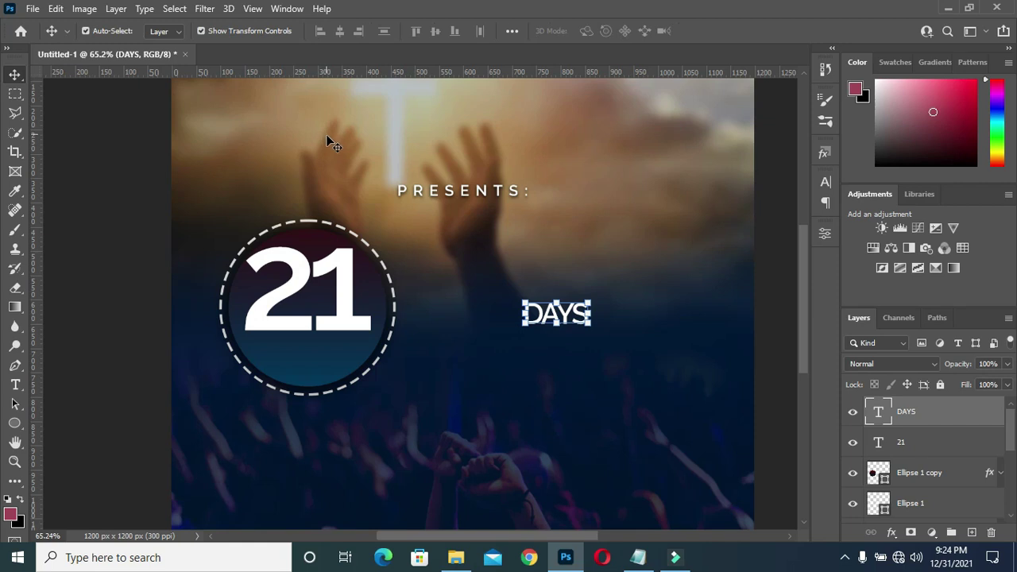
Make DAYS ExtraBold and place it inside the circle under 21.
key(t)
click(325, 30)
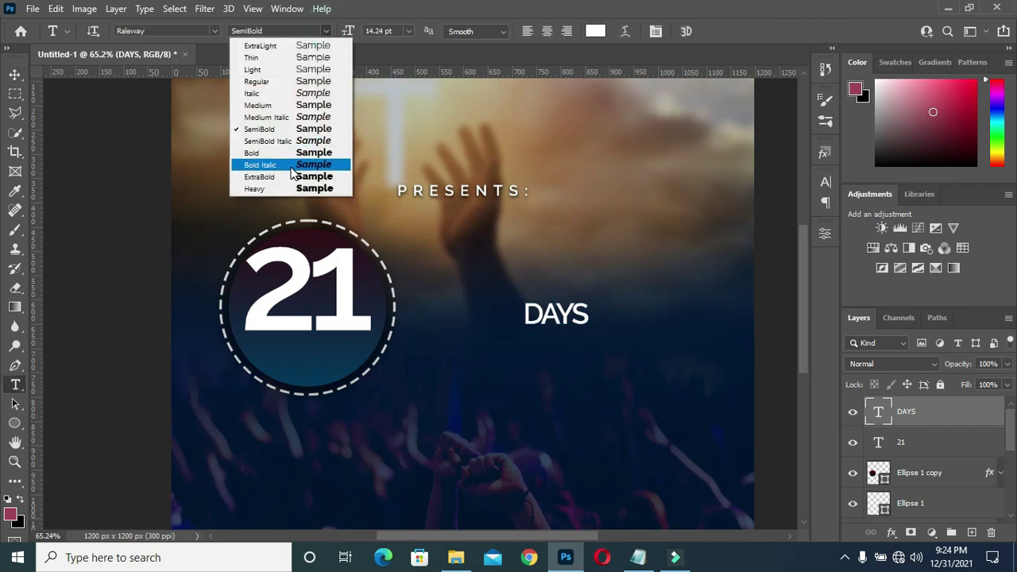
click(262, 159)
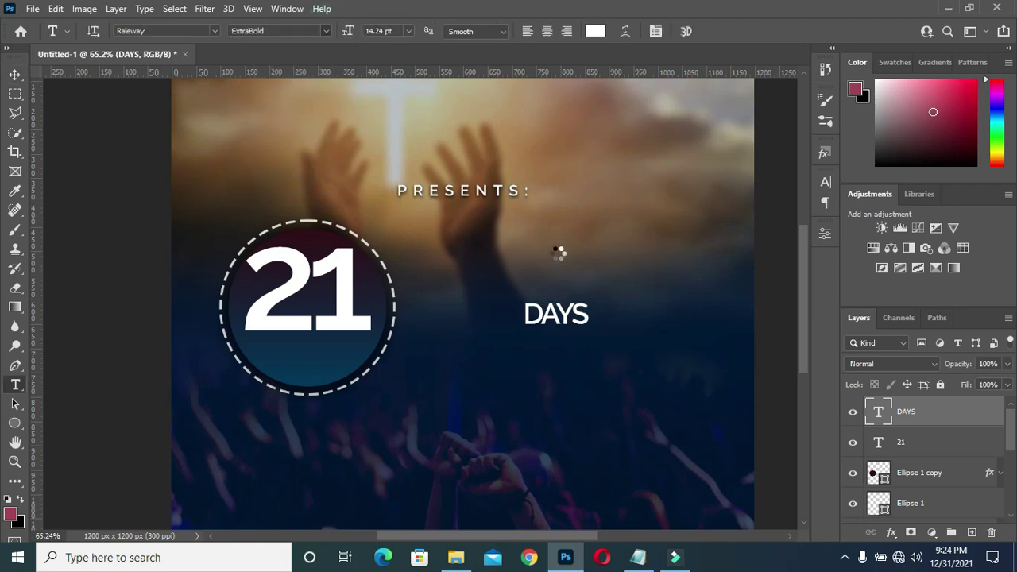
click(17, 76)
mouse_move(565, 314)
mouse_down()
mouse_move(292, 350)
mouse_move(313, 351)
mouse_move(313, 377)
mouse_up()
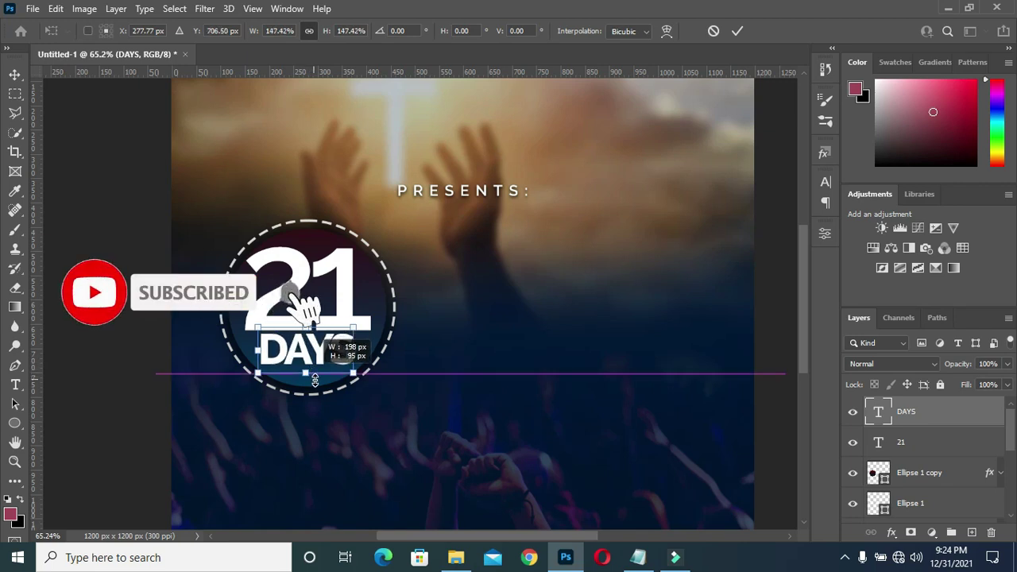
click(739, 32)
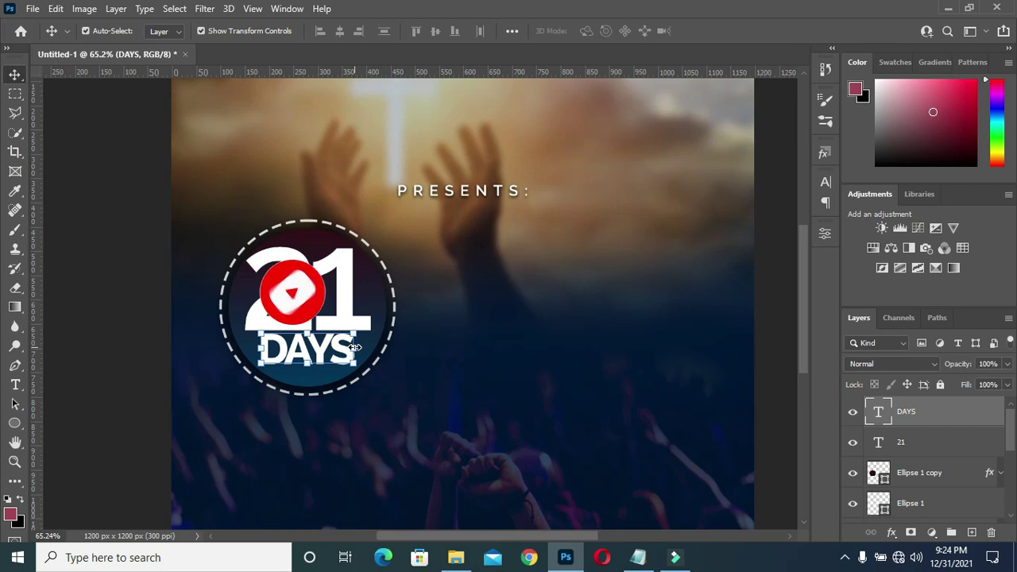
Resize DAYS to span under the 21 within the ring, then reselect the 21 layer.
drag(353, 361, 361, 380)
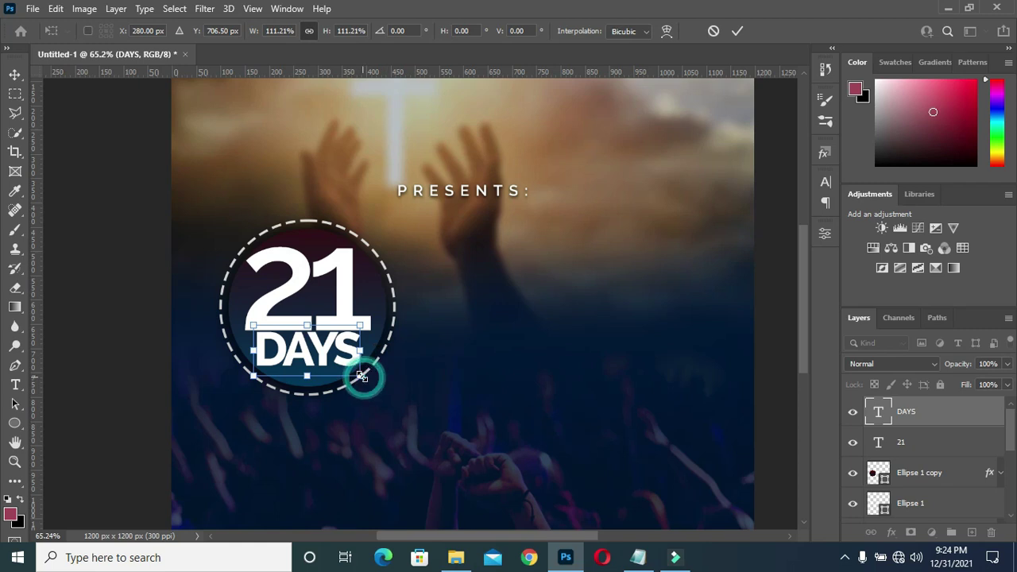
drag(367, 379, 363, 378)
click(737, 31)
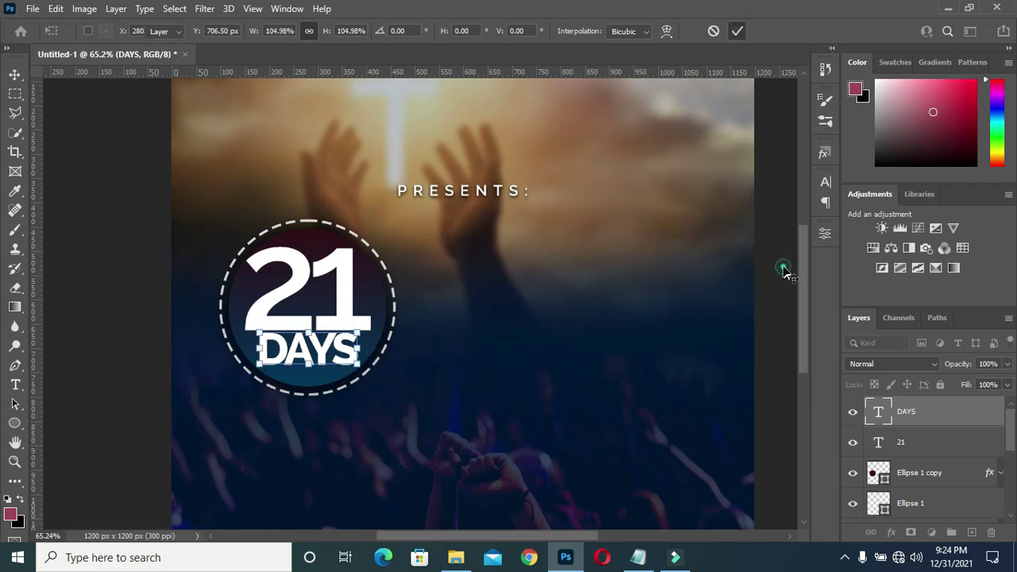
scroll(397, 323, down, 2)
scroll(369, 312, down, 1)
scroll(368, 311, up, 2)
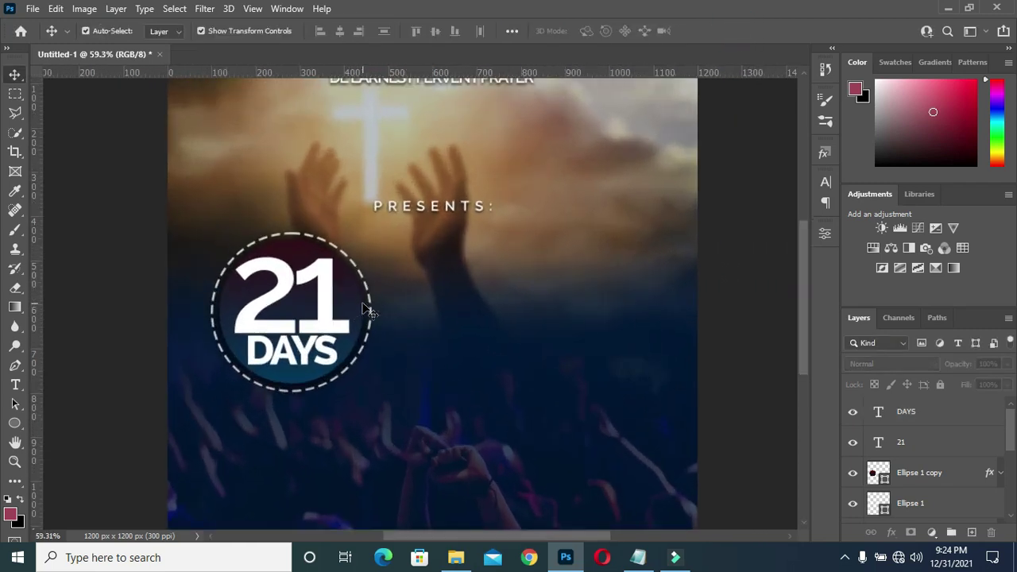
click(340, 320)
Add a drop shadow to the 21 layer with tightened spread and 24 px size.
click(890, 532)
click(922, 520)
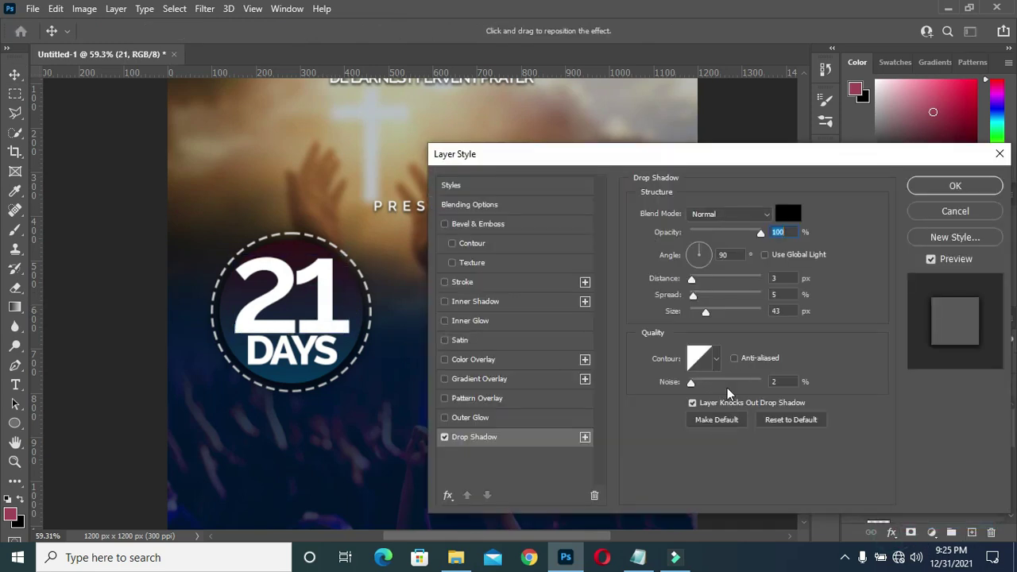
drag(692, 296, 702, 312)
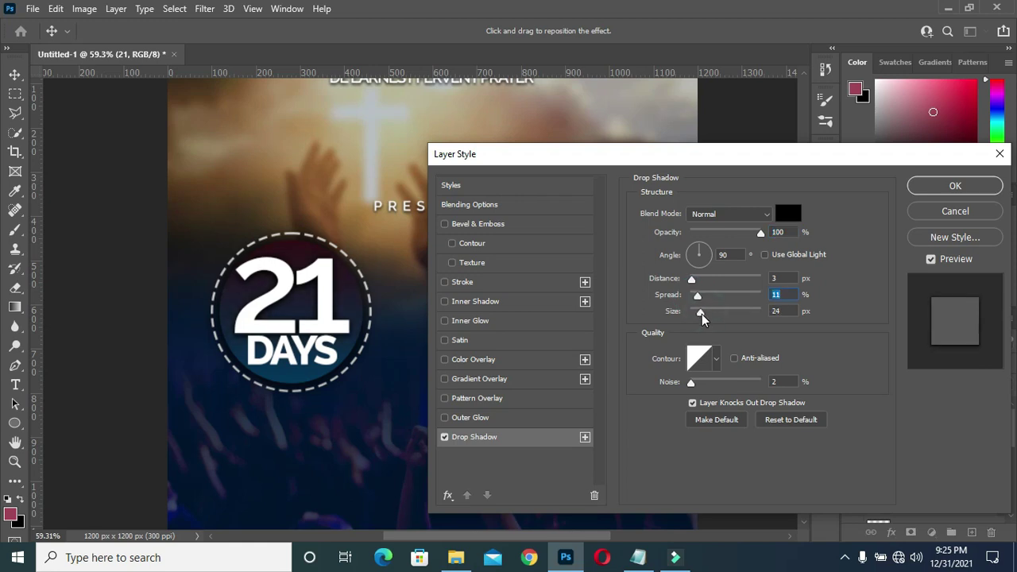
click(937, 185)
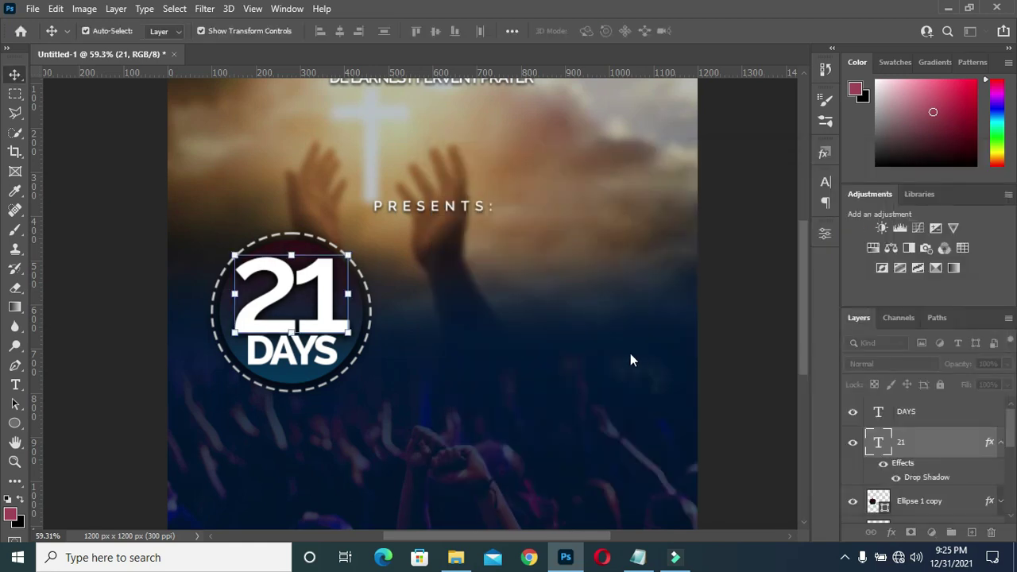
click(1000, 443)
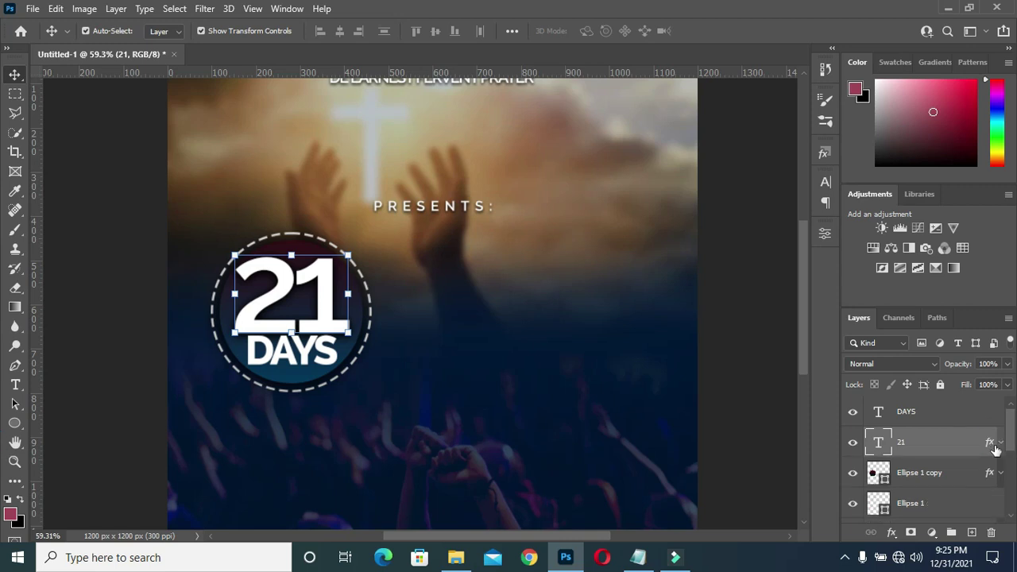
Copy 21's drop shadow onto the DAYS text layer.
mouse_move(989, 446)
mouse_down()
mouse_move(990, 419)
mouse_move(989, 436)
mouse_up()
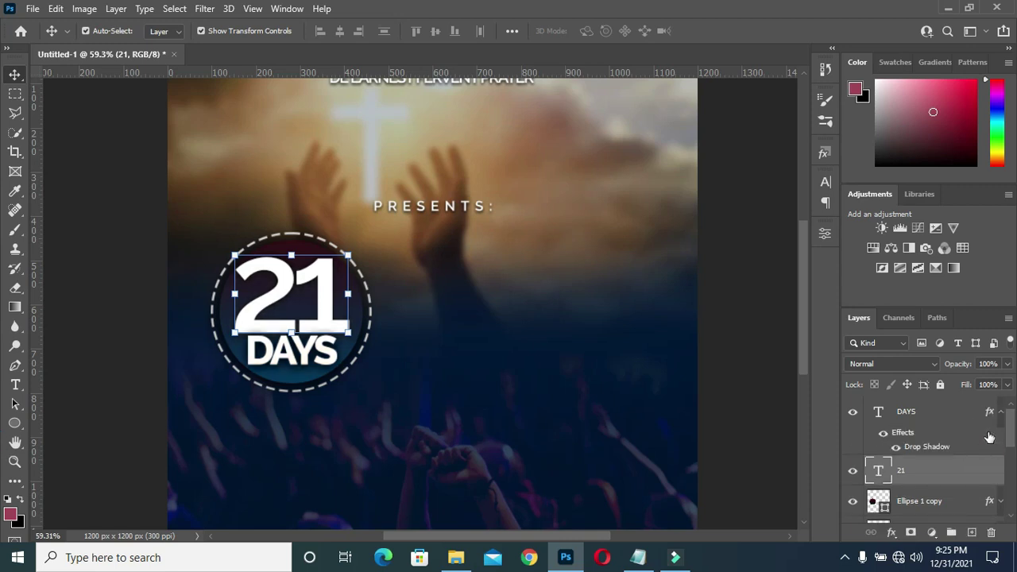
click(999, 412)
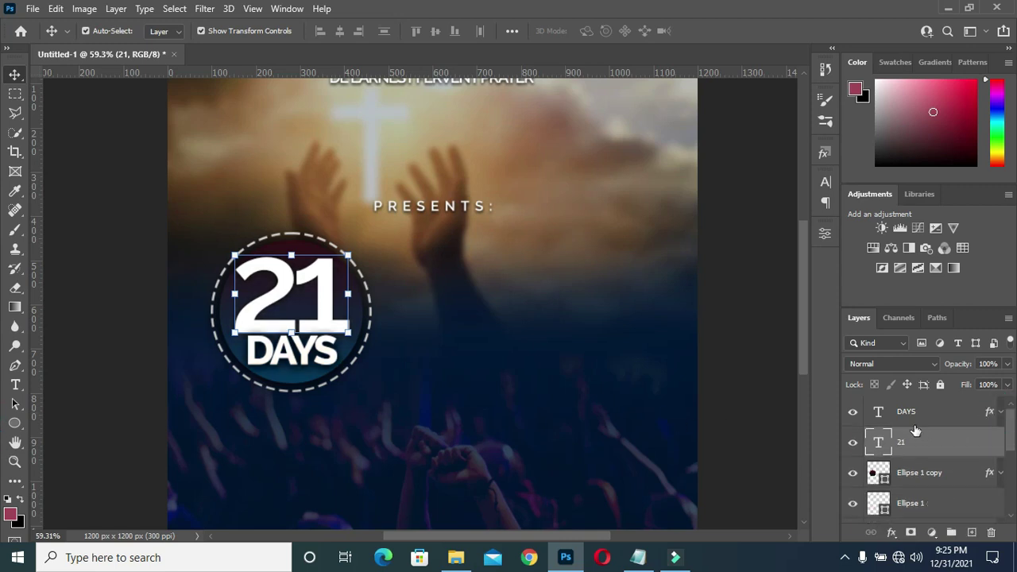
click(963, 413)
Reduce DAYS's shadow to 6% spread and 9 px size, then copy it onto 21.
click(891, 533)
click(913, 525)
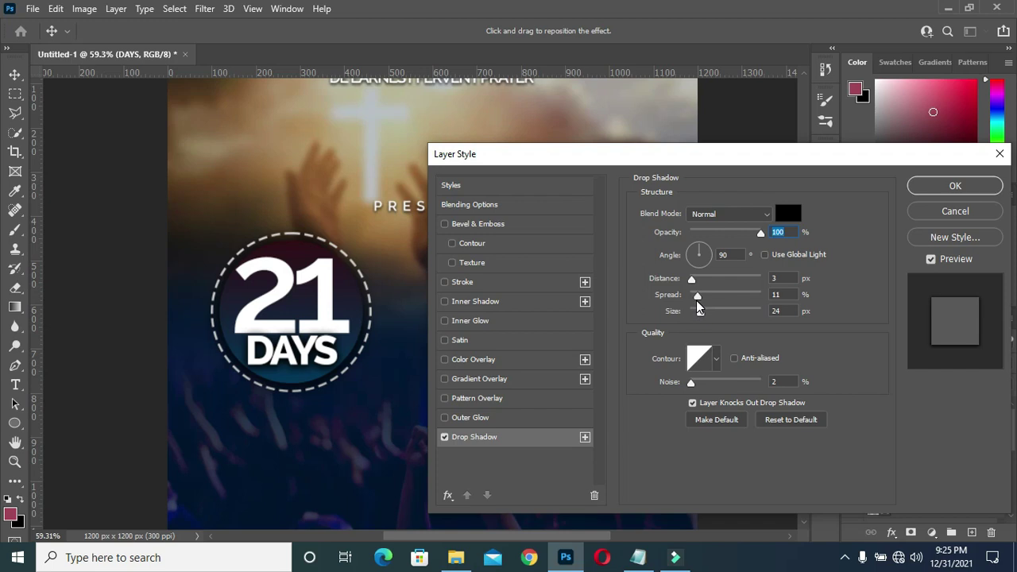
drag(697, 294, 695, 310)
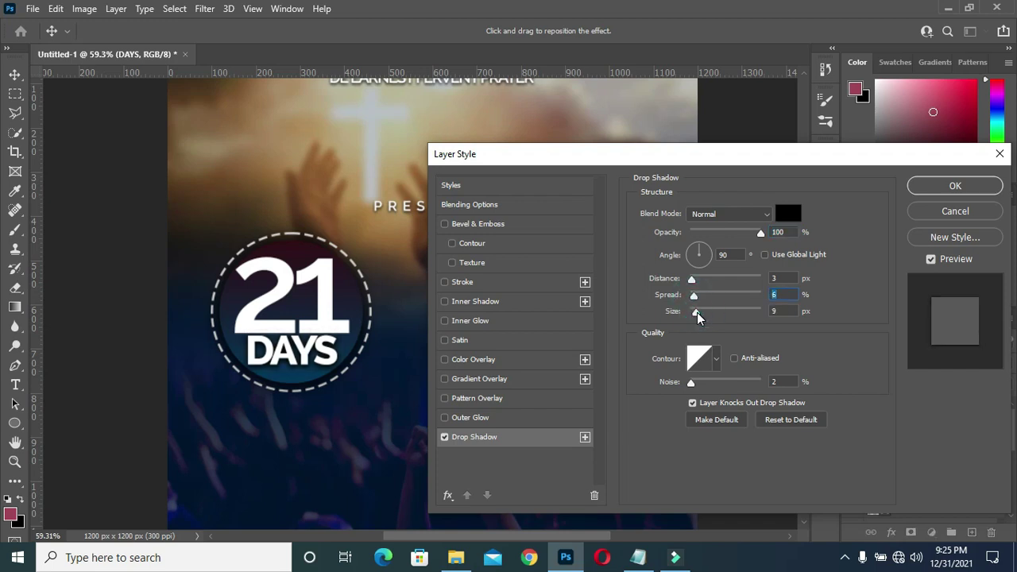
click(952, 191)
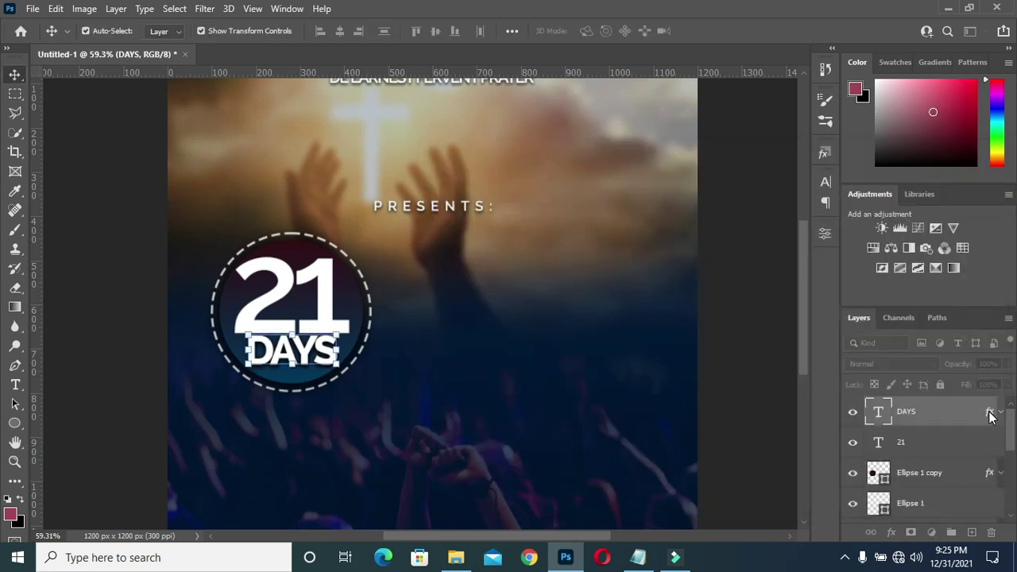
drag(989, 413, 992, 451)
click(999, 442)
Duplicate the 21 text layer and move the copy to the right.
click(765, 394)
scroll(348, 246, down, 2)
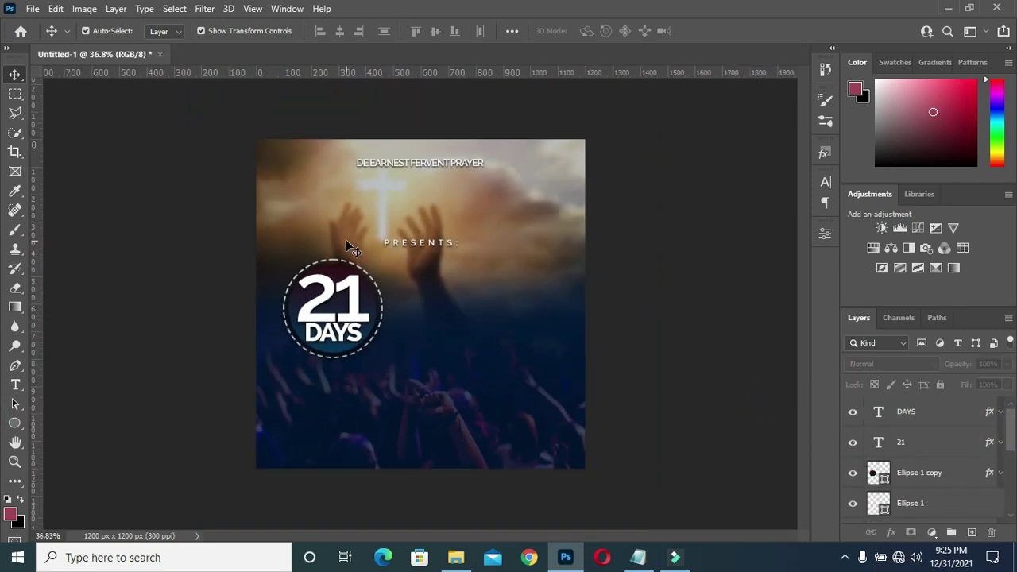
scroll(445, 314, up, 1)
scroll(341, 308, up, 1)
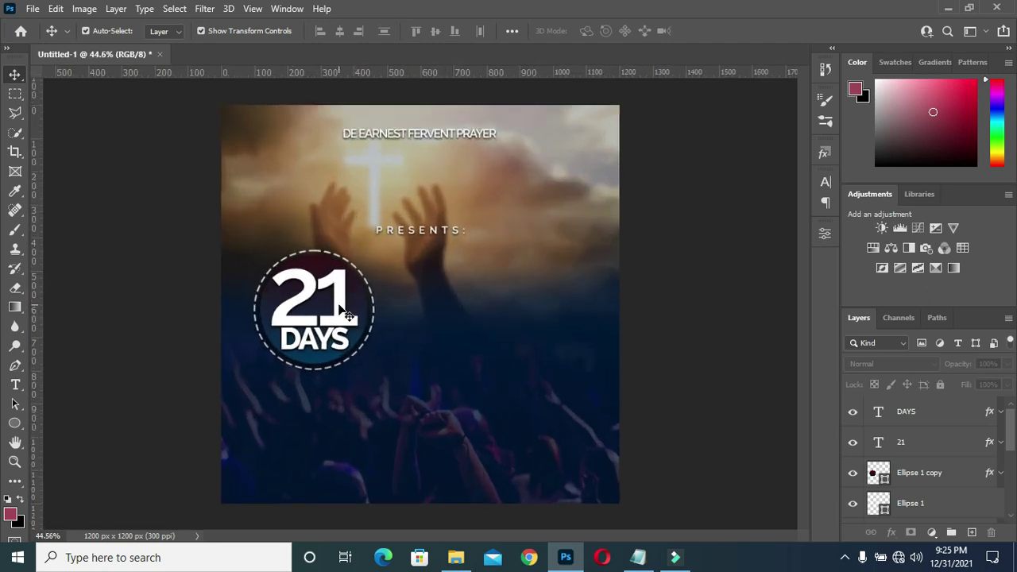
click(347, 314)
drag(933, 441, 971, 531)
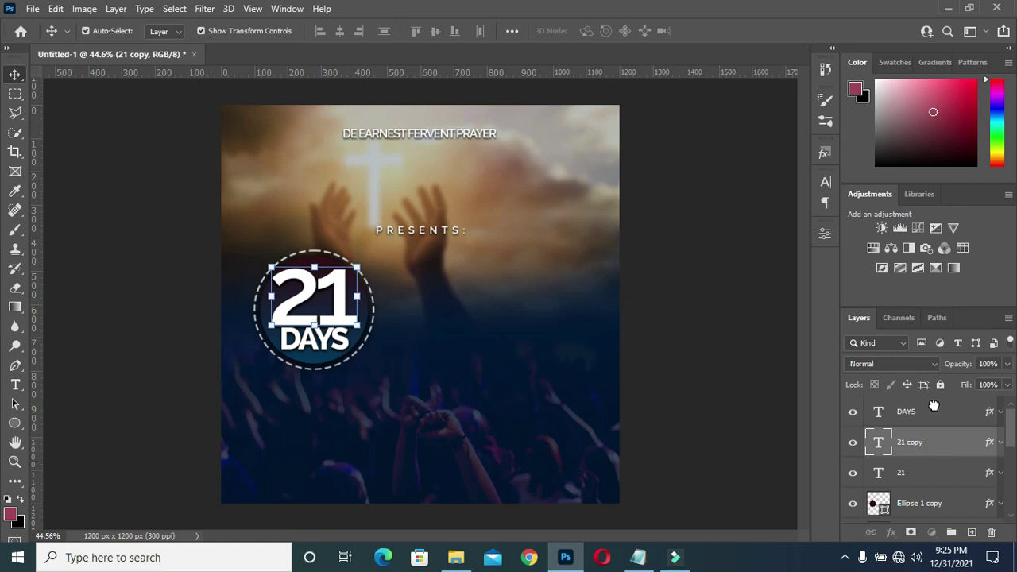
drag(933, 406, 933, 402)
drag(304, 292, 422, 290)
Replace the copy's text with 'PRAYER &' copied from the Notepad flyer notes.
key(t)
click(422, 290)
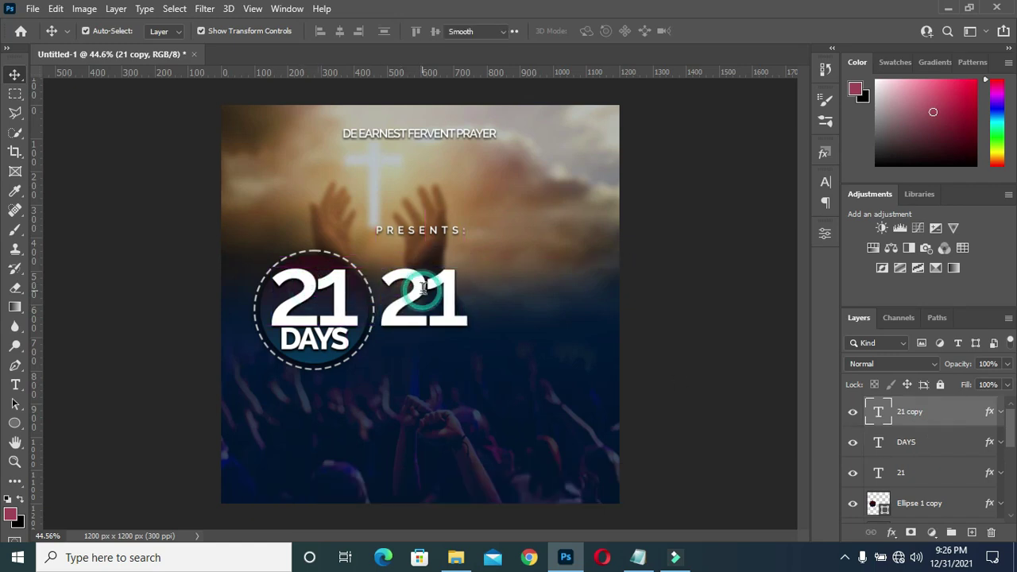
key(ctrl+a)
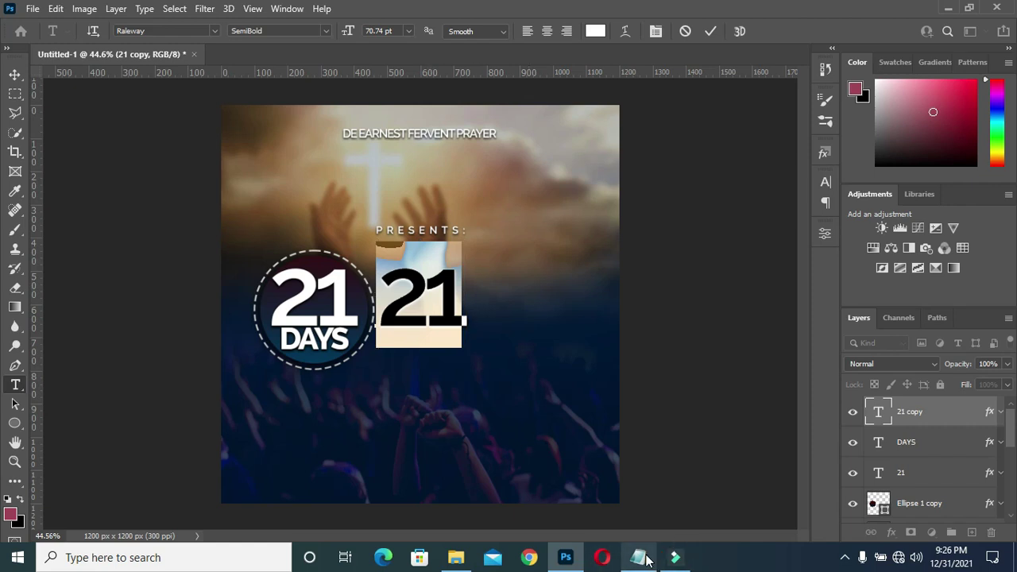
click(646, 558)
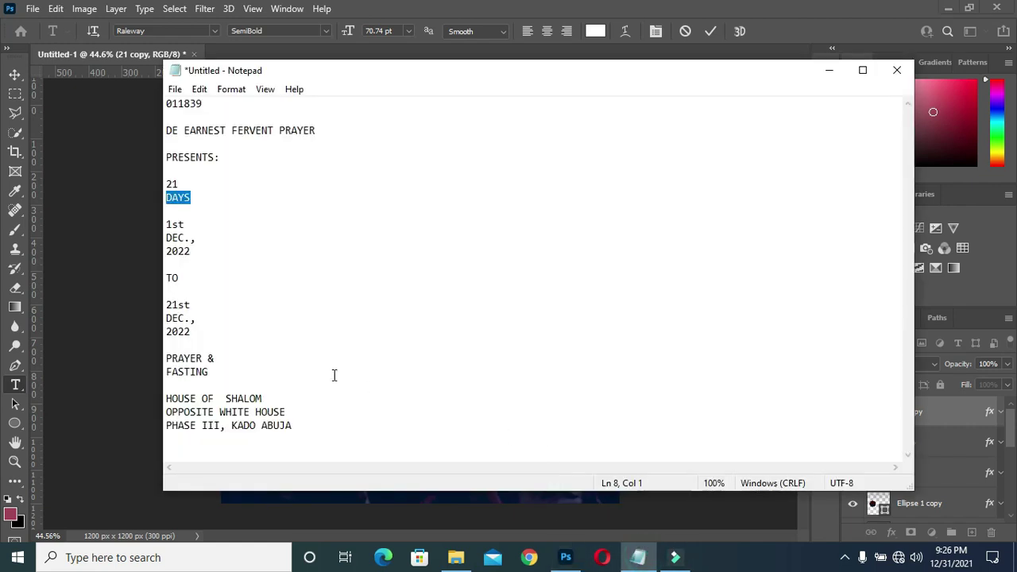
triple_click(214, 359)
key(ctrl+c)
click(828, 69)
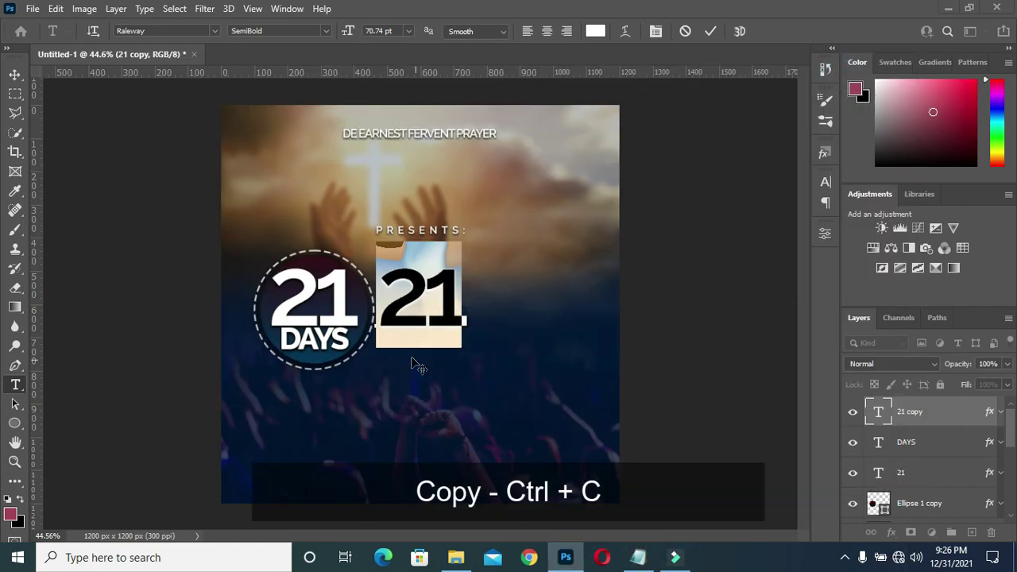
key(ctrl+v)
click(707, 31)
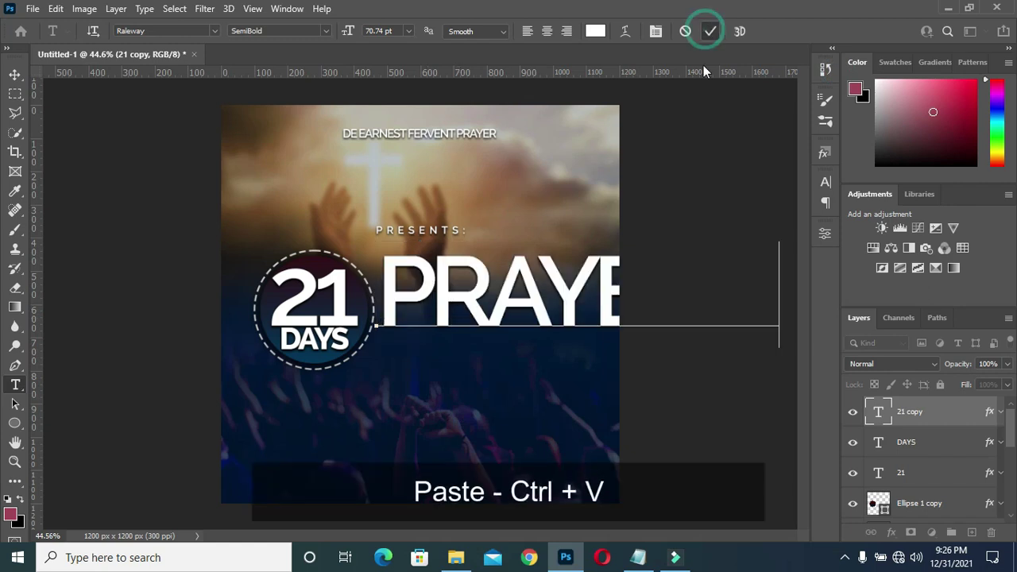
Scale PRAYER & to about 53% and place it beside the 21 DAYS badge.
click(15, 74)
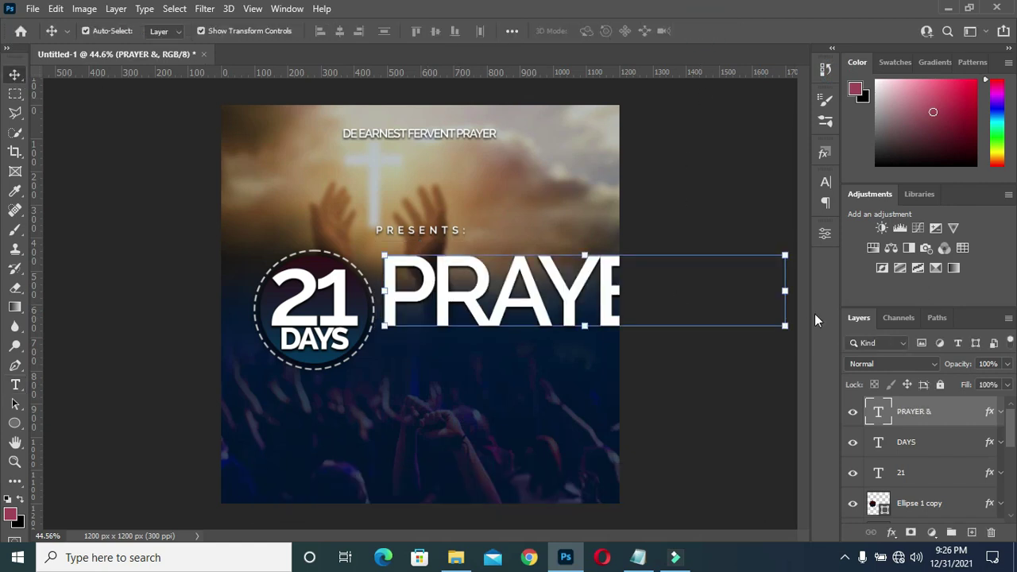
click(785, 325)
drag(785, 347, 575, 312)
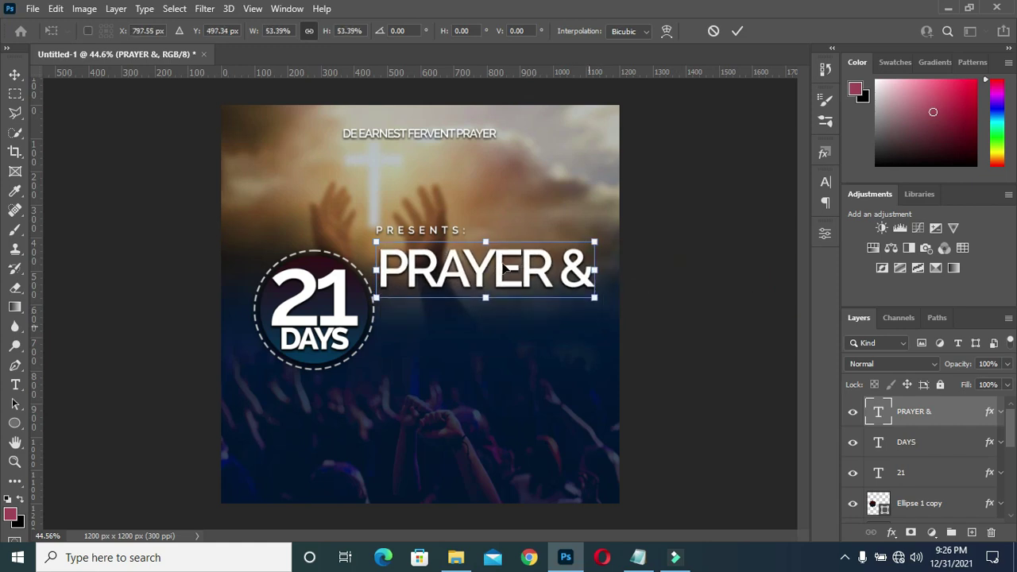
mouse_move(508, 268)
mouse_down()
mouse_move(508, 304)
mouse_move(506, 290)
mouse_up()
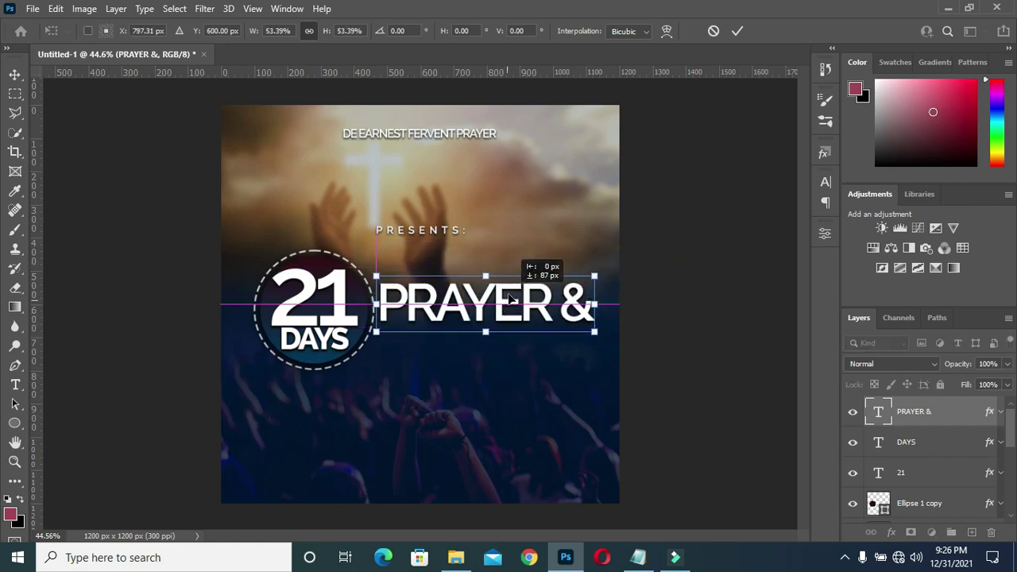
click(737, 31)
key(t)
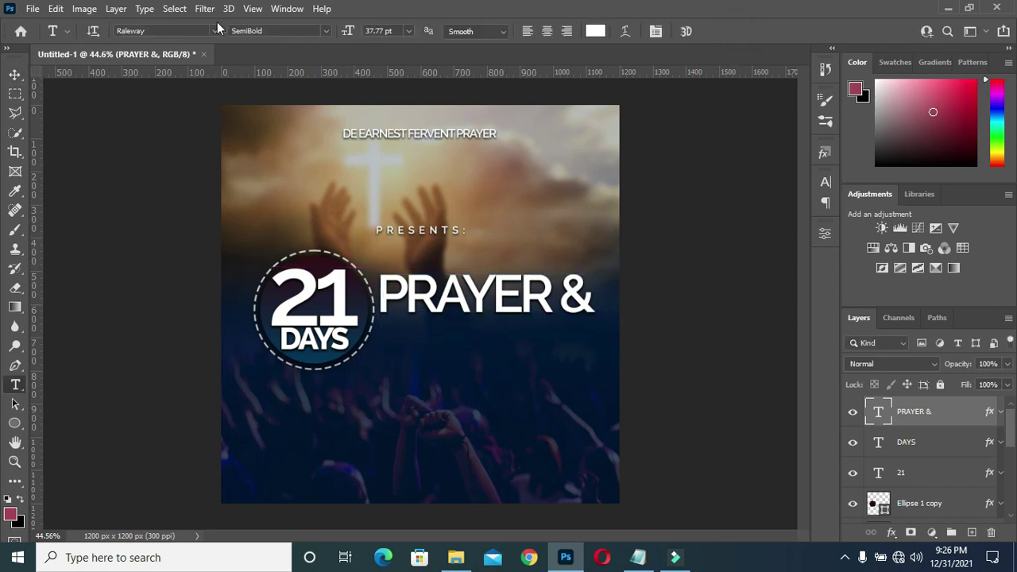
click(15, 73)
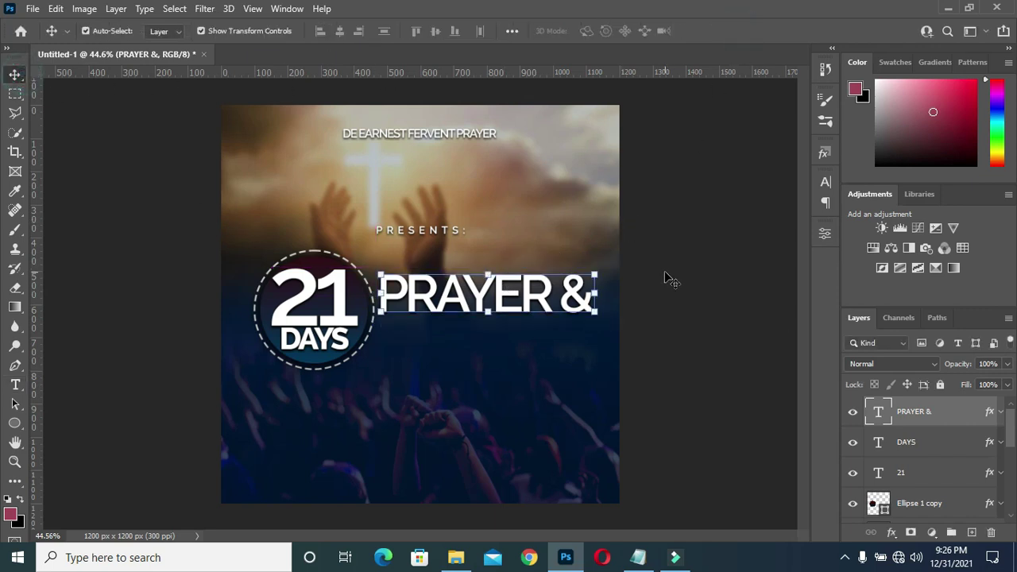
click(531, 310)
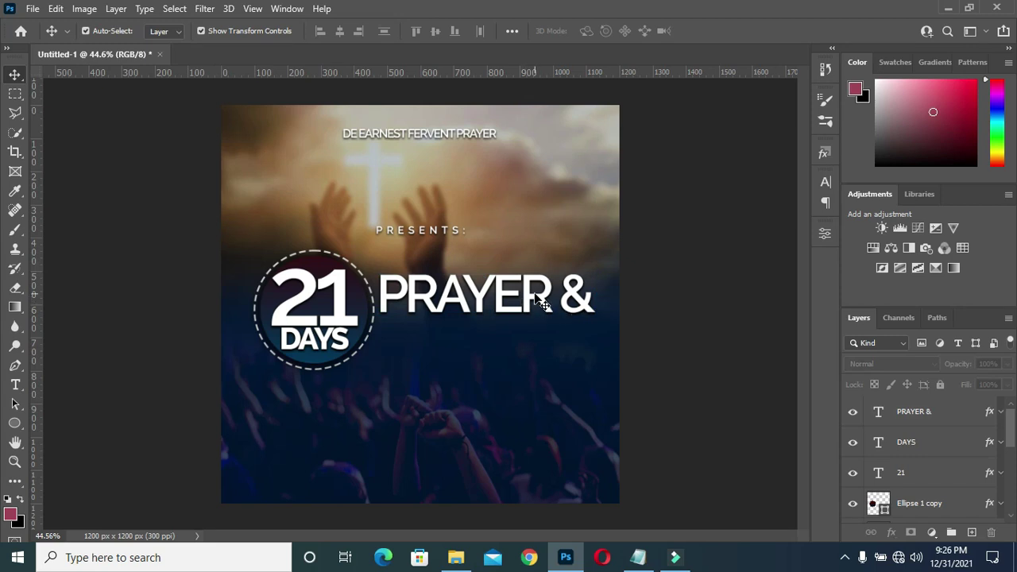
click(547, 307)
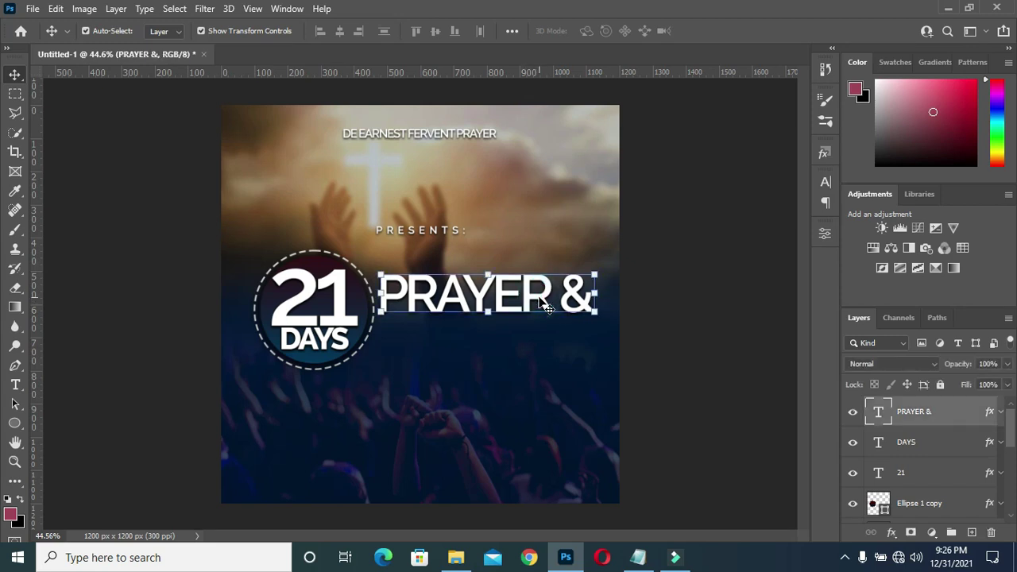
key(ctrl+j)
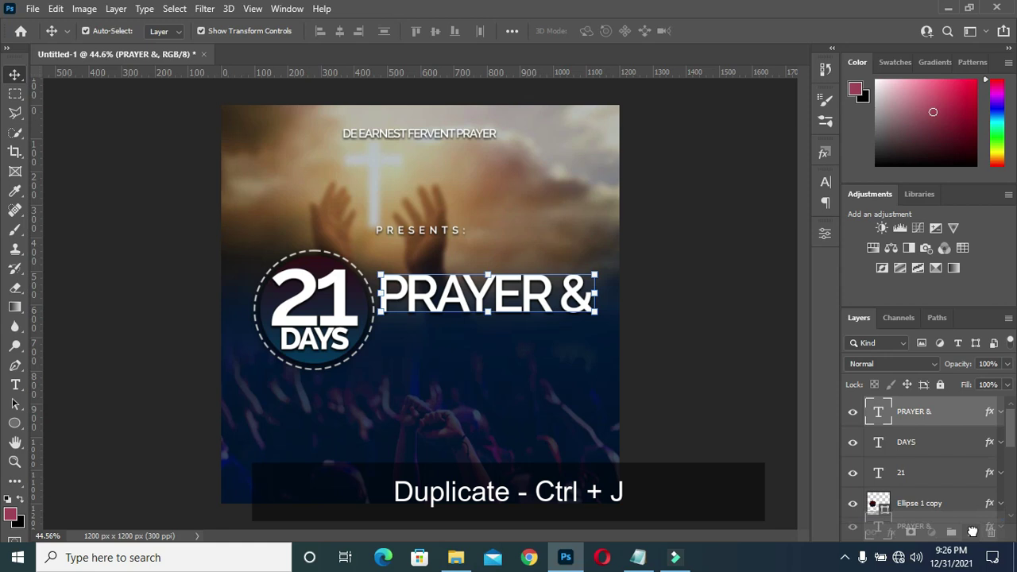
Move the PRAYER & copy below and change its text to 'FASTING' from Notepad.
drag(525, 305, 514, 338)
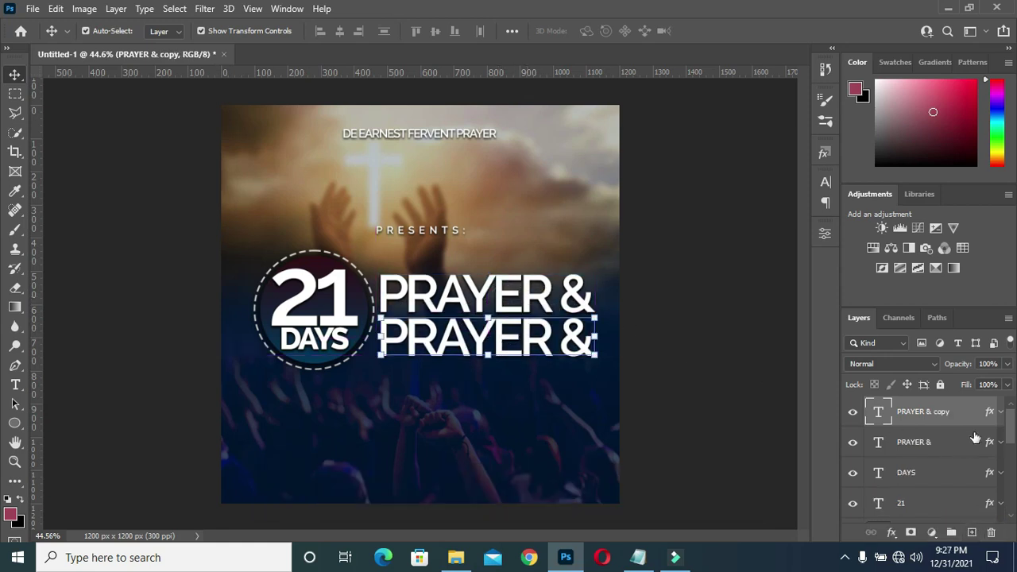
key(t)
click(492, 340)
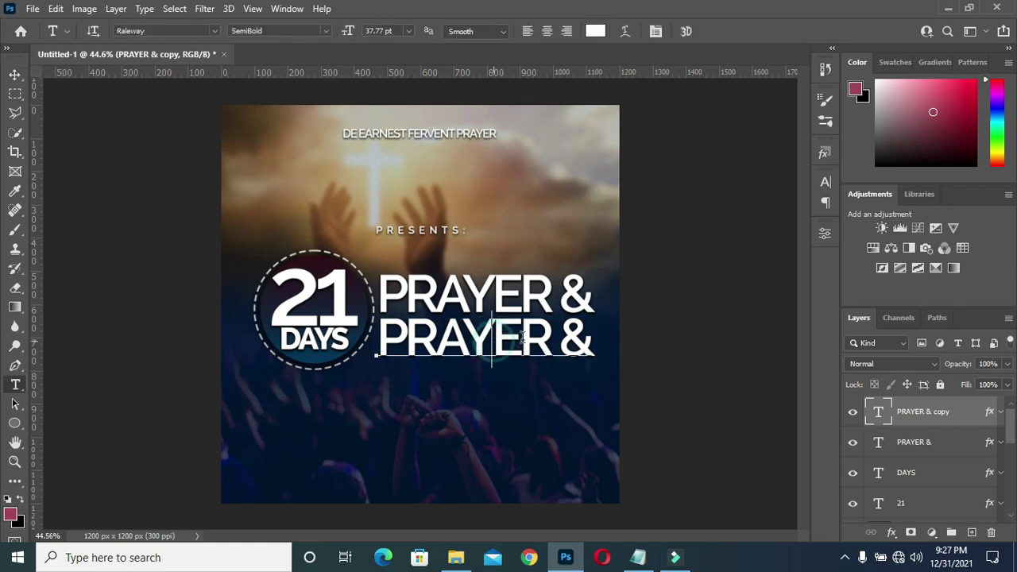
key(ctrl+a)
click(638, 557)
click(209, 371)
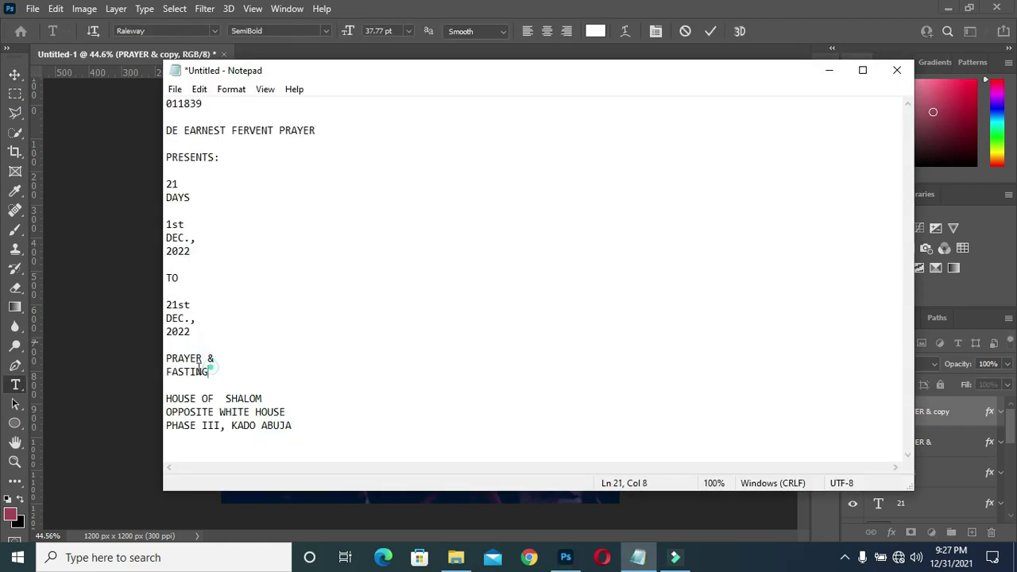
key(shift+Home)
key(ctrl+c)
click(829, 70)
key(ctrl+v)
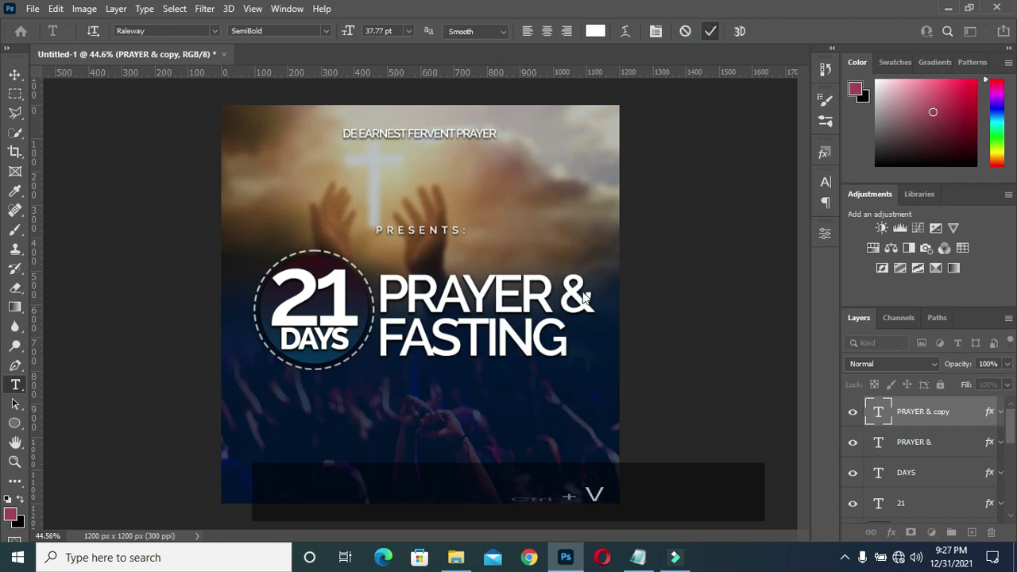
Enlarge FASTING to about 115% to match the PRAYER & width.
click(15, 74)
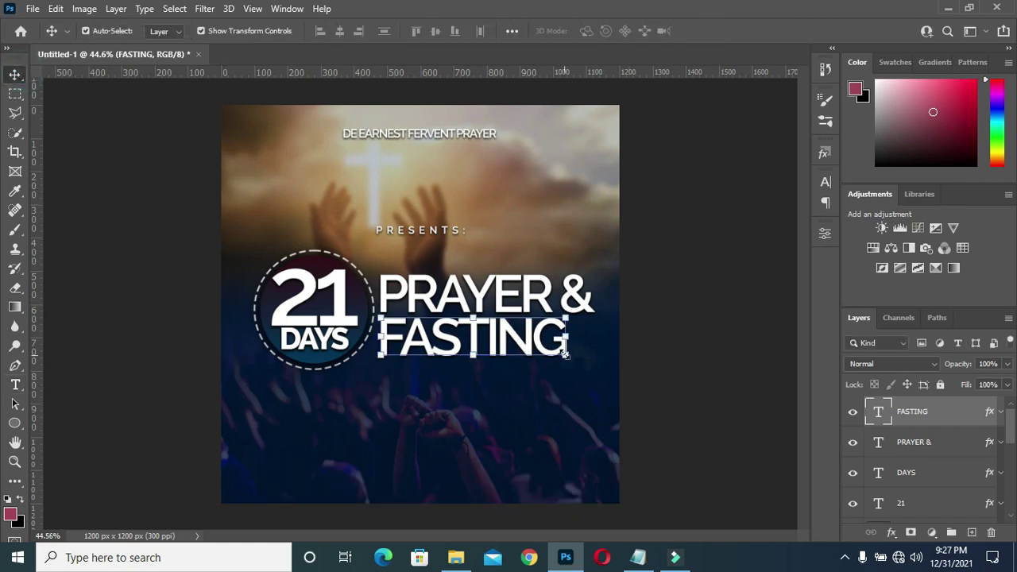
drag(565, 355, 595, 390)
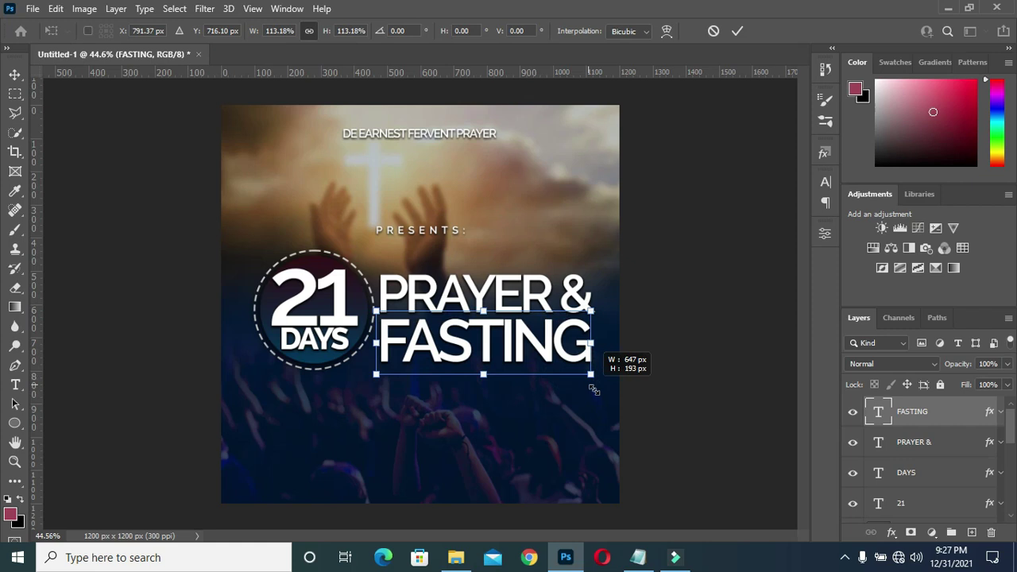
drag(595, 390, 591, 387)
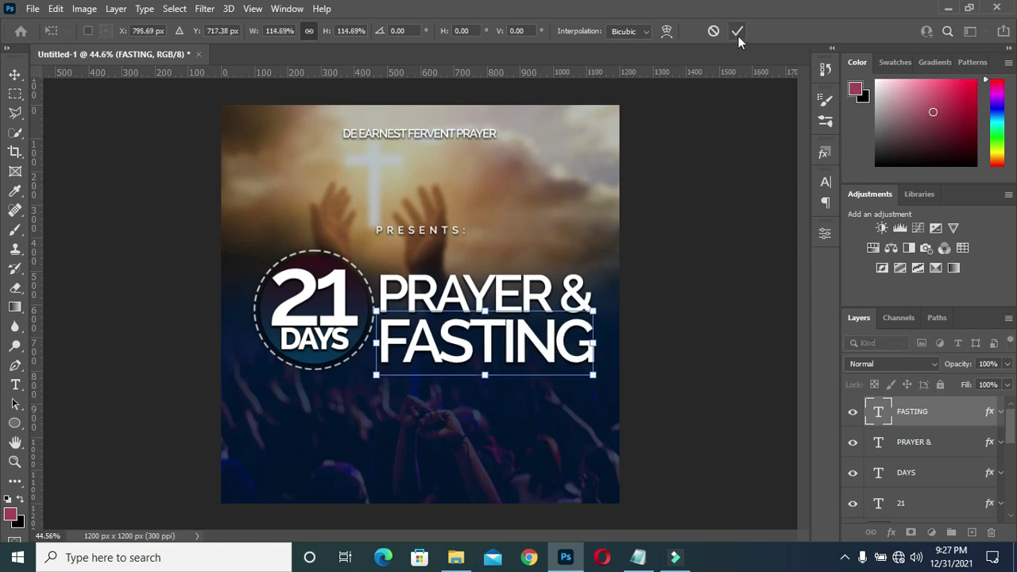
click(736, 32)
Nudge PRAYER & and FASTING up together by two steps.
click(712, 278)
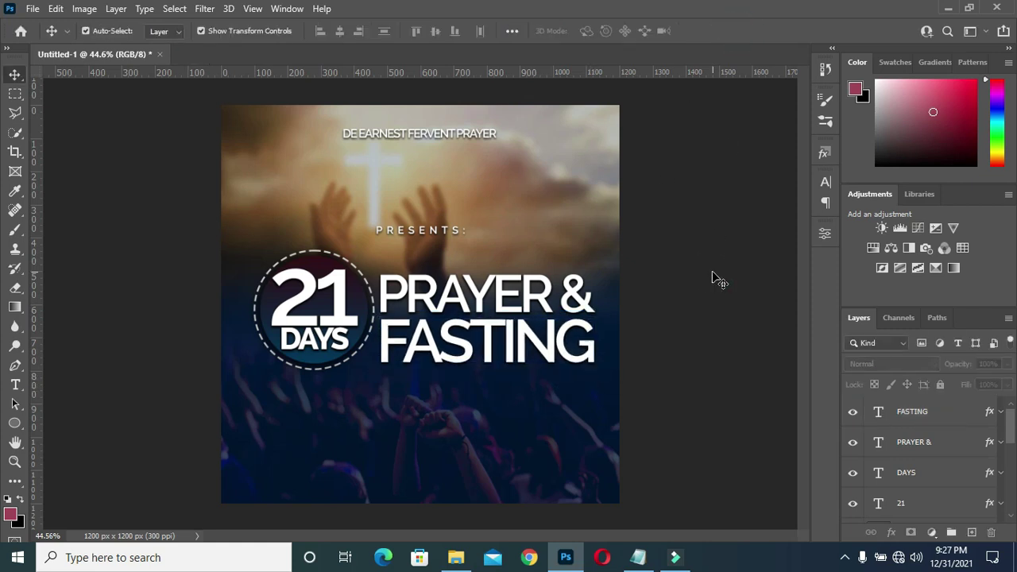
click(923, 443)
shift+click(920, 412)
key(Up)
key(Up)
key(Up)
key(Up)
key(Up)
key(Up)
key(Up)
key(Up)
key(Up)
key(Up)
key(Up)
key(Up)
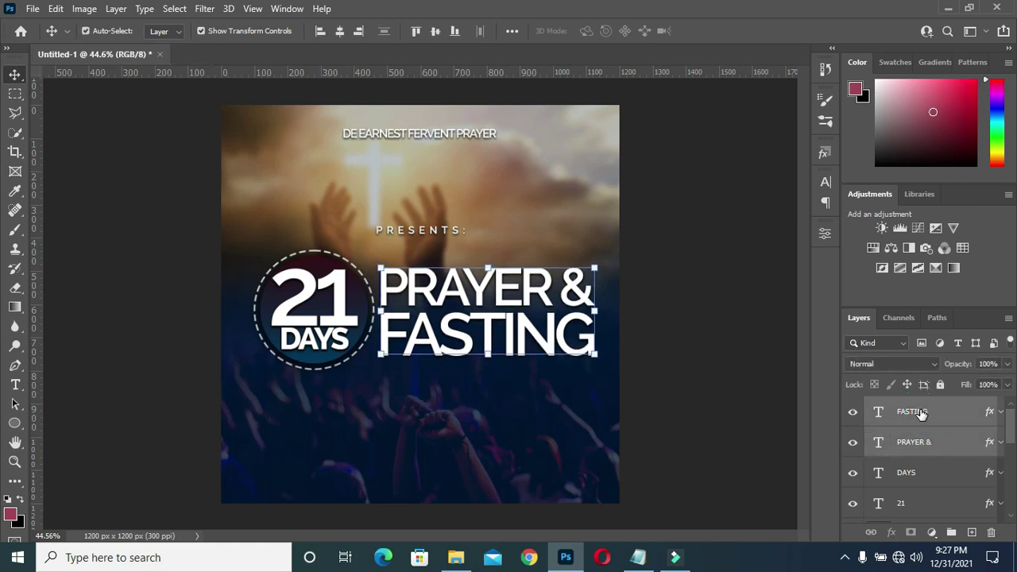
key(Up)
key(Up)
key(Up)
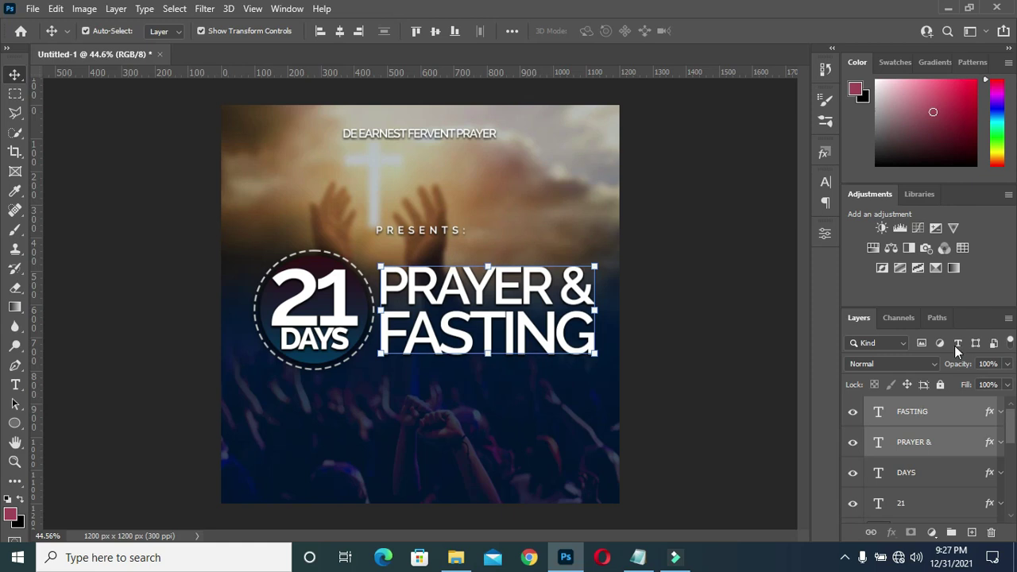
click(692, 305)
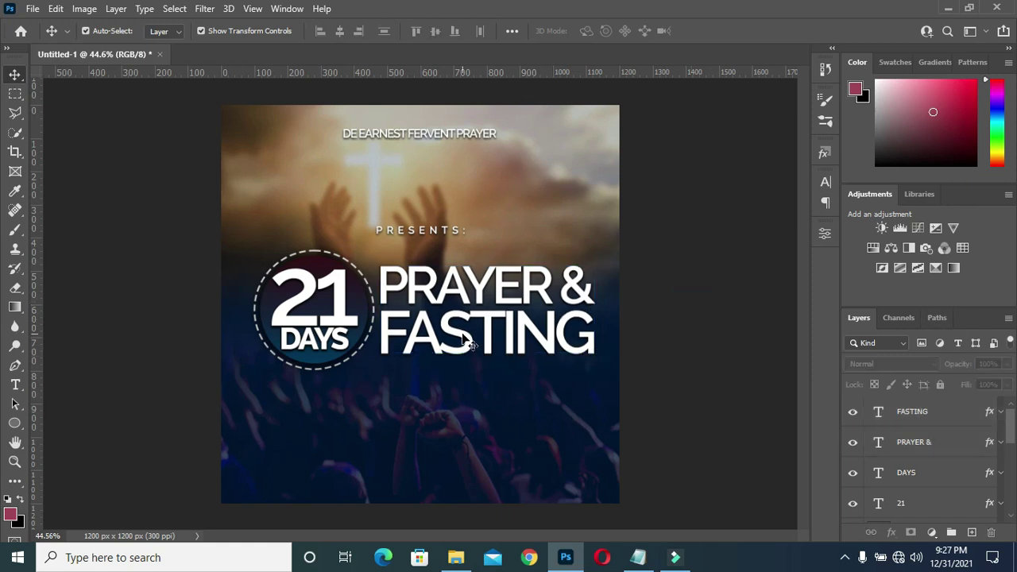
Select layers FASTING through PRESENTS:, nudge them up, and group them as TEXT.
click(918, 412)
scroll(917, 474, down, 3)
scroll(917, 474, down, 1)
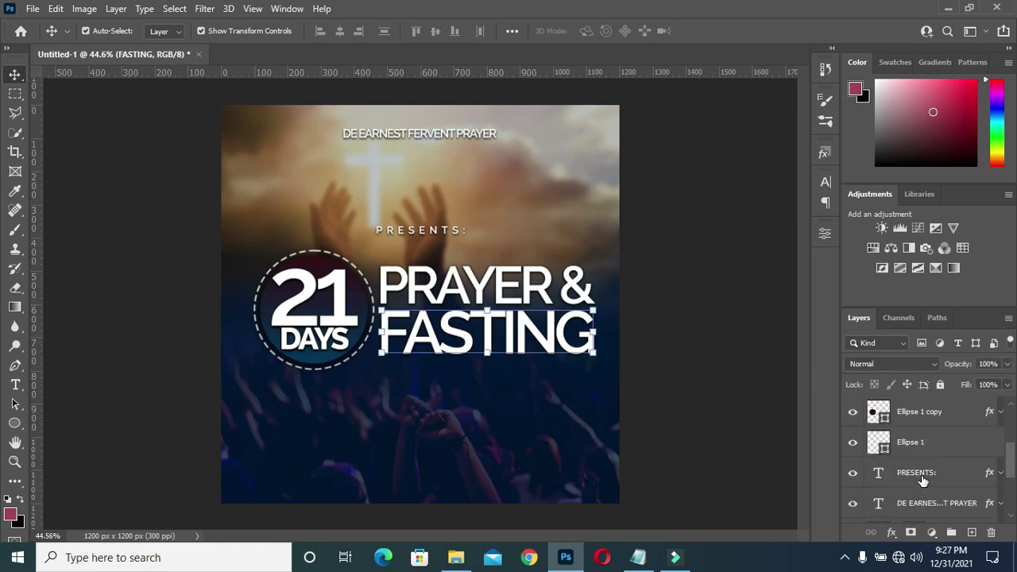
shift+click(918, 472)
scroll(921, 476, up, 4)
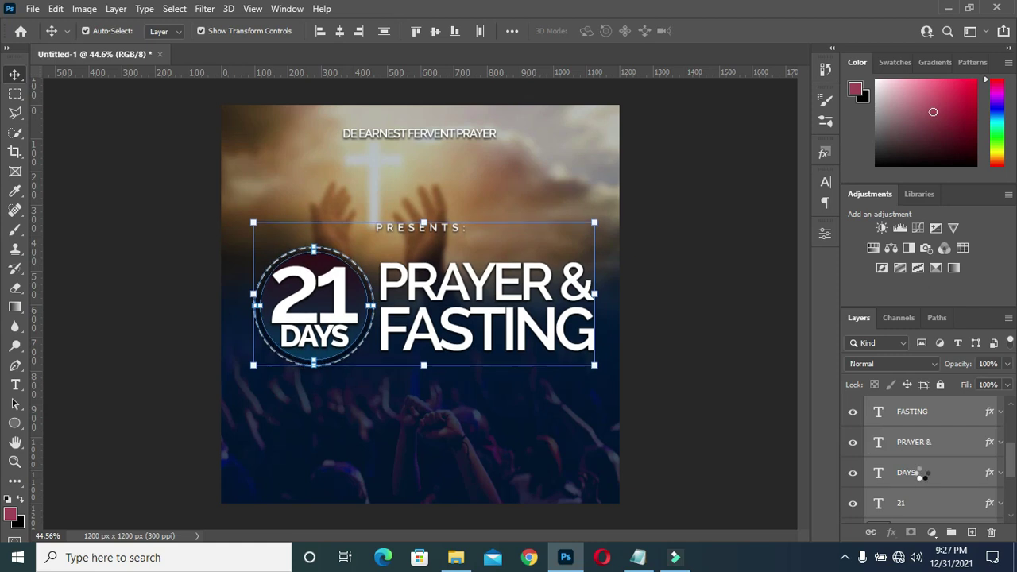
key(Up)
key(Up)
key(Up)
key(Up)
key(Up)
key(Up)
key(Up)
key(Up)
key(Up)
key(Up)
key(Up)
key(Up)
key(Up)
key(Up)
key(Up)
key(Up)
key(Up)
key(Up)
key(Up)
key(Up)
key(Up)
key(Up)
key(Up)
key(Up)
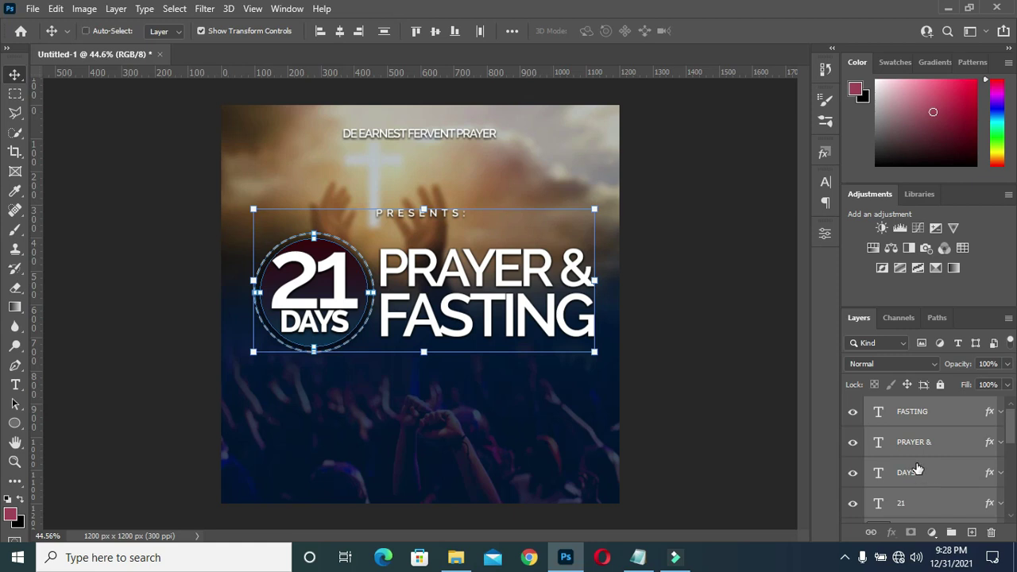
key(ctrl+g)
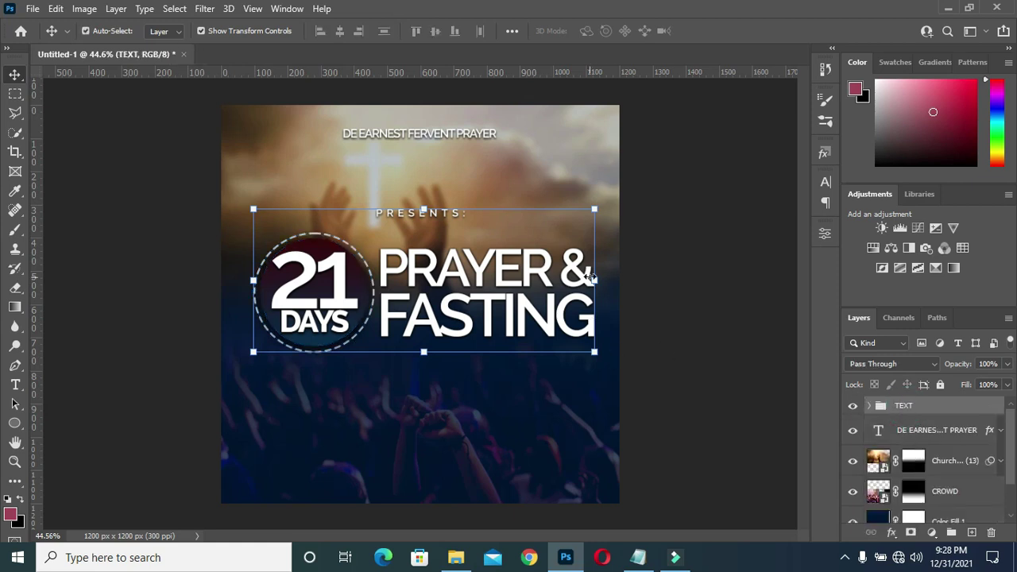
click(696, 254)
key(ctrl+minus)
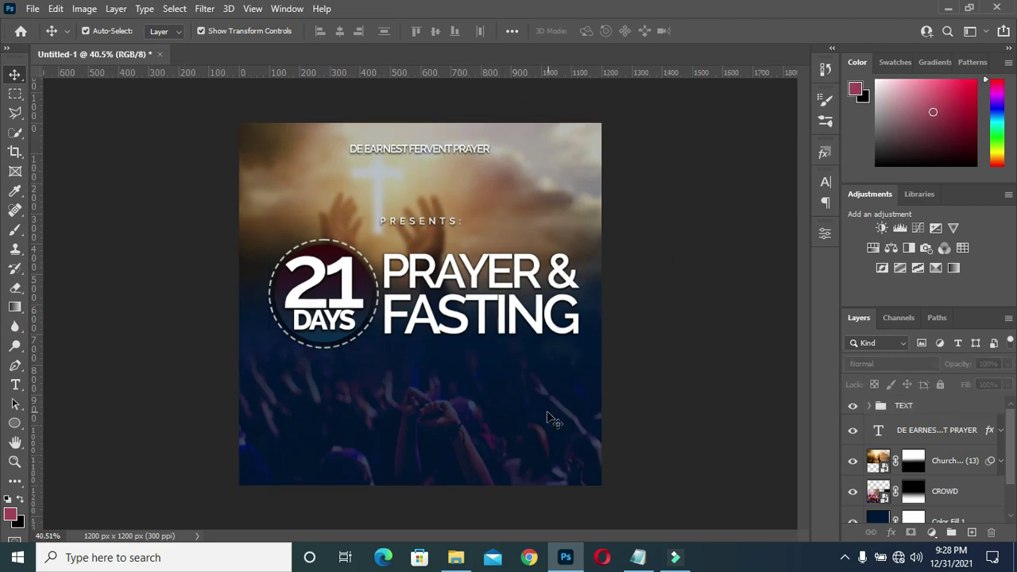
key(ctrl+plus)
Check the 1st line in the Notepad notes, then bring up the PRAYER & FASTING image folder.
click(638, 556)
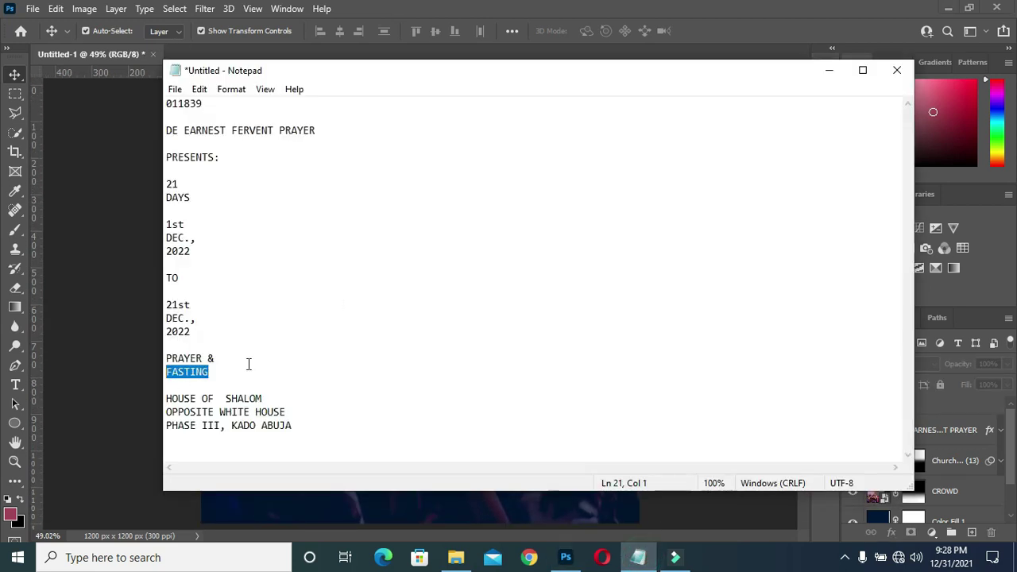
click(185, 224)
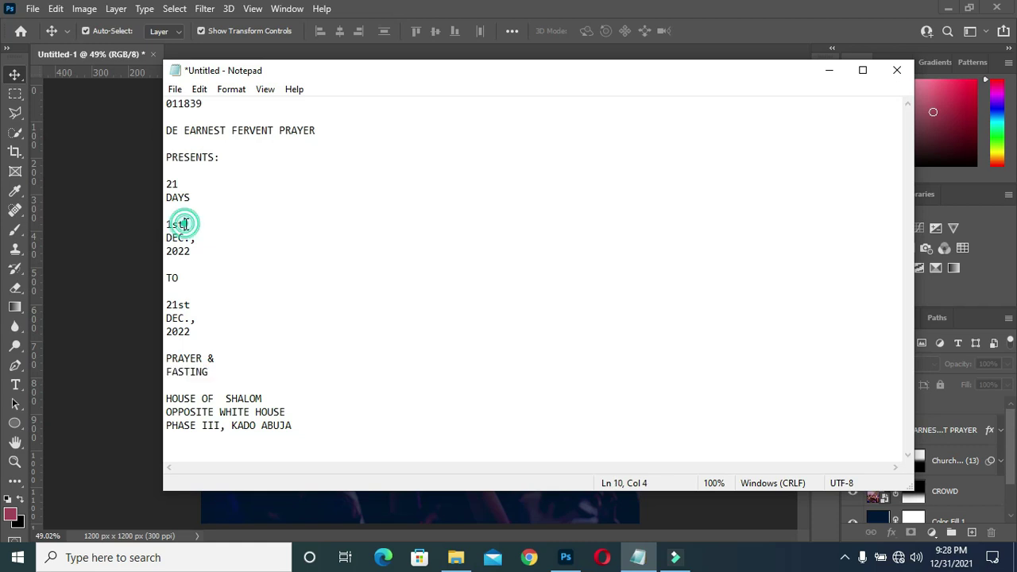
click(188, 224)
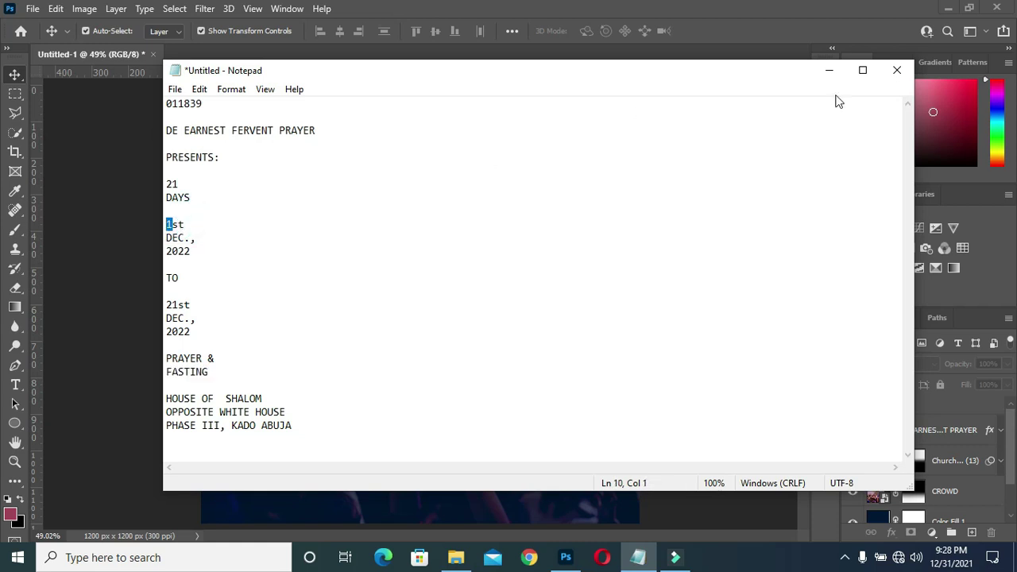
click(829, 70)
click(456, 557)
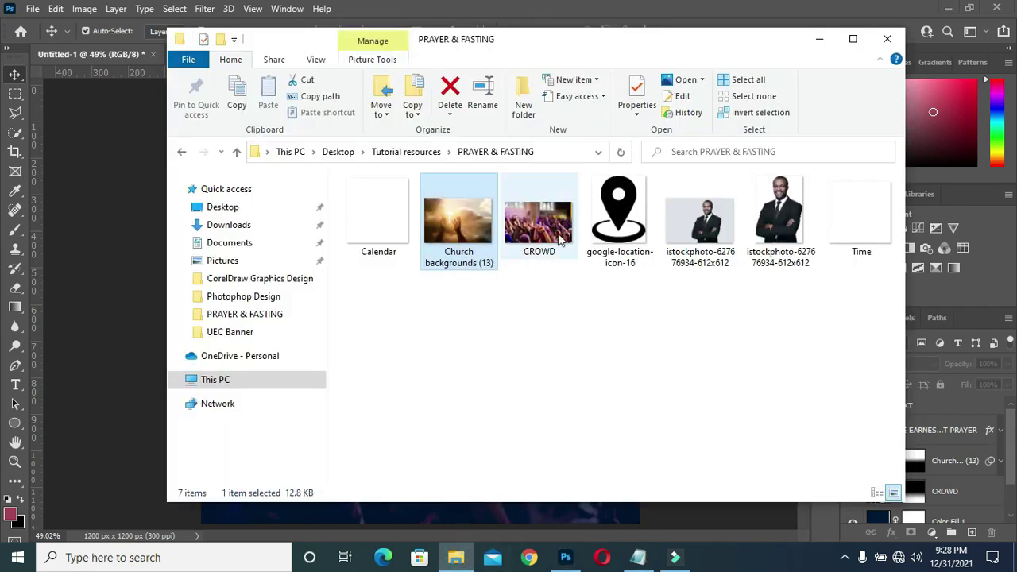
Drag the Calendar image onto Photoshop's taskbar icon and view its jump list.
mouse_move(392, 224)
mouse_down()
mouse_move(564, 560)
mouse_move(381, 455)
mouse_up()
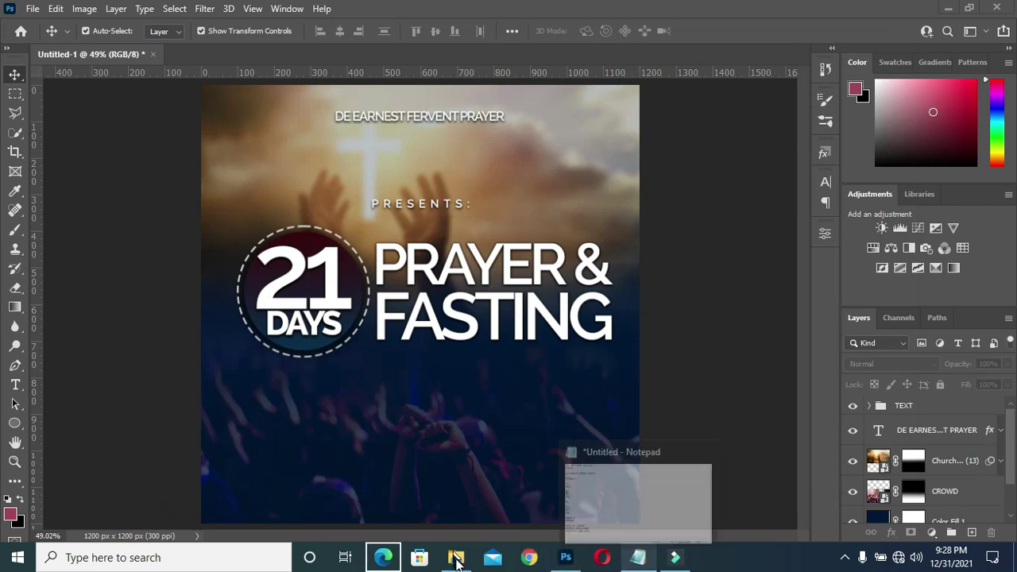
right_click(565, 557)
click(457, 560)
Place the Calendar icon at about 18.5% below the badge and start a text box beside it.
mouse_move(389, 227)
mouse_down()
mouse_move(567, 452)
mouse_move(564, 564)
mouse_move(439, 419)
mouse_up()
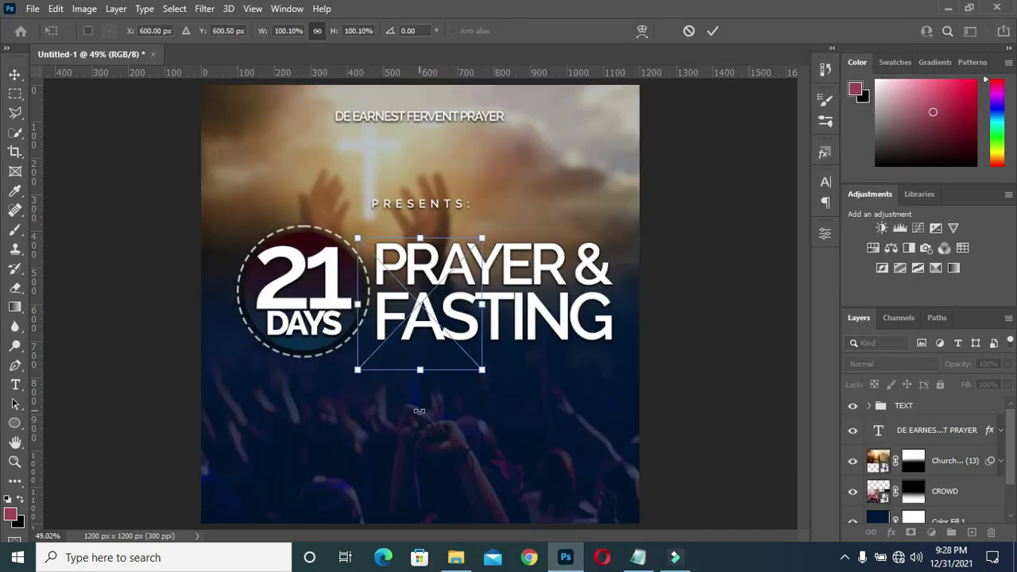
drag(397, 343, 328, 459)
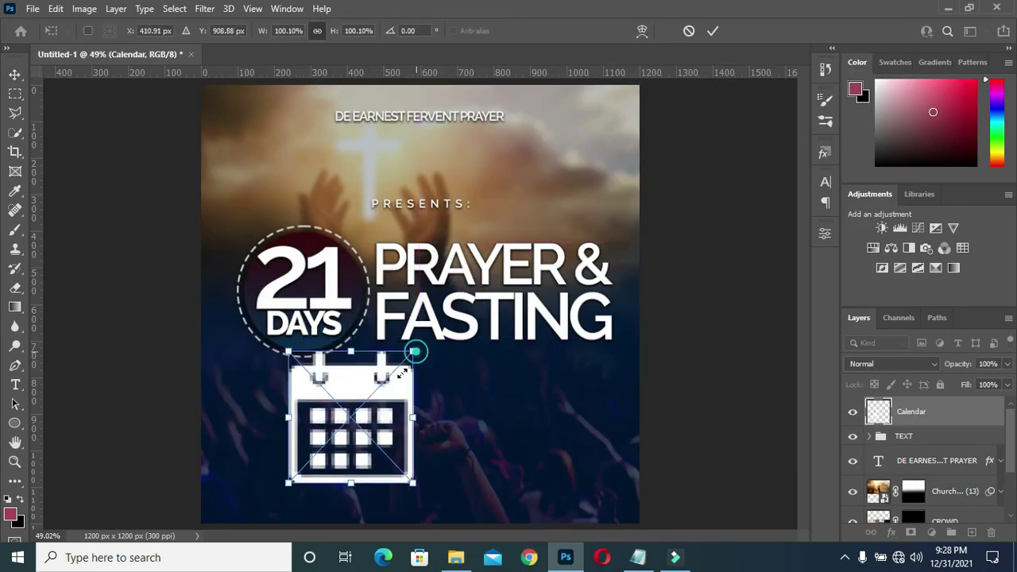
drag(420, 352, 352, 420)
scroll(306, 437, up, 2)
scroll(305, 437, up, 1)
mouse_move(290, 486)
mouse_down()
mouse_move(372, 420)
mouse_move(266, 385)
mouse_move(262, 361)
mouse_move(309, 379)
mouse_move(294, 386)
mouse_up()
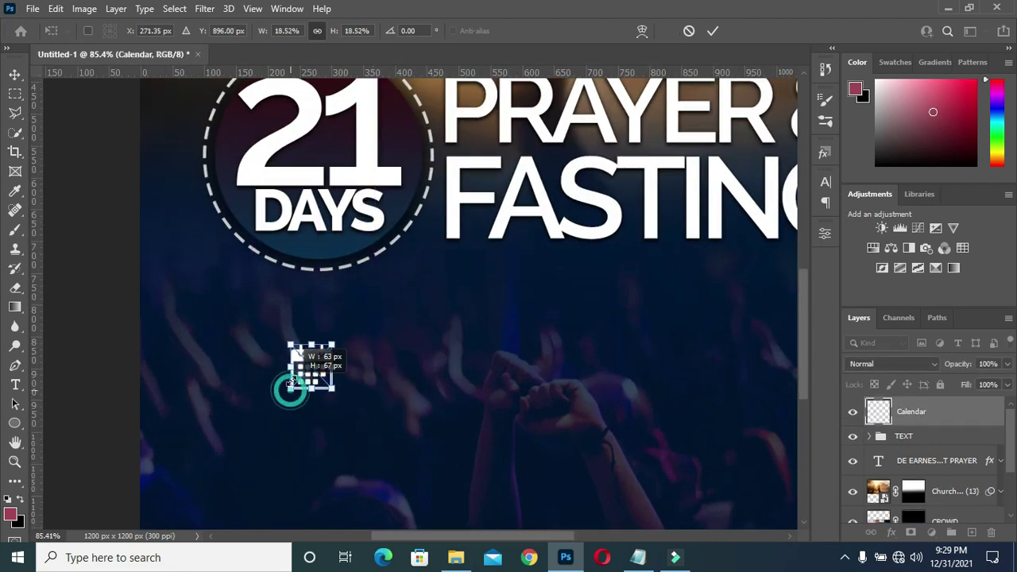
click(712, 30)
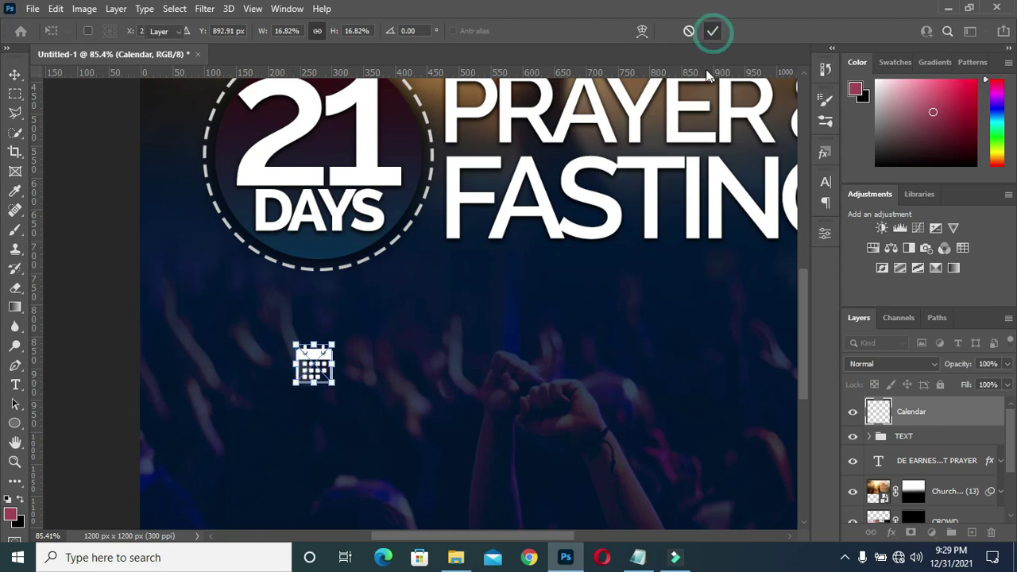
click(16, 387)
click(374, 352)
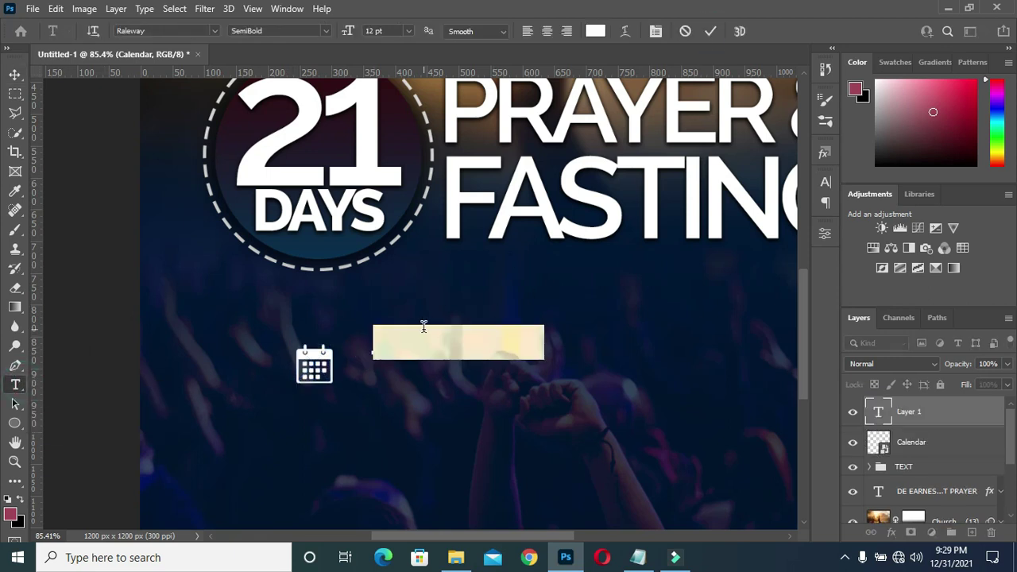
Type a white 1 beside the calendar and enlarge it to match the icon.
text(1)
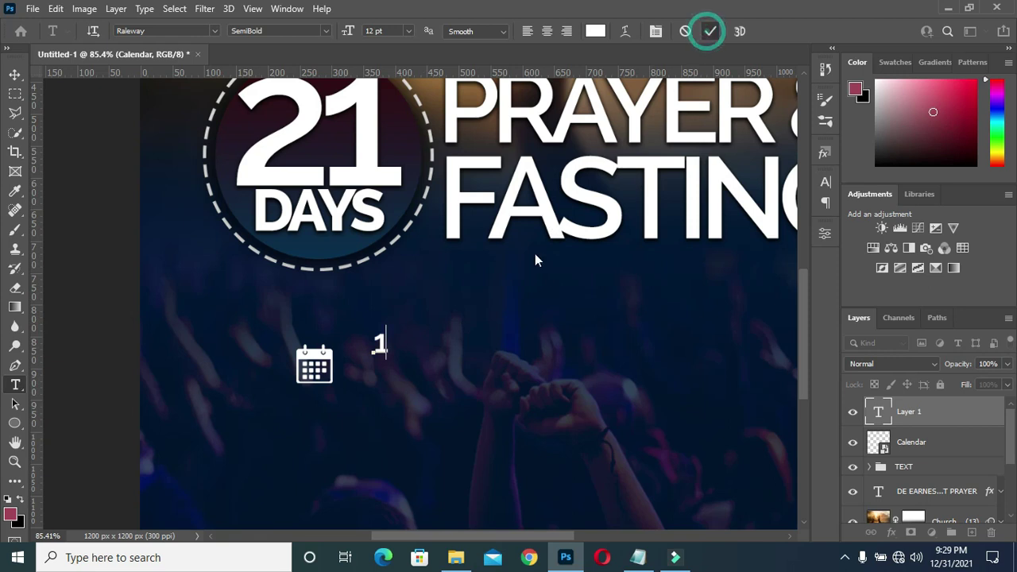
key(ctrl+Return)
key(ctrl+t)
drag(389, 360, 406, 404)
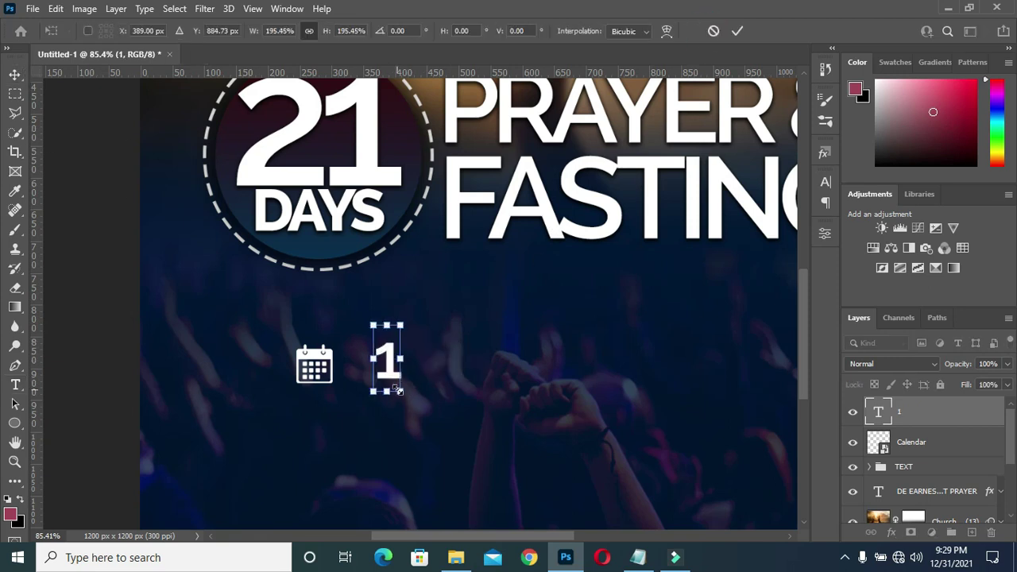
drag(406, 322, 415, 305)
drag(397, 367, 372, 368)
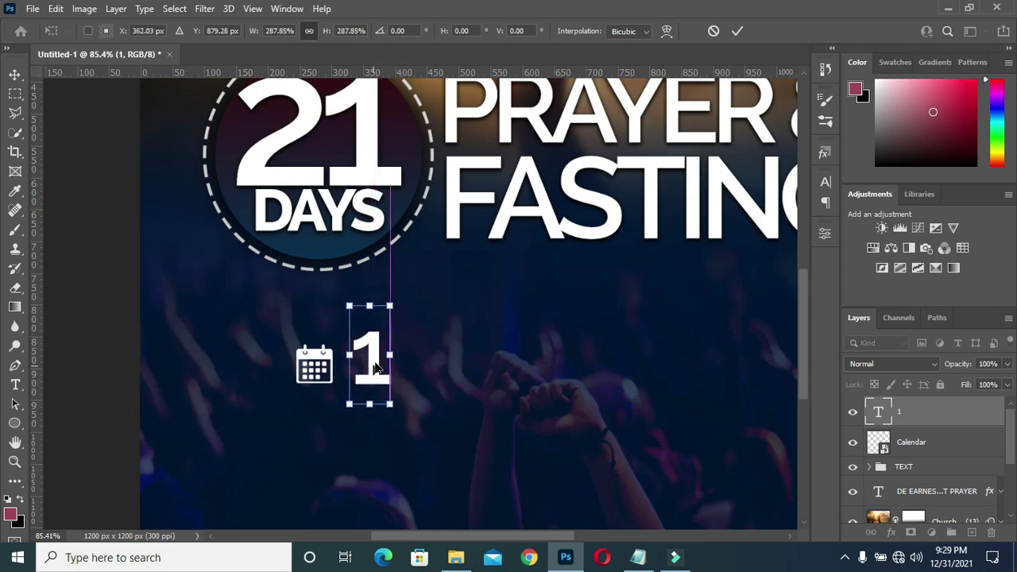
click(737, 35)
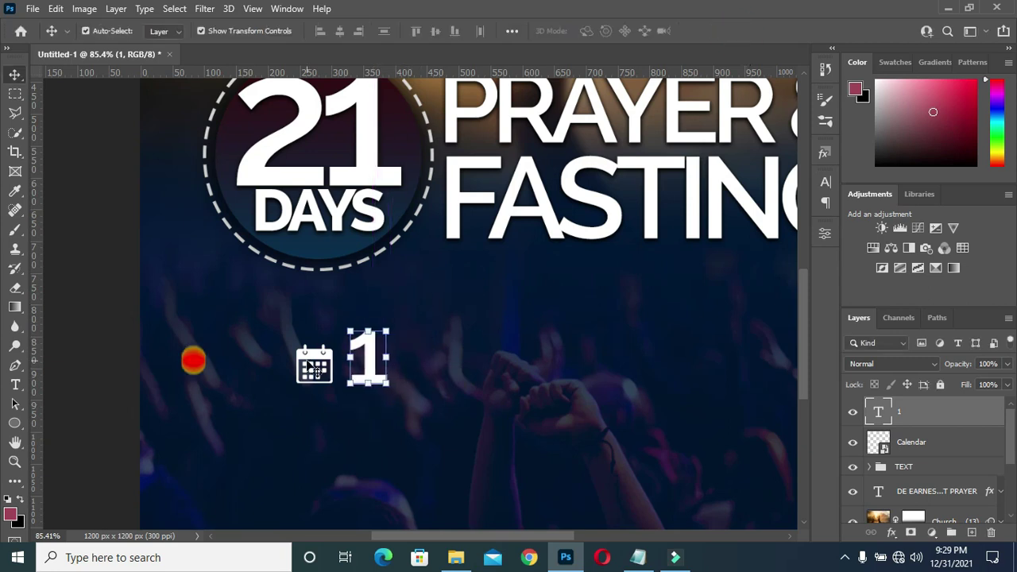
Resize the calendar icon to about 14% and duplicate the 1 just to its right.
click(315, 359)
key(ctrl+t)
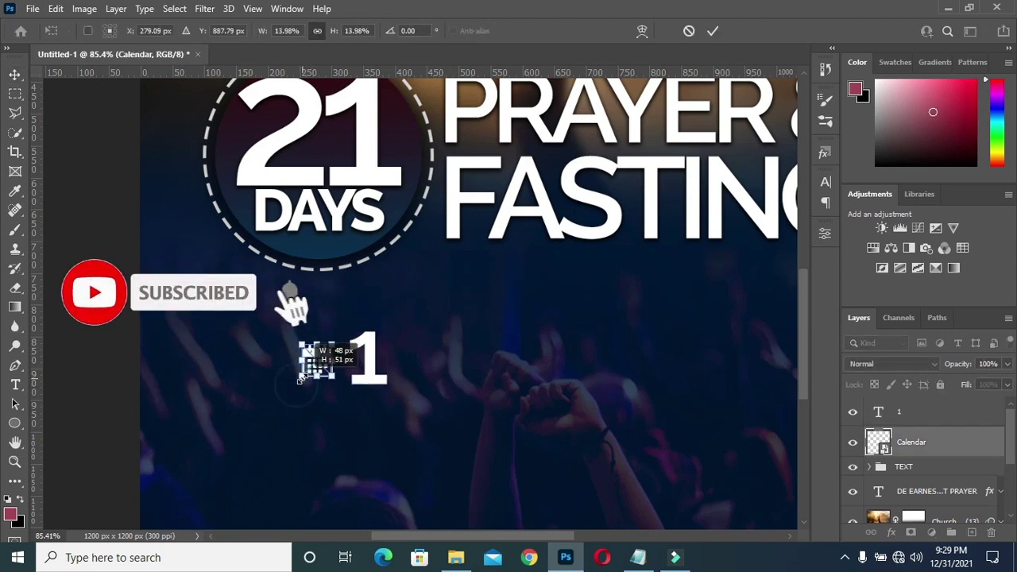
click(714, 31)
click(381, 367)
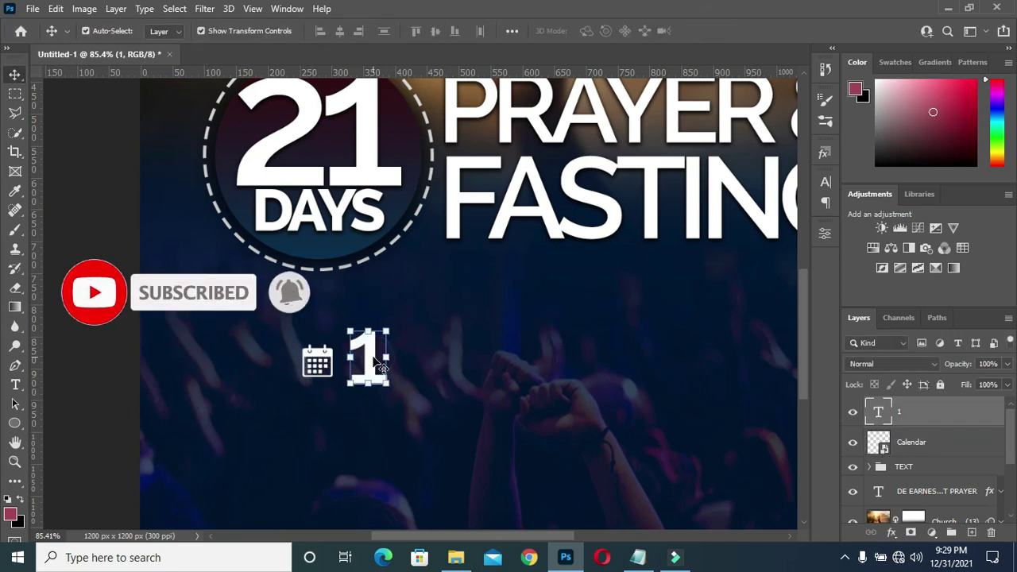
click(954, 411)
drag(369, 355, 413, 359)
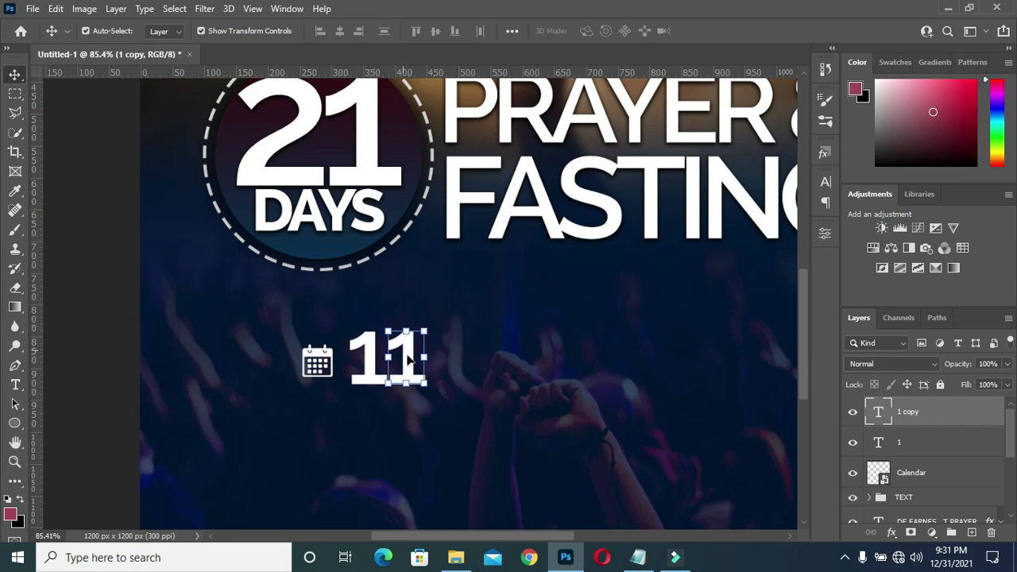
Replace the duplicate 1 with 'st' copied from the Notepad flyer notes.
click(638, 557)
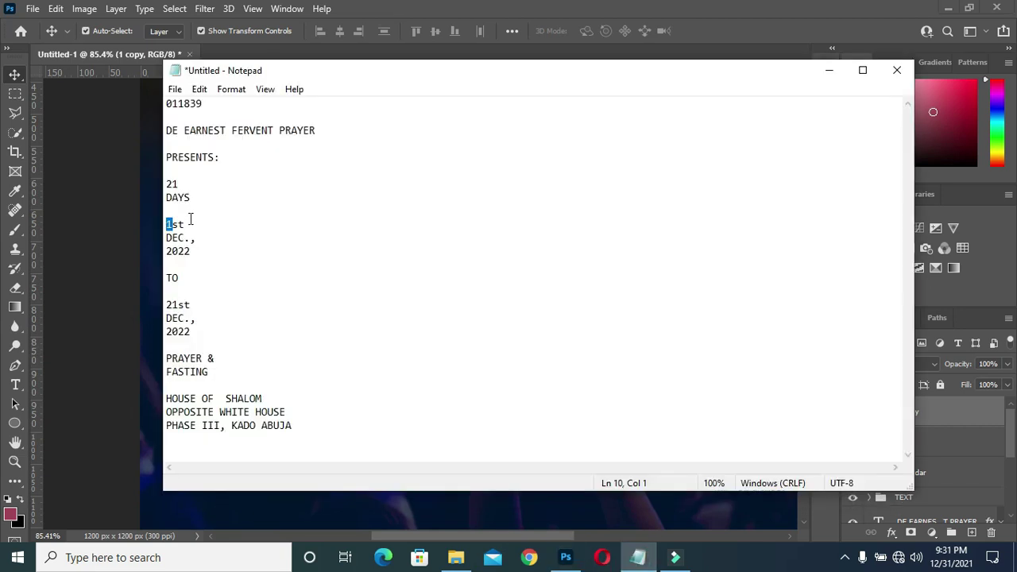
drag(185, 225, 173, 225)
key(ctrl+c)
click(828, 69)
click(412, 363)
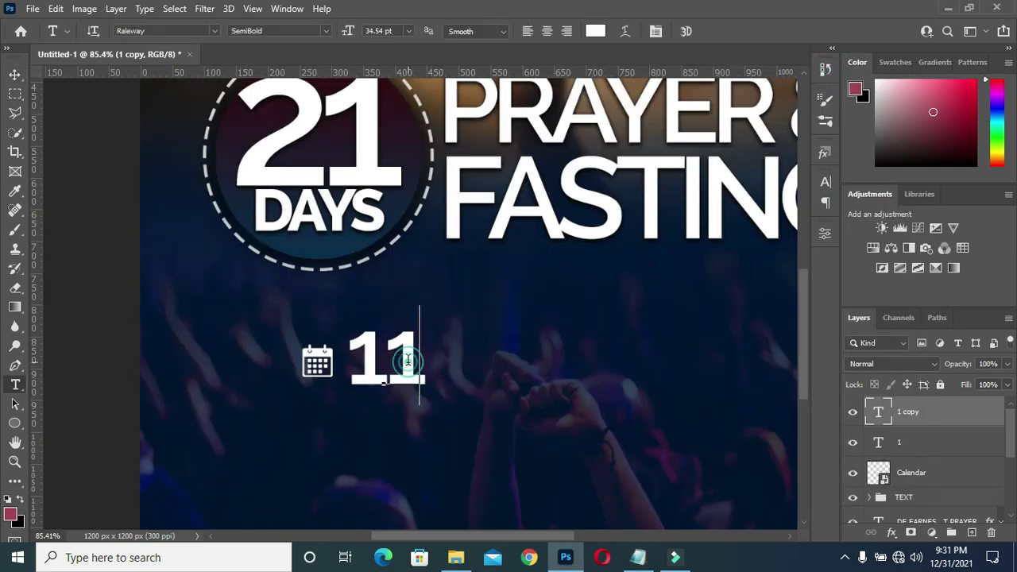
double_click(411, 364)
key(ctrl+v)
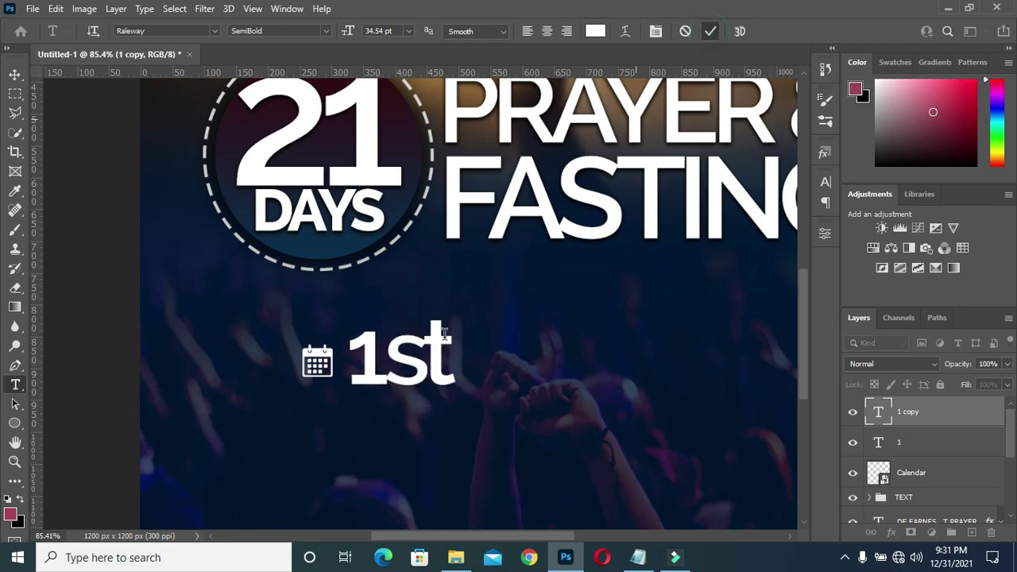
Scale 'st' down to superscript size so the date reads 1st.
scroll(443, 337, down, 3)
click(13, 75)
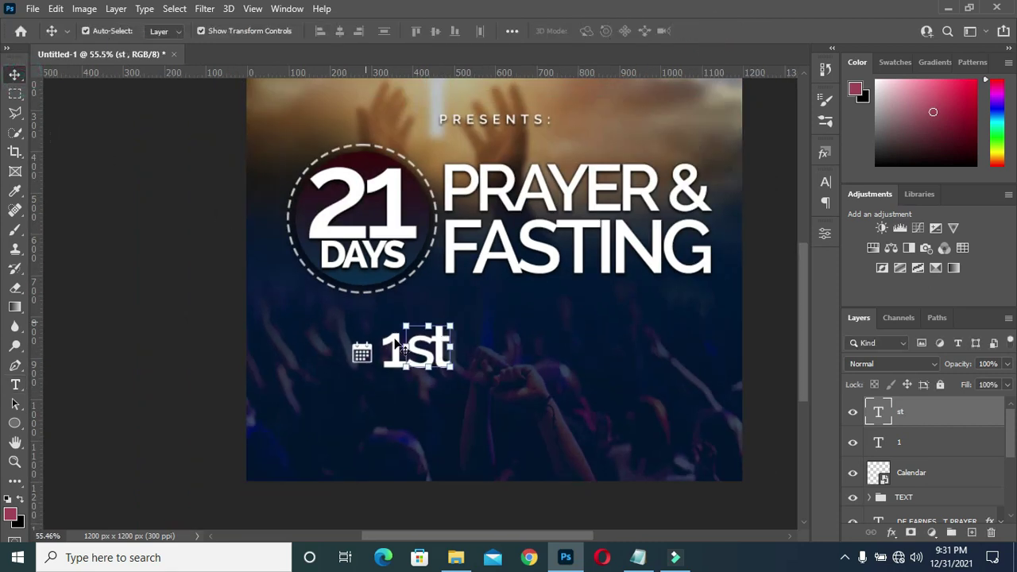
scroll(445, 367, up, 2)
key(ctrl+t)
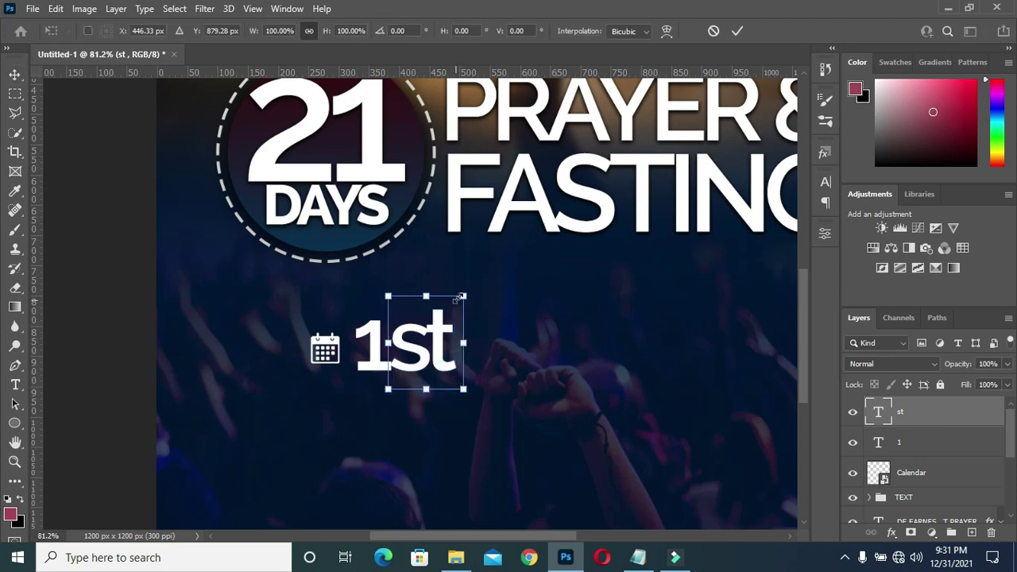
mouse_move(465, 294)
mouse_down()
mouse_move(426, 359)
mouse_move(417, 317)
mouse_move(408, 329)
mouse_move(416, 309)
mouse_up()
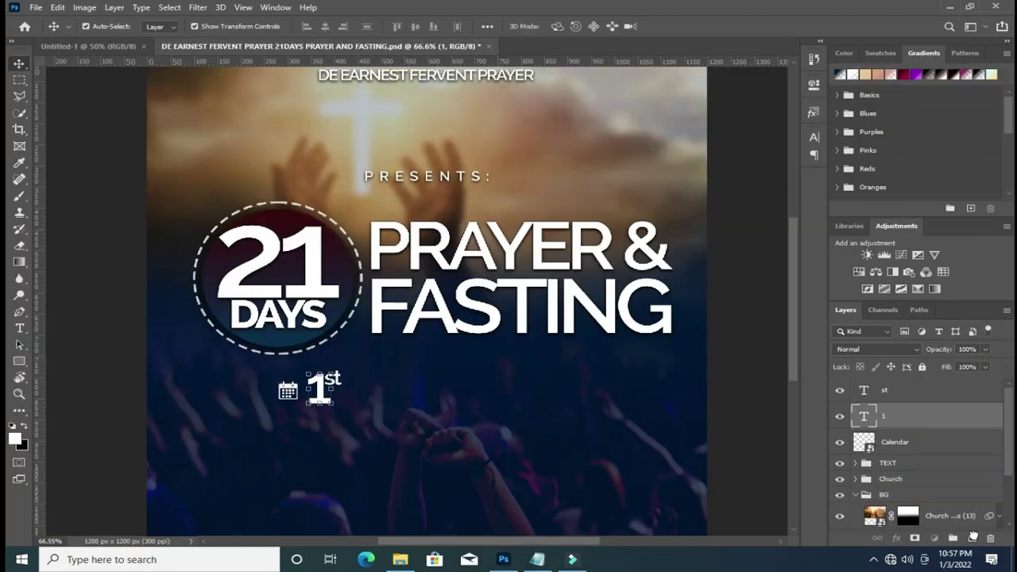
Keep the 1 layer above Calendar, duplicate it and place the copy right of 1st.
drag(972, 537, 972, 538)
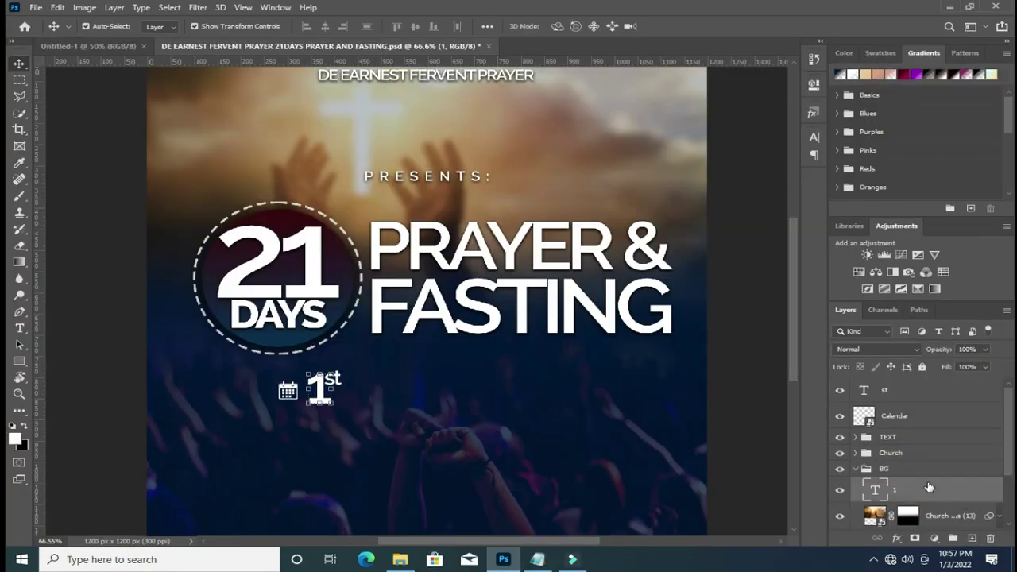
drag(927, 487, 912, 405)
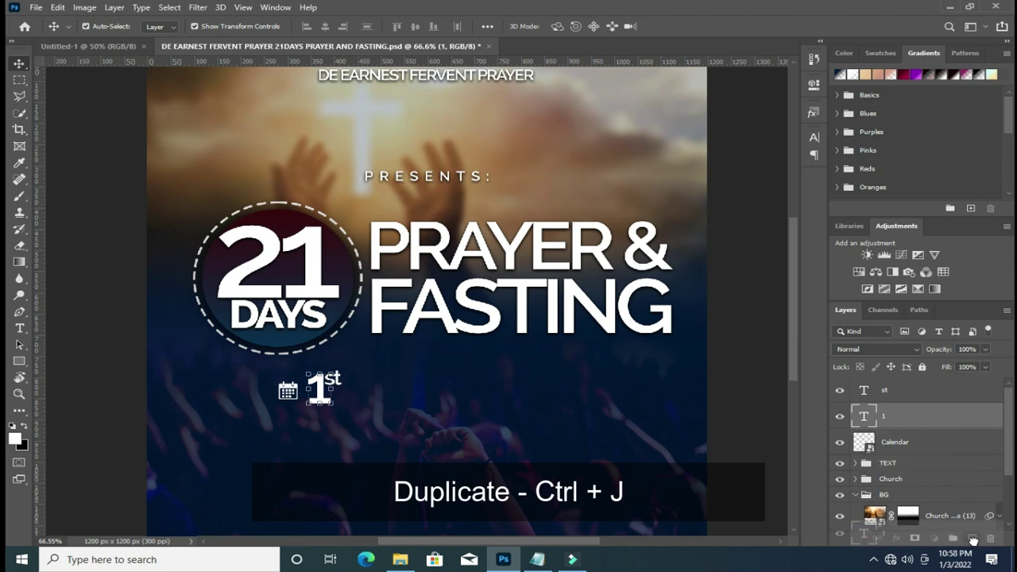
key(ctrl+j)
drag(900, 415, 901, 389)
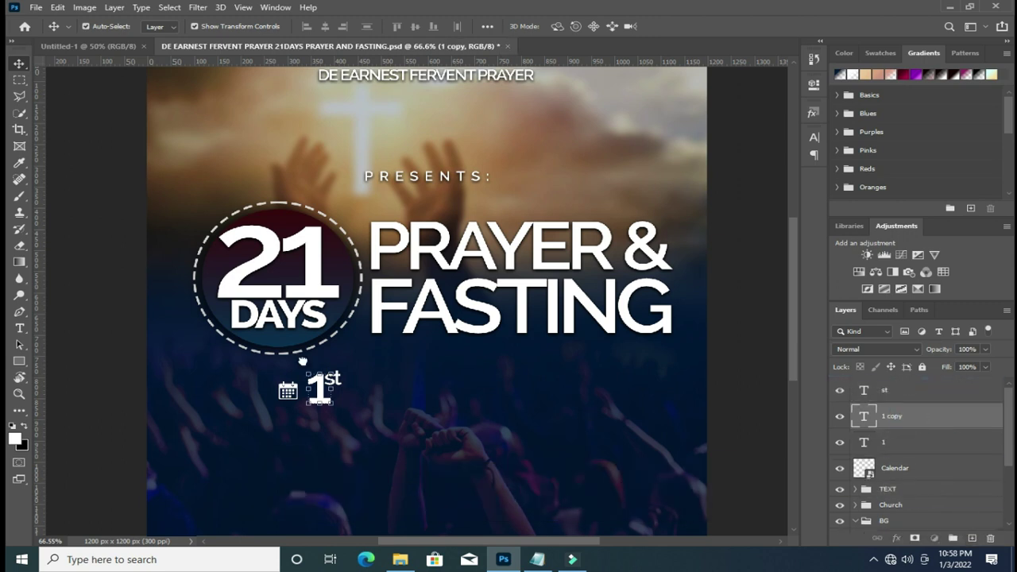
scroll(321, 391, up, 2)
drag(316, 390, 366, 394)
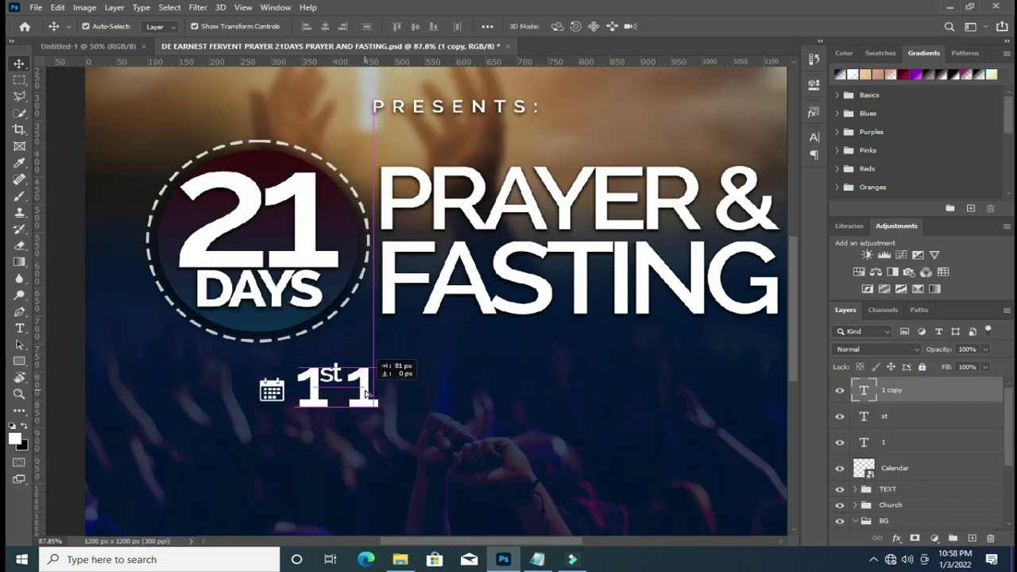
Retype the copied 1 as 'JANUARY' in capitals.
double_click(361, 389)
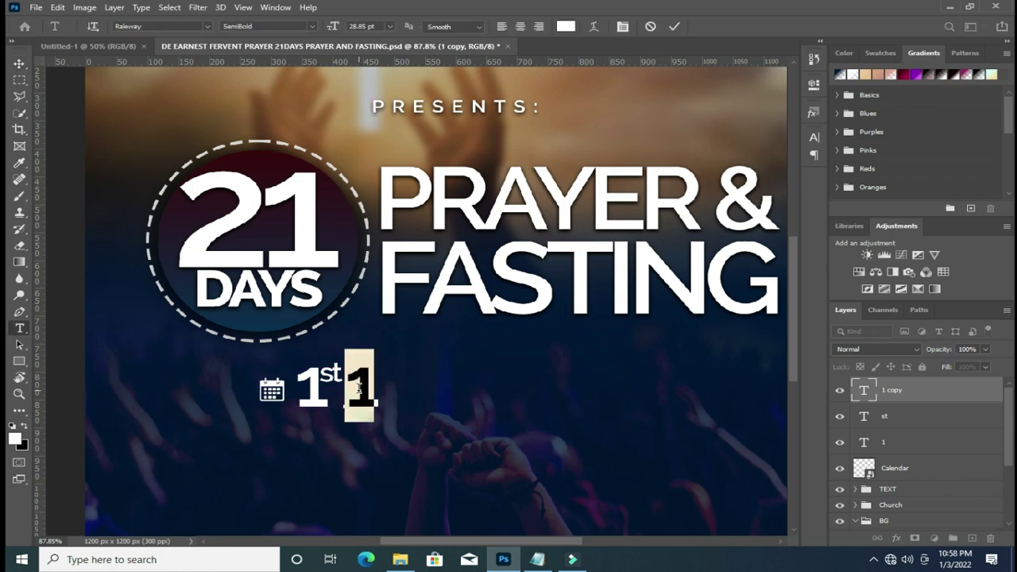
text(JAN)
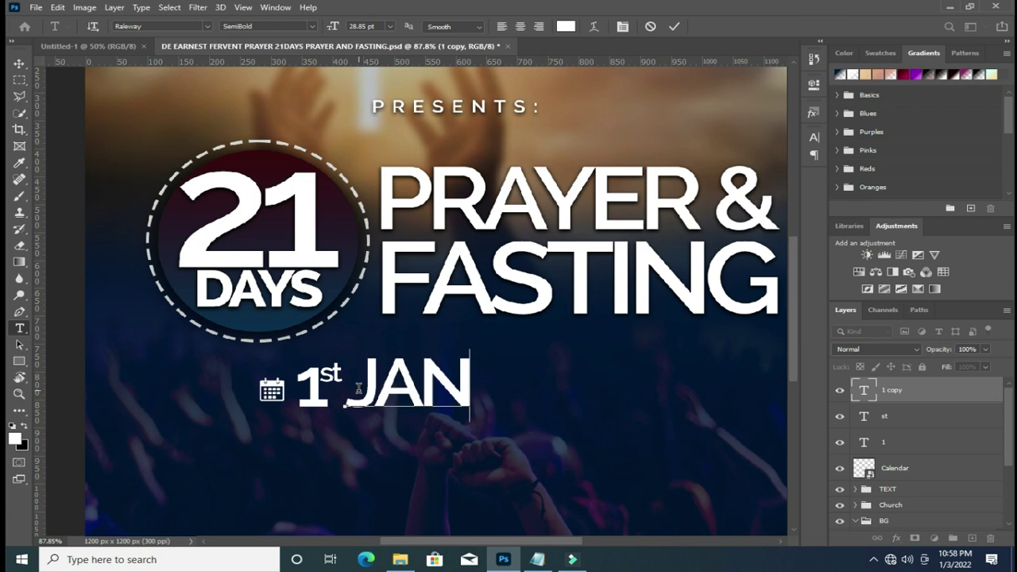
text(uary)
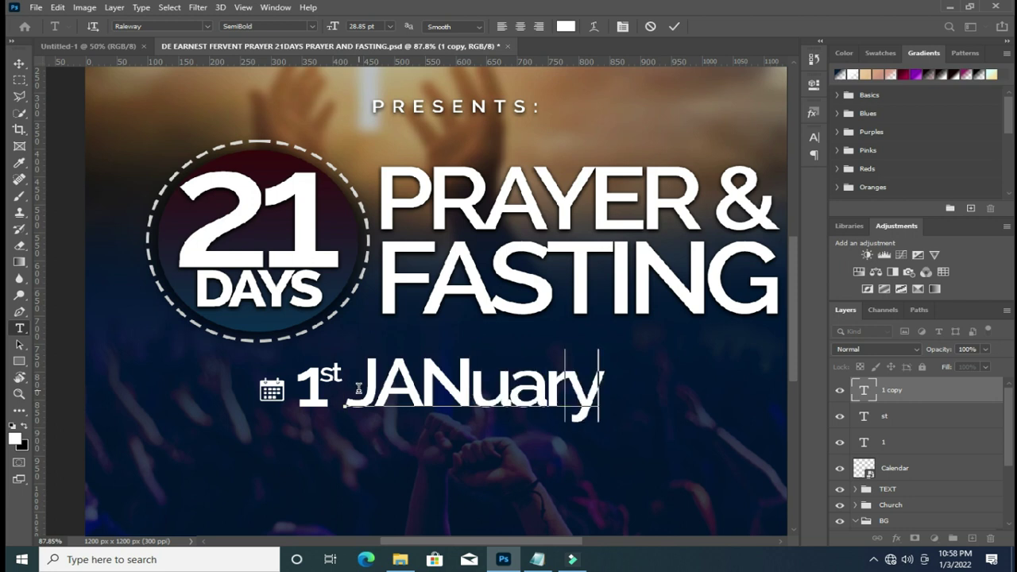
key(ctrl+a)
key(BackSpace)
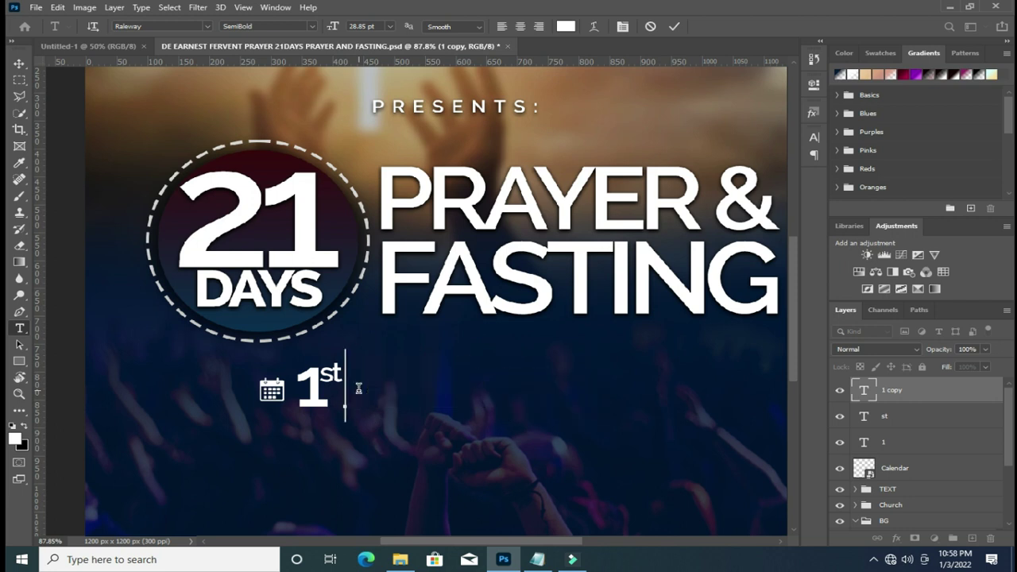
text(JA)
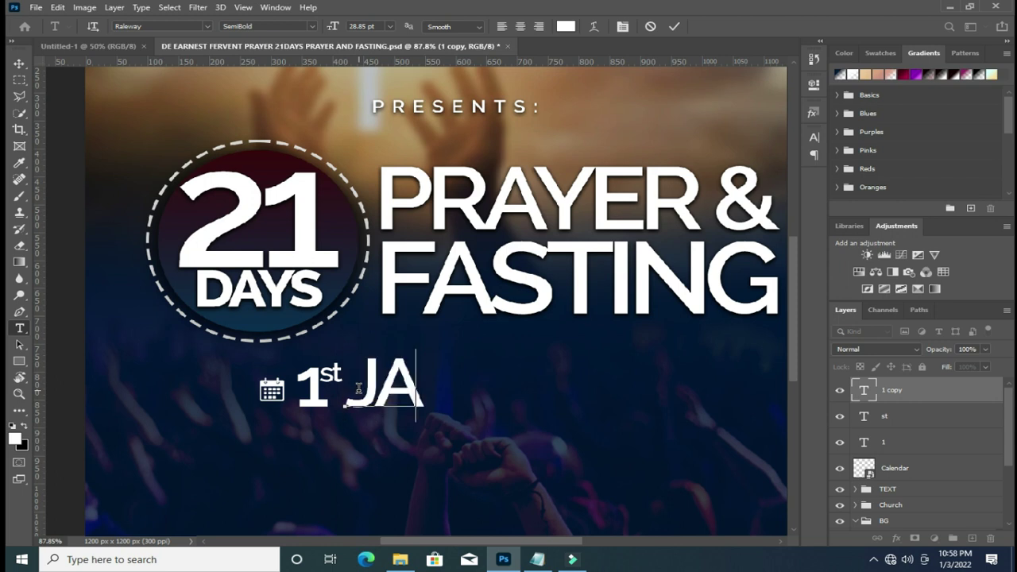
text(NUARY)
click(673, 26)
Shrink JANUARY to roughly a quarter of its size beside 1st.
click(19, 64)
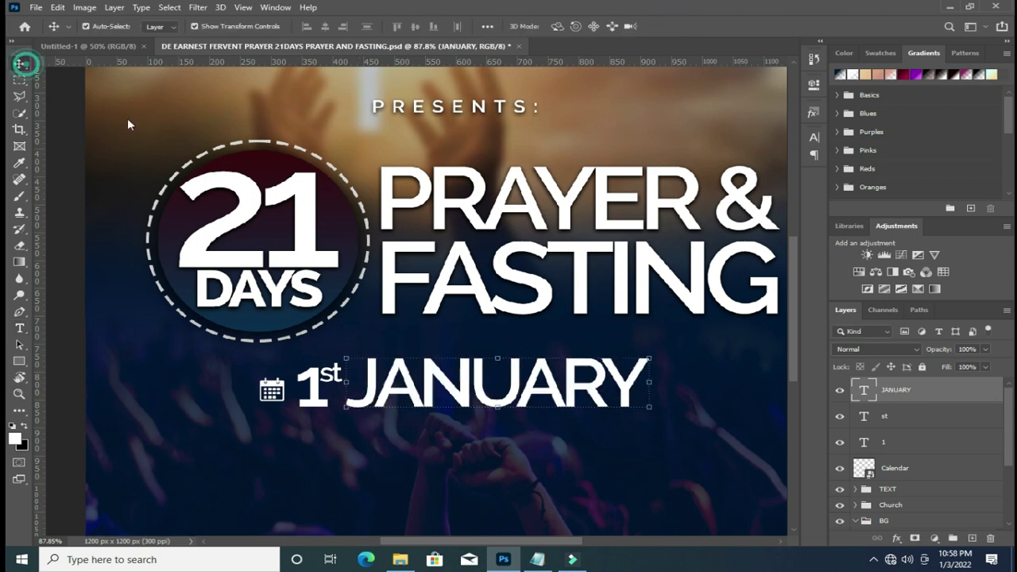
scroll(585, 433, down, 3)
key(ctrl+t)
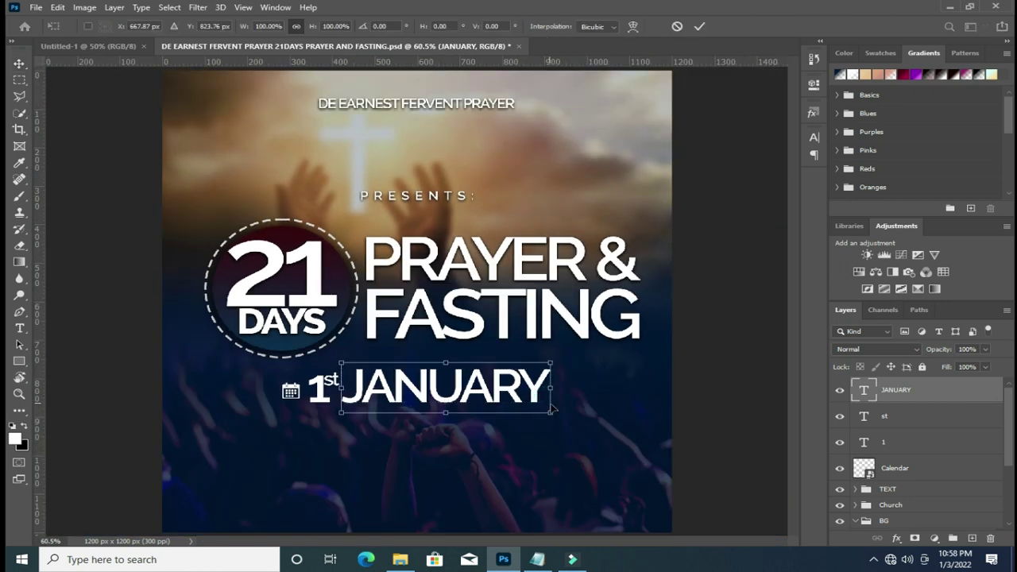
scroll(548, 402, up, 2)
drag(549, 412, 378, 346)
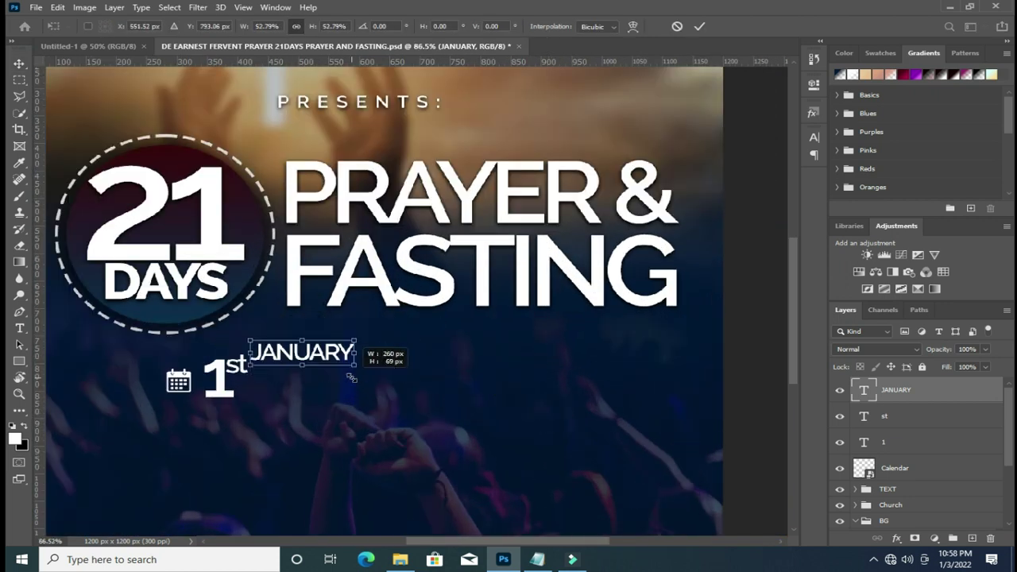
mouse_move(378, 347)
mouse_down()
mouse_move(338, 350)
mouse_move(301, 376)
mouse_up()
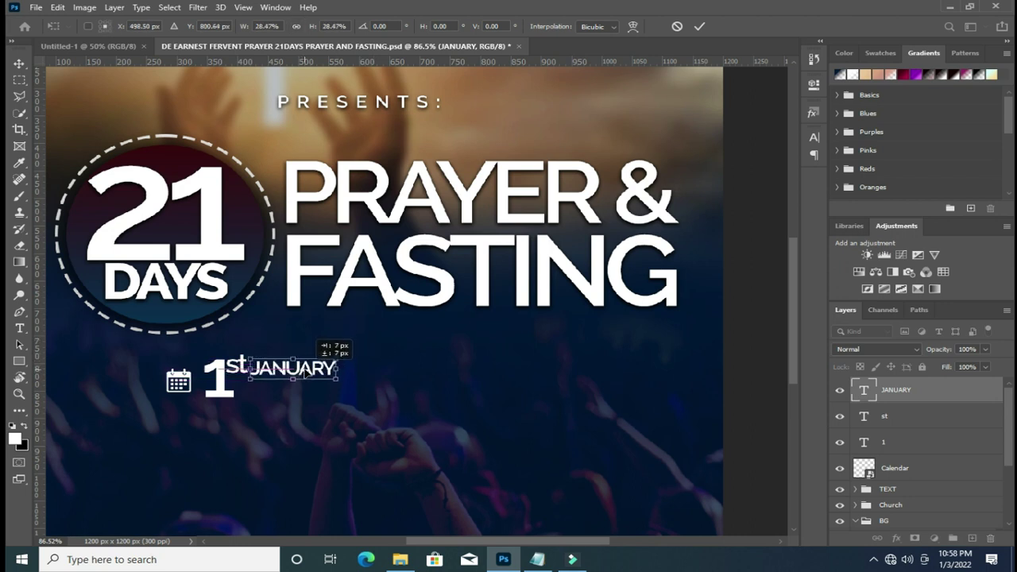
scroll(308, 373, up, 2)
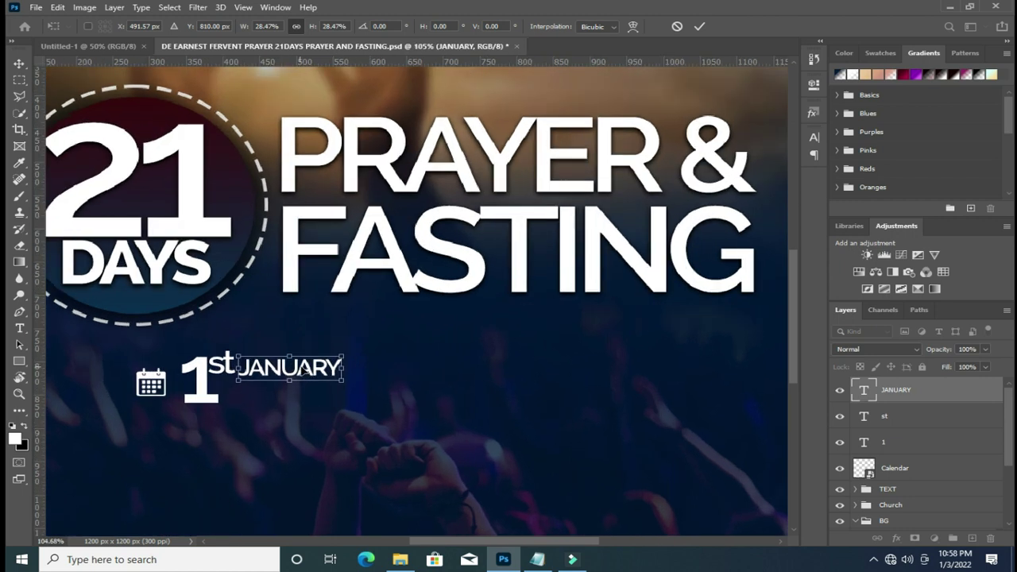
scroll(382, 342, down, 2)
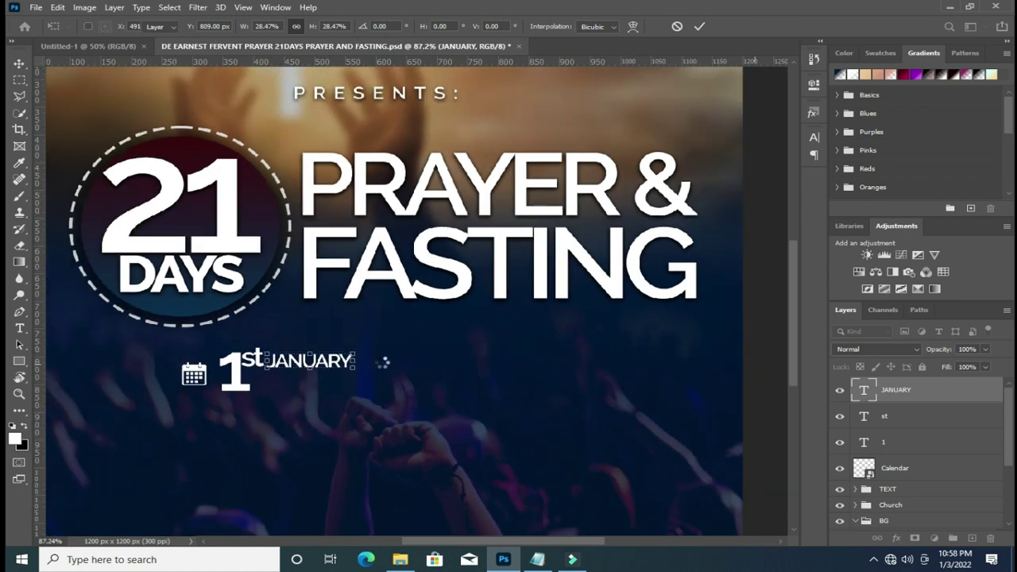
key(Return)
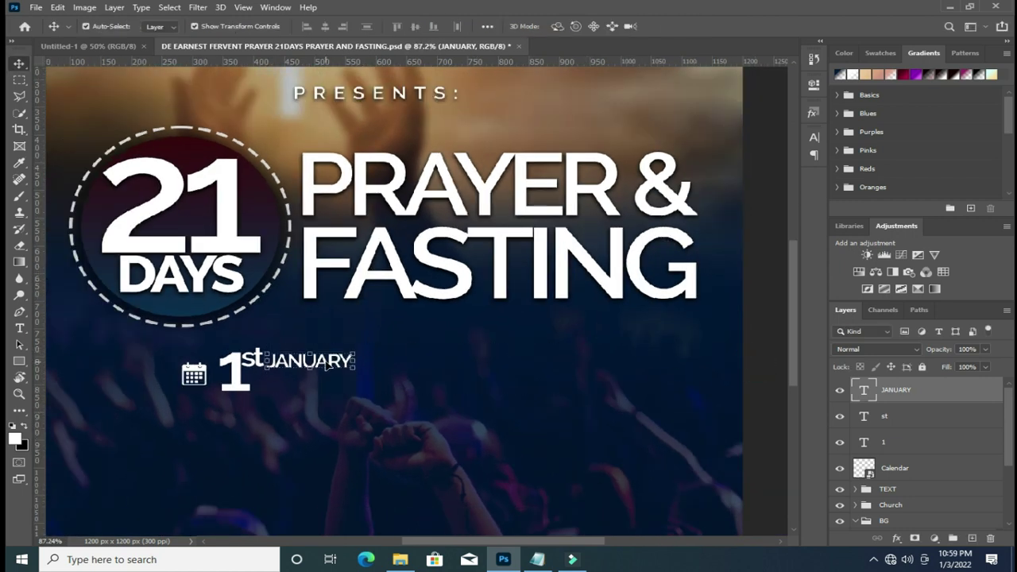
Readjust JANUARY's scale so it sits neatly beside the date number.
drag(355, 366, 339, 370)
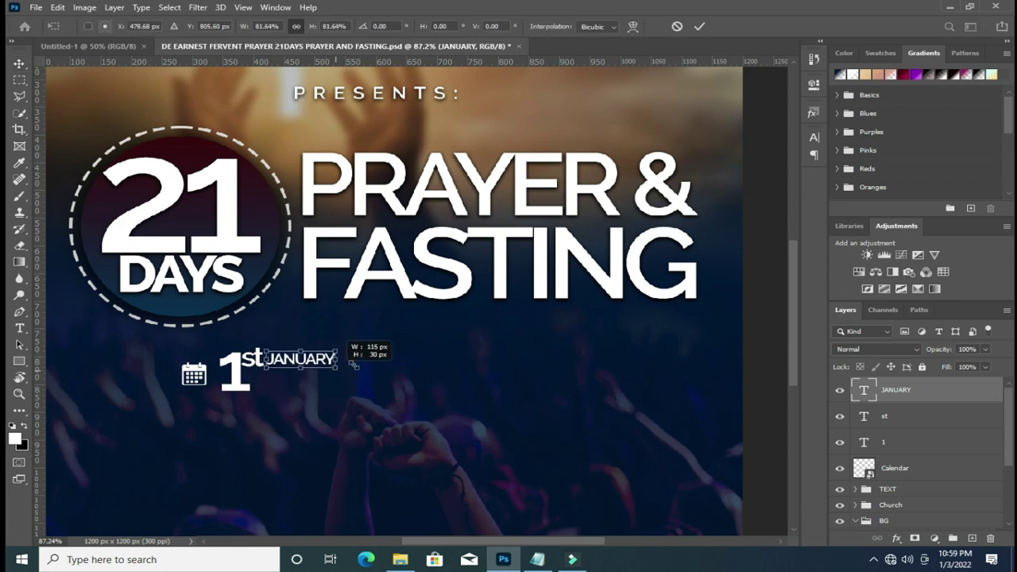
drag(339, 370, 454, 378)
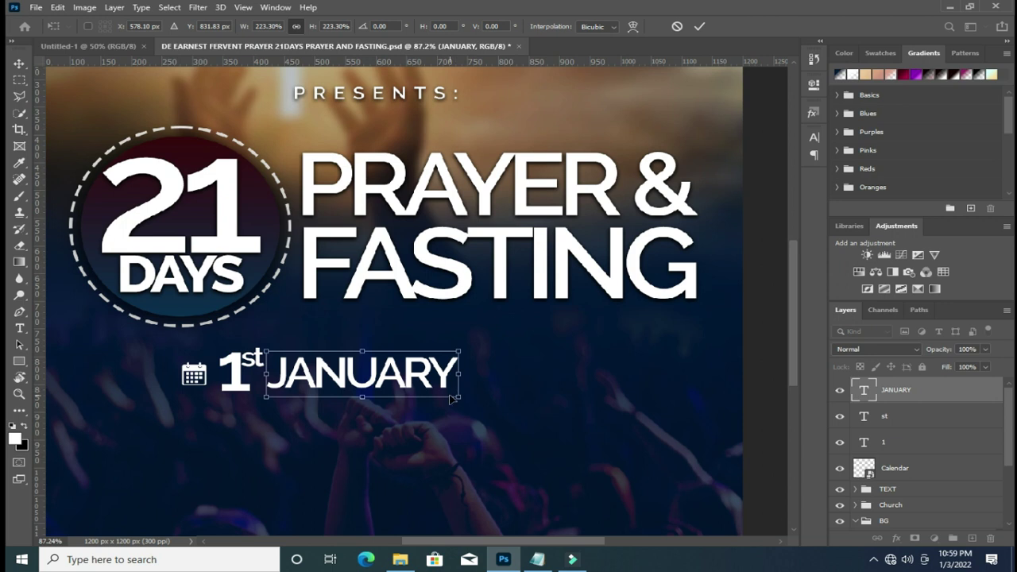
drag(451, 397, 331, 378)
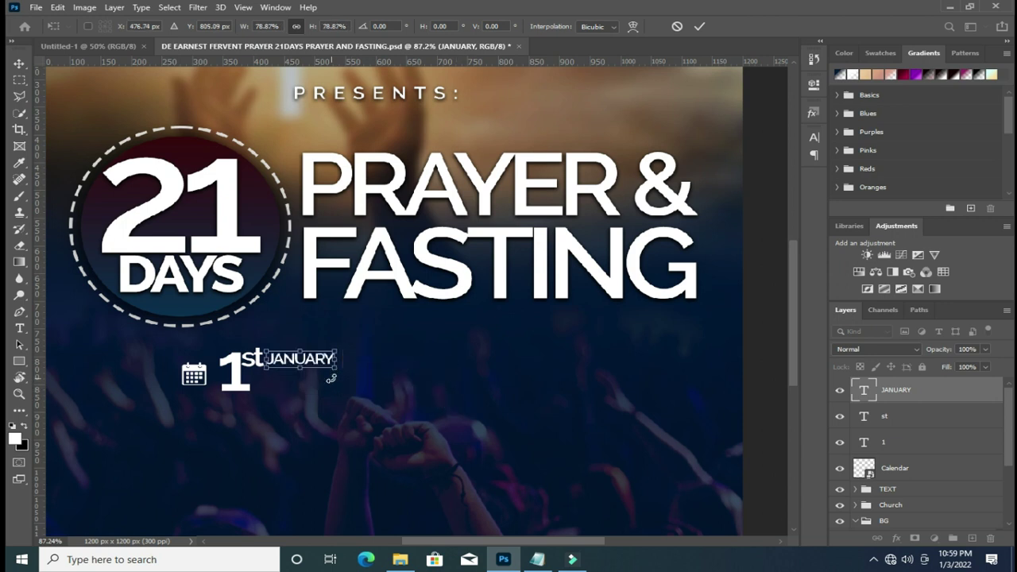
double_click(295, 360)
Duplicate JANUARY onto a line below and change the copy's text to 2022.
key(ctrl+j)
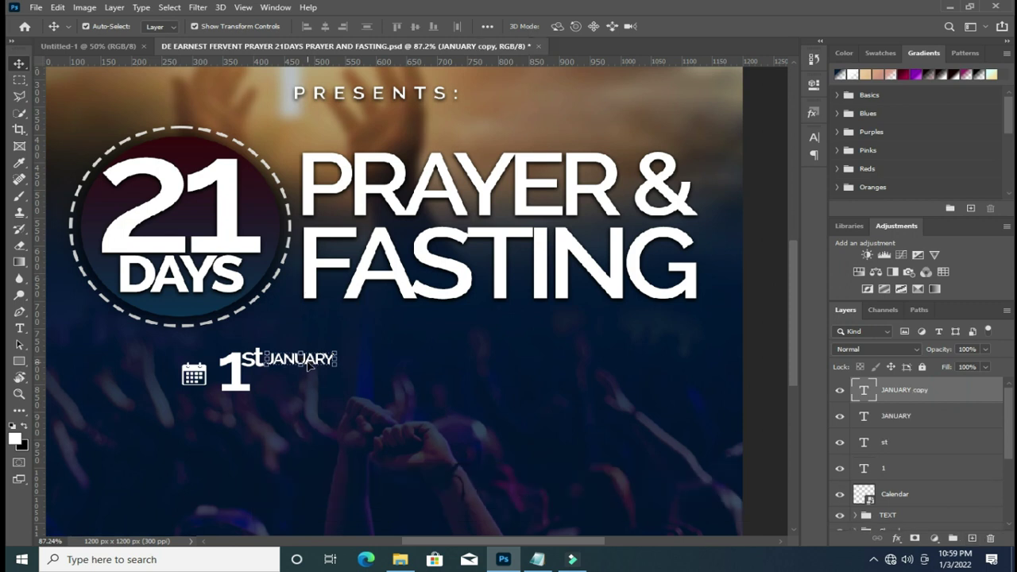
drag(308, 362, 308, 382)
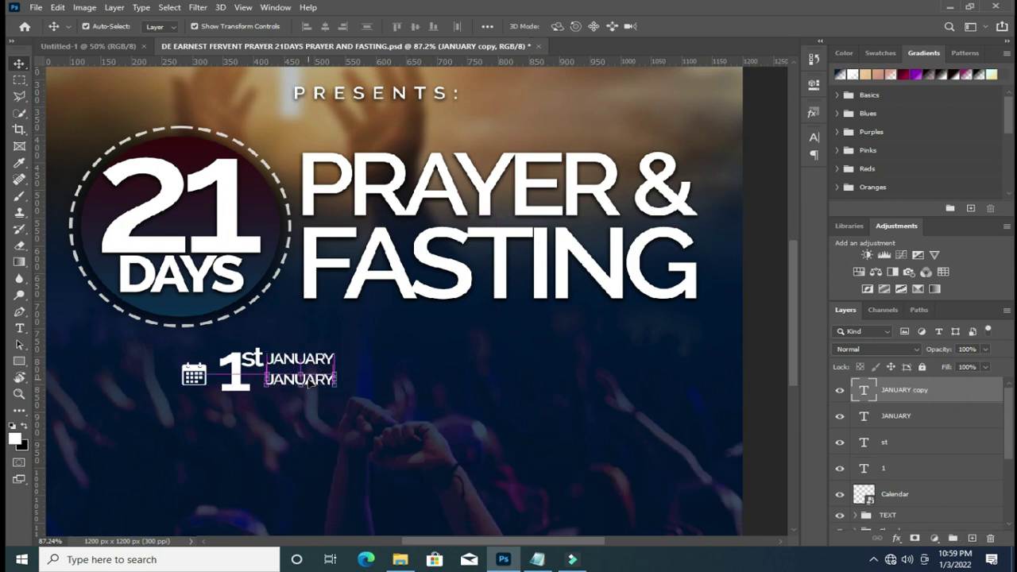
double_click(306, 381)
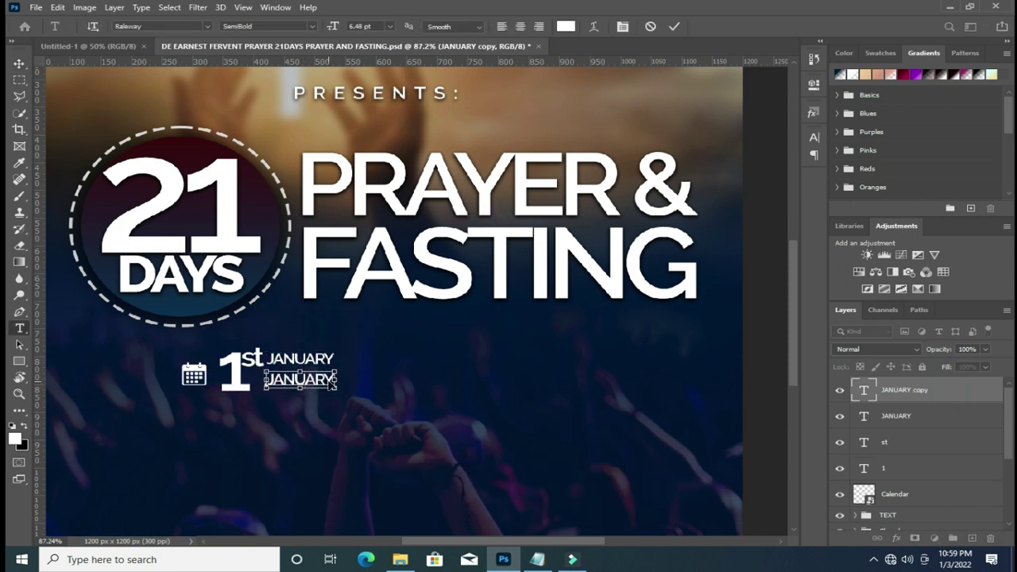
click(291, 379)
text(,2022)
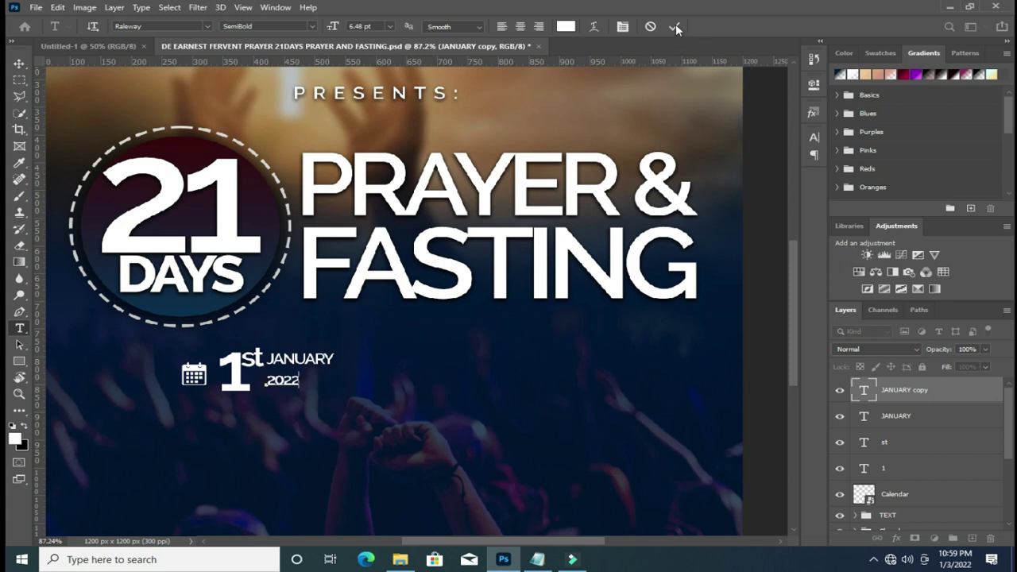
click(676, 27)
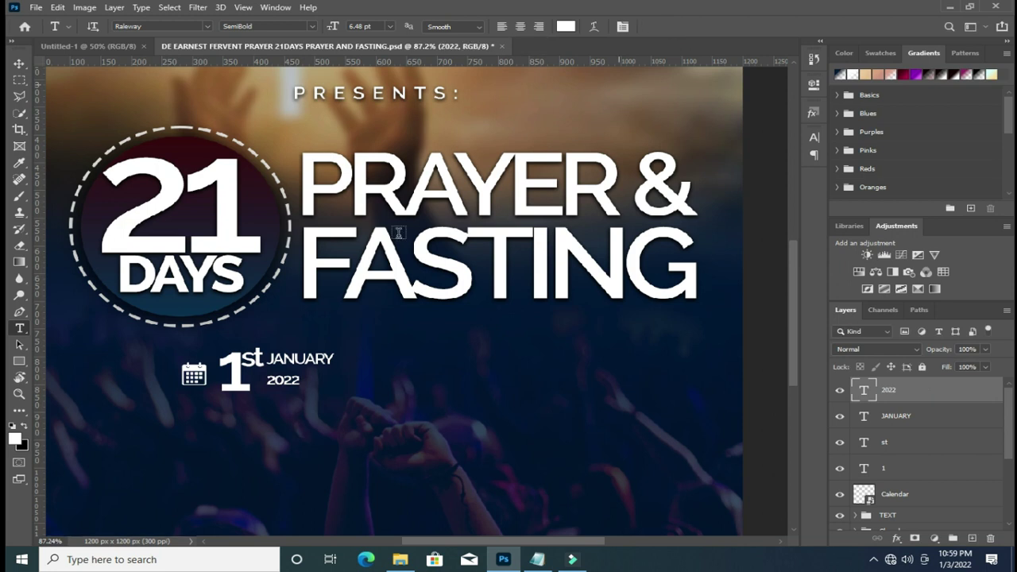
Scale the 2022 text up to match JANUARY's width.
click(19, 63)
scroll(295, 394, up, 2)
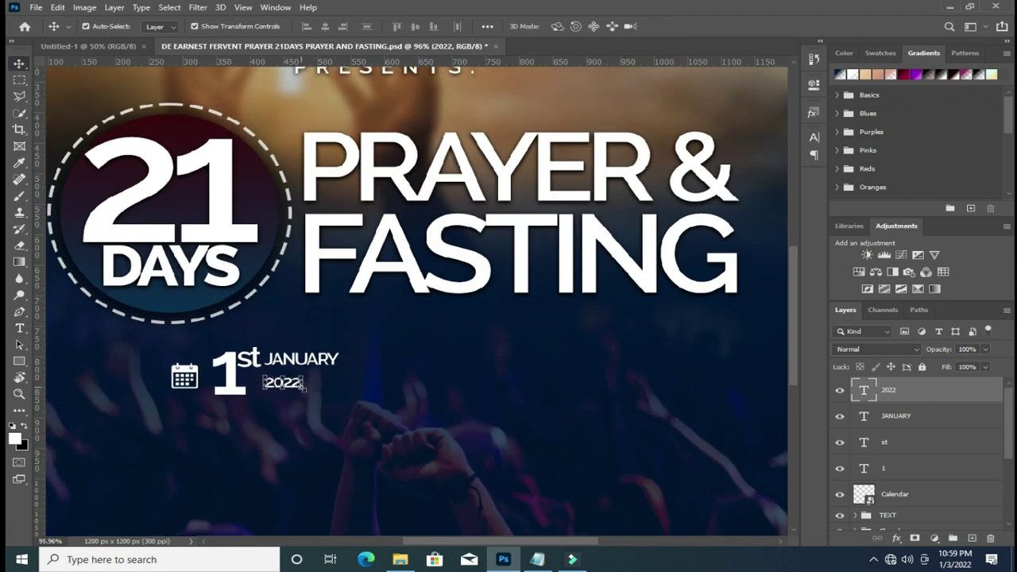
key(ctrl+t)
click(301, 392)
drag(301, 391, 316, 378)
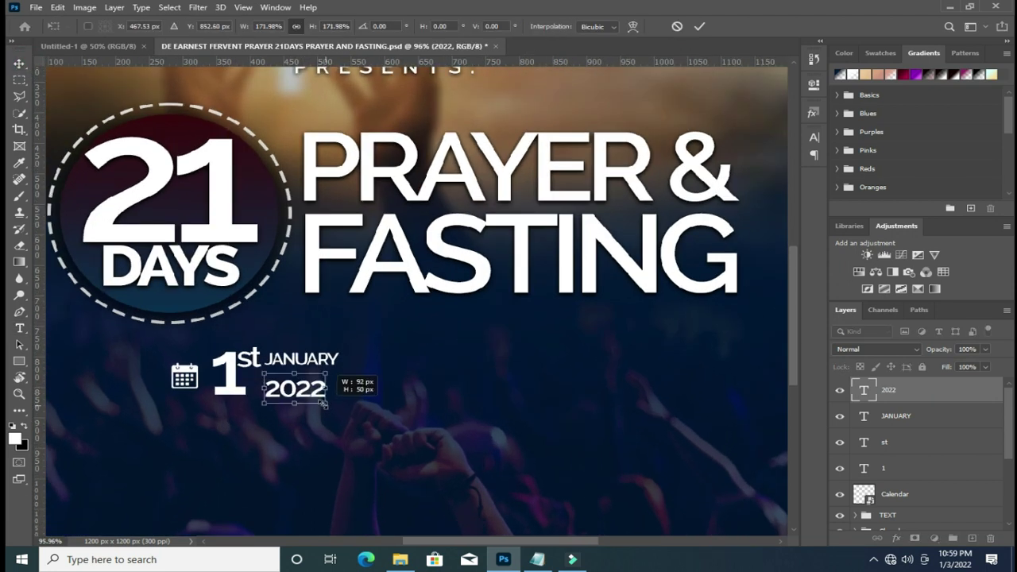
drag(315, 372, 339, 361)
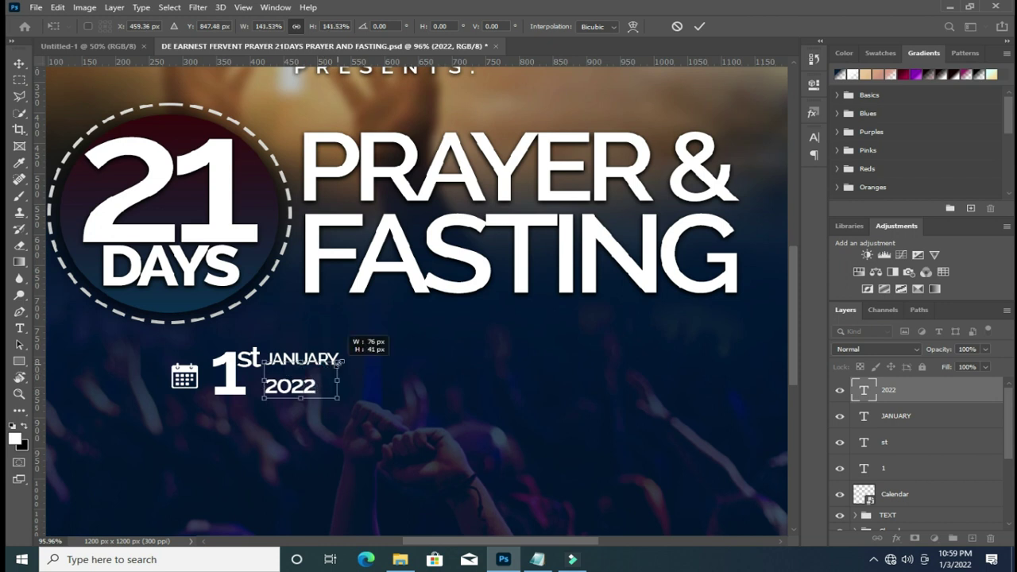
click(698, 26)
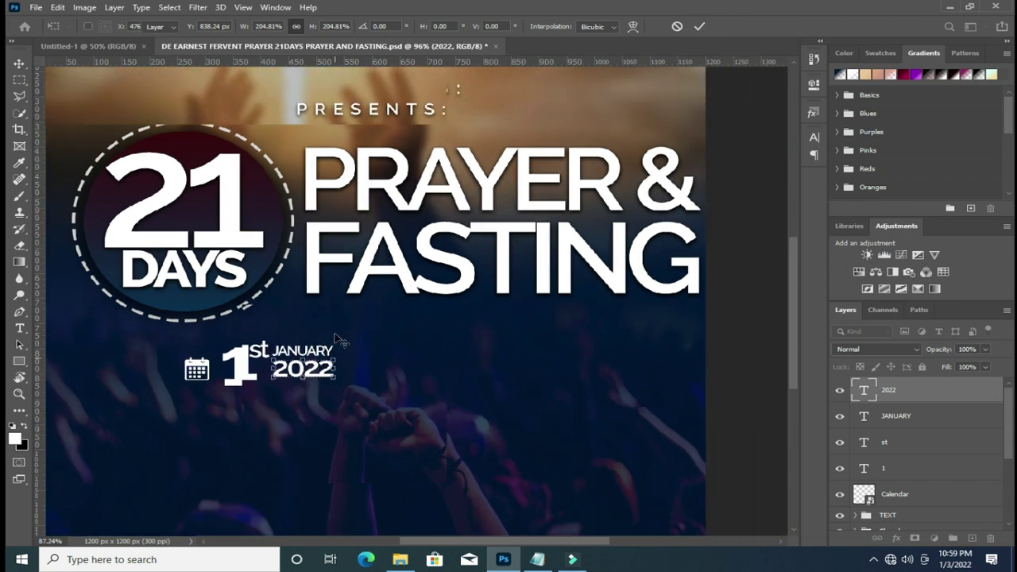
Select the 2022, JANUARY and 1 date layers together.
scroll(730, 359, down, 2)
click(730, 359)
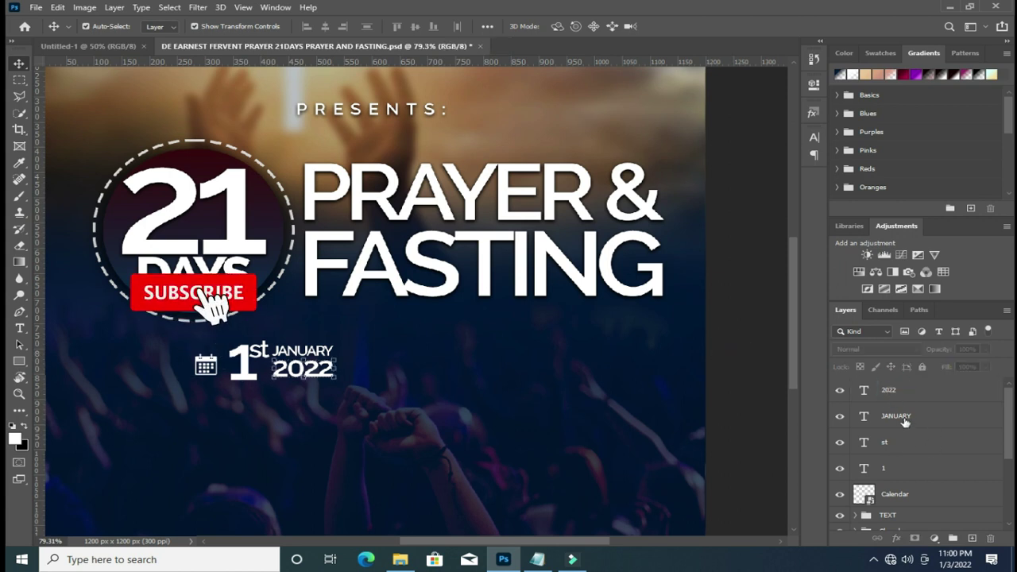
click(894, 390)
ctrl+click(906, 418)
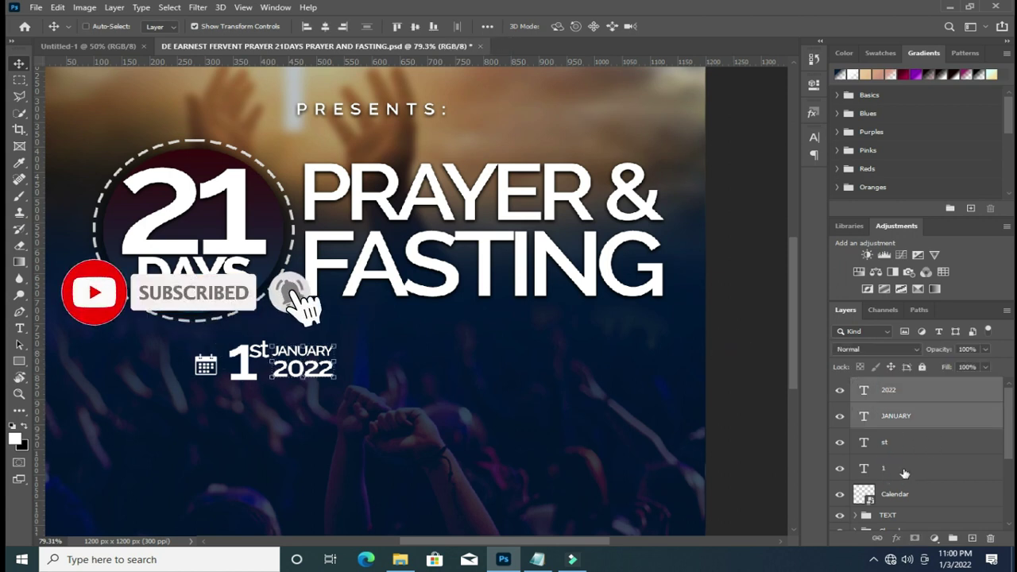
Colour the 1st, JANUARY and 2022 date text red e70000.
ctrl+click(903, 469)
key(t)
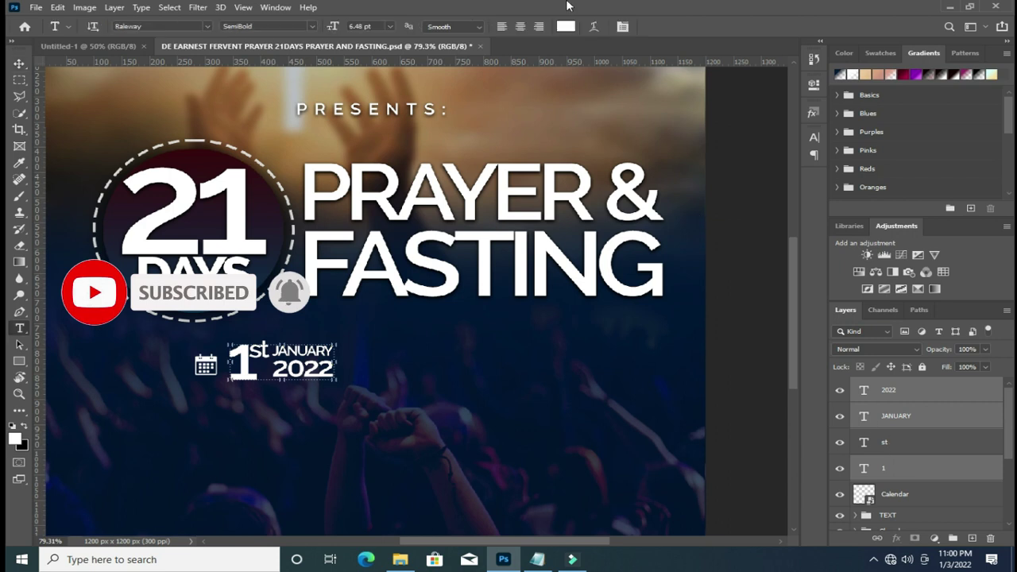
click(571, 26)
click(806, 165)
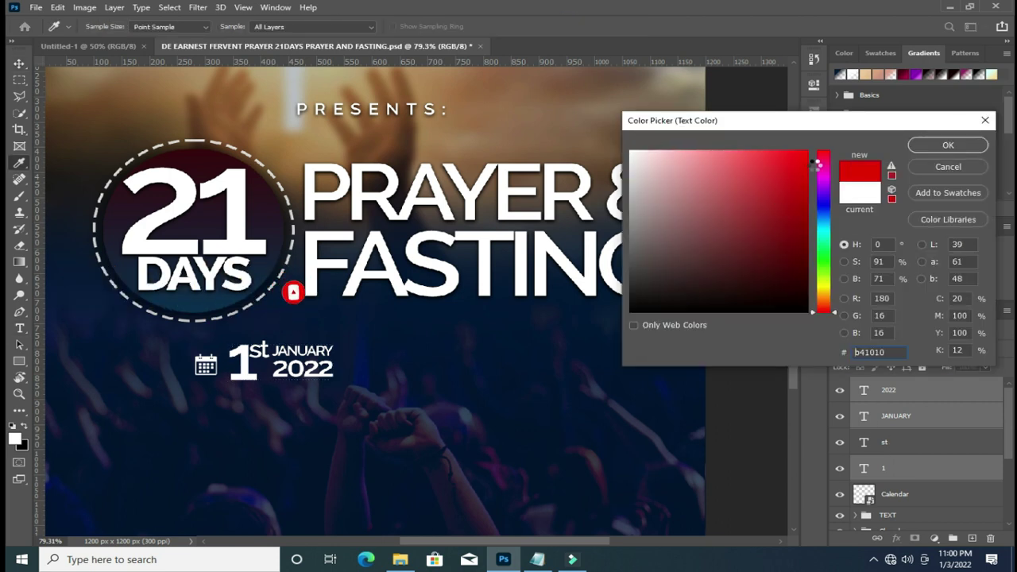
click(946, 145)
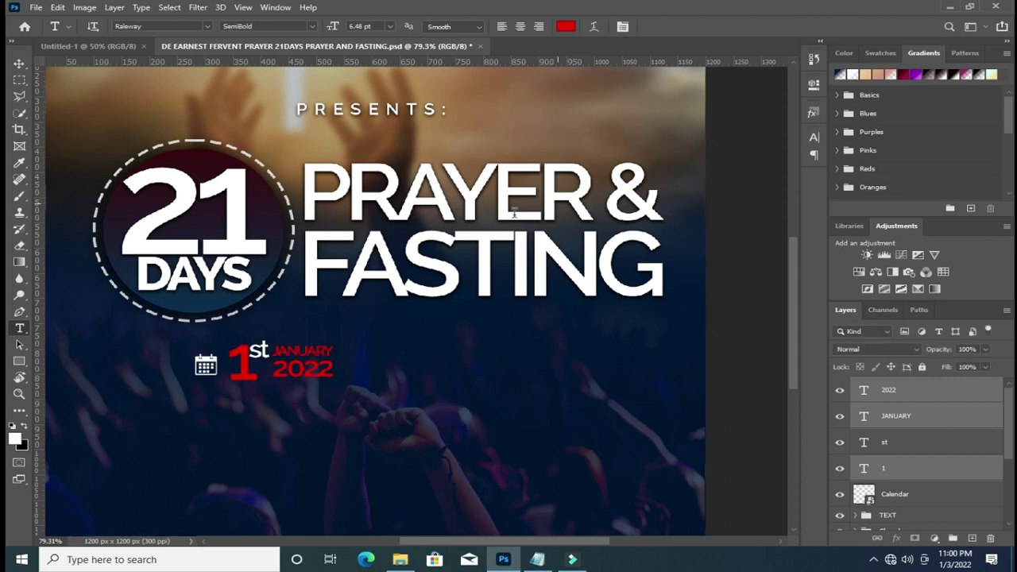
Start a new text line to the right of the red date.
key(v)
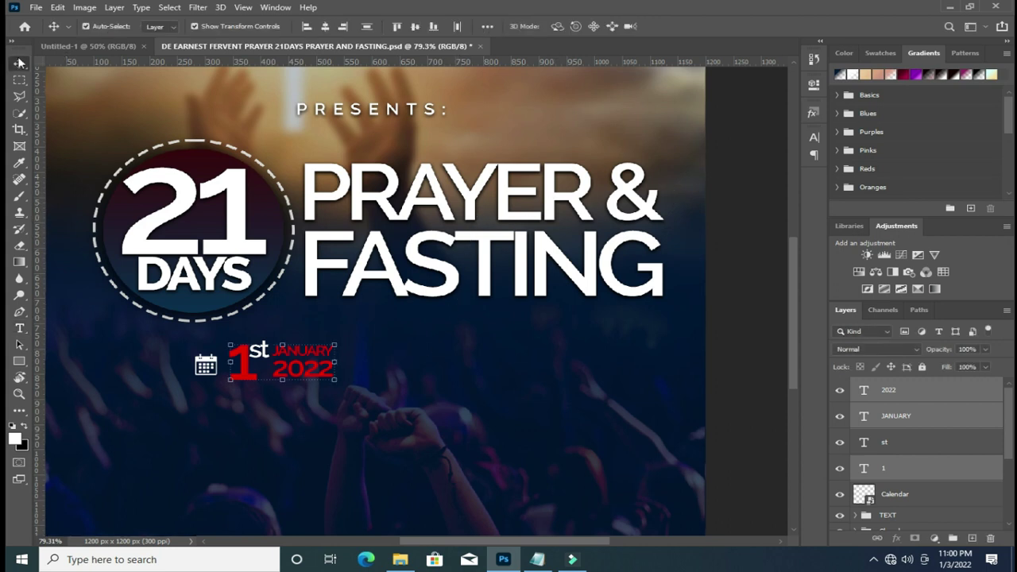
click(20, 328)
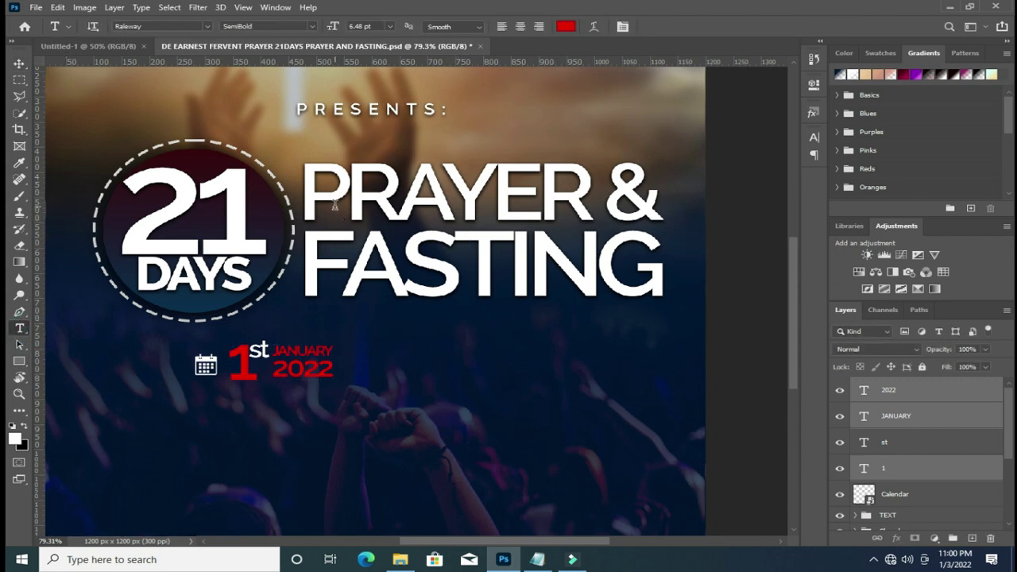
click(377, 357)
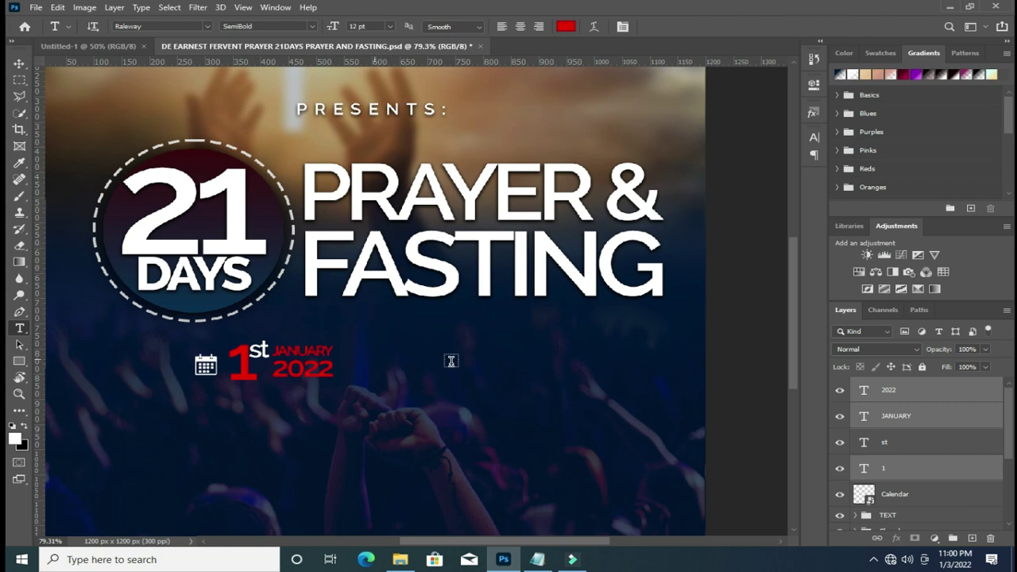
text(TO)
Make the TO text white Raleway Bold.
click(673, 26)
click(566, 26)
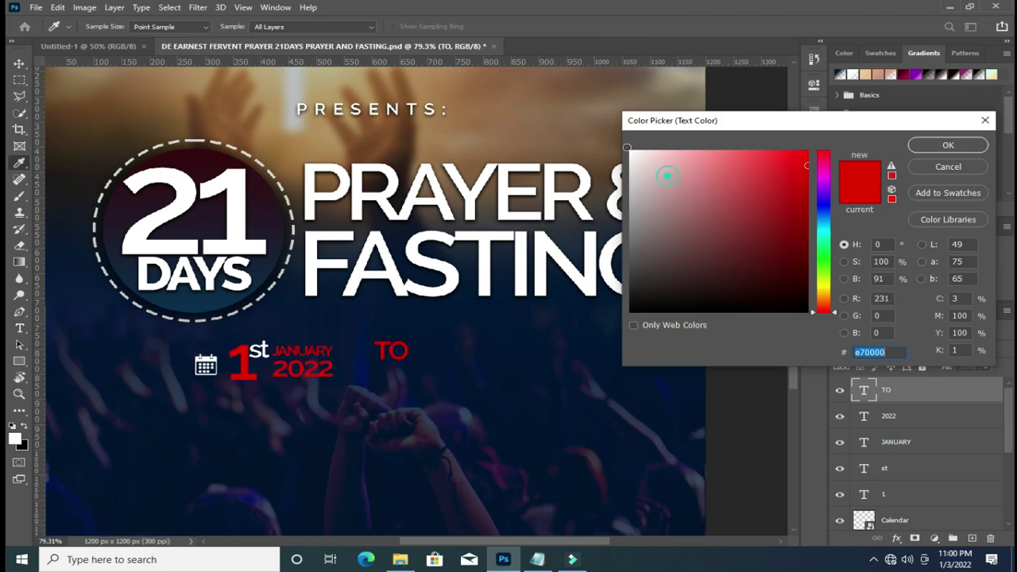
click(633, 150)
click(948, 143)
click(310, 27)
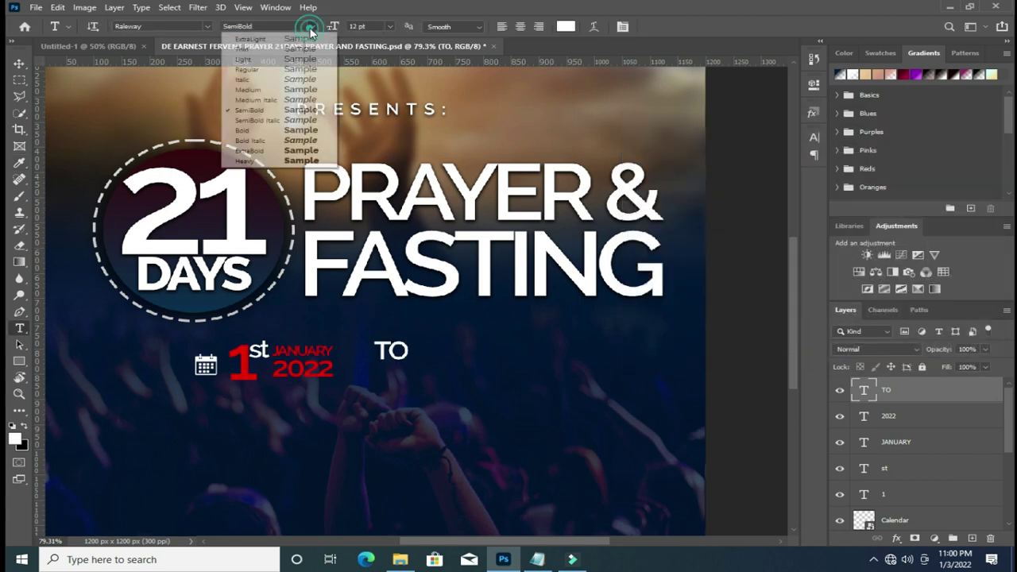
click(263, 131)
Place TO just after 2022 and duplicate the first date's layers.
click(19, 63)
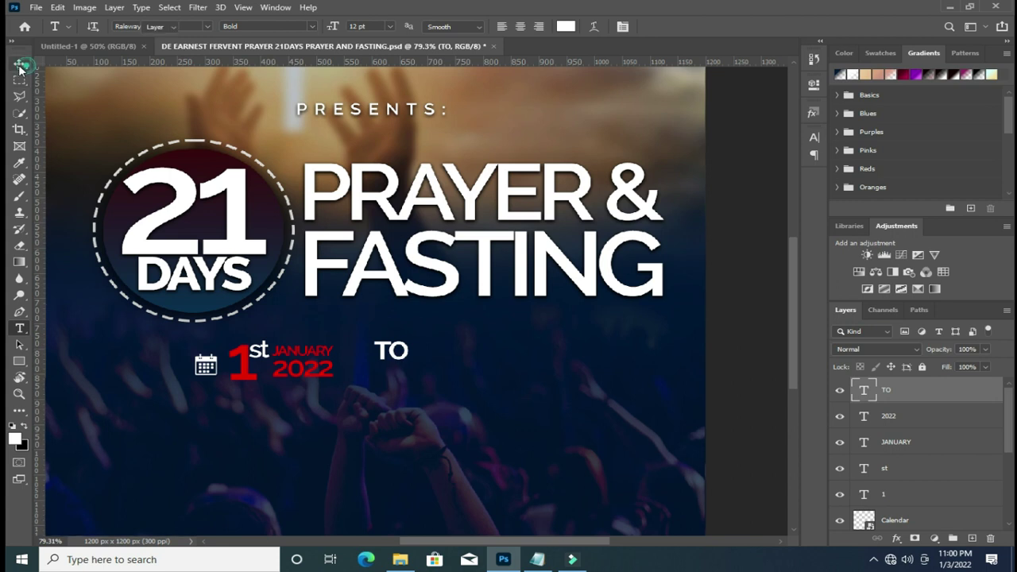
drag(392, 350, 370, 364)
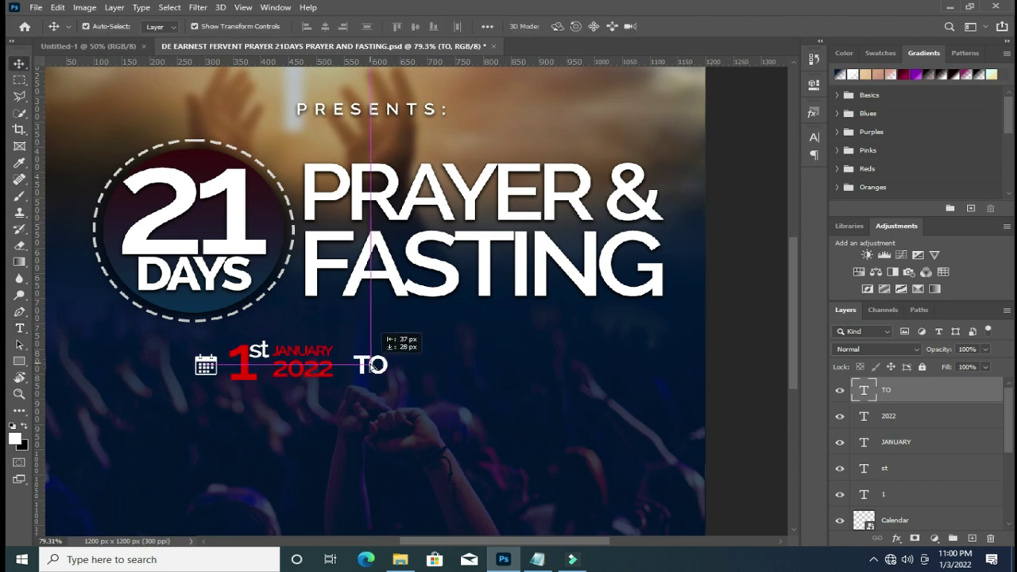
click(899, 415)
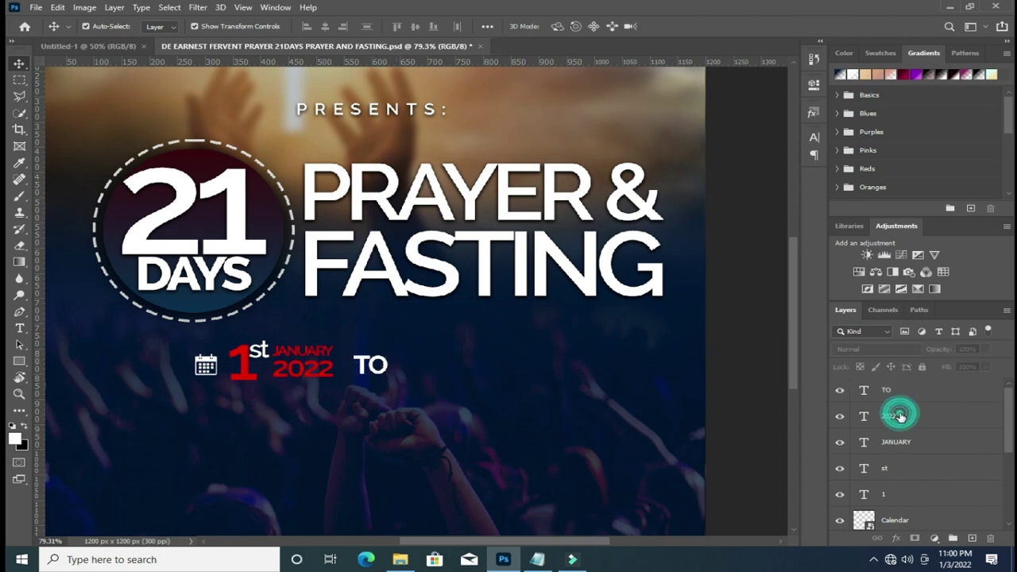
shift+click(900, 494)
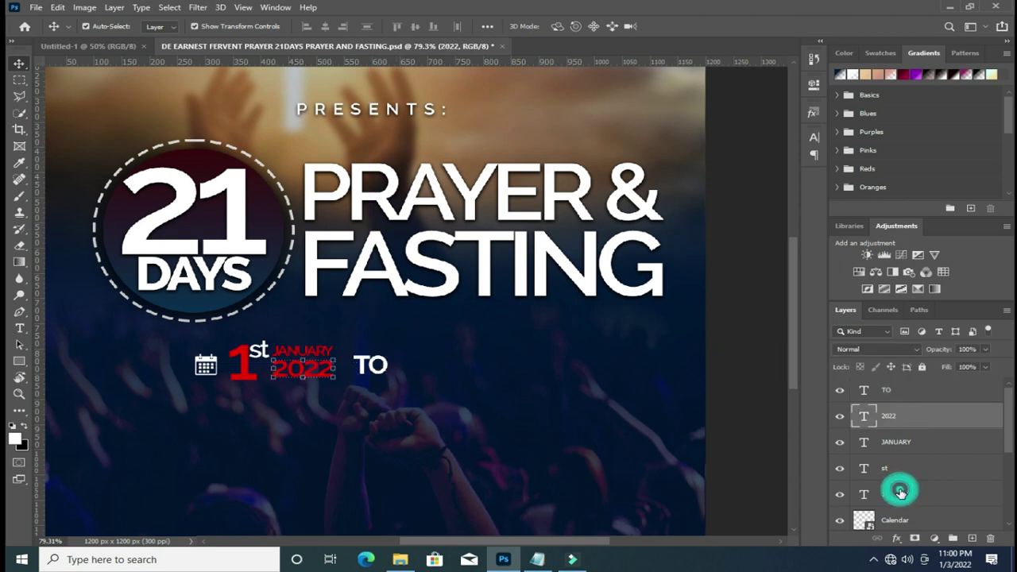
key(ctrl+j)
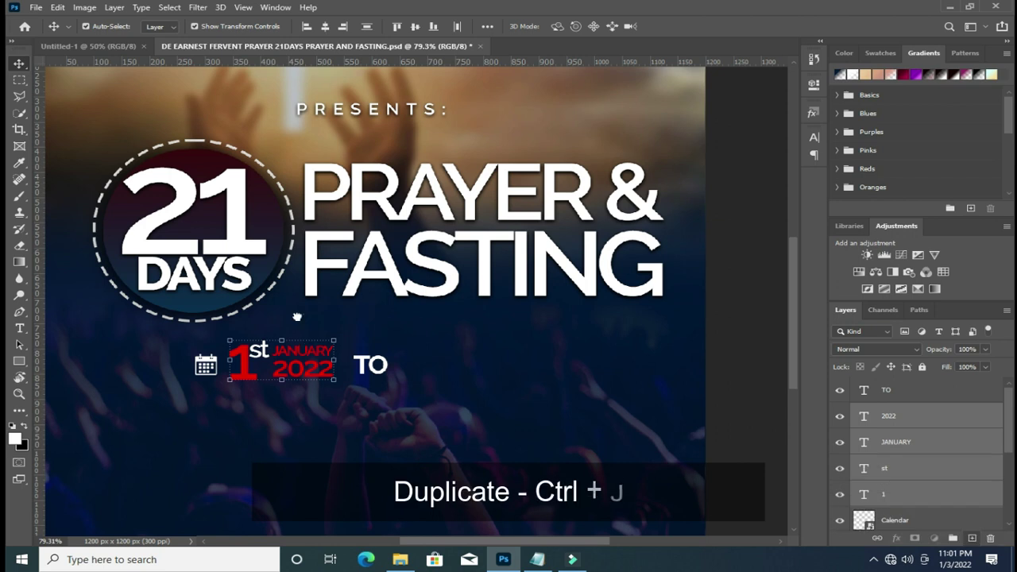
Move the duplicated date to the right of TO.
key(ctrl+t)
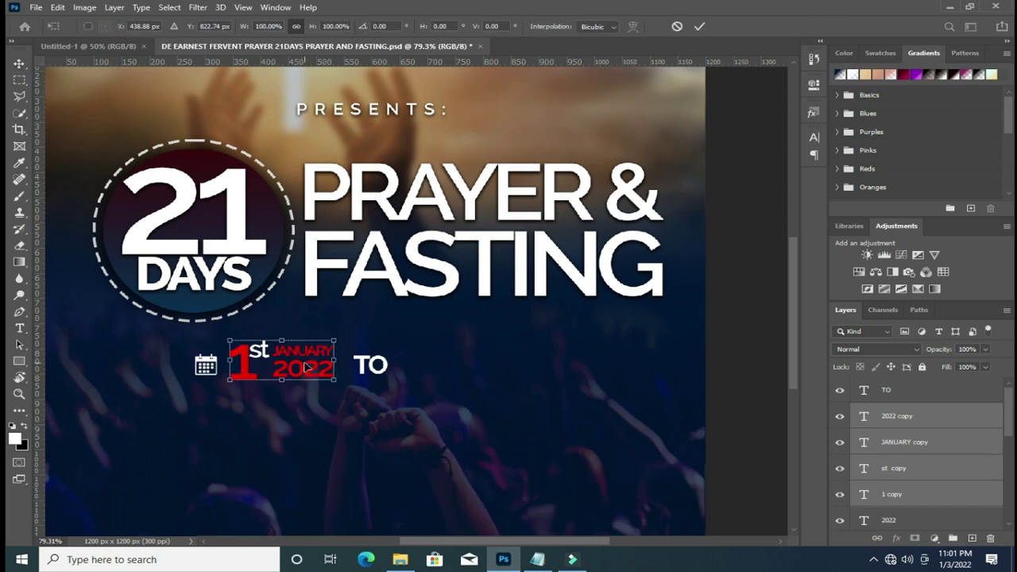
drag(312, 364, 489, 379)
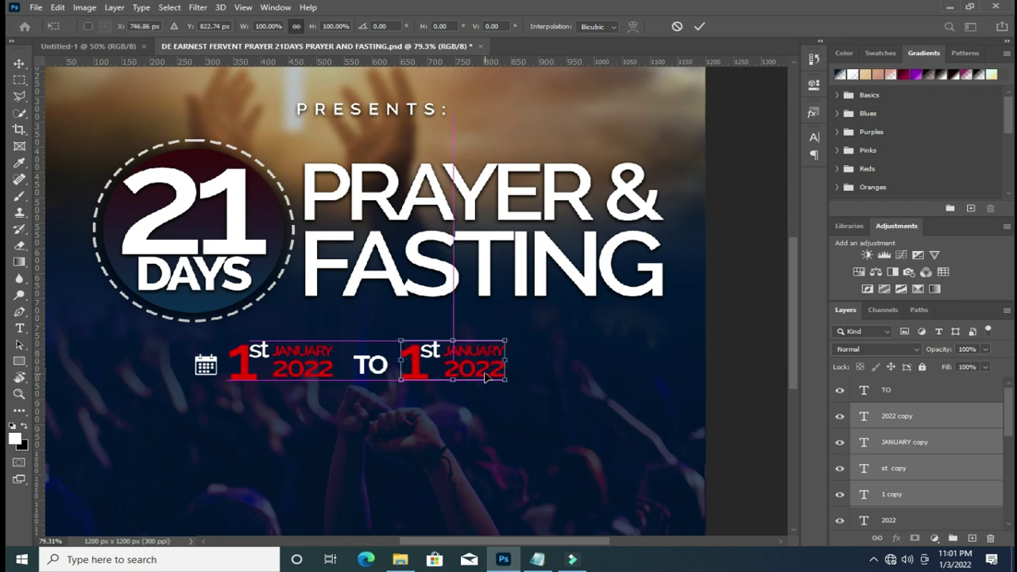
drag(489, 380, 486, 379)
click(700, 26)
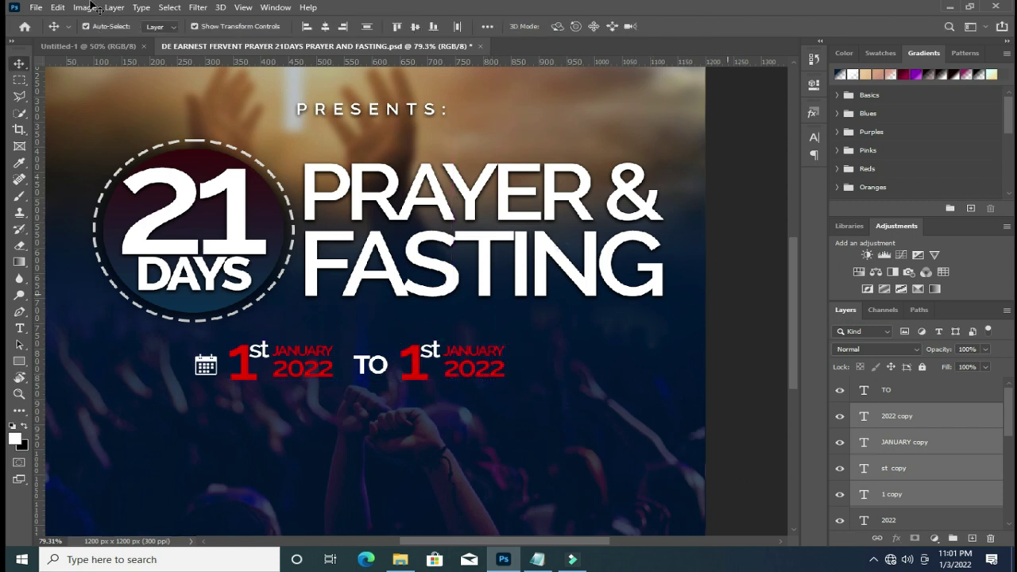
click(725, 291)
Change the copied date's number from 1 to 21.
double_click(413, 367)
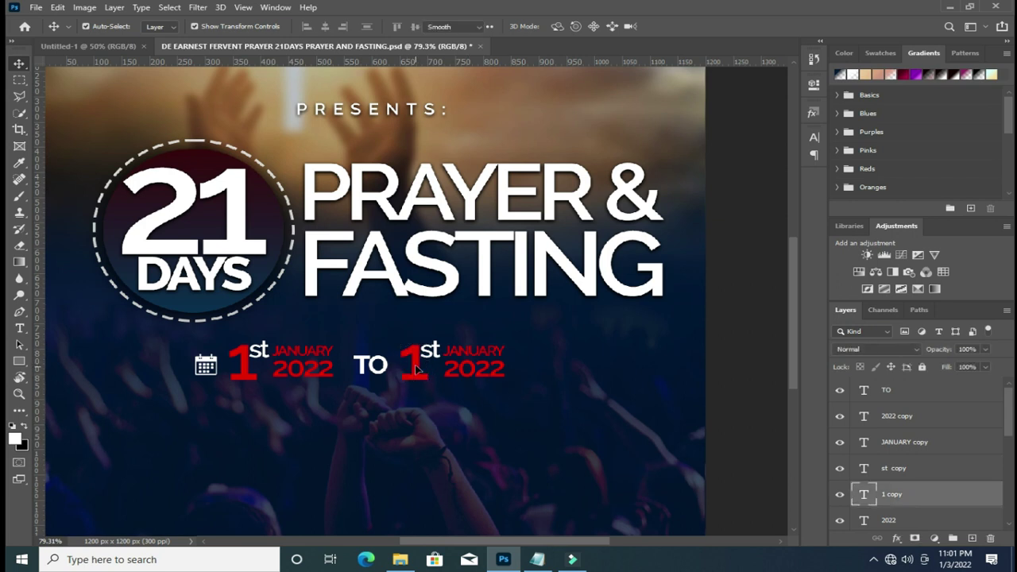
key(Left)
text(2)
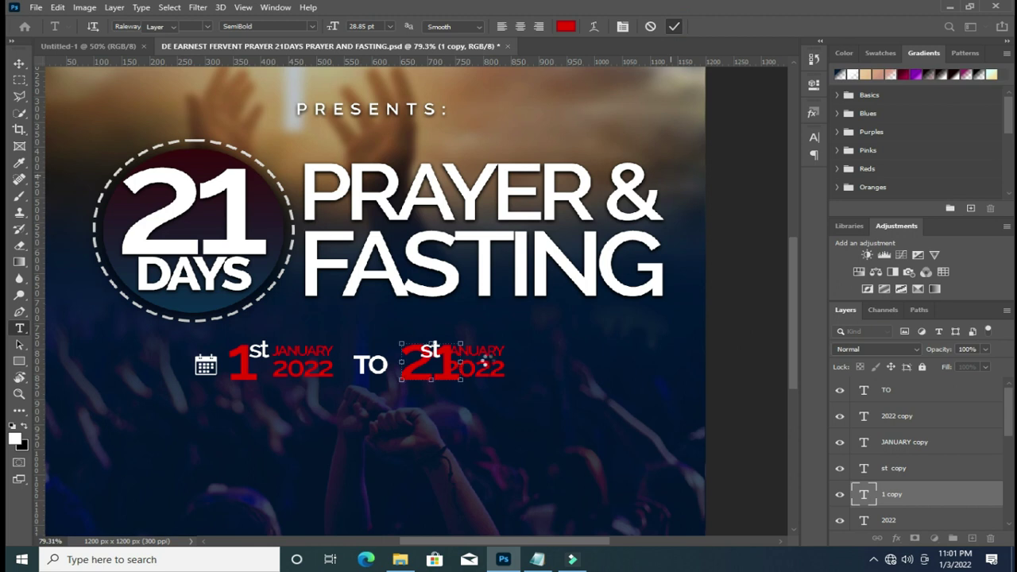
text(v)
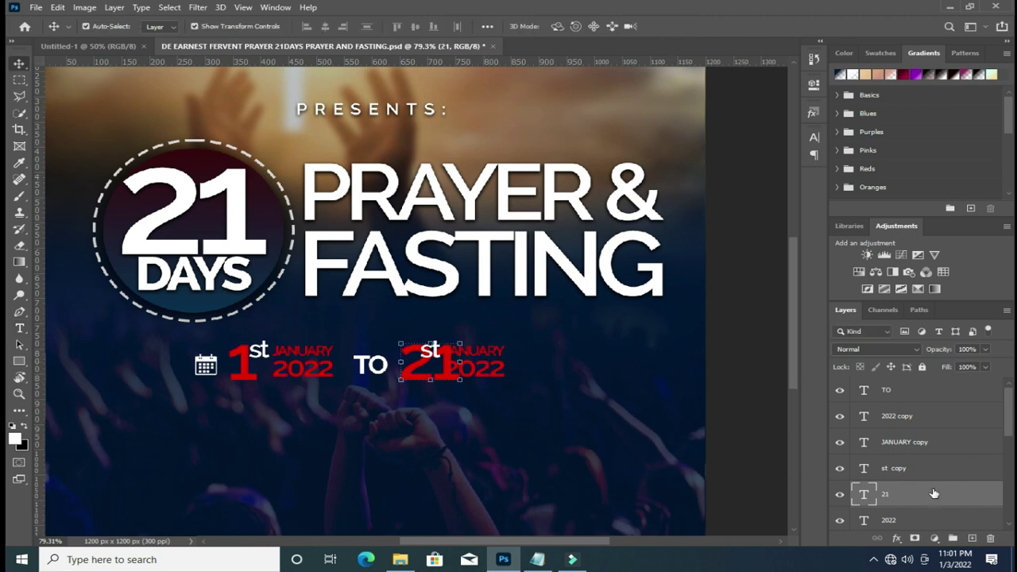
scroll(931, 499, down, 1)
scroll(929, 501, down, 2)
scroll(916, 483, up, 1)
scroll(913, 473, up, 1)
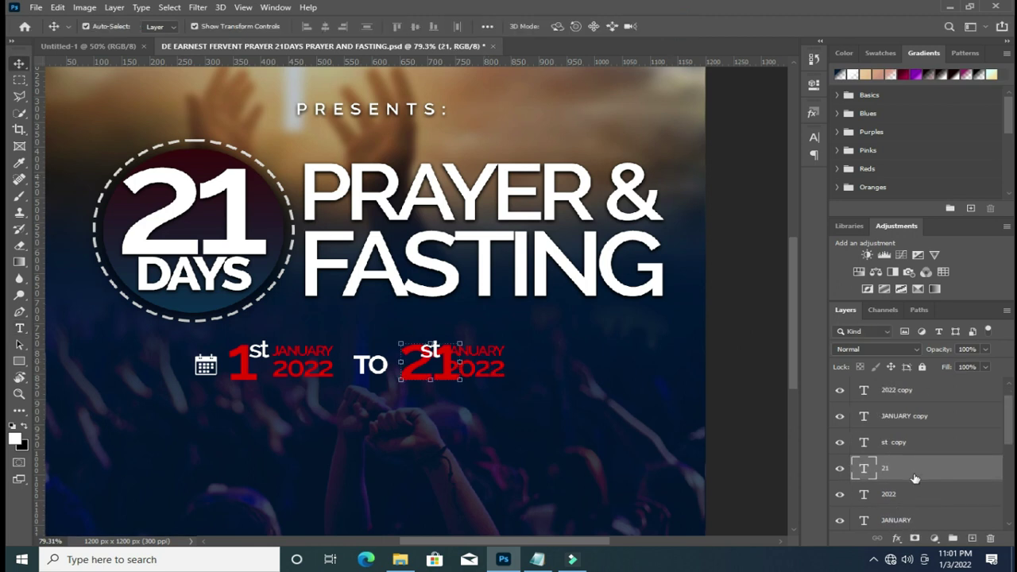
Nudge the second JANUARY 2022 and its st superscript right to clear the 21.
click(500, 371)
shift+click(911, 414)
key(shift+Right)
key(shift+Right)
key(shift+Right)
key(shift+Right)
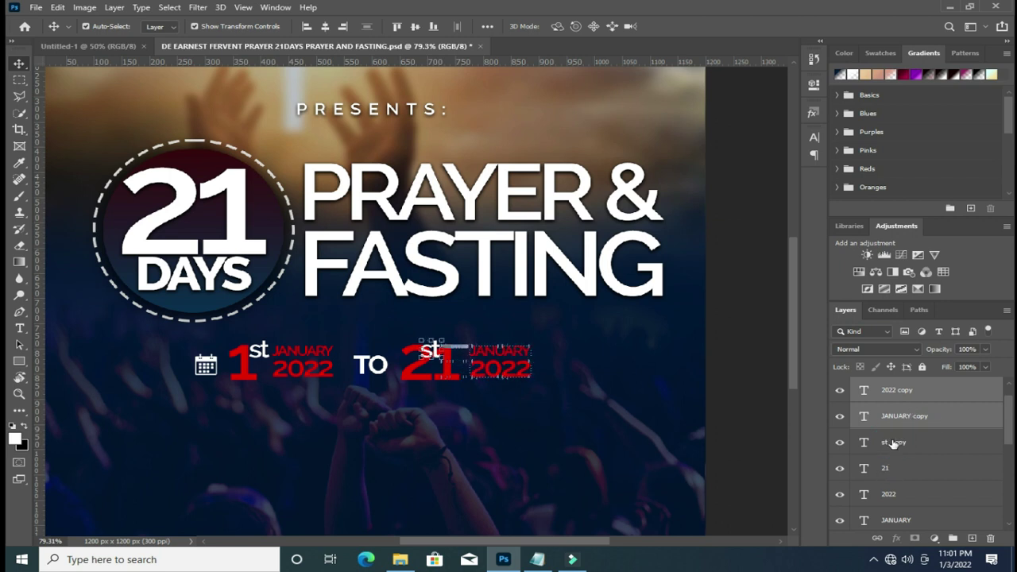
click(893, 442)
key(Right)
key(Right)
key(Right)
key(Right)
key(Right)
key(Right)
key(Right)
key(Right)
key(Right)
key(Right)
key(Right)
key(Right)
key(Right)
key(Right)
key(Right)
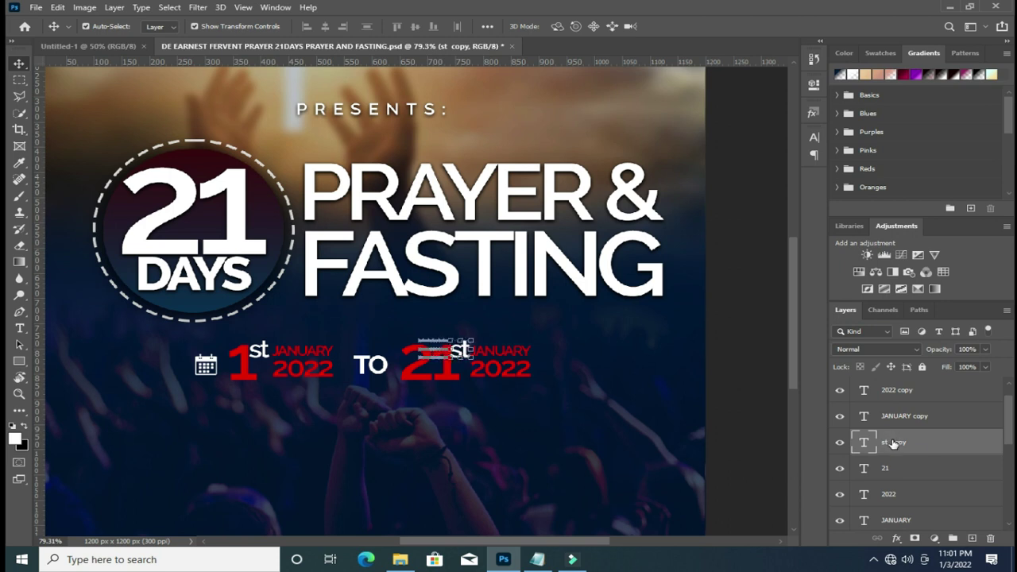
click(749, 325)
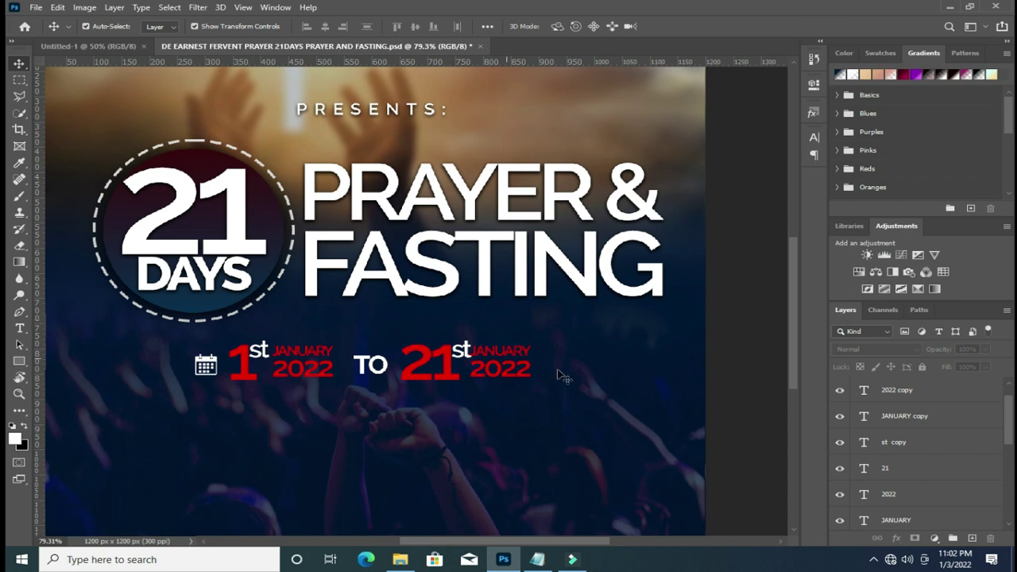
Nudge the second JANUARY 2022 slightly further right.
click(903, 416)
shift+click(904, 390)
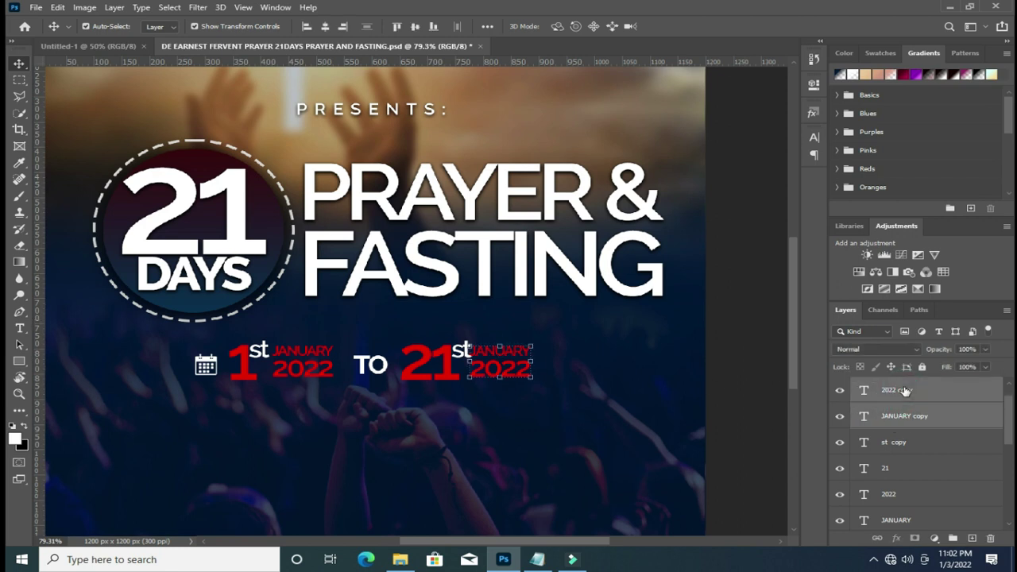
key(Right)
key(Right)
key(Right)
key(Right)
click(726, 277)
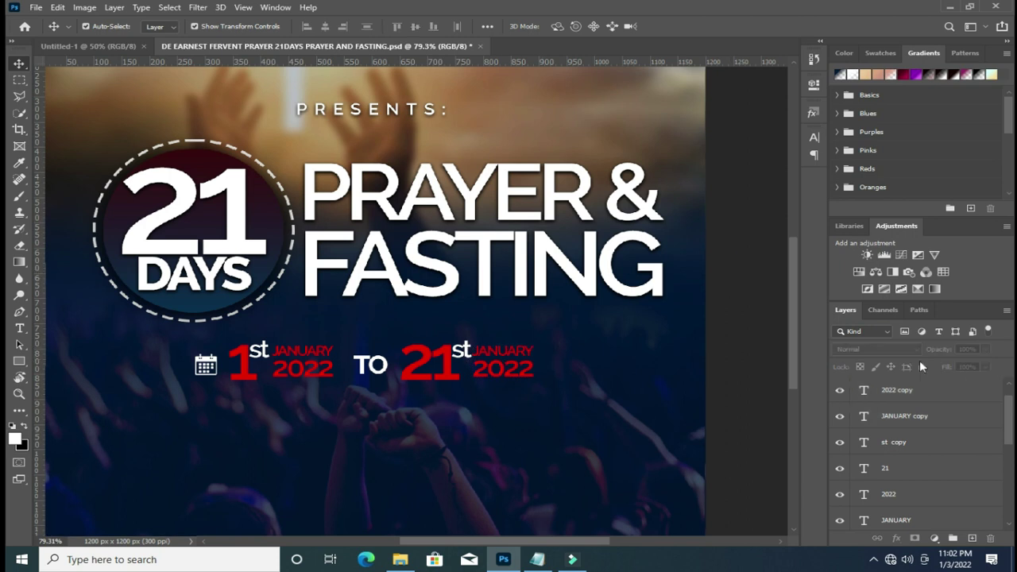
click(915, 397)
click(919, 417)
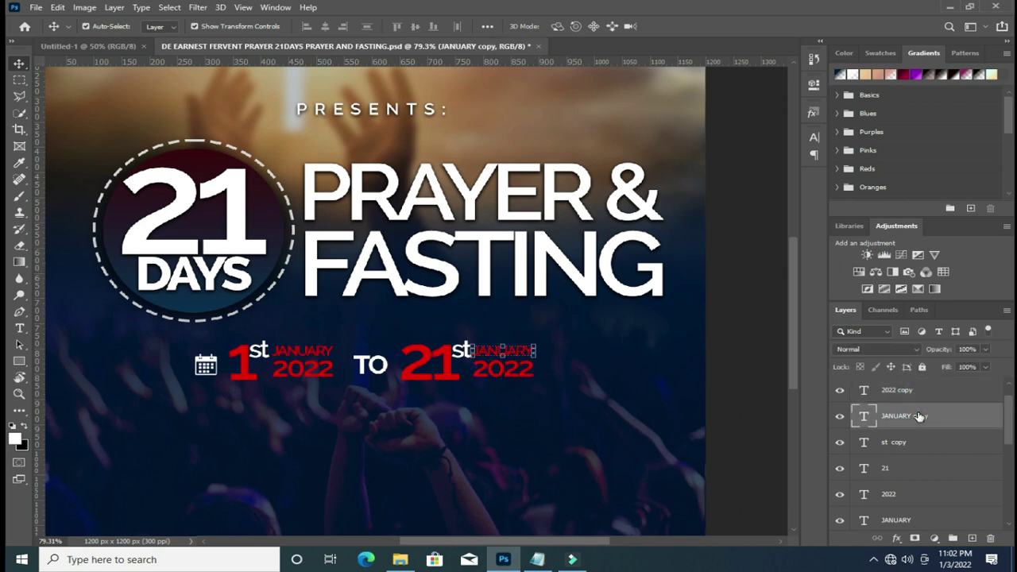
shift+click(910, 391)
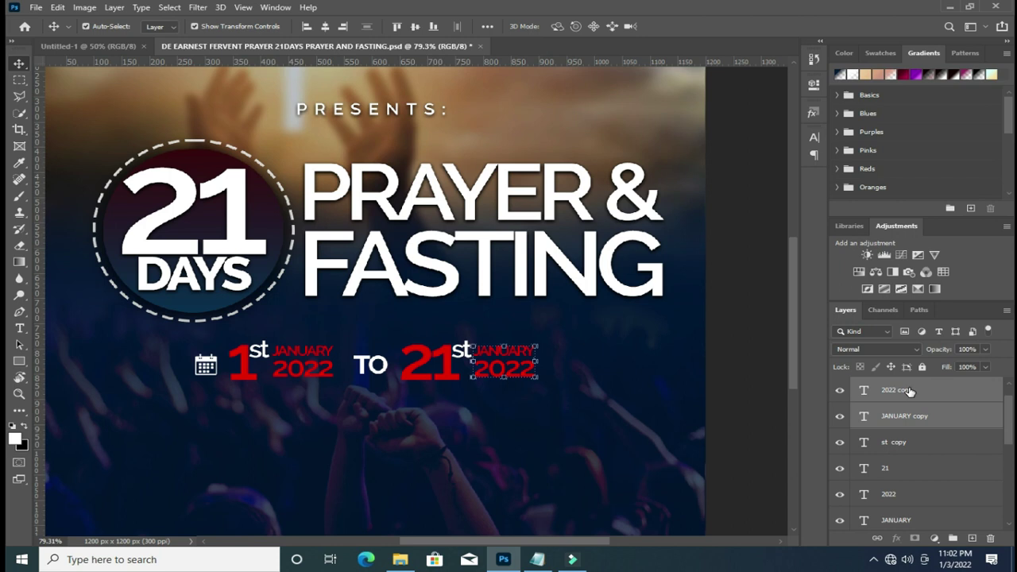
click(723, 262)
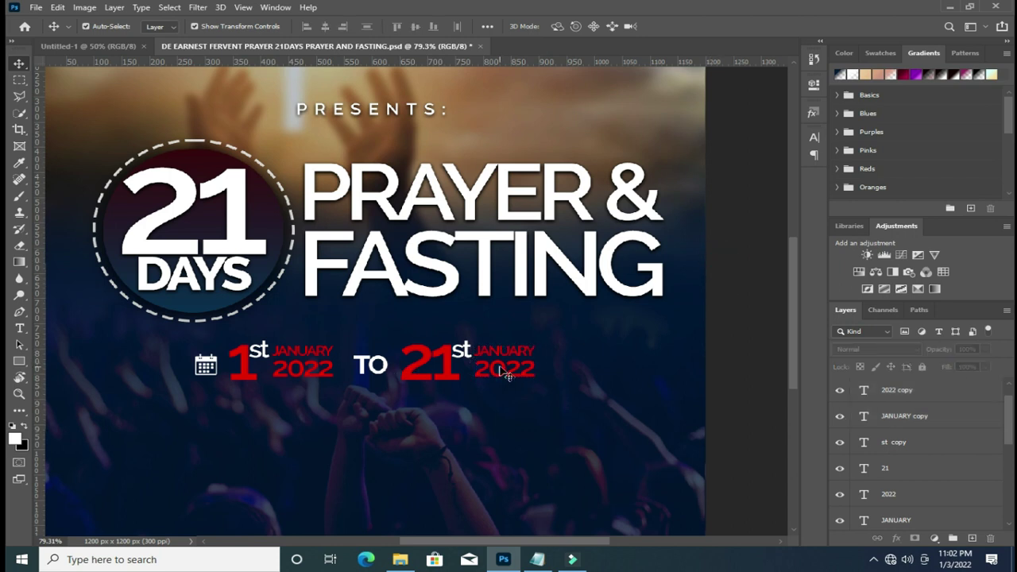
Select the 21 text layer.
scroll(496, 371, down, 2)
scroll(493, 381, up, 1)
scroll(477, 402, up, 2)
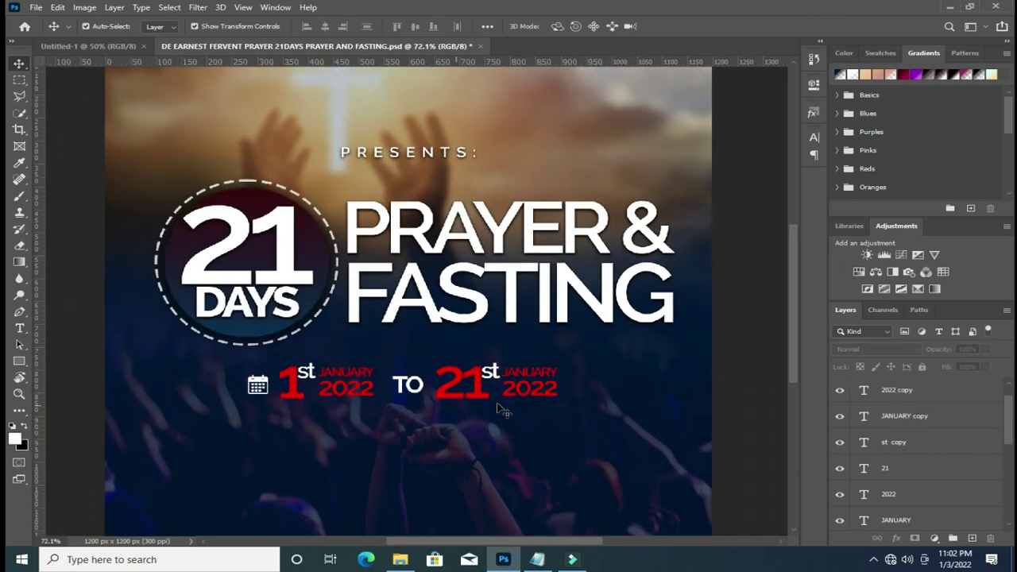
scroll(524, 397, up, 1)
click(464, 383)
Duplicate the 21 layer and place the copy beneath the first date.
drag(921, 468, 970, 540)
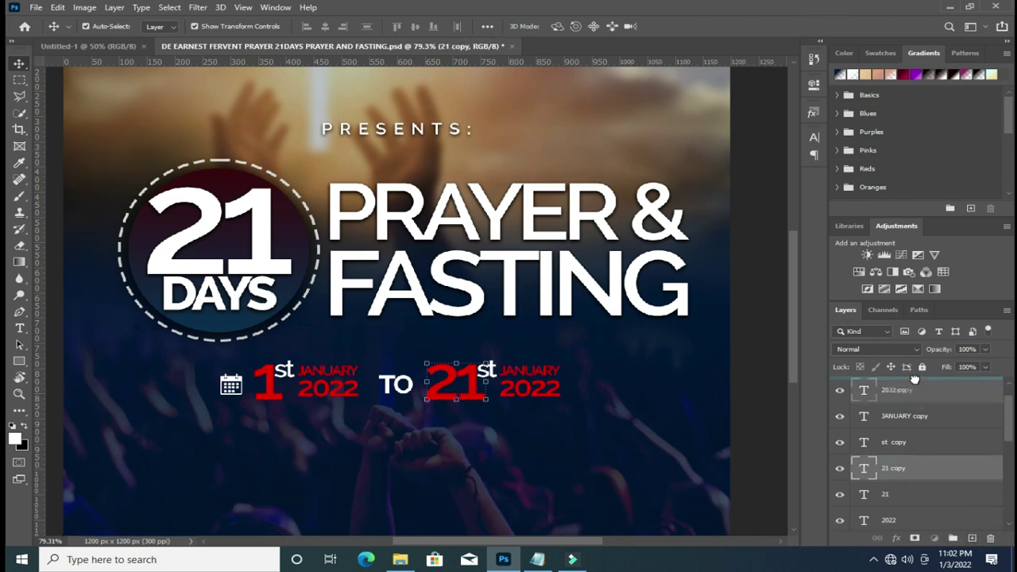
key(ctrl+shift+bracketright)
drag(474, 401, 300, 450)
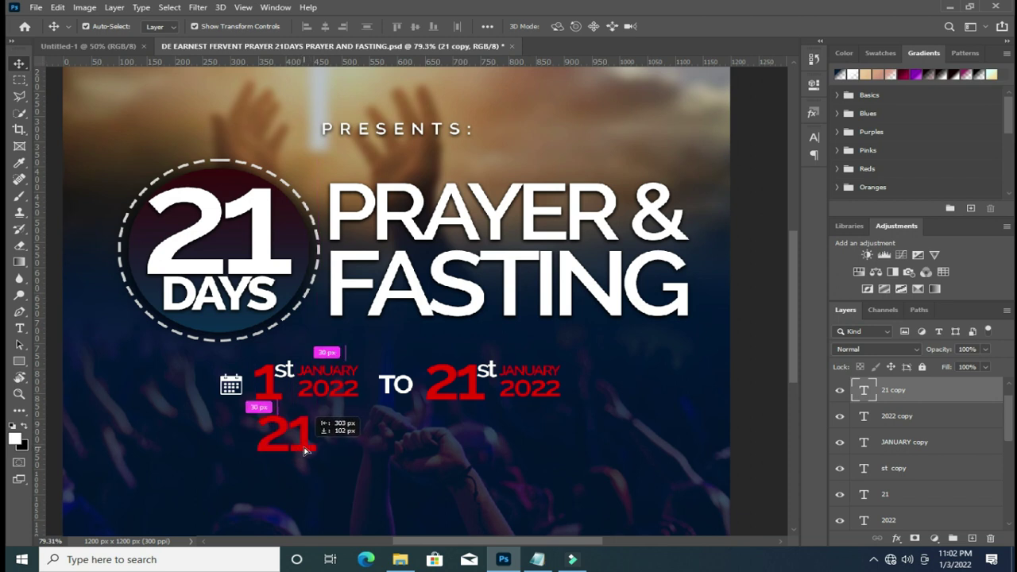
drag(300, 449, 302, 450)
click(908, 419)
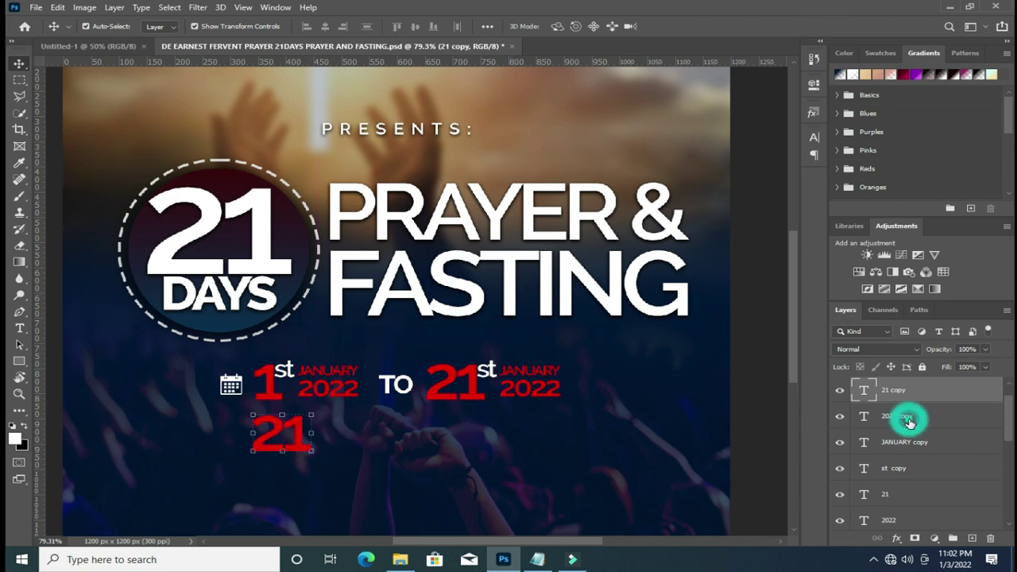
Import the Time clock image, shrink it and place it left of the new 21.
click(400, 560)
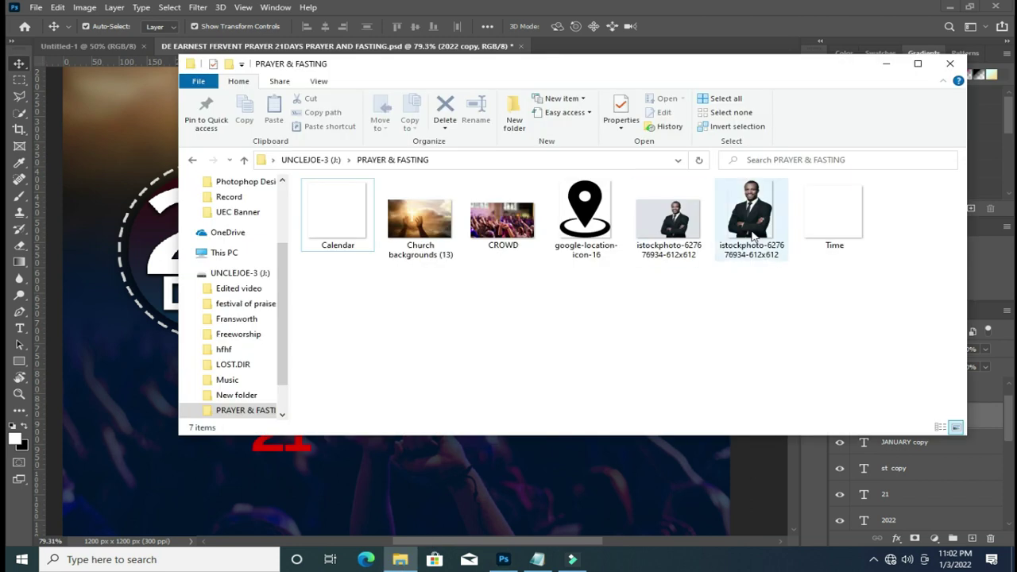
mouse_move(834, 213)
mouse_down()
mouse_move(501, 561)
mouse_move(421, 468)
mouse_up()
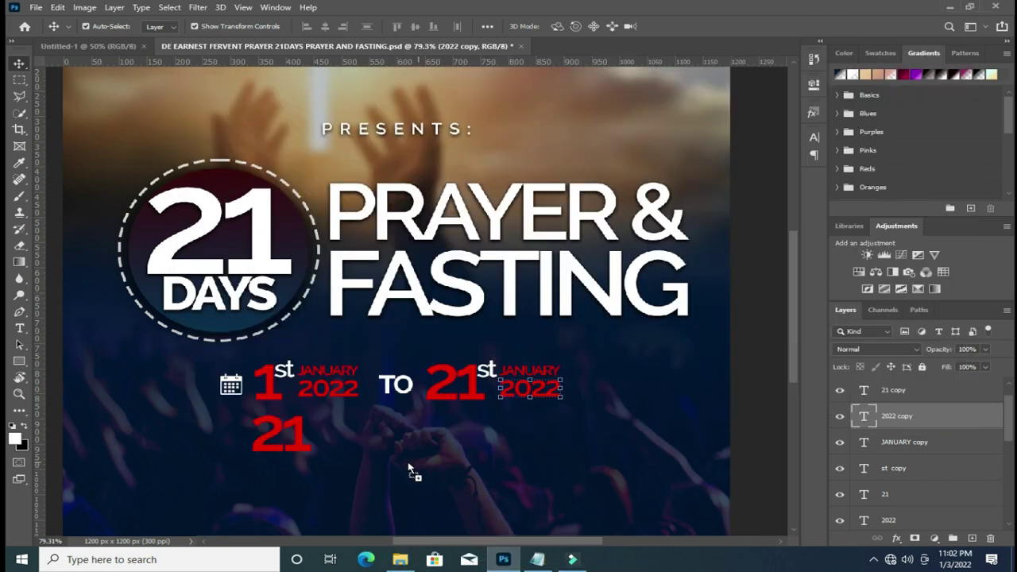
drag(208, 431, 353, 285)
mouse_move(492, 302)
mouse_down()
mouse_move(332, 300)
mouse_move(242, 435)
mouse_move(230, 436)
mouse_up()
scroll(235, 432, up, 2)
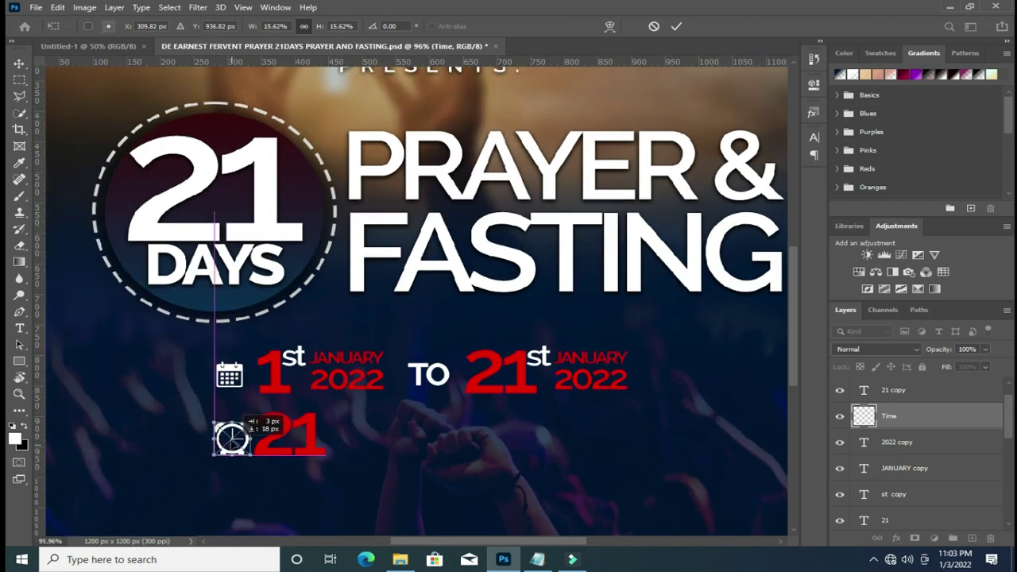
drag(251, 417, 242, 426)
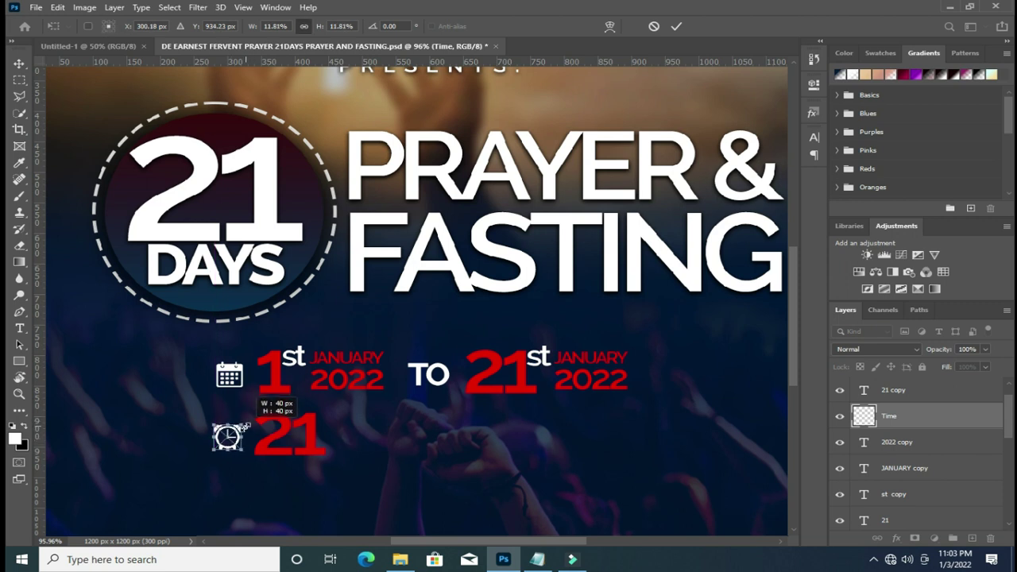
click(674, 27)
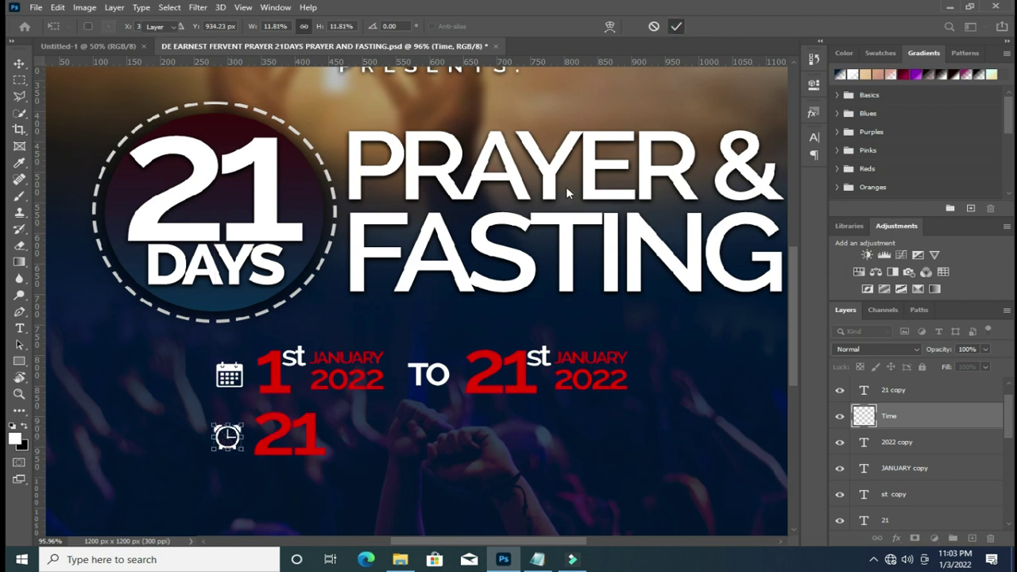
scroll(718, 372, down, 3)
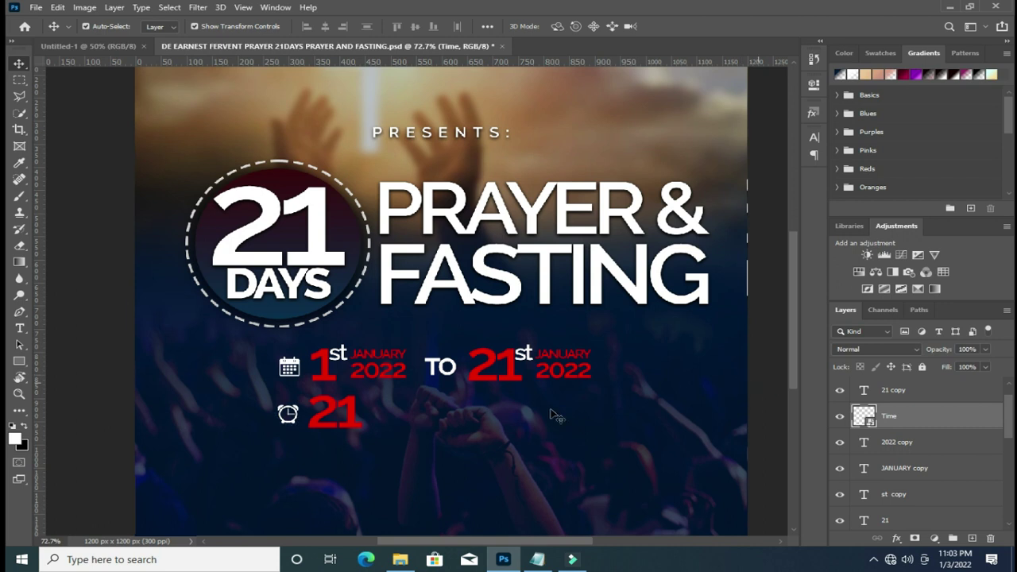
scroll(516, 413, up, 2)
click(333, 415)
Change the copied 21 beside the clock to 6pm.
click(290, 409)
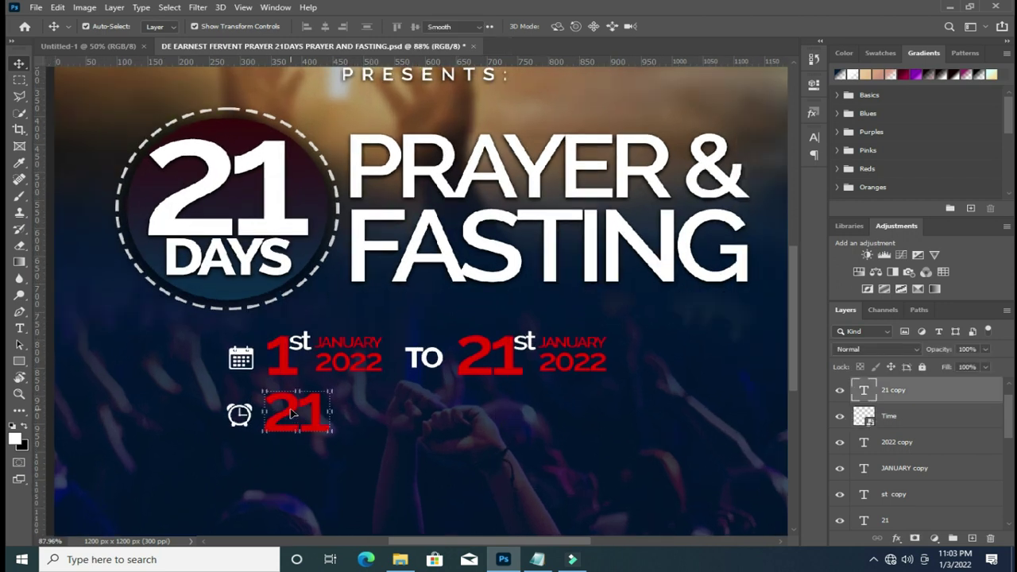
double_click(290, 409)
text(6)
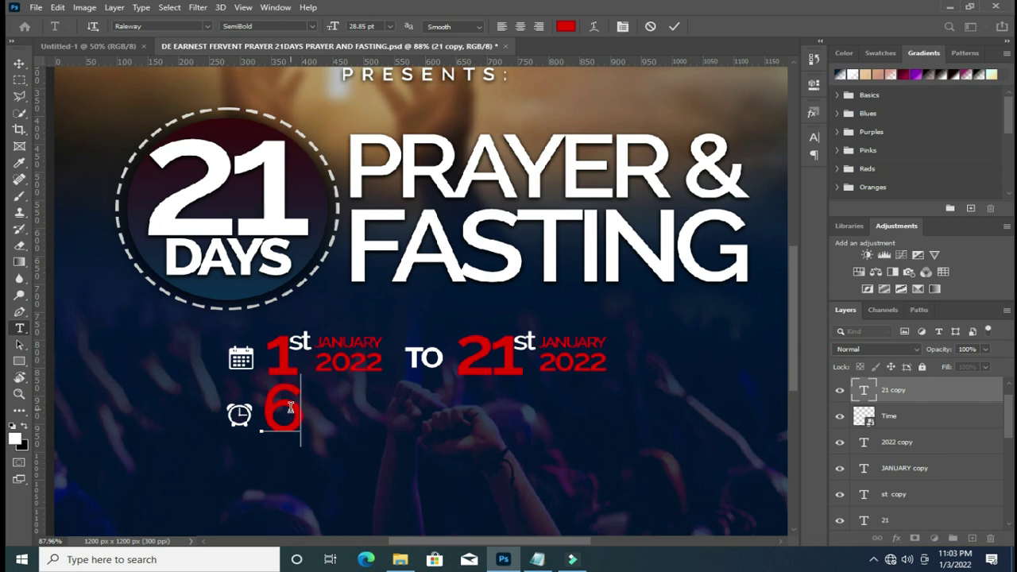
text(pm)
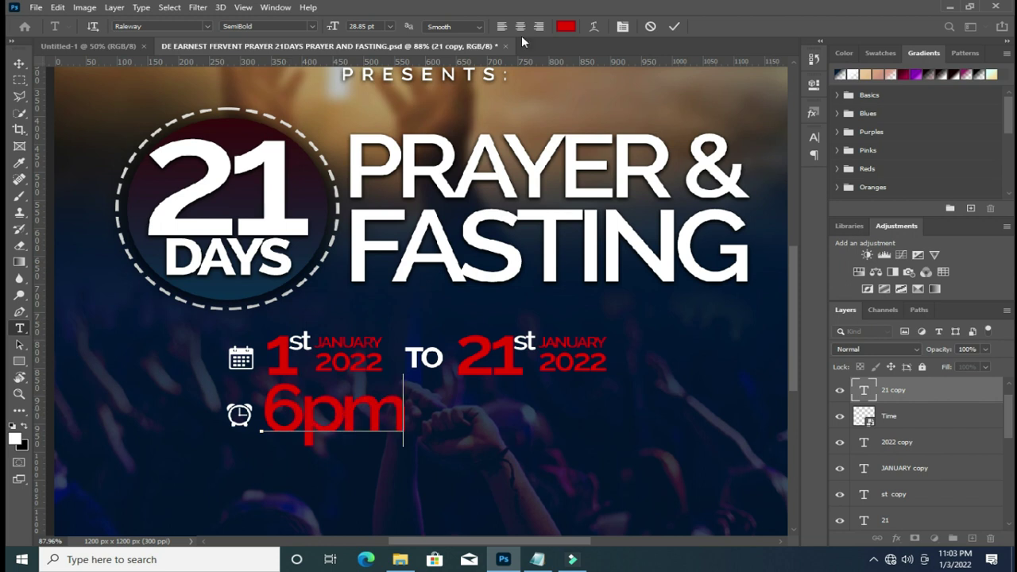
key(ctrl+Return)
key(v)
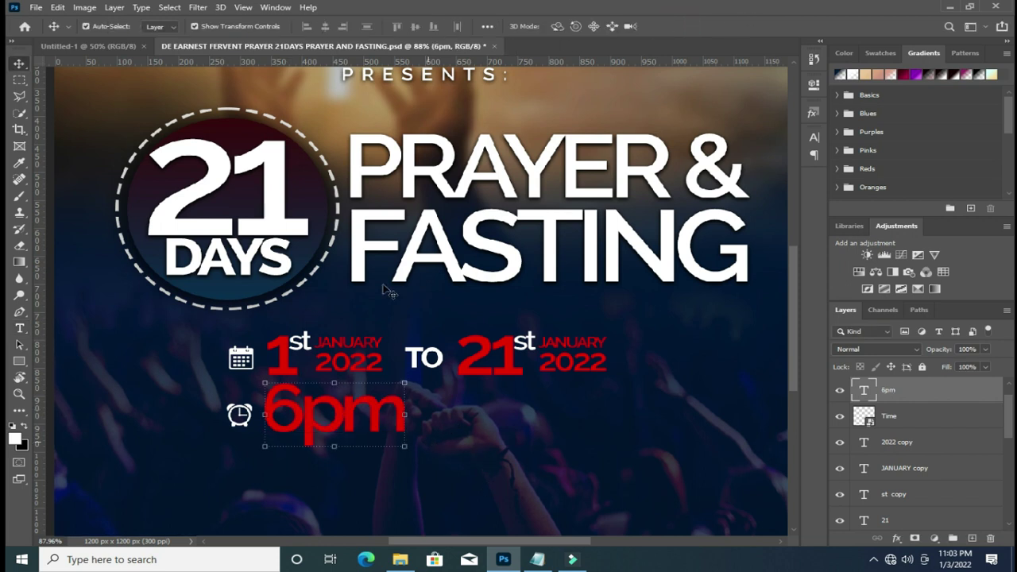
Make 6pm Bold and nudge it down slightly.
key(t)
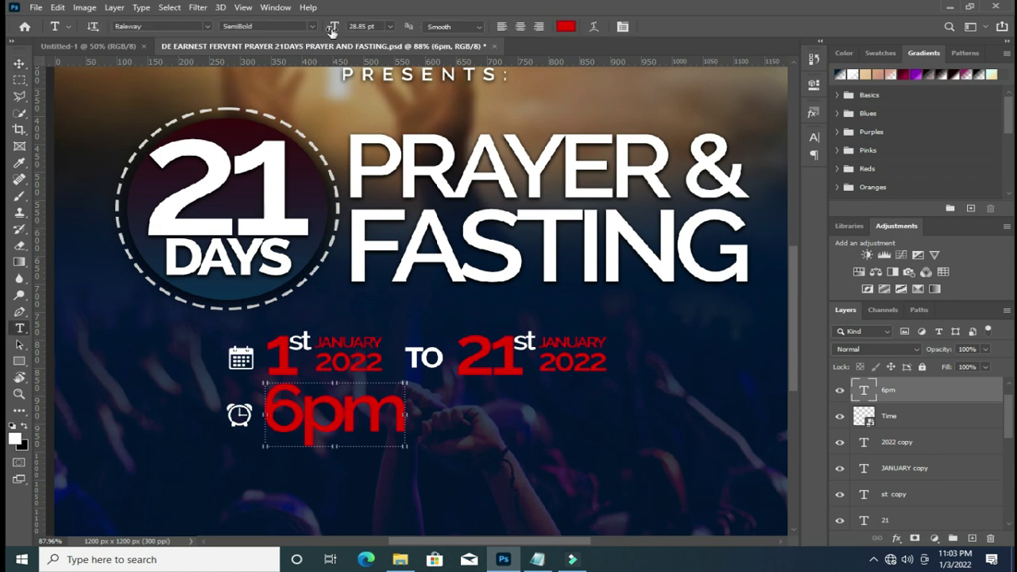
click(313, 28)
click(262, 132)
click(20, 67)
drag(367, 444, 367, 446)
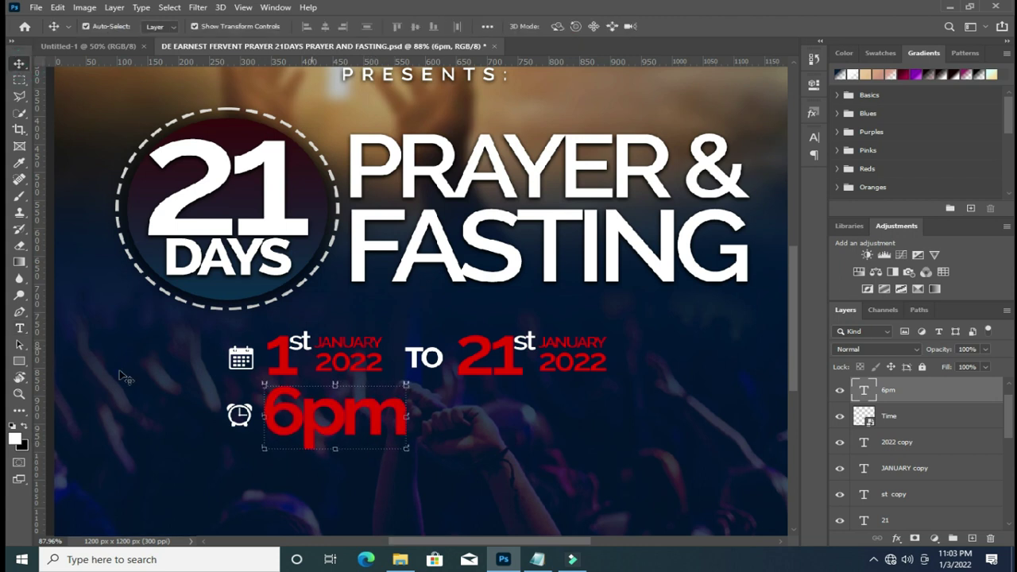
click(20, 330)
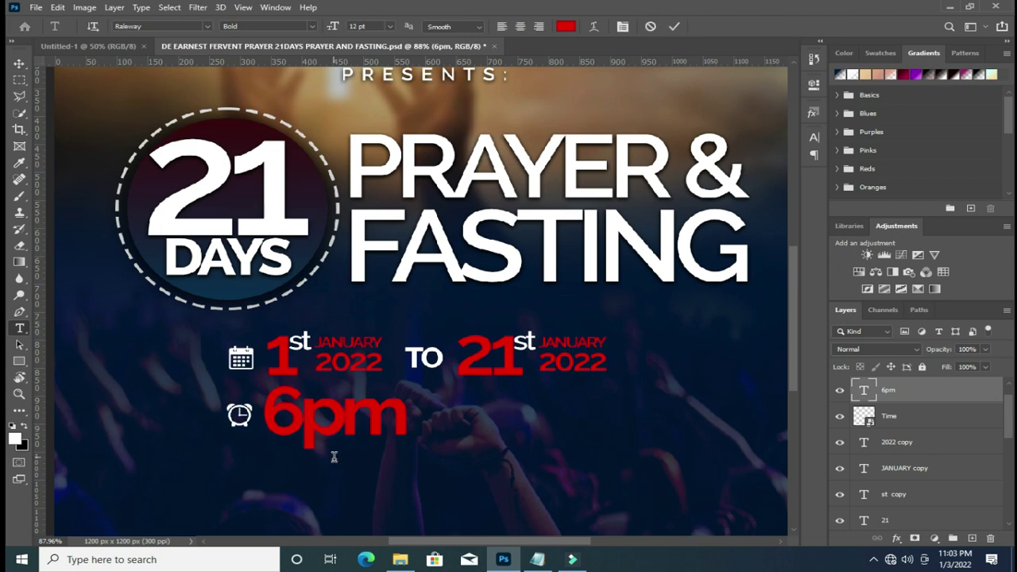
Type DAILY below 6pm in white and commit it.
click(333, 456)
text(daily)
drag(390, 447, 332, 451)
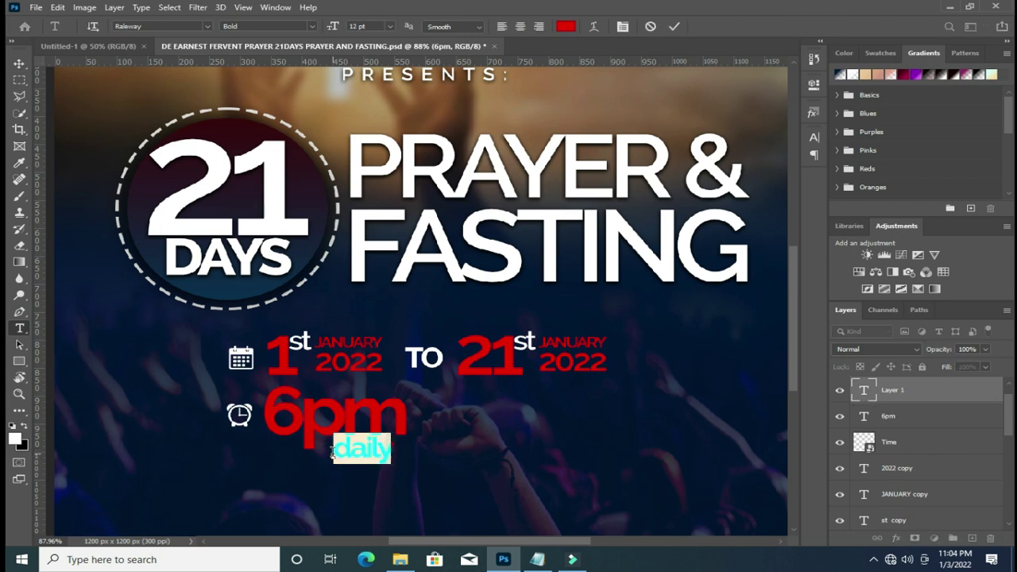
click(565, 26)
click(632, 151)
click(947, 146)
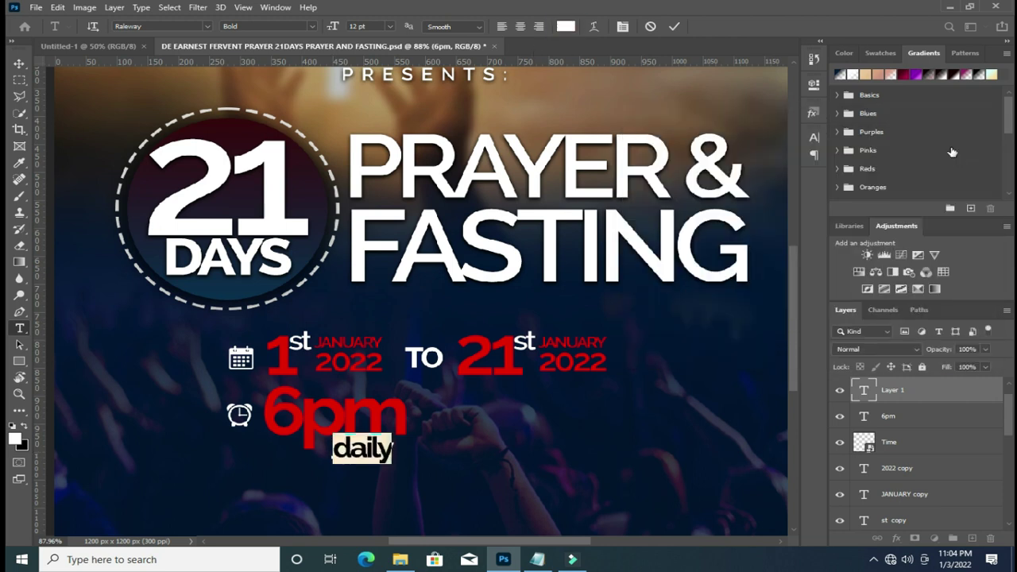
text(DAIL)
click(674, 26)
click(19, 62)
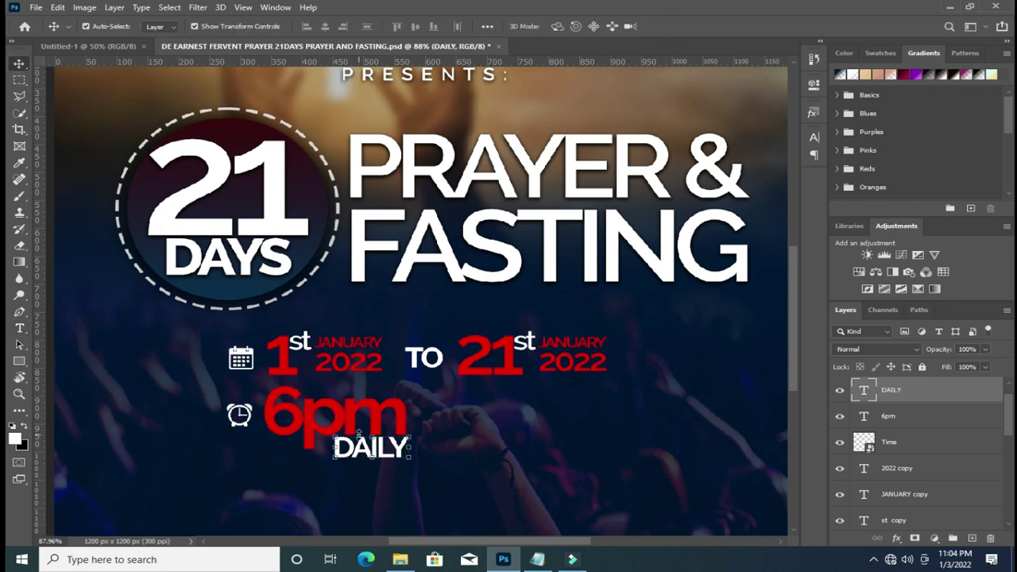
Scale the DAILY text down slightly.
alt+scroll(350, 436, up, 1)
drag(421, 464, 415, 469)
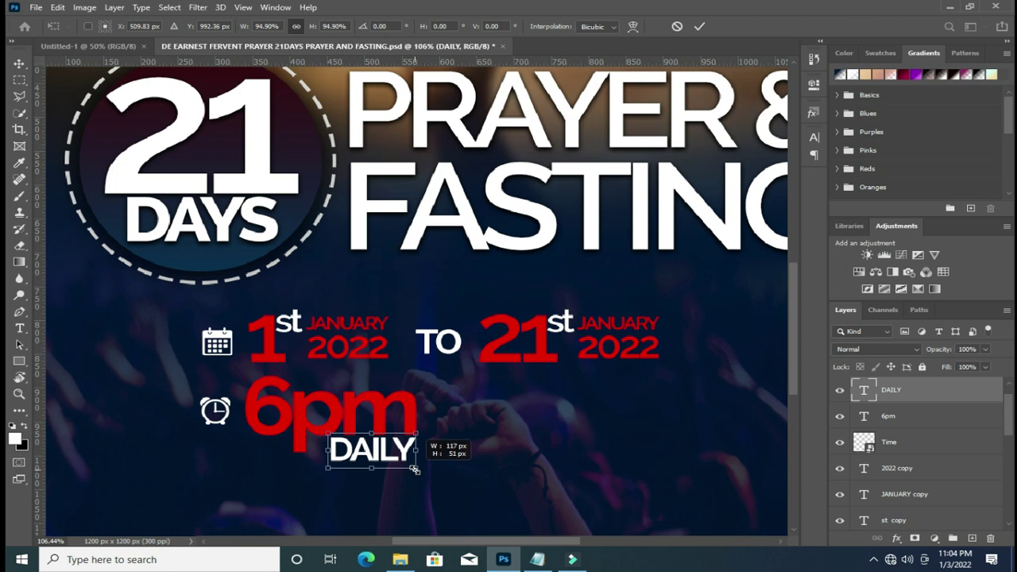
drag(319, 469, 343, 460)
Shrink DAILY further and tuck it under the pm.
click(699, 27)
key(ctrl+0)
click(712, 391)
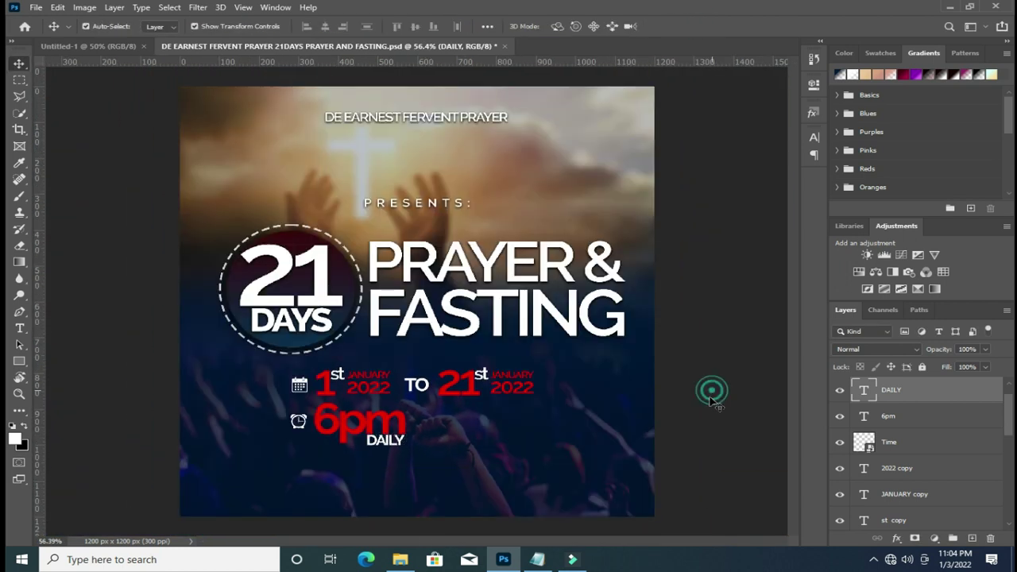
scroll(413, 445, up, 5)
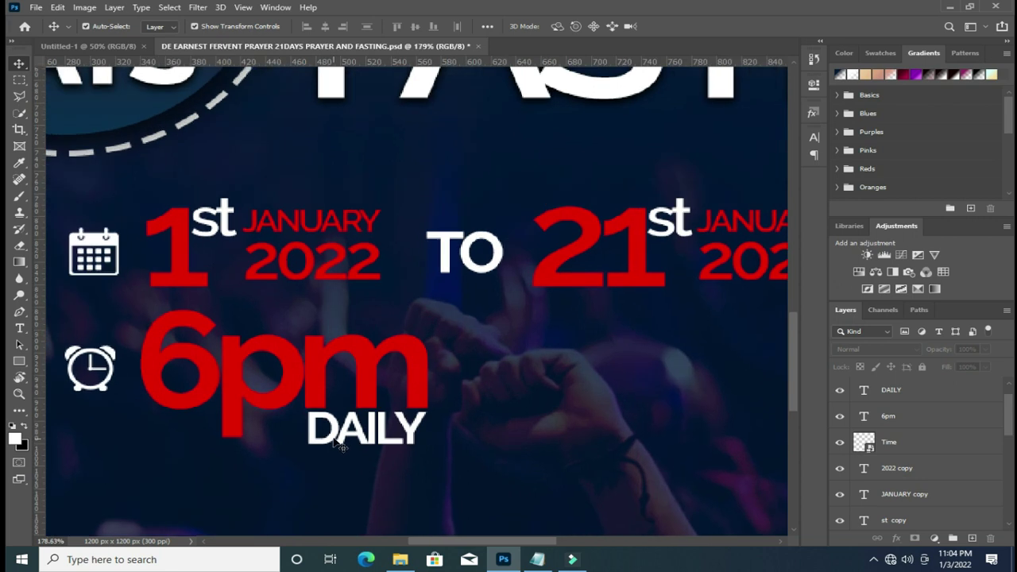
click(334, 438)
drag(309, 444, 317, 448)
click(698, 26)
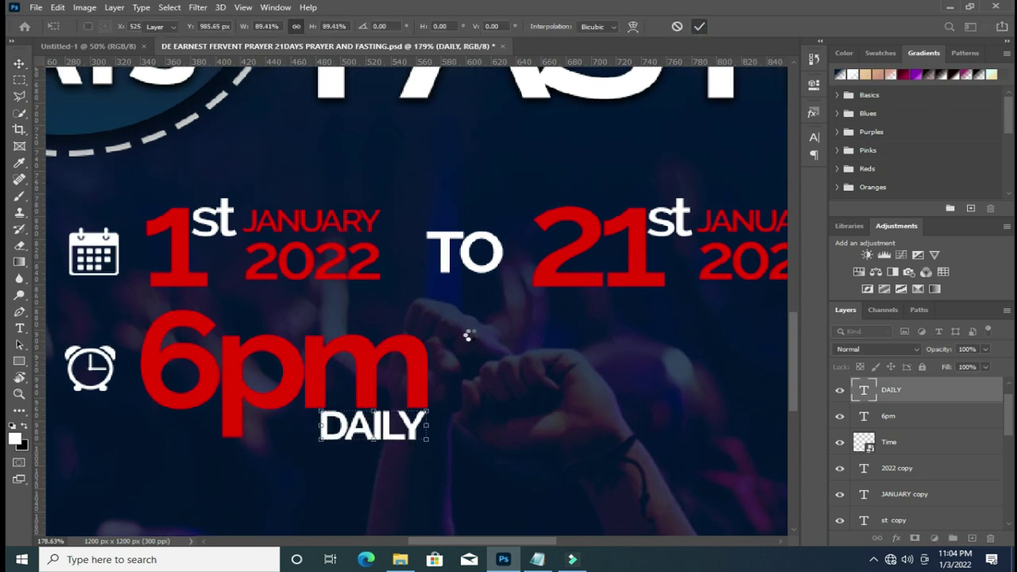
Select the layers from DAILY through Calendar and group them into Group 1.
scroll(476, 342, down, 1)
scroll(628, 359, down, 1)
scroll(457, 367, down, 2)
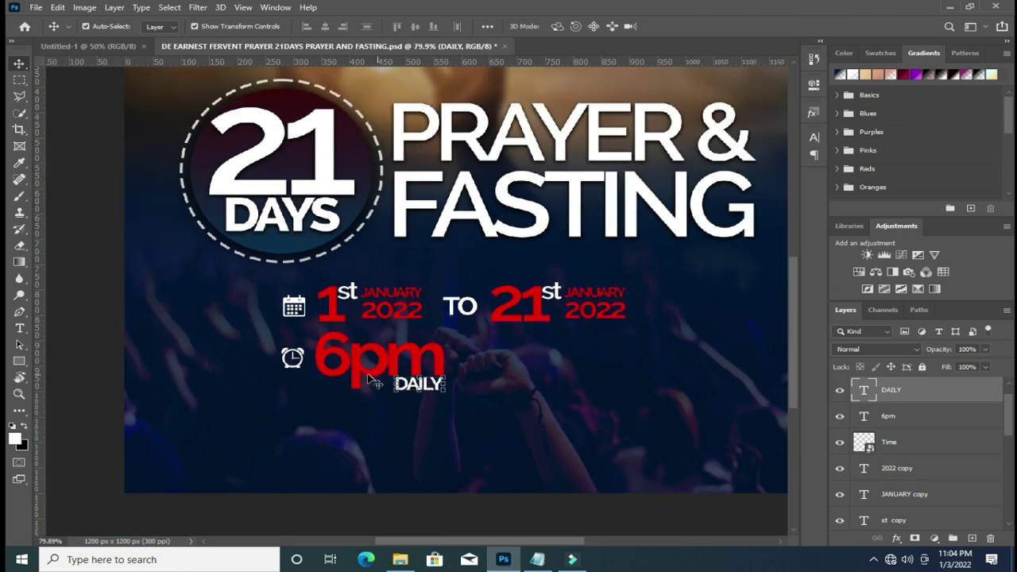
scroll(116, 368, down, 1)
click(526, 516)
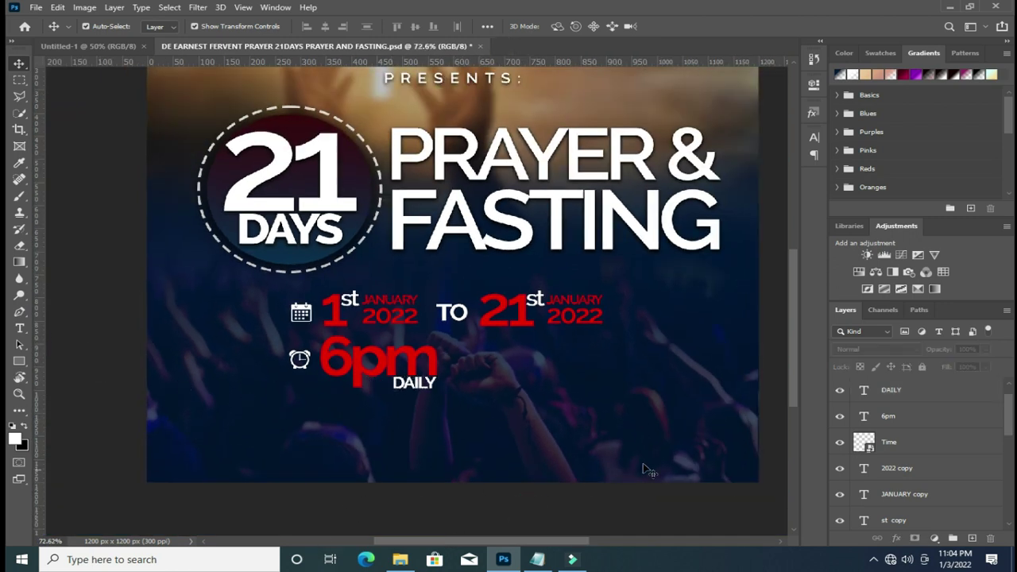
click(901, 390)
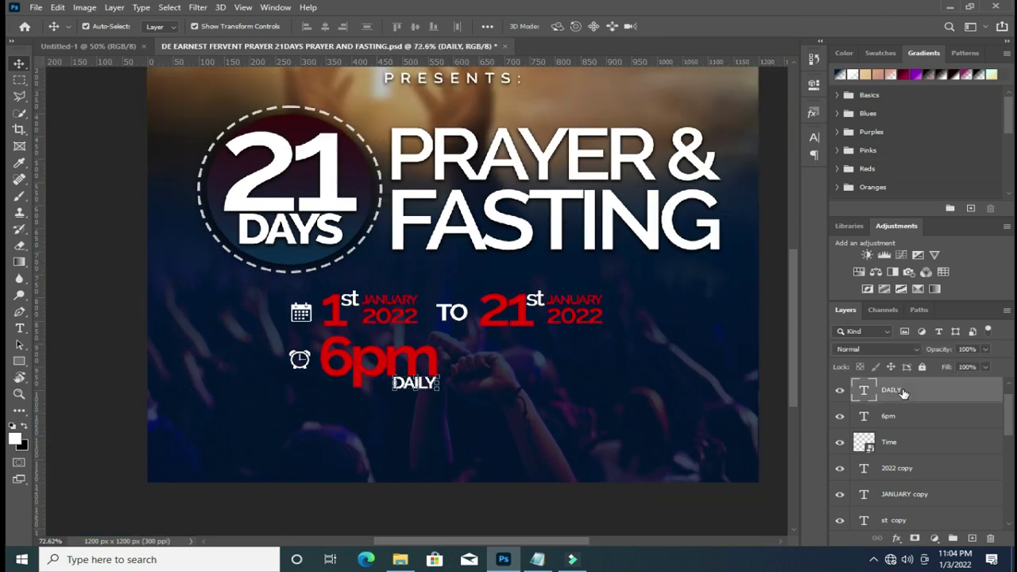
scroll(887, 473, down, 3)
scroll(894, 488, down, 3)
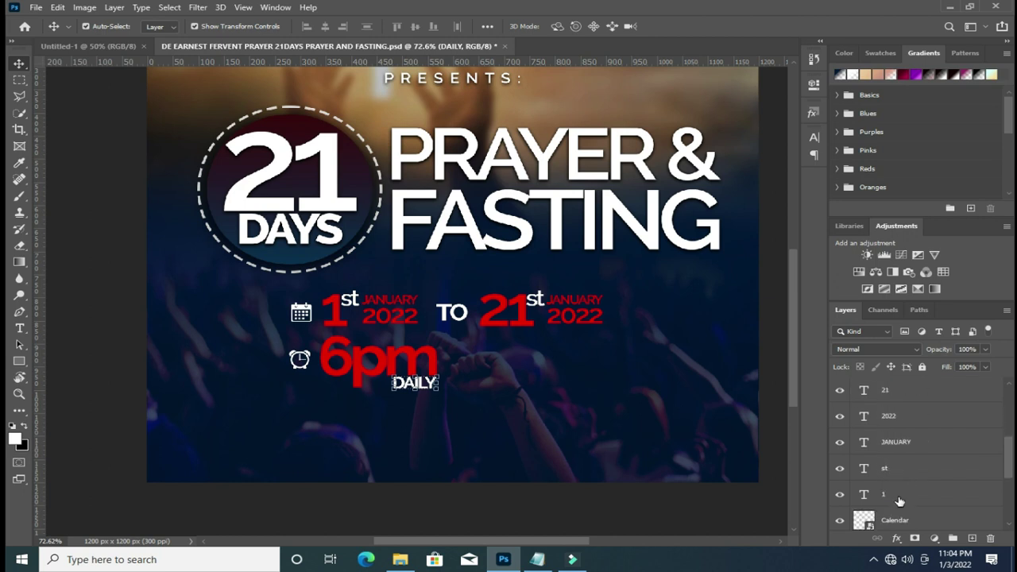
scroll(899, 499, down, 1)
shift+click(900, 494)
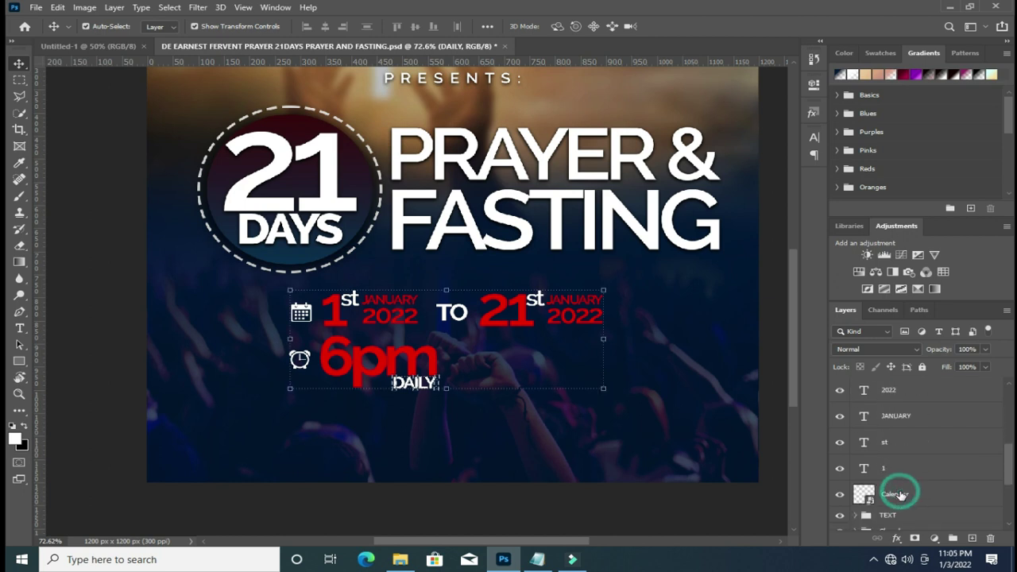
key(ctrl+g)
double_click(889, 384)
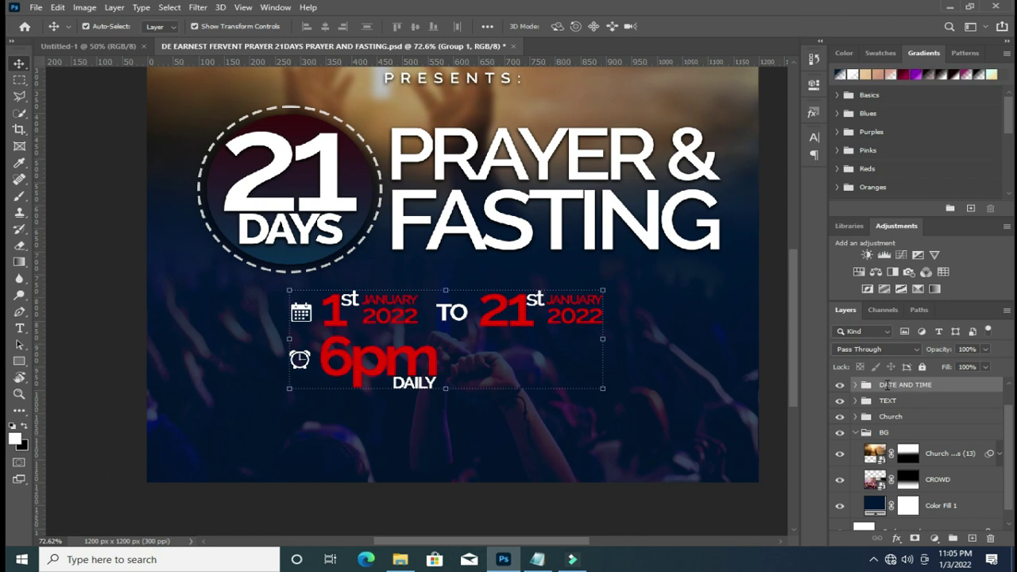
Confirm the DATE AND TIME group name and draw a full-width rectangle along the poster's bottom.
key(Return)
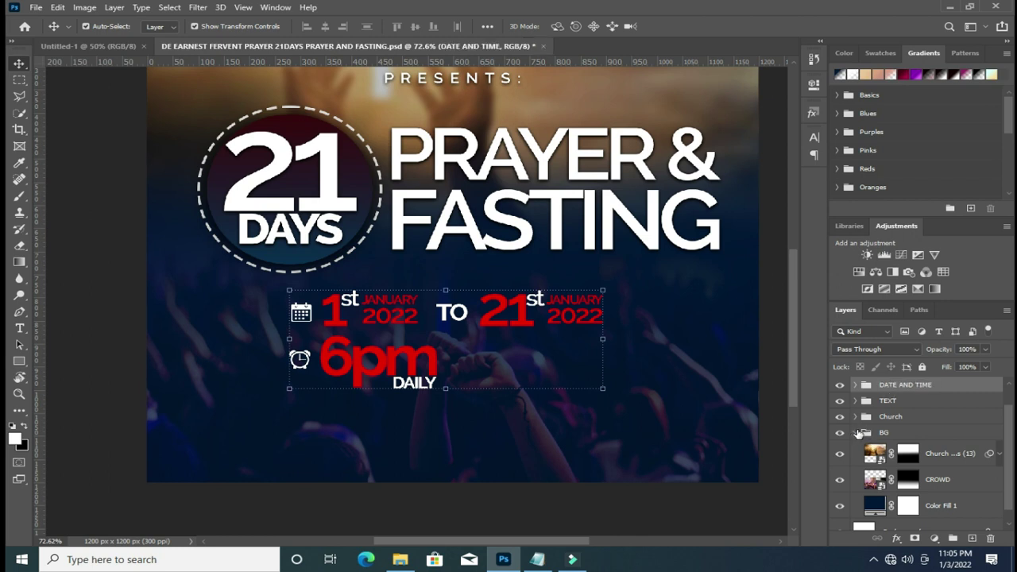
click(947, 455)
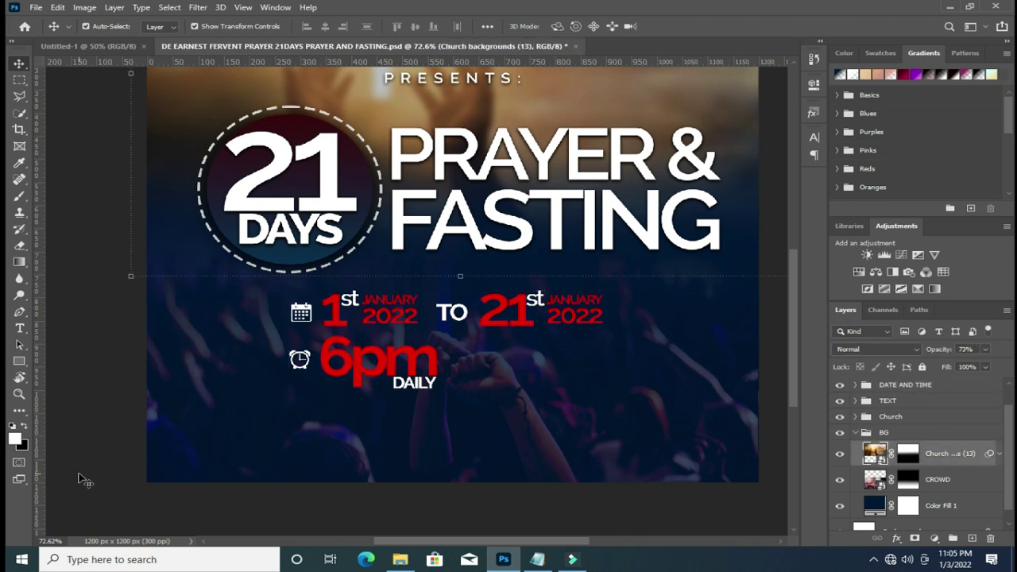
right_click(17, 362)
click(76, 359)
drag(131, 454, 764, 491)
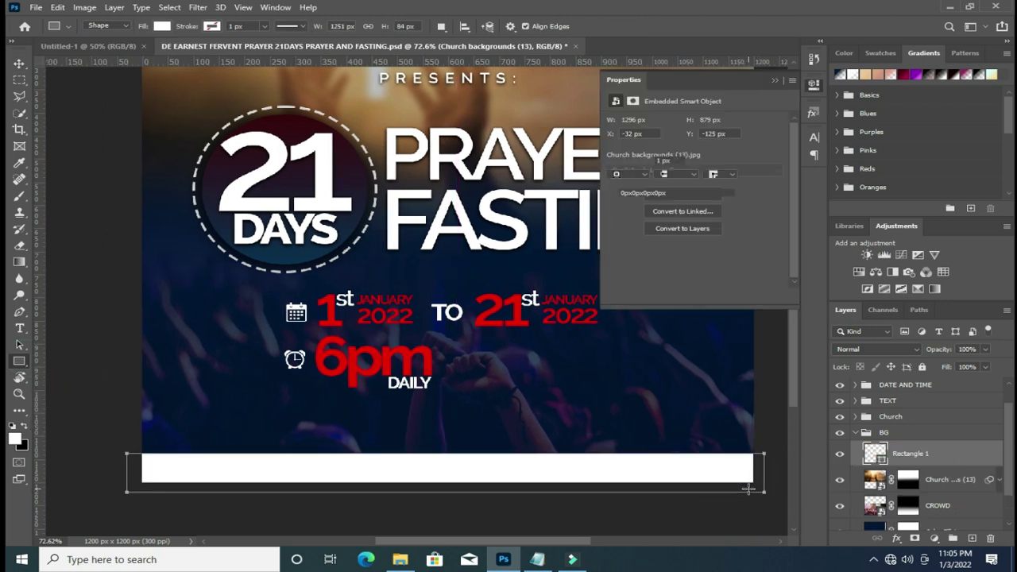
Fill the bottom bar with muted gold d9c36b and fit the whole poster in view.
click(615, 159)
click(732, 228)
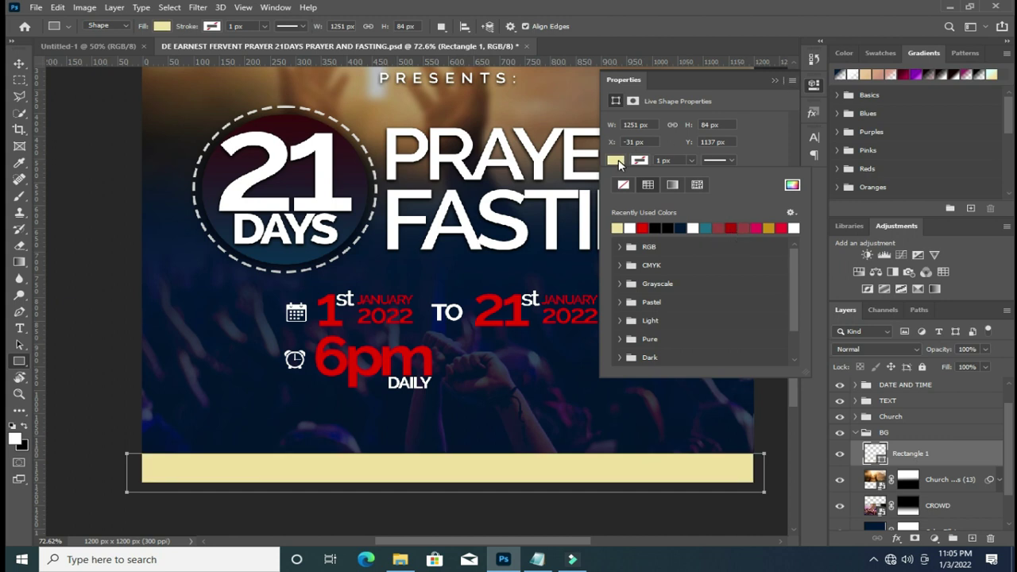
click(792, 184)
drag(713, 172, 725, 176)
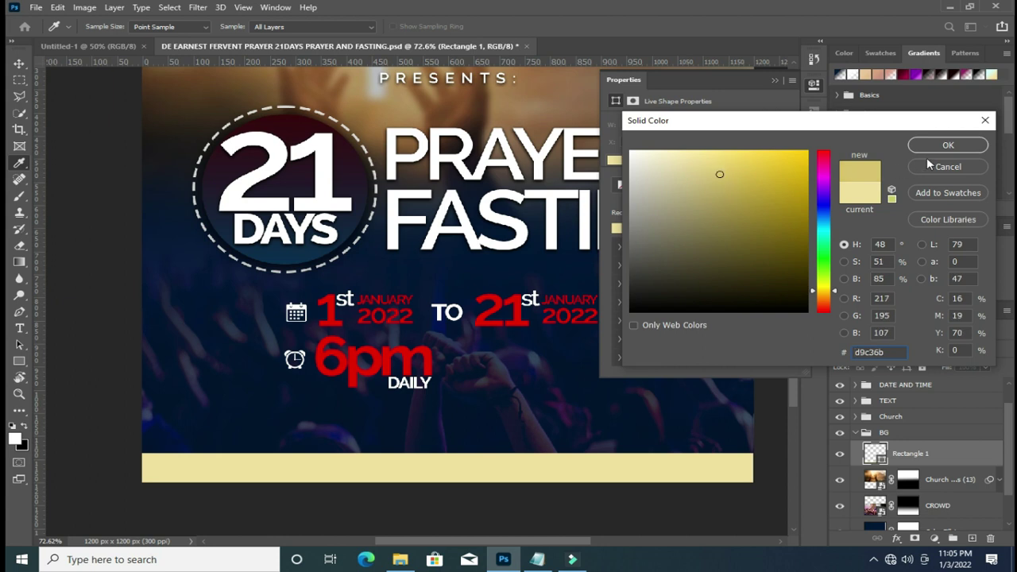
click(947, 144)
click(775, 79)
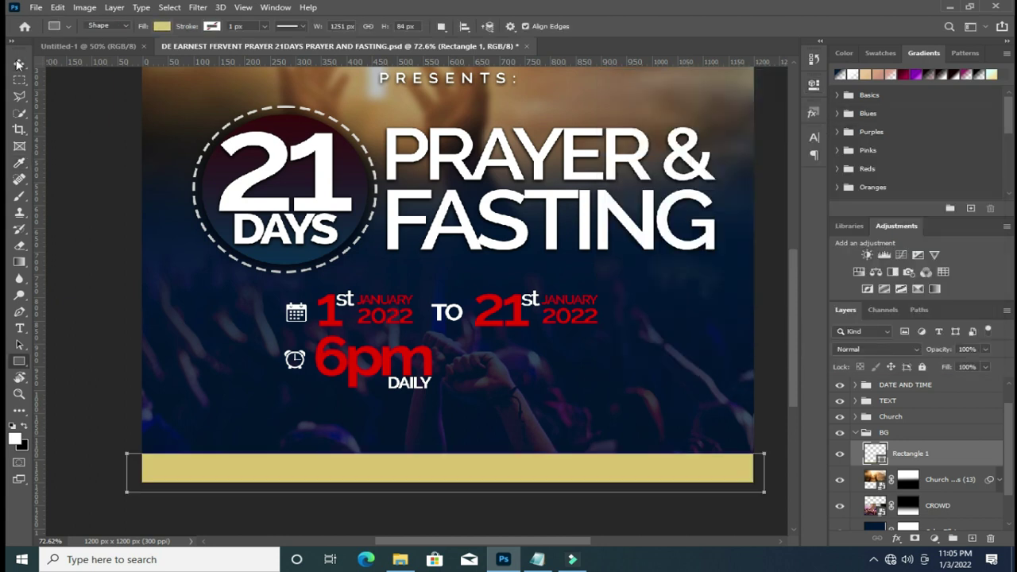
click(19, 62)
click(50, 109)
key(ctrl+0)
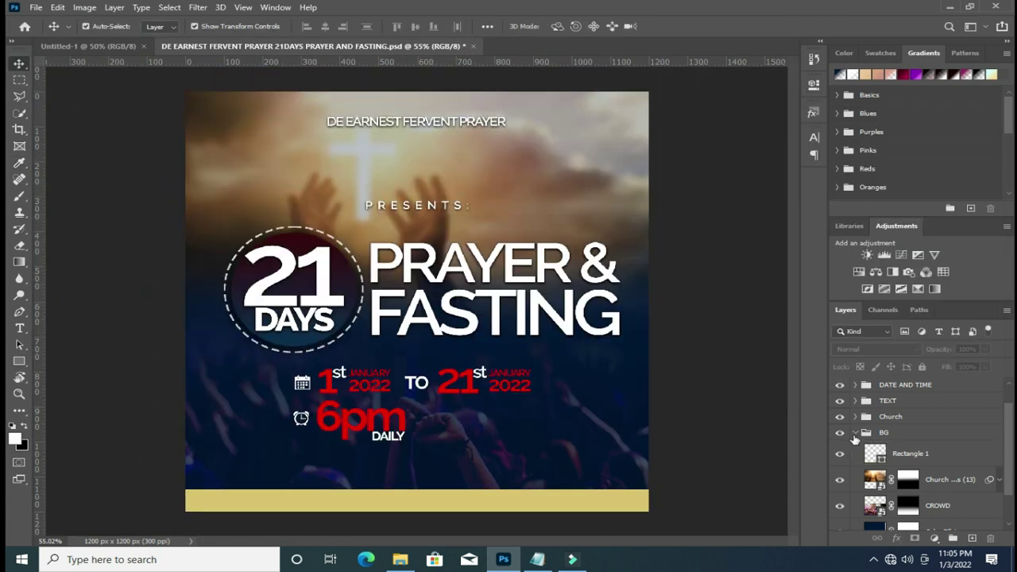
Move the TO text layer into the DATE AND TIME group.
click(855, 432)
key(ctrl+plus)
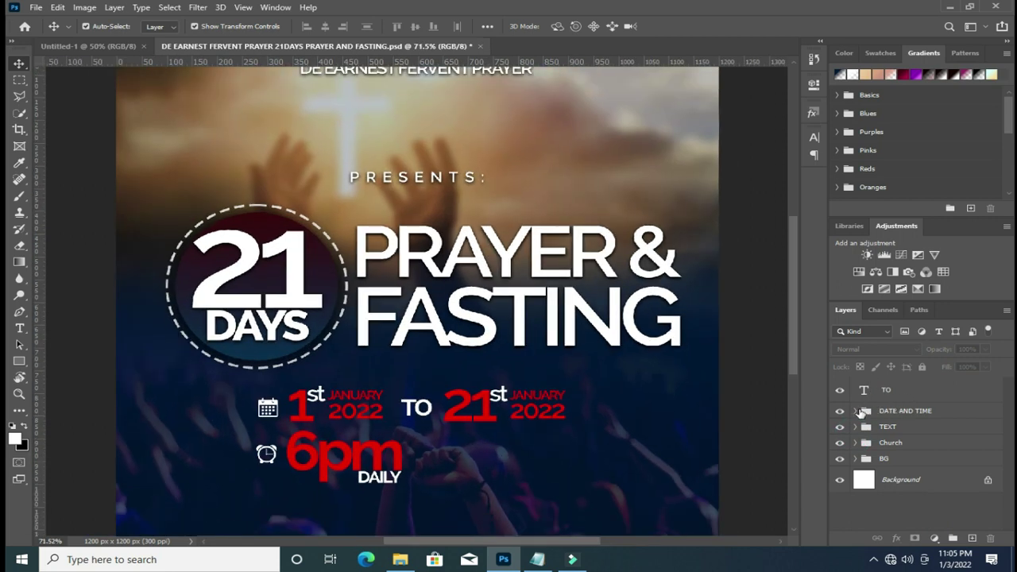
click(855, 410)
mouse_move(906, 394)
mouse_down()
mouse_move(911, 546)
mouse_move(912, 458)
mouse_up()
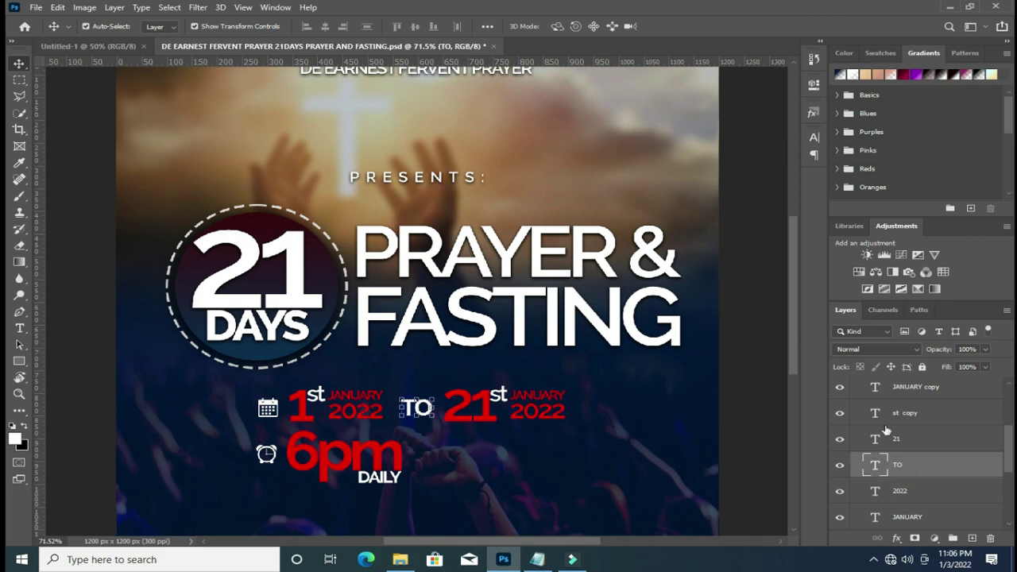
drag(912, 458, 876, 415)
scroll(876, 416, up, 2)
click(890, 385)
click(855, 385)
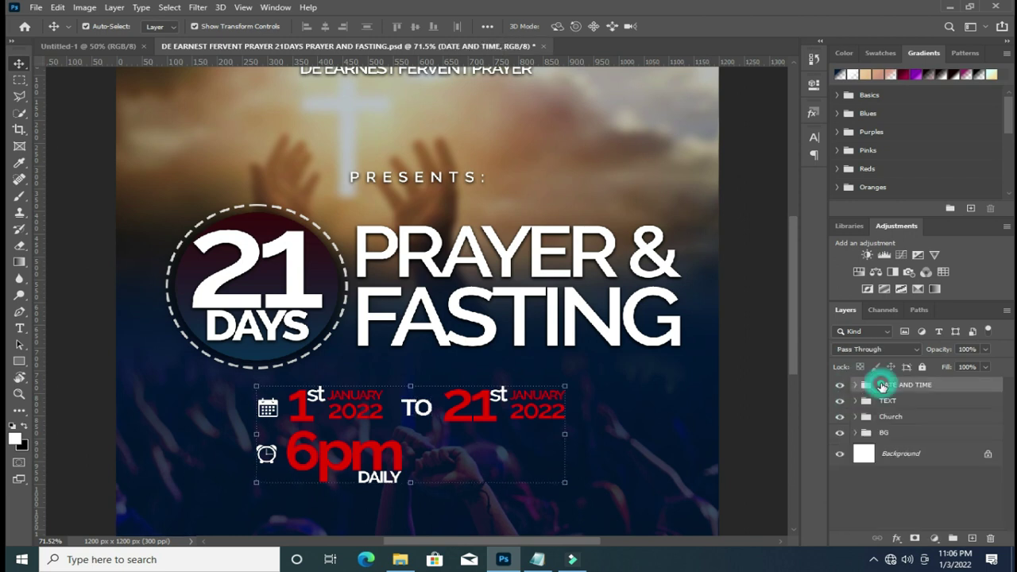
Scale the DATE AND TIME block down to 91.7%.
click(564, 481)
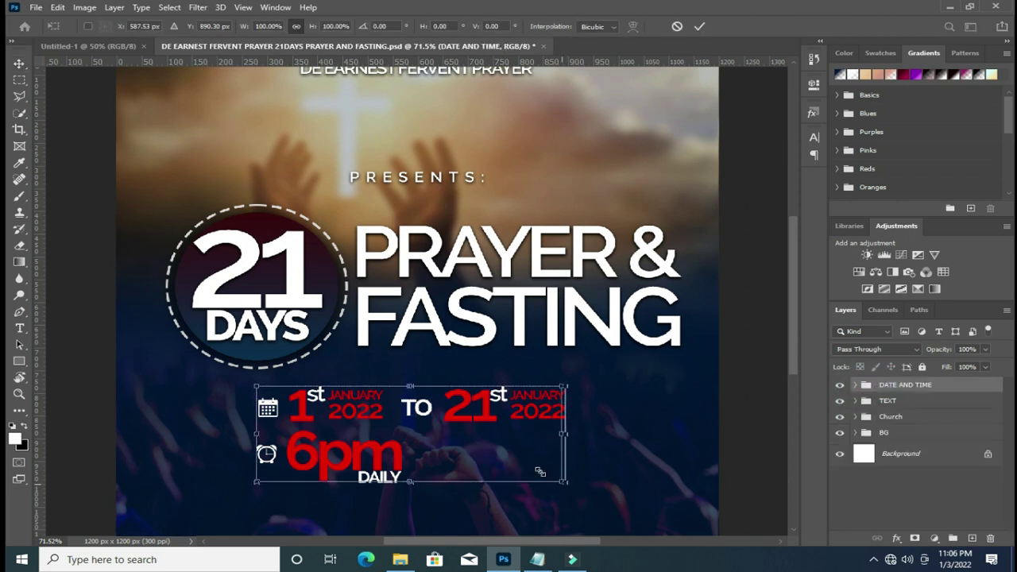
drag(540, 471, 556, 445)
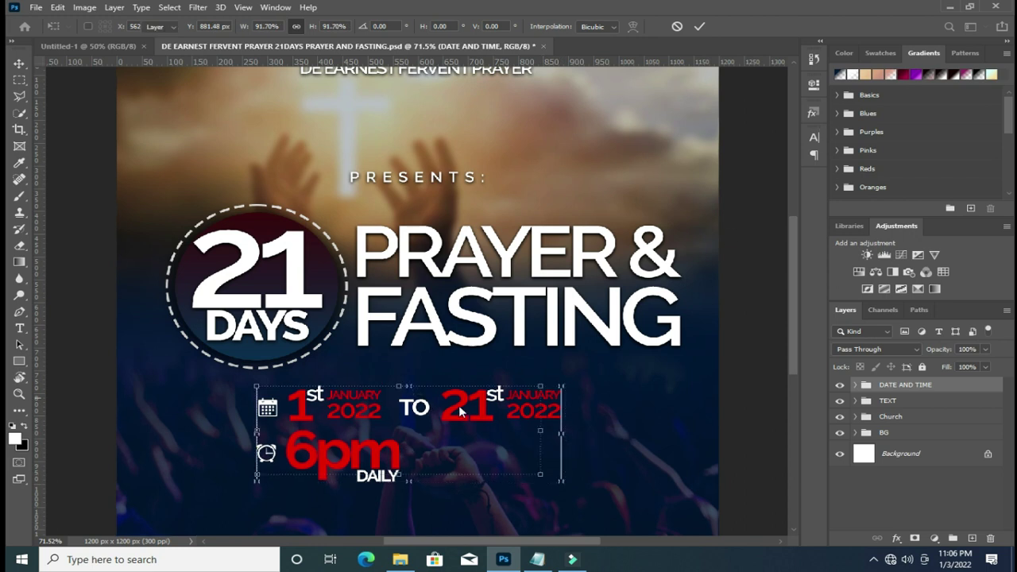
key(Return)
key(ctrl+0)
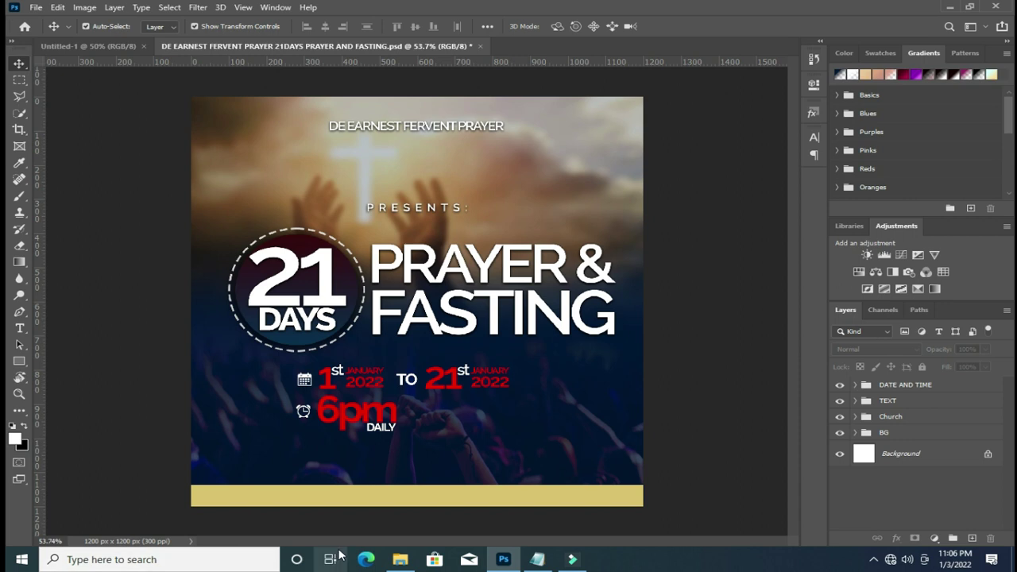
click(400, 560)
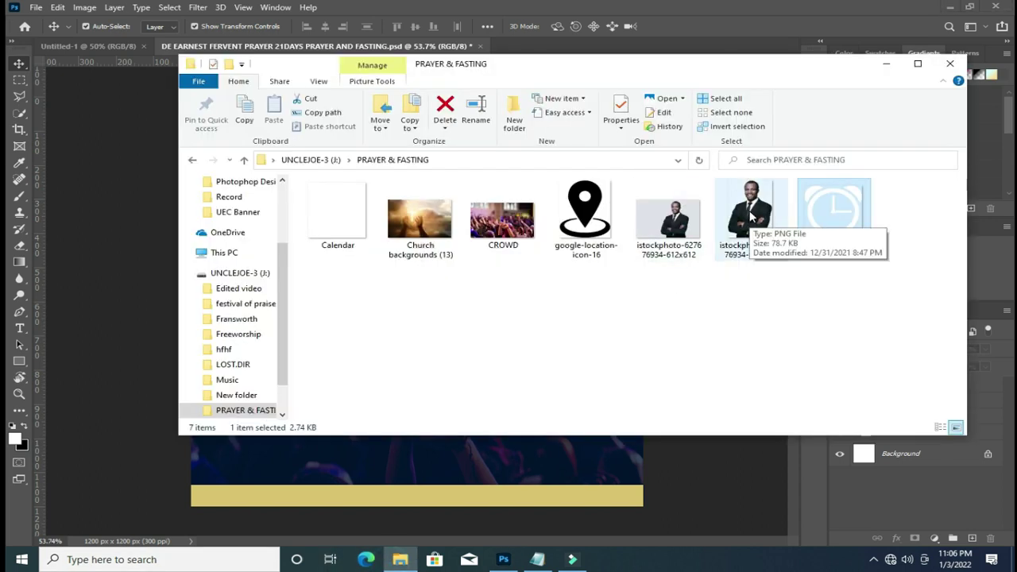
Bring the istockphoto suited-man photo into the poster, shrink it to about 42%, and move it bottom right.
drag(751, 216, 558, 431)
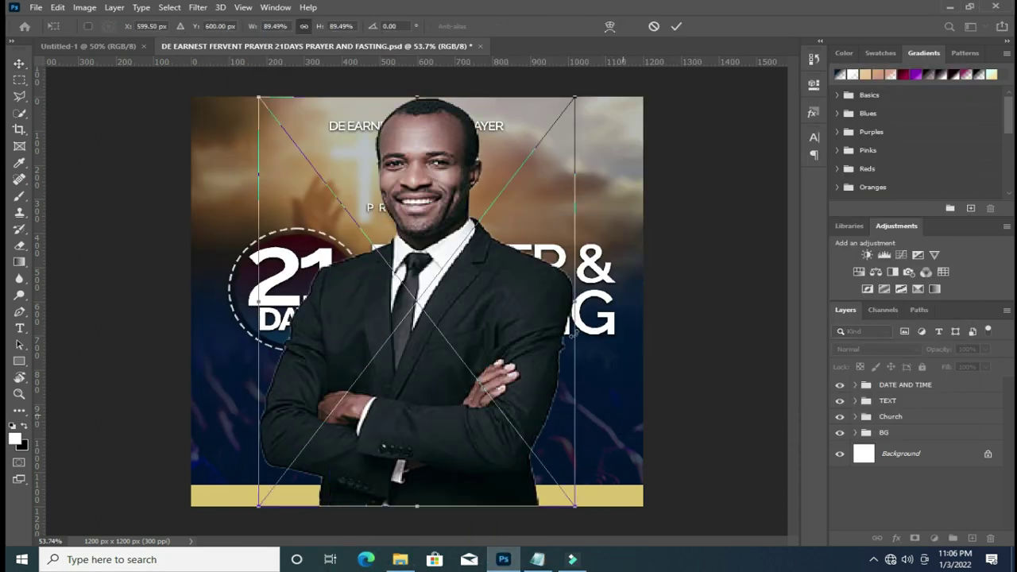
drag(574, 301, 407, 301)
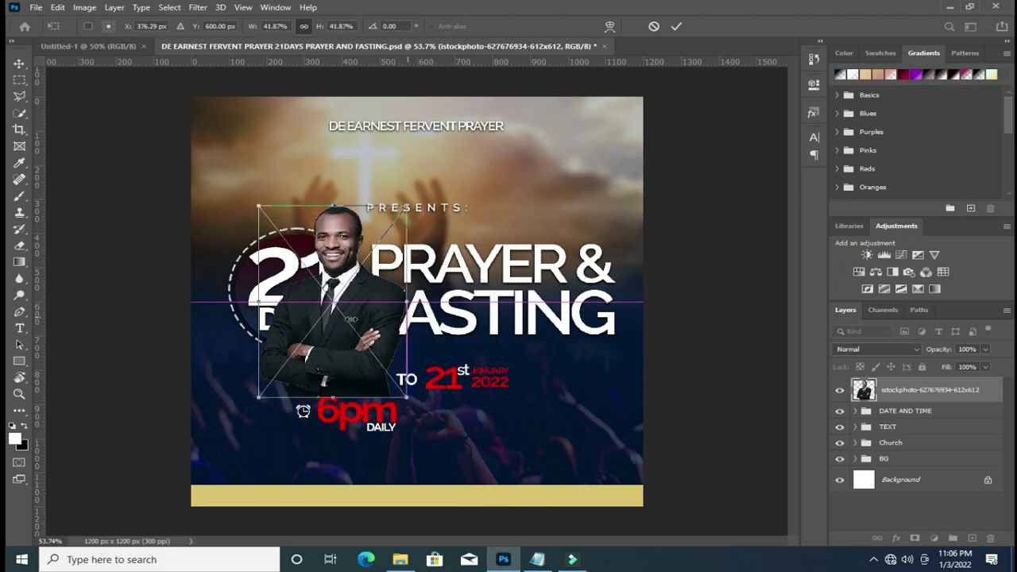
drag(350, 318, 611, 429)
scroll(619, 426, up, 1)
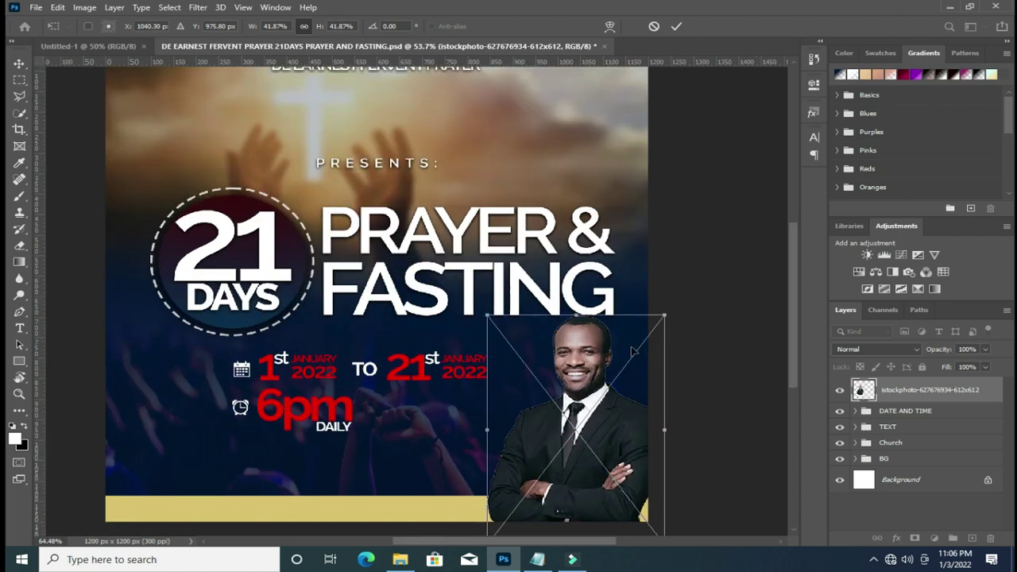
Fine-tune the photo to 37.38% so he stands on the gold bar.
drag(665, 315, 653, 327)
drag(585, 432, 598, 421)
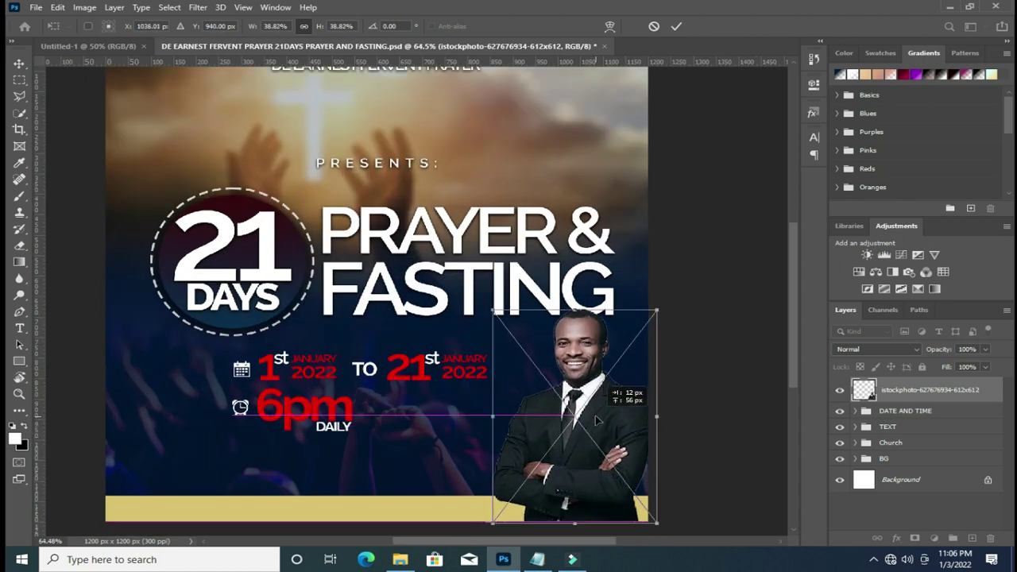
drag(656, 310, 649, 317)
drag(592, 414, 593, 419)
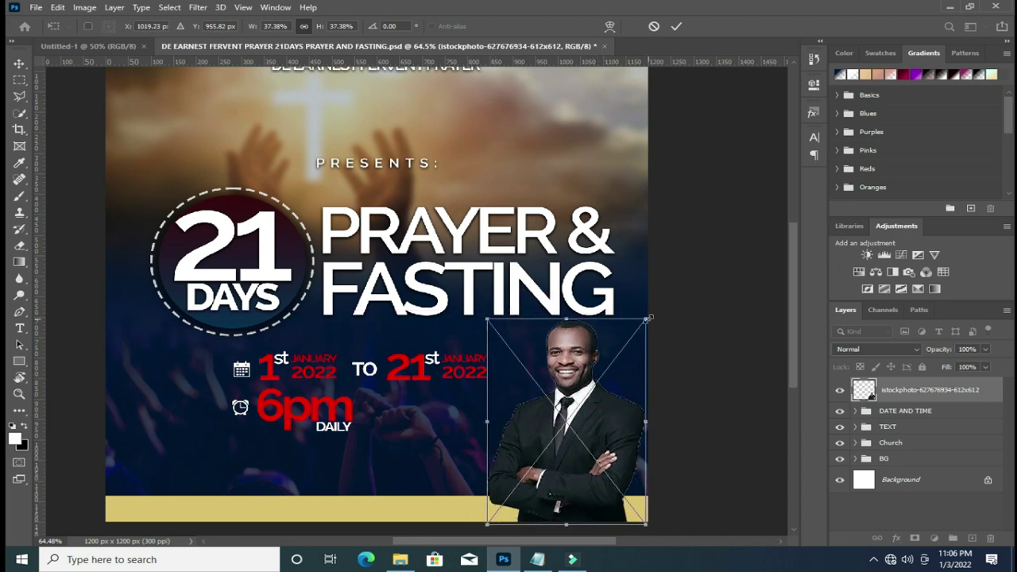
drag(646, 319, 643, 322)
key(Return)
click(719, 322)
scroll(566, 387, up, 2)
scroll(566, 386, down, 1)
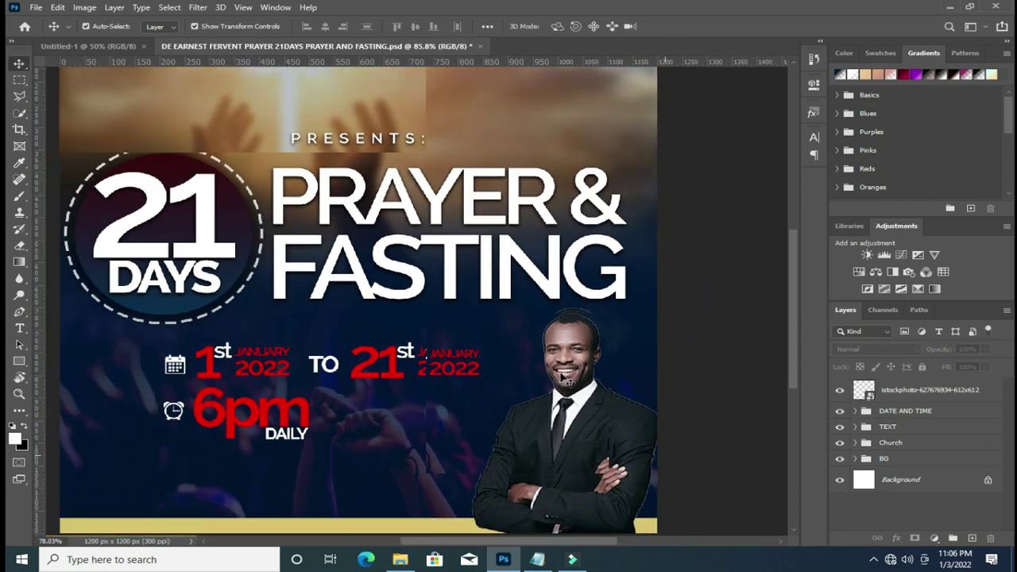
scroll(476, 389, down, 1)
scroll(374, 390, down, 1)
click(19, 328)
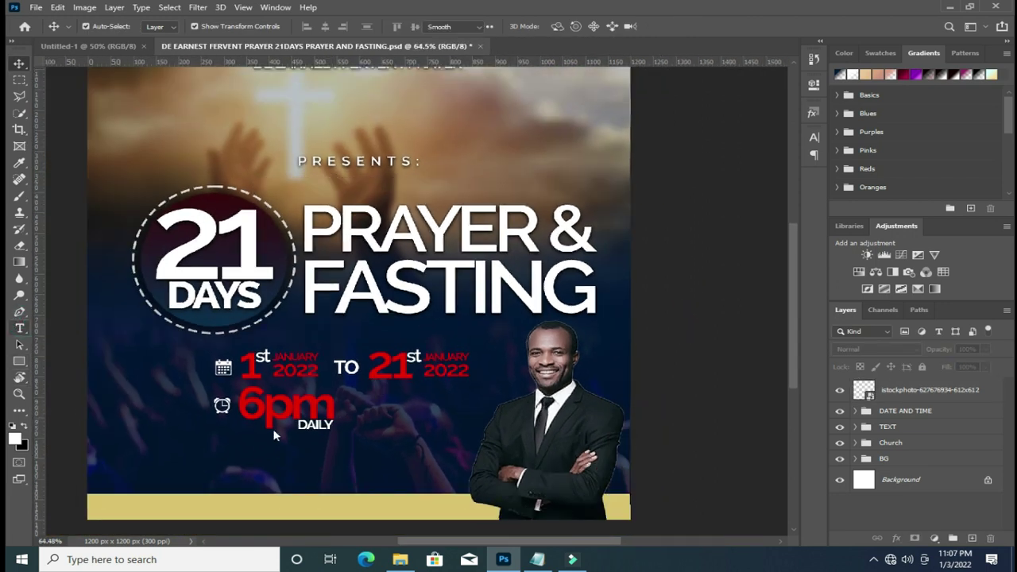
Add the word 'with' in The Jacklyn Regular beside the man's photo, below DAILY.
click(212, 438)
text(with)
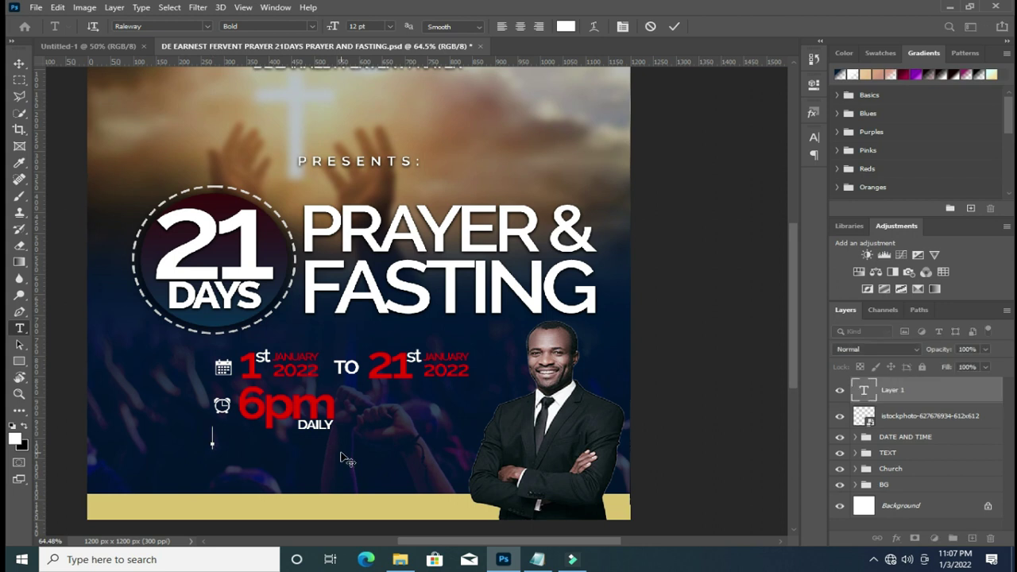
click(672, 26)
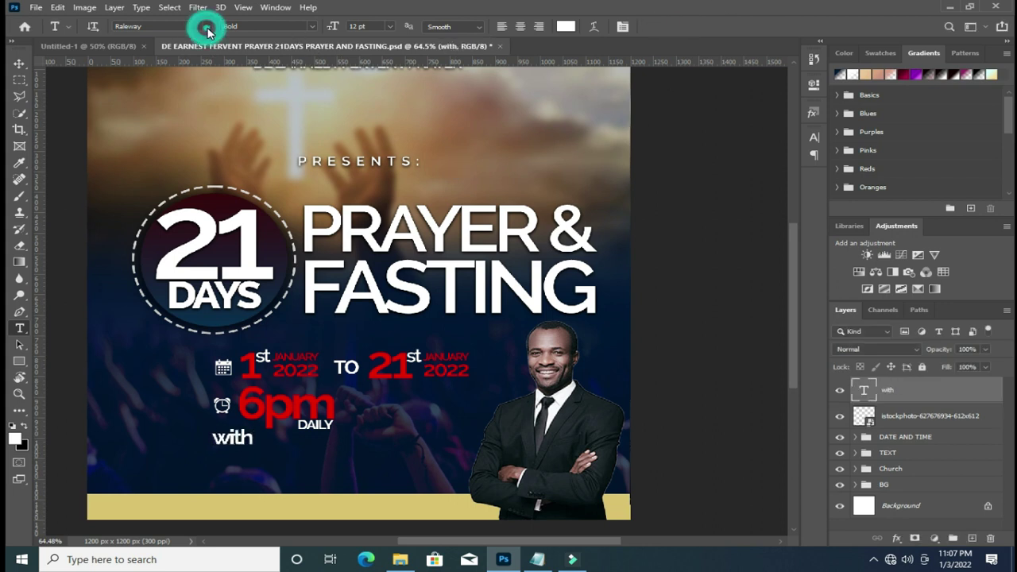
click(206, 26)
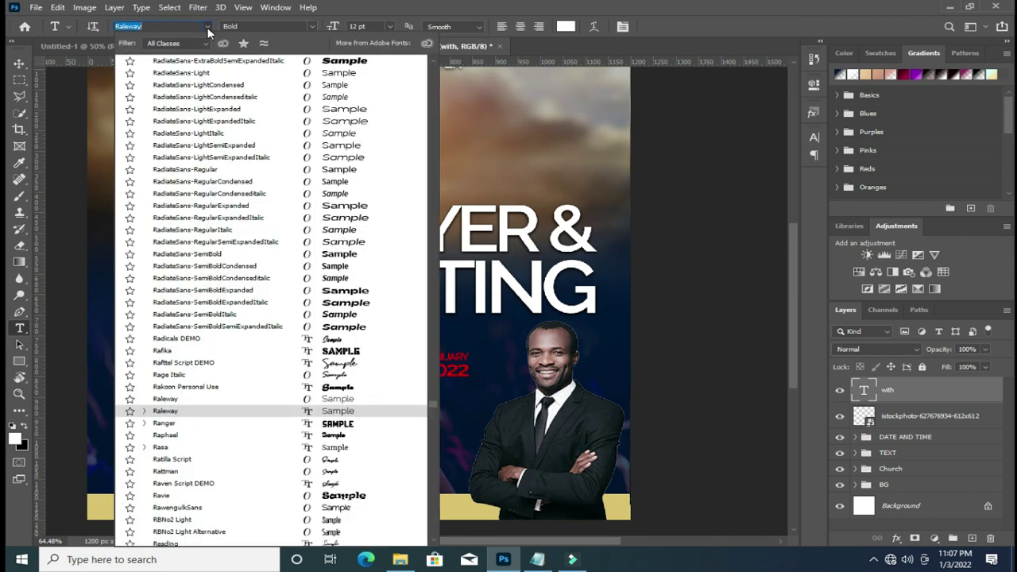
text(he ja)
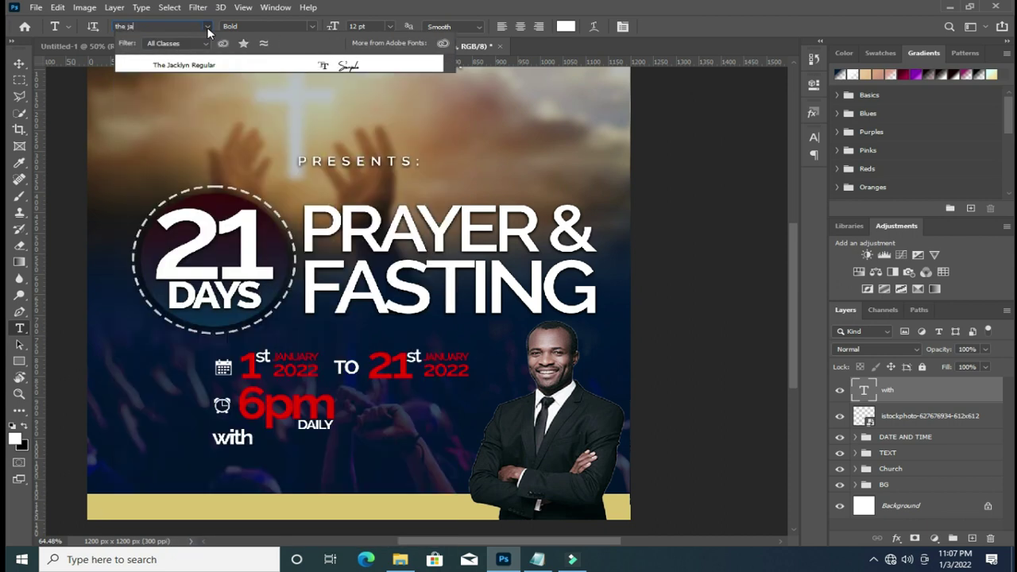
click(356, 68)
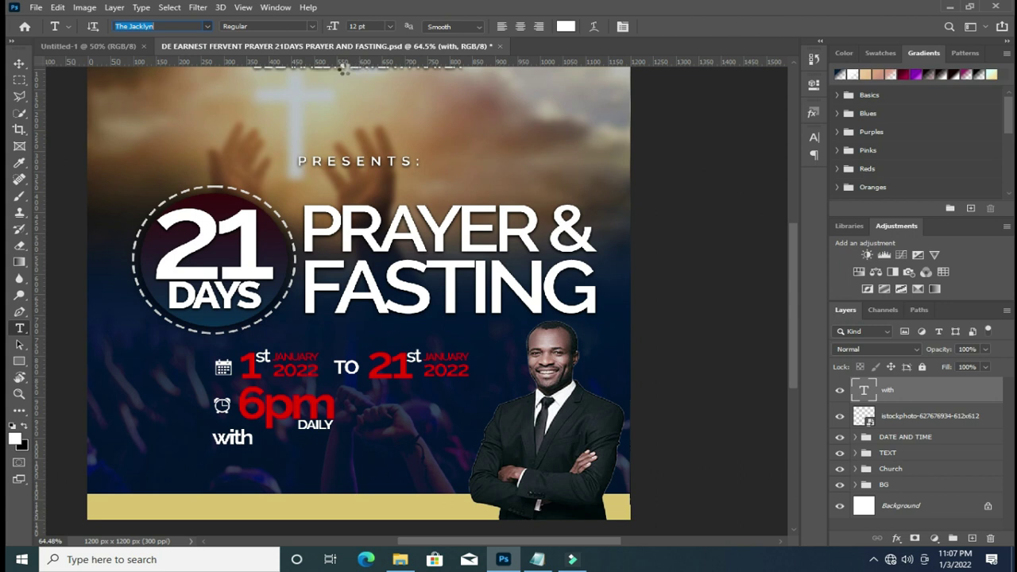
click(19, 63)
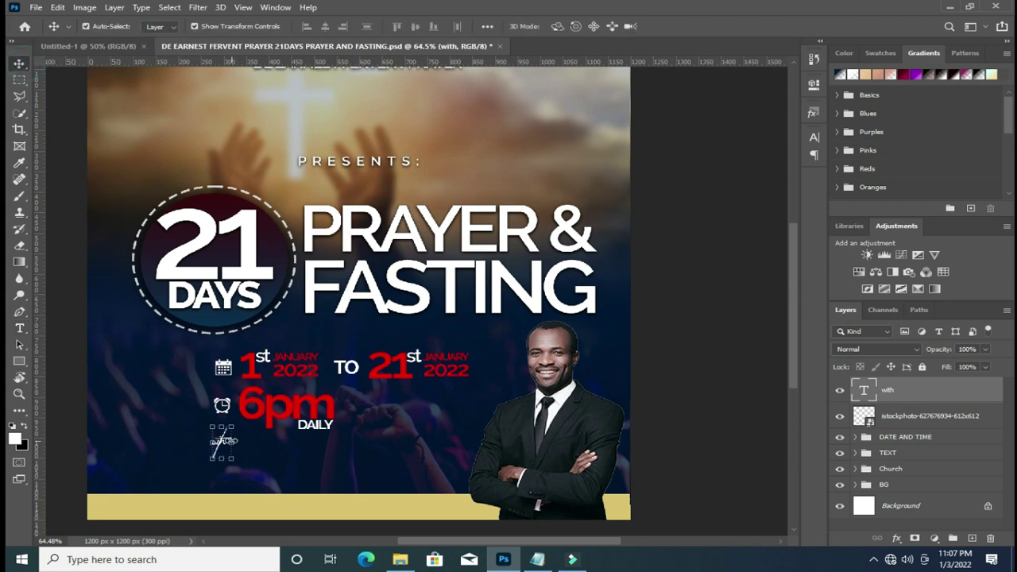
drag(222, 442, 439, 419)
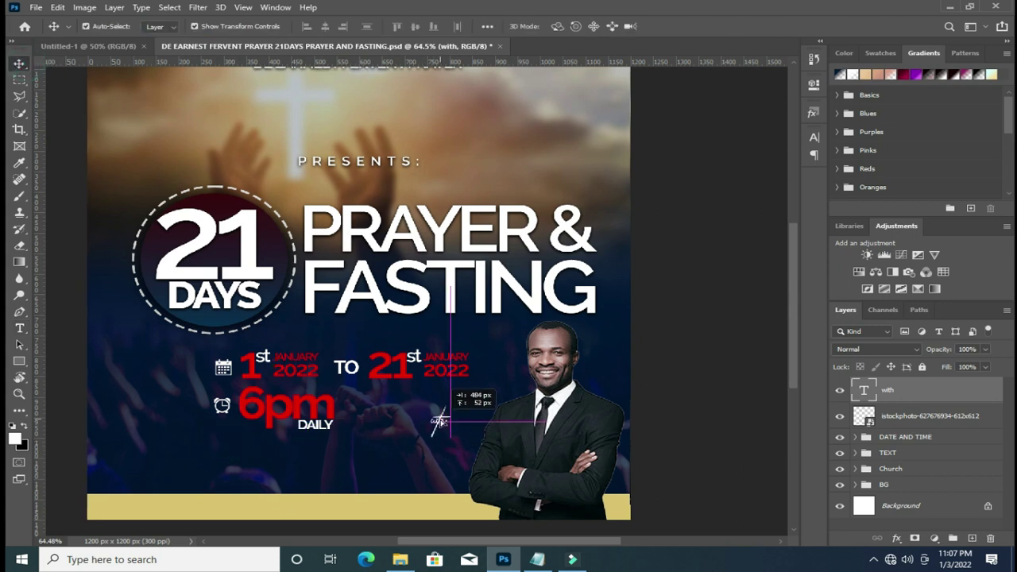
scroll(444, 421, up, 2)
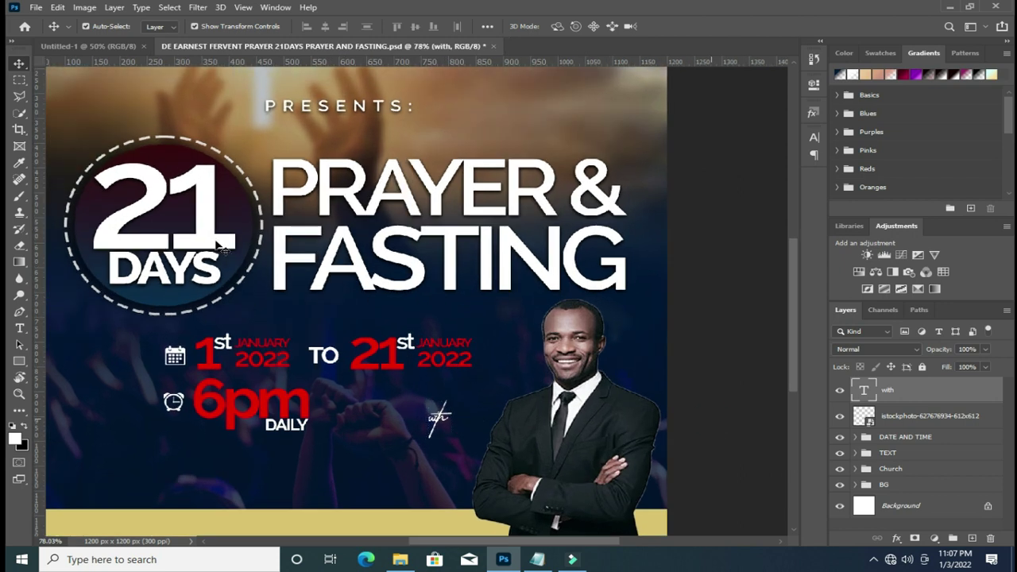
click(19, 329)
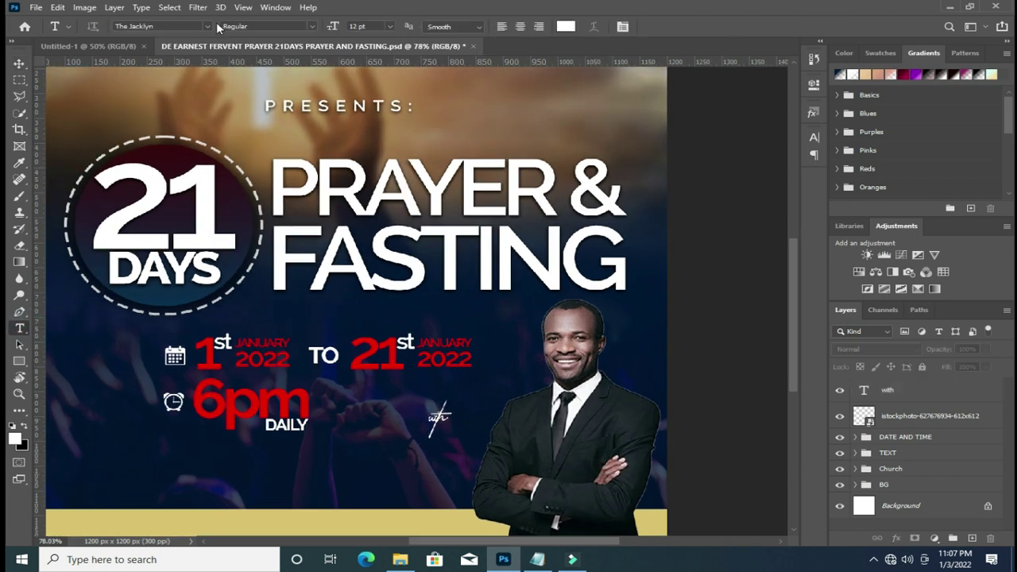
Type 'Pastor' in Raleway SemiBold next to the 'with' script.
click(207, 26)
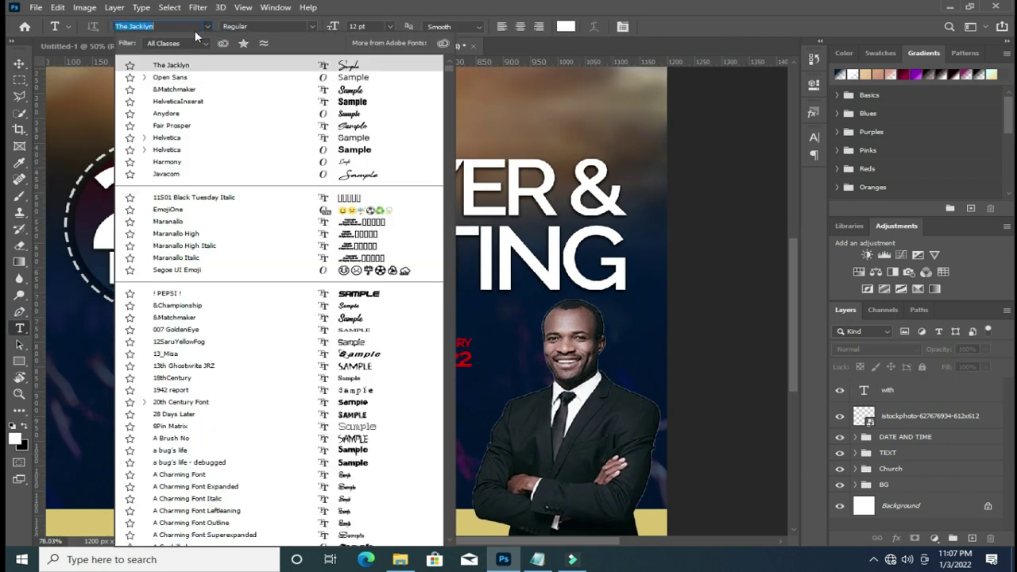
text(rale)
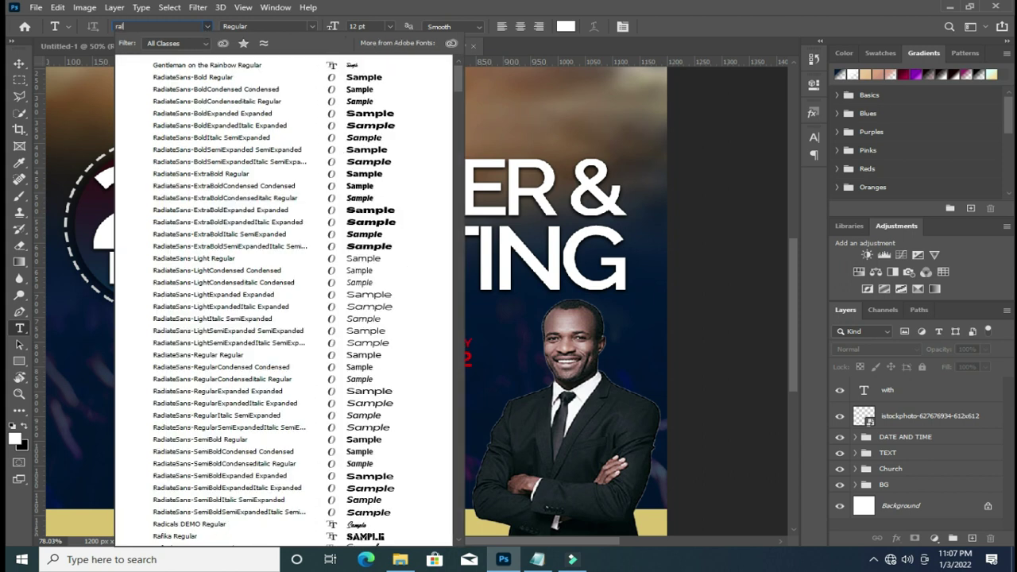
text(way)
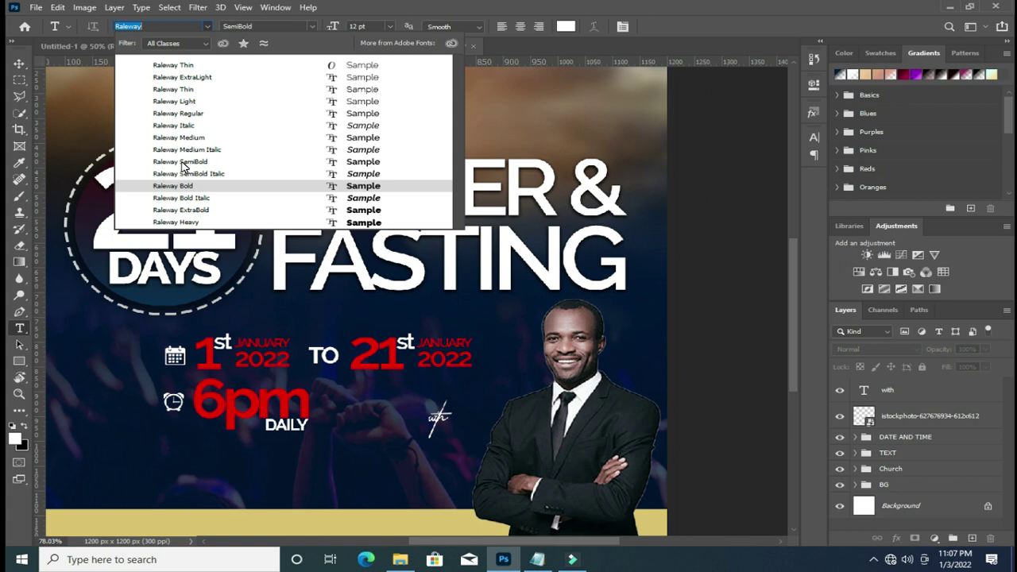
click(182, 162)
click(355, 458)
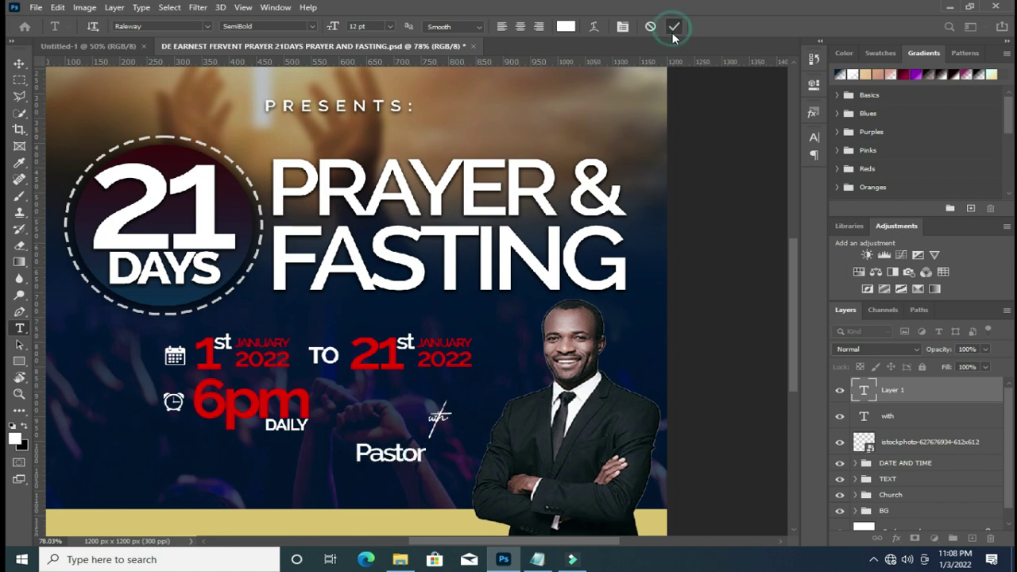
click(673, 26)
Colour 'Pastor' with the 6pm text's red and make it Bold.
click(566, 26)
click(256, 397)
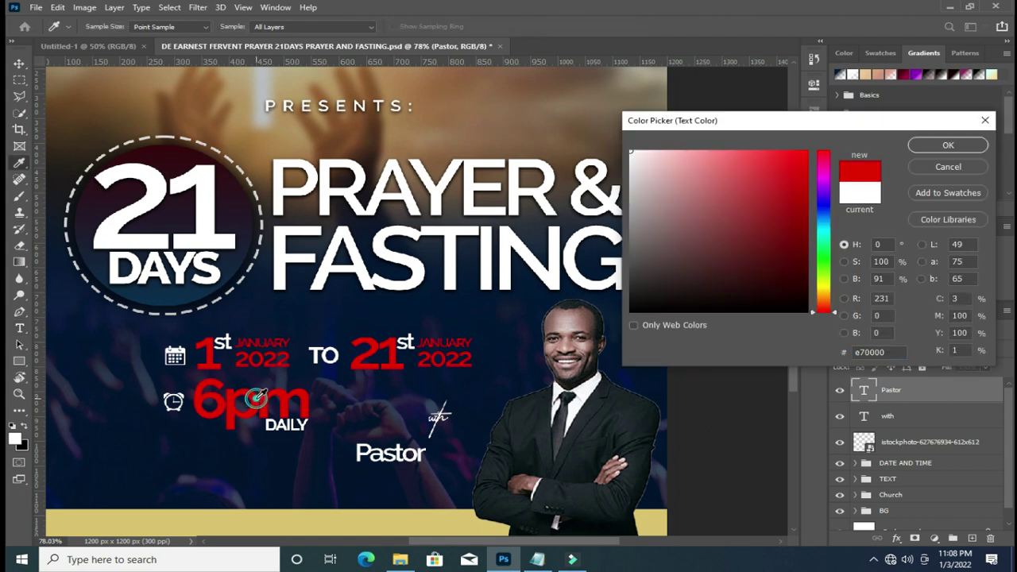
click(947, 145)
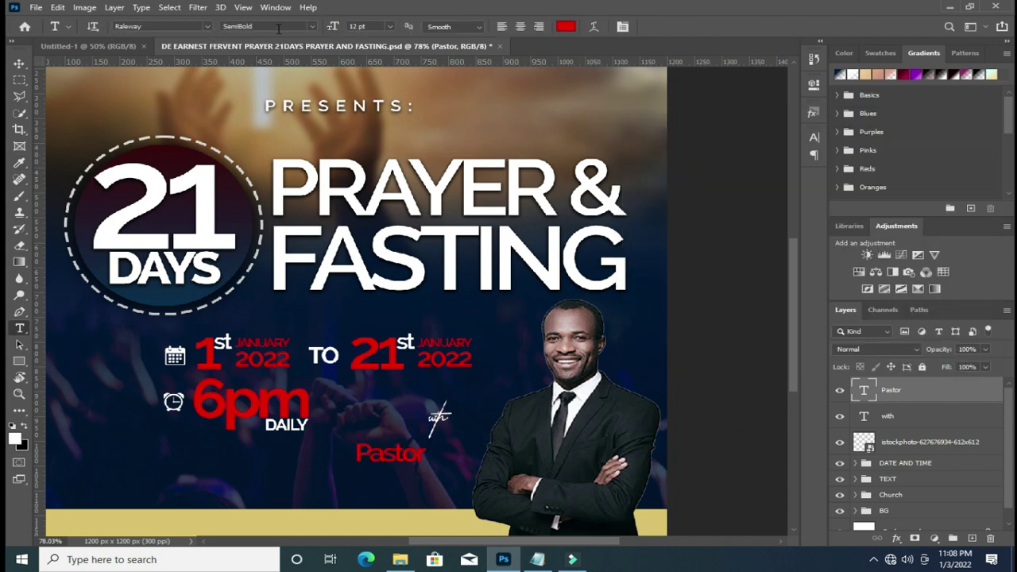
click(312, 26)
click(254, 133)
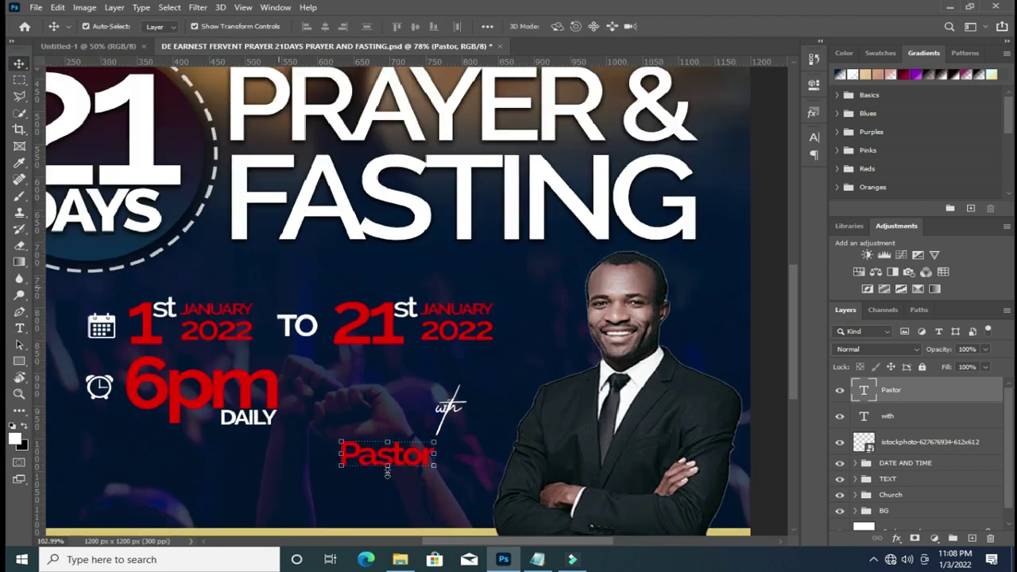
scroll(387, 459, up, 2)
Scale 'Pastor' to about 56% and position it right after the 'with' script.
key(ctrl+t)
drag(344, 437, 373, 456)
mouse_move(456, 447)
mouse_down()
mouse_move(492, 433)
mouse_move(546, 384)
mouse_up()
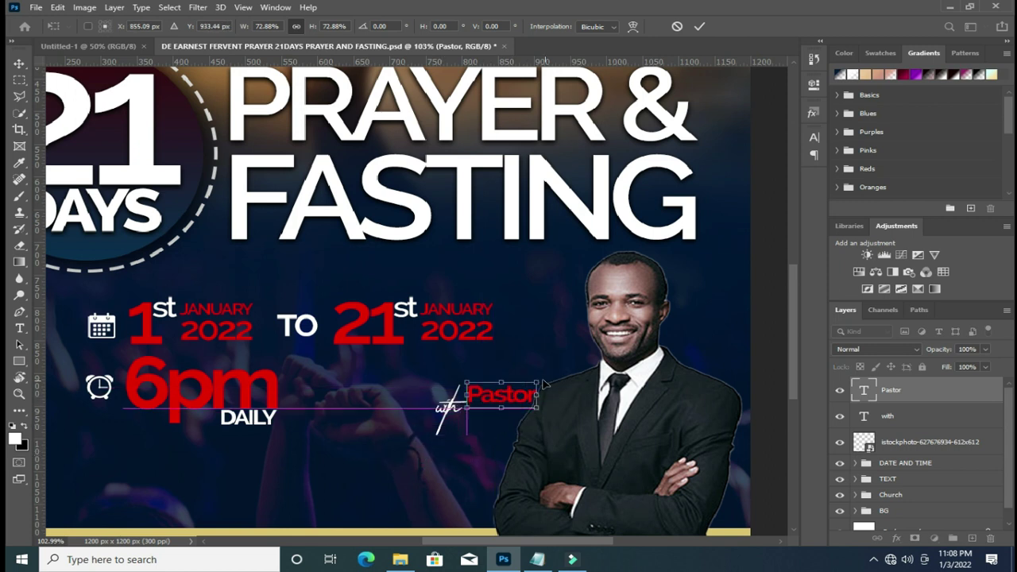
drag(539, 383, 521, 392)
click(699, 26)
drag(496, 397, 501, 414)
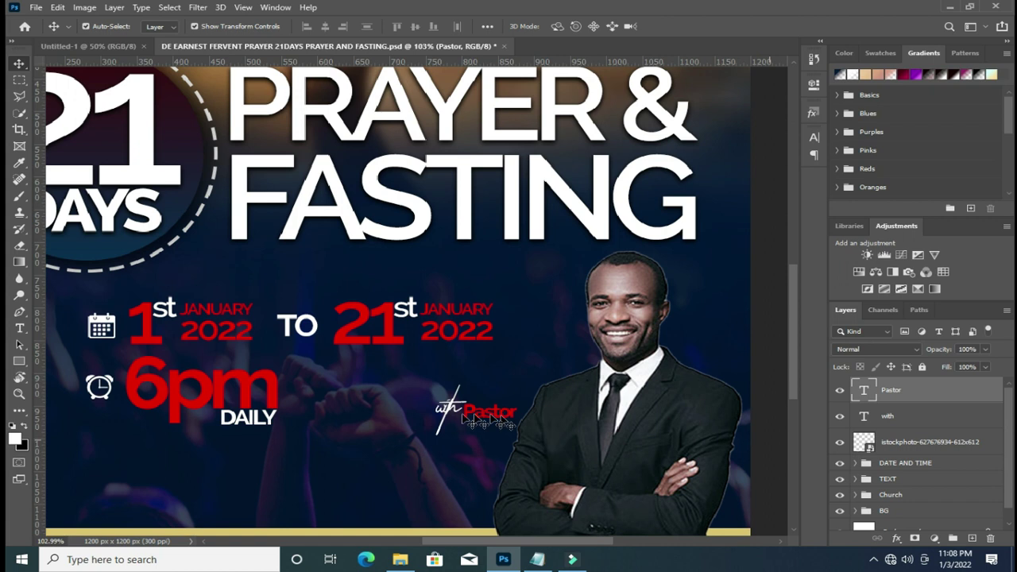
drag(452, 411, 460, 401)
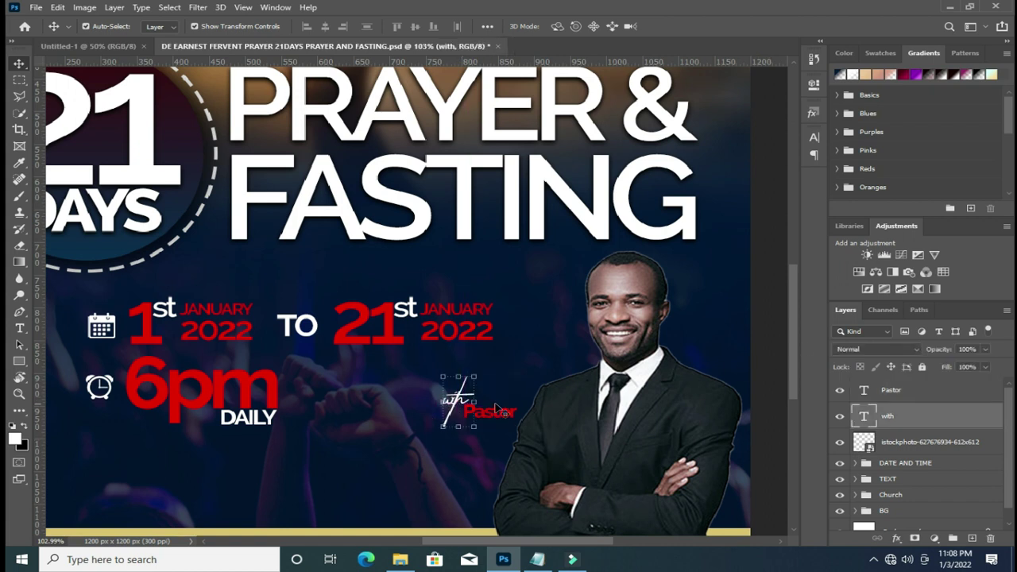
Duplicate the Pastor label and place the copy just beneath it.
click(476, 409)
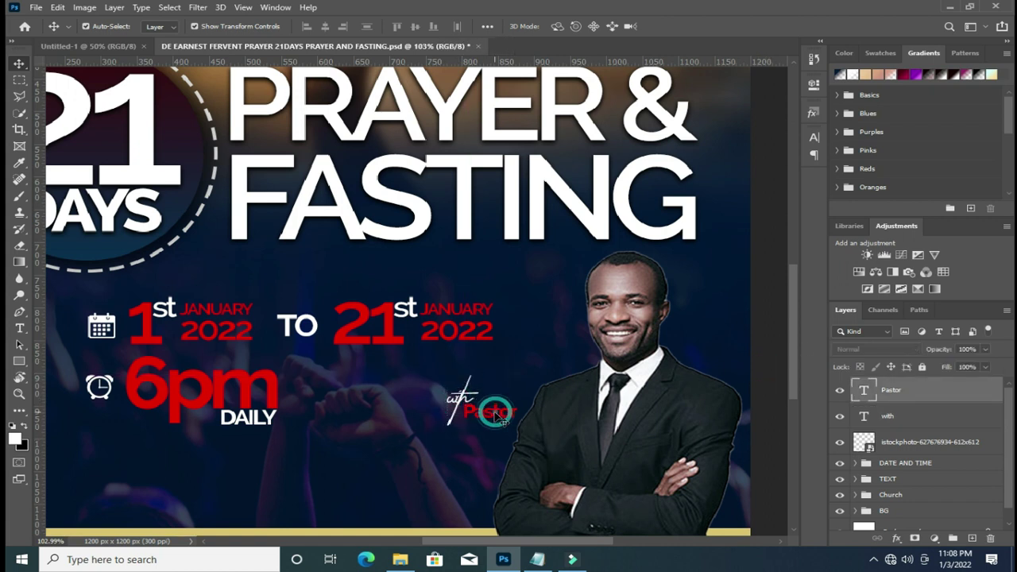
key(ctrl+j)
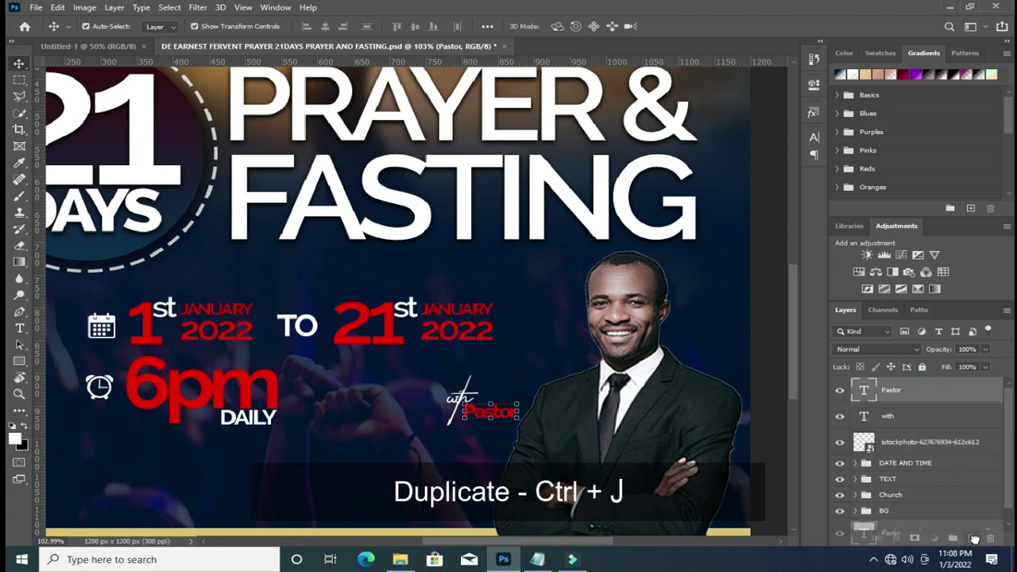
drag(499, 418, 492, 433)
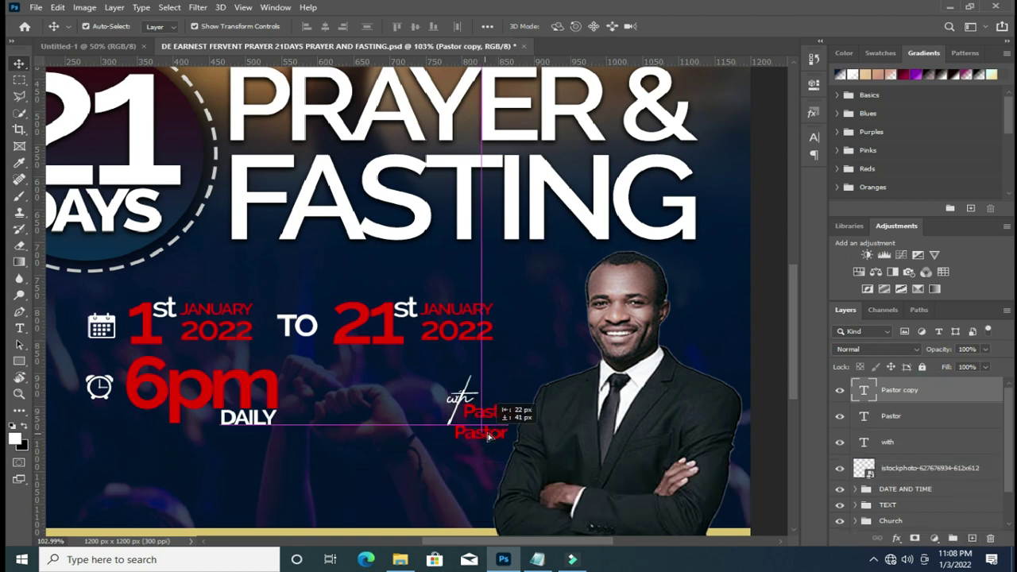
drag(492, 433, 492, 432)
Retype the copy as the pastor's name and colour it white.
key(t)
click(491, 430)
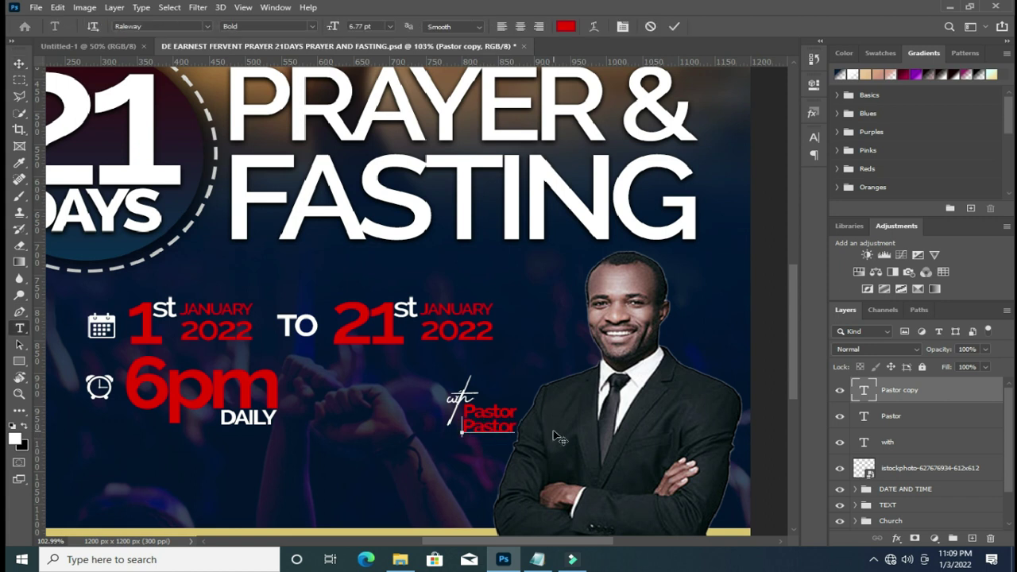
key(ctrl+a)
text(Benny)
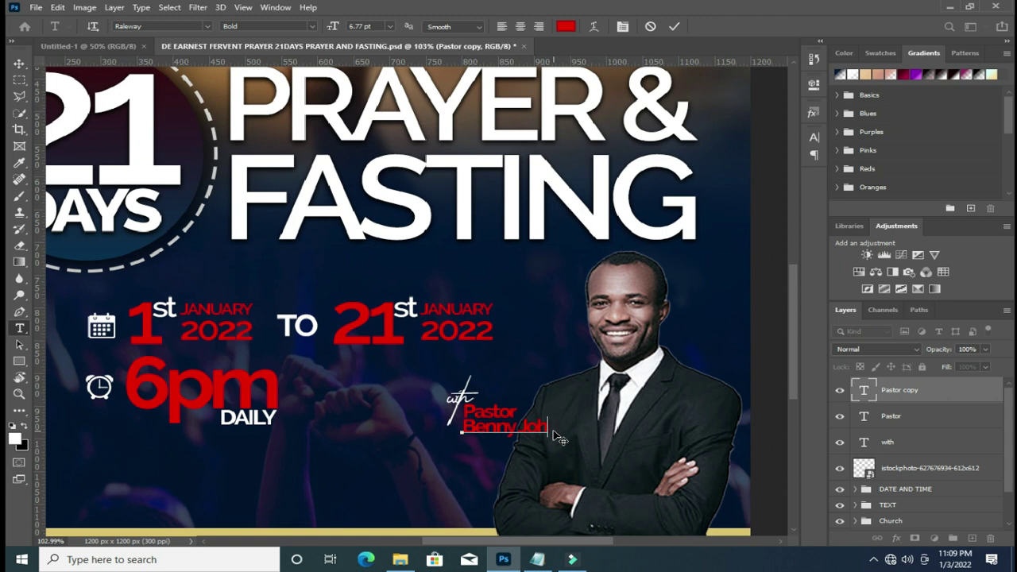
click(673, 27)
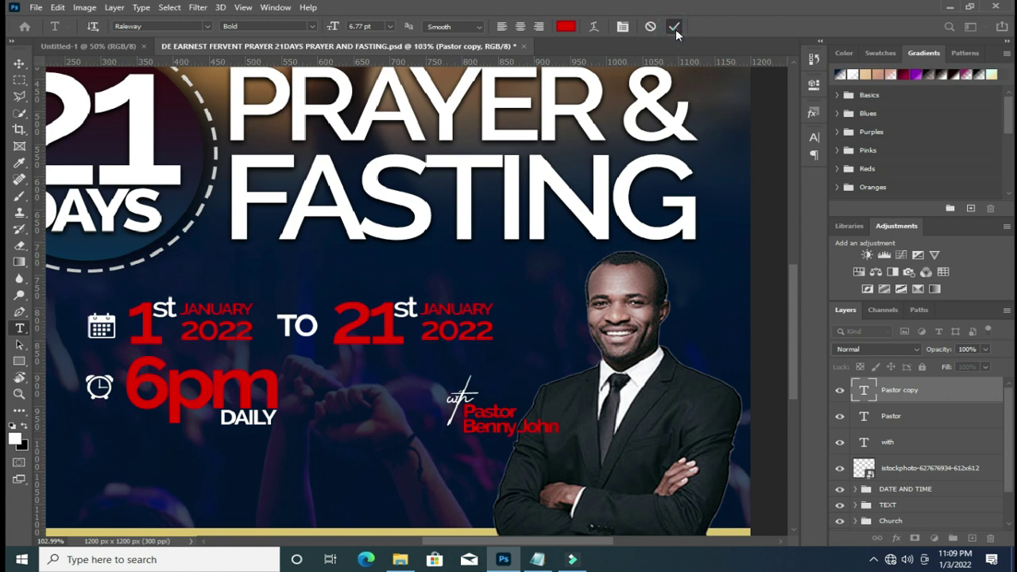
click(569, 27)
click(662, 160)
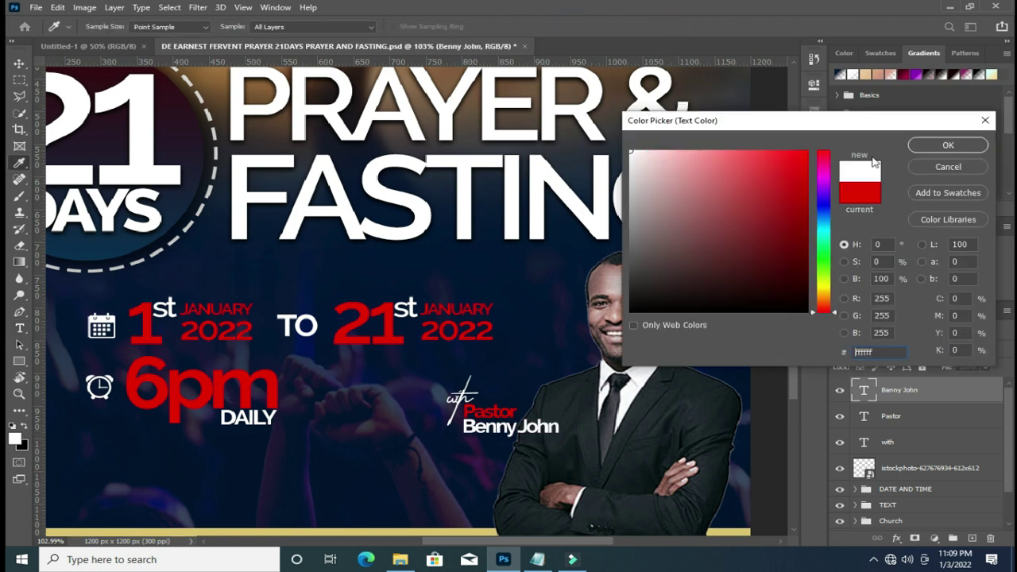
click(947, 143)
Scale the white name line down to about 83%.
click(19, 63)
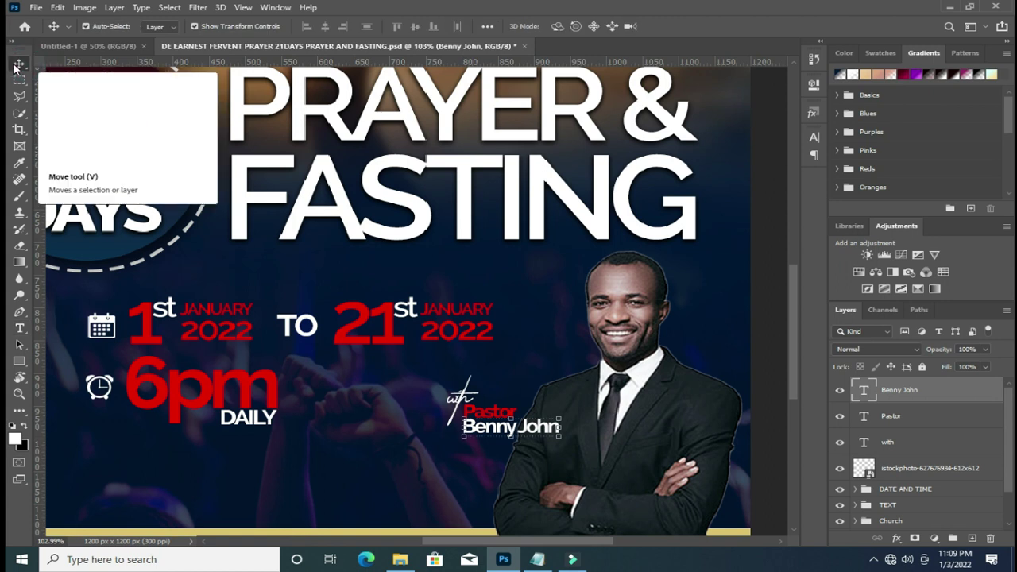
scroll(548, 439, up, 1)
drag(561, 435, 540, 433)
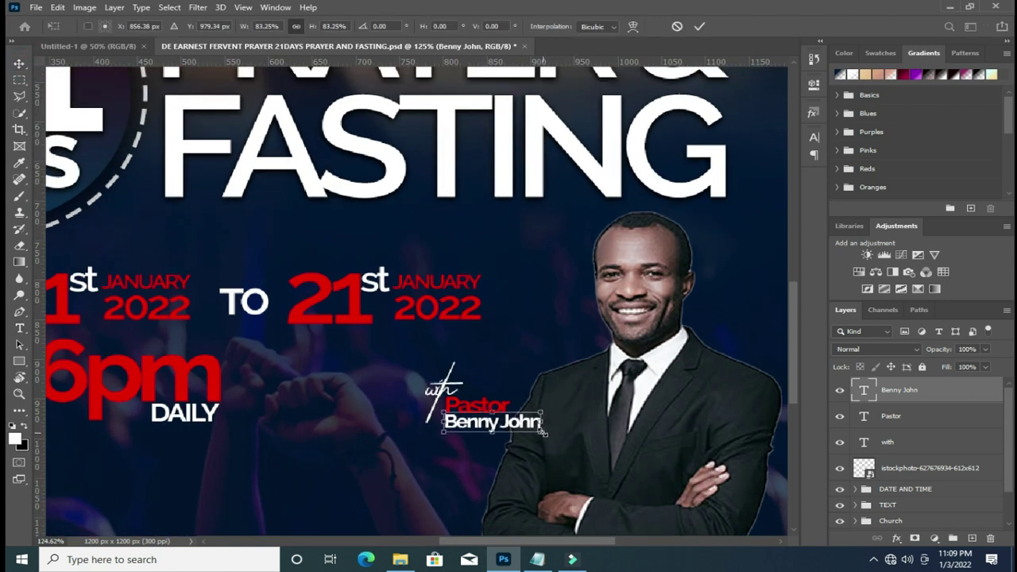
click(699, 27)
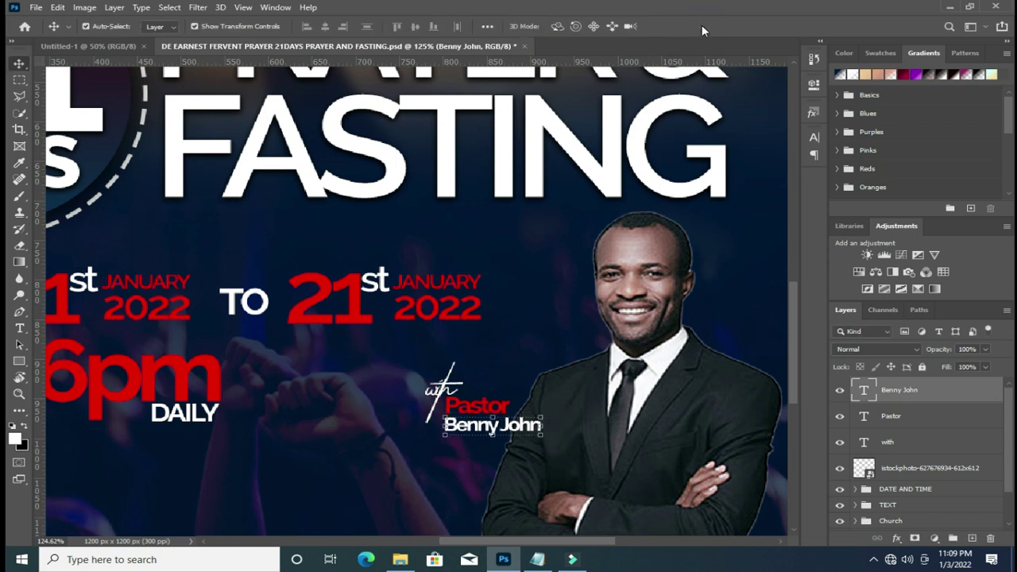
scroll(782, 269, down, 2)
scroll(782, 268, down, 2)
click(782, 268)
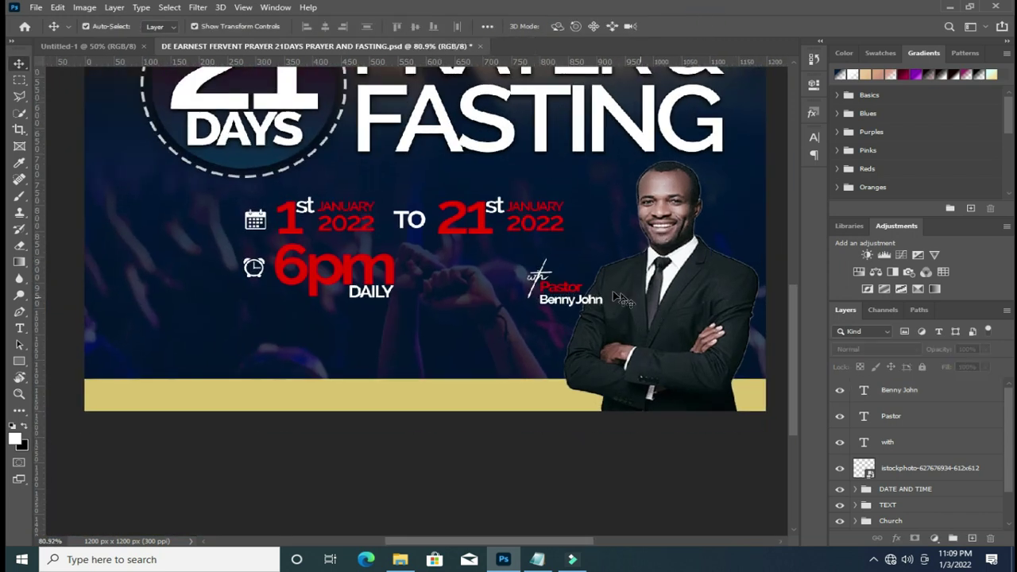
click(907, 467)
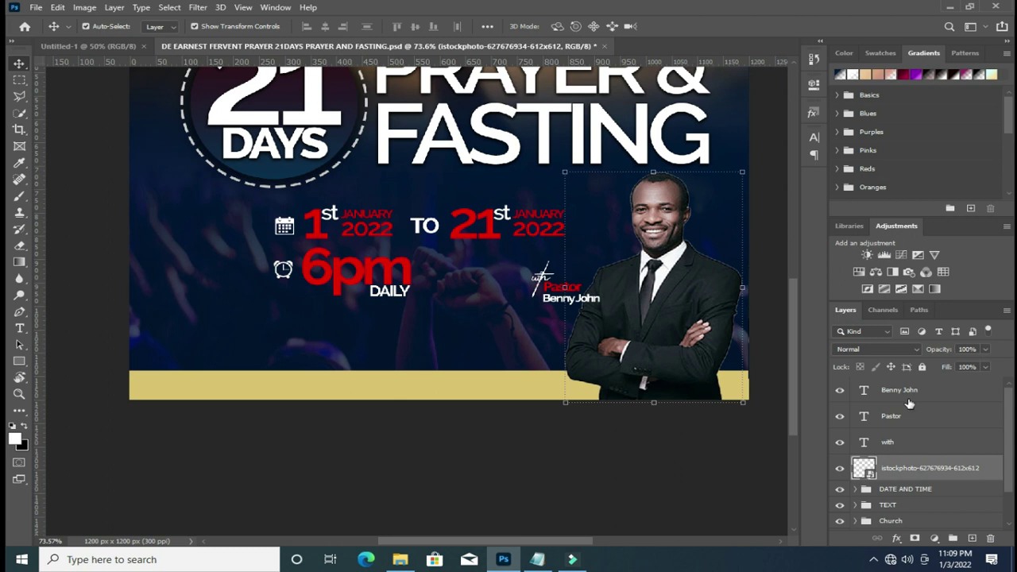
Group the suited man's photo with the 'with', Pastor and name text layers as 'Pastor'.
shift+click(907, 390)
key(ctrl+g)
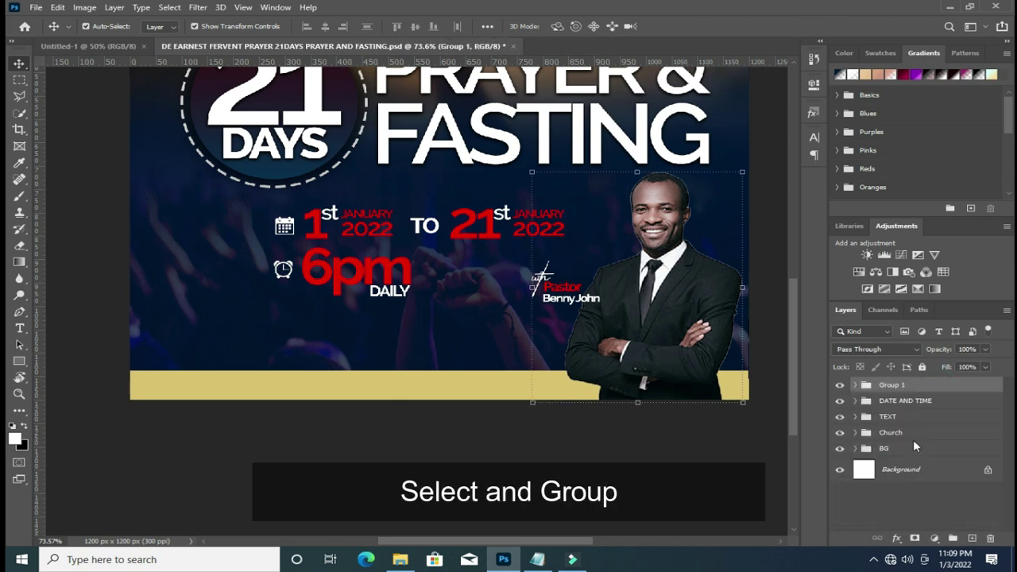
double_click(892, 385)
text(Pastor)
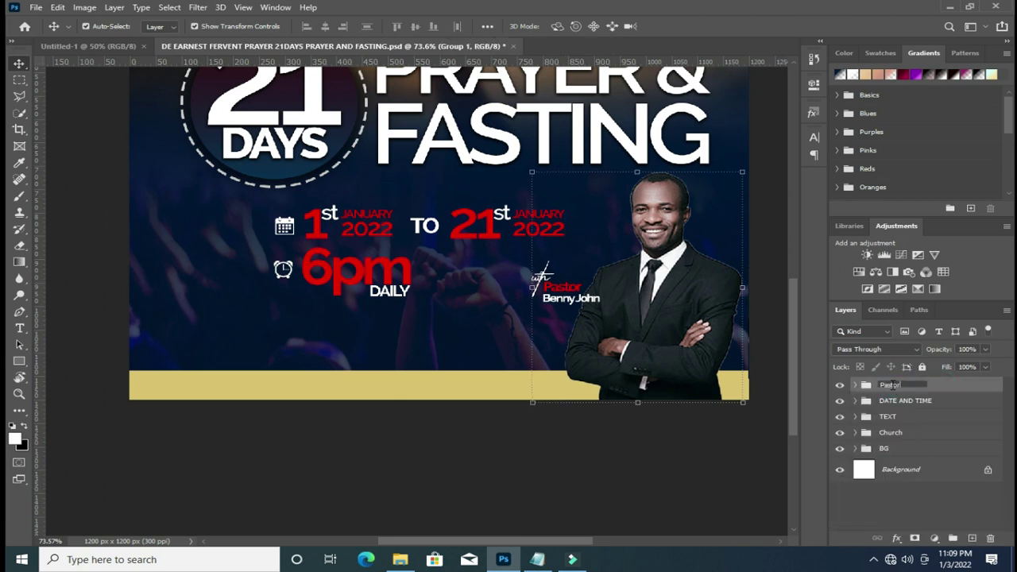
key(Return)
click(608, 453)
scroll(361, 318, up, 2)
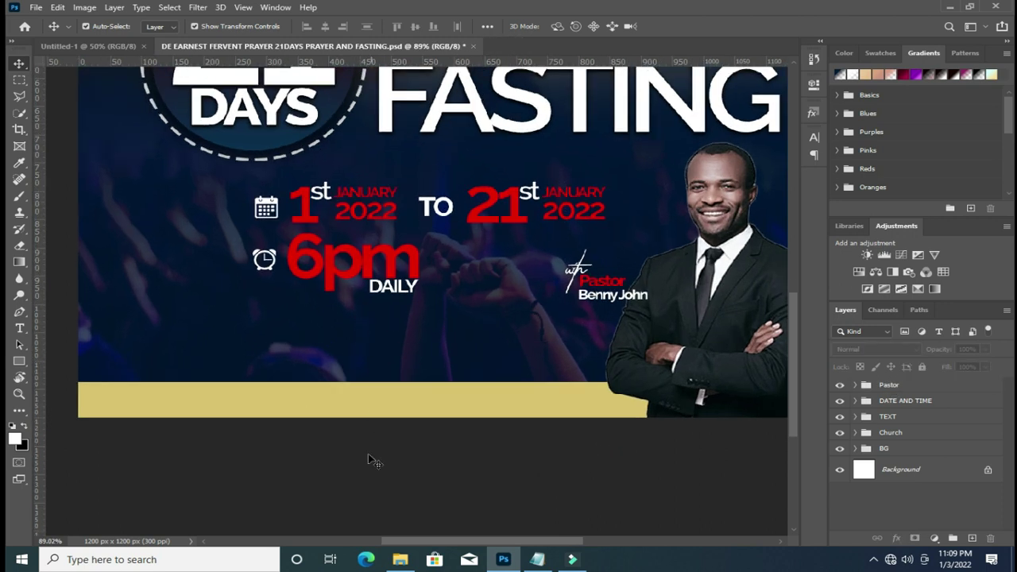
click(399, 560)
Place the location pin icon below the clock icon, sized to match.
mouse_move(586, 213)
mouse_down()
mouse_move(499, 560)
mouse_move(398, 358)
mouse_up()
drag(729, 242, 197, 260)
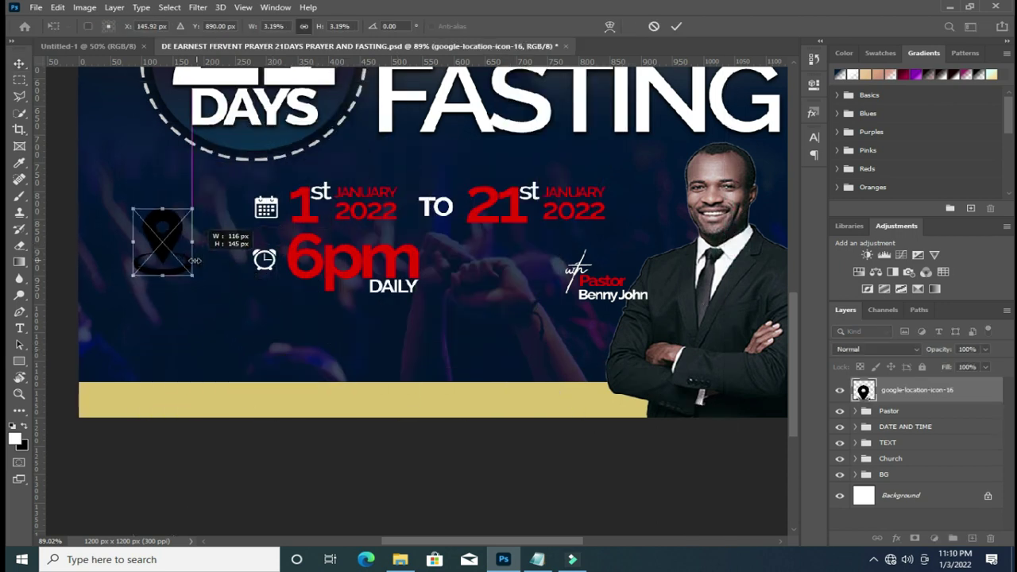
scroll(182, 238, up, 1)
mouse_move(148, 246)
mouse_down()
mouse_move(270, 324)
mouse_move(307, 376)
mouse_move(291, 379)
mouse_up()
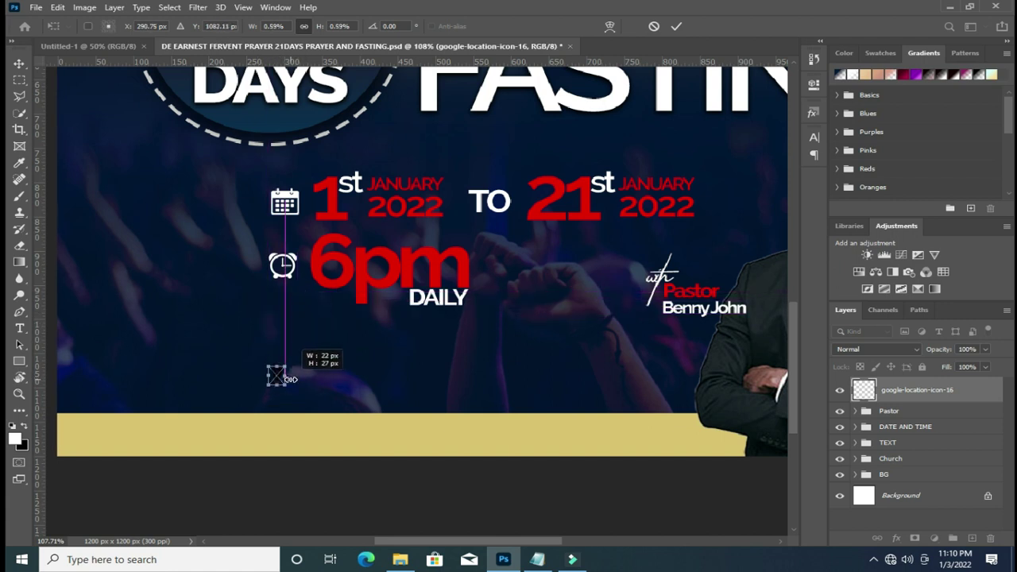
drag(291, 379, 297, 390)
click(675, 26)
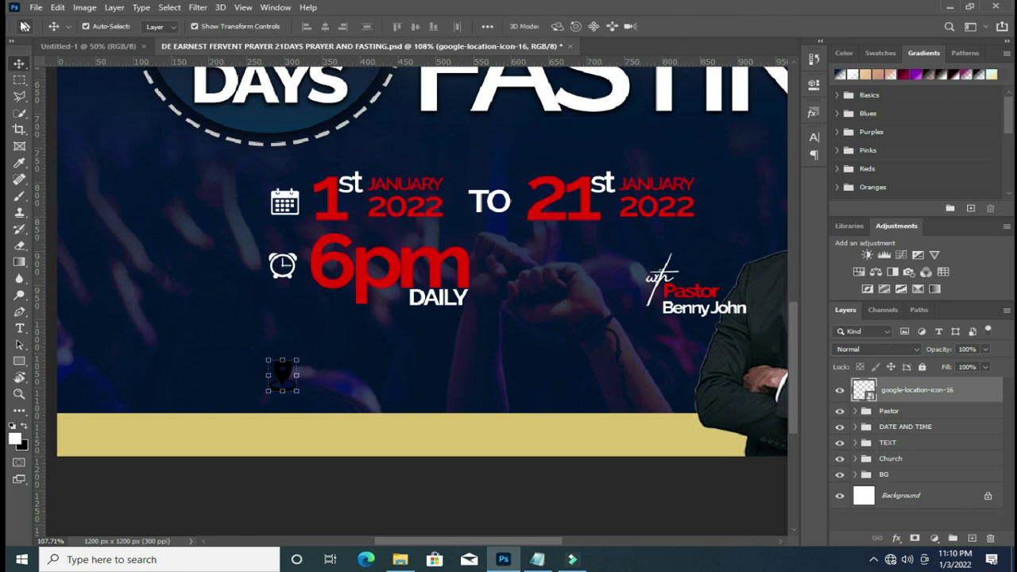
Turn the location icon white with Hue/Saturation Lightness +100.
click(85, 7)
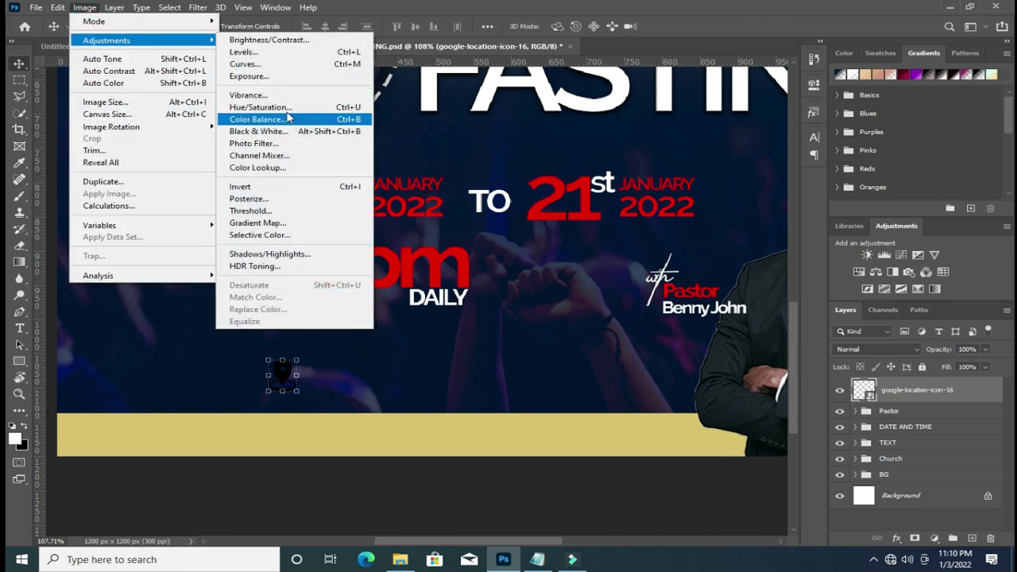
click(434, 152)
drag(471, 251, 561, 247)
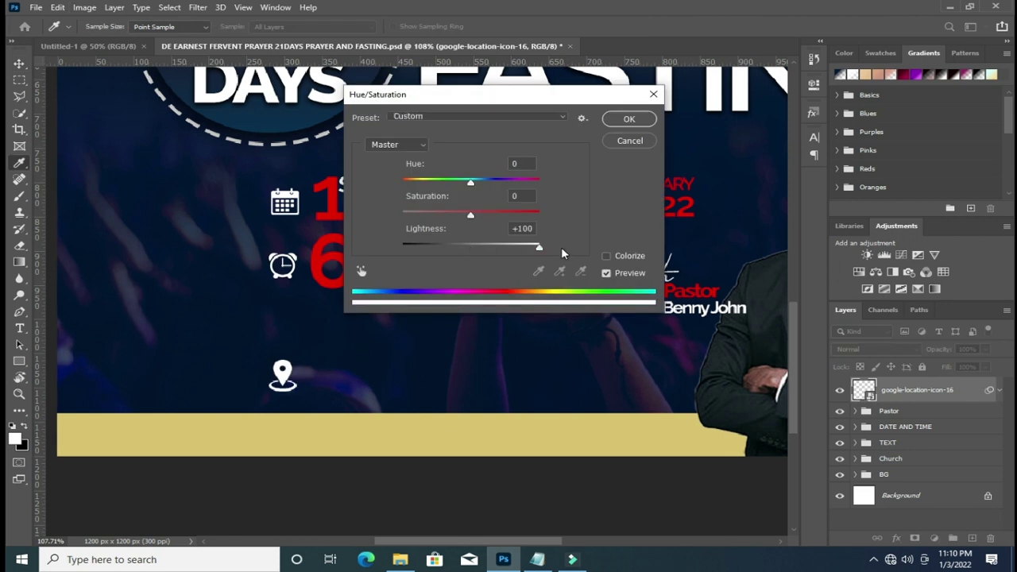
click(628, 118)
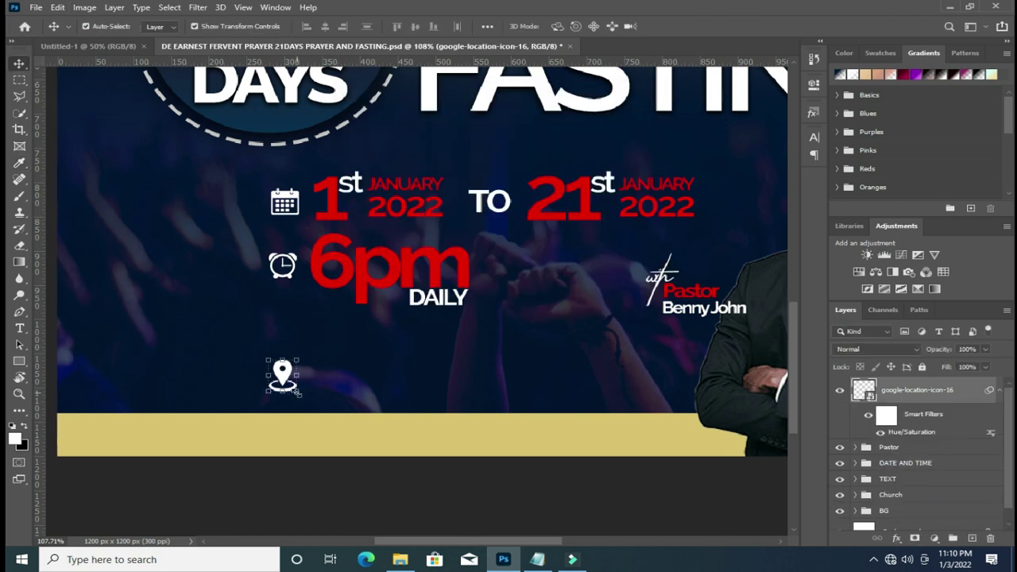
key(ctrl+t)
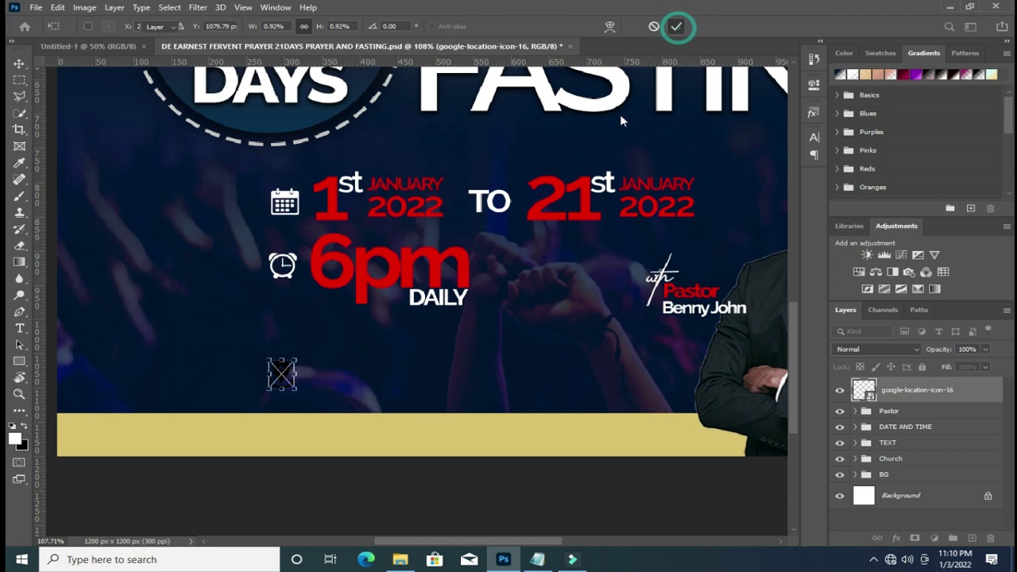
key(Return)
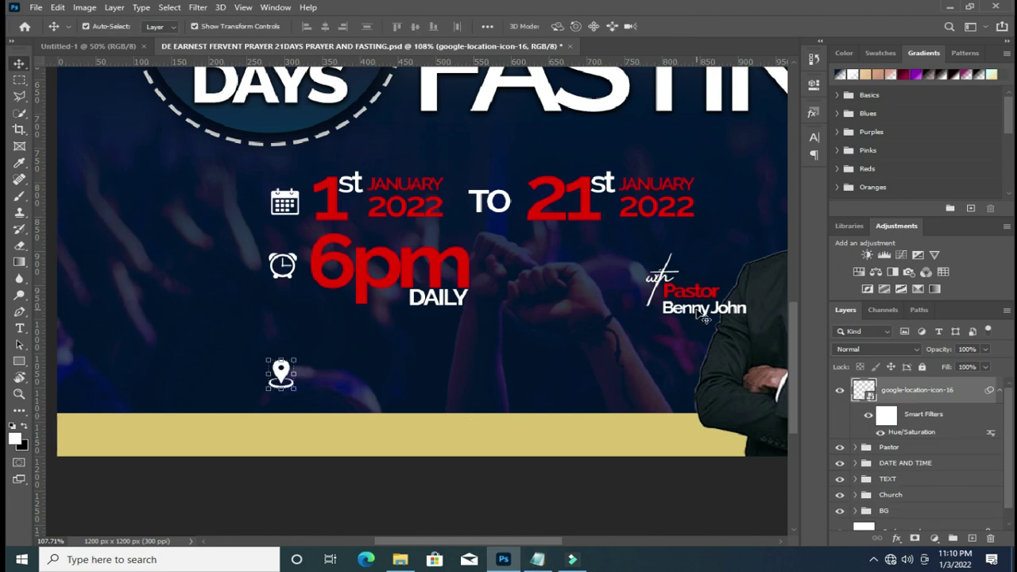
click(696, 310)
Duplicate the pastor's name text layer and move the copy beside the location icon.
drag(935, 470, 971, 540)
drag(939, 442, 920, 379)
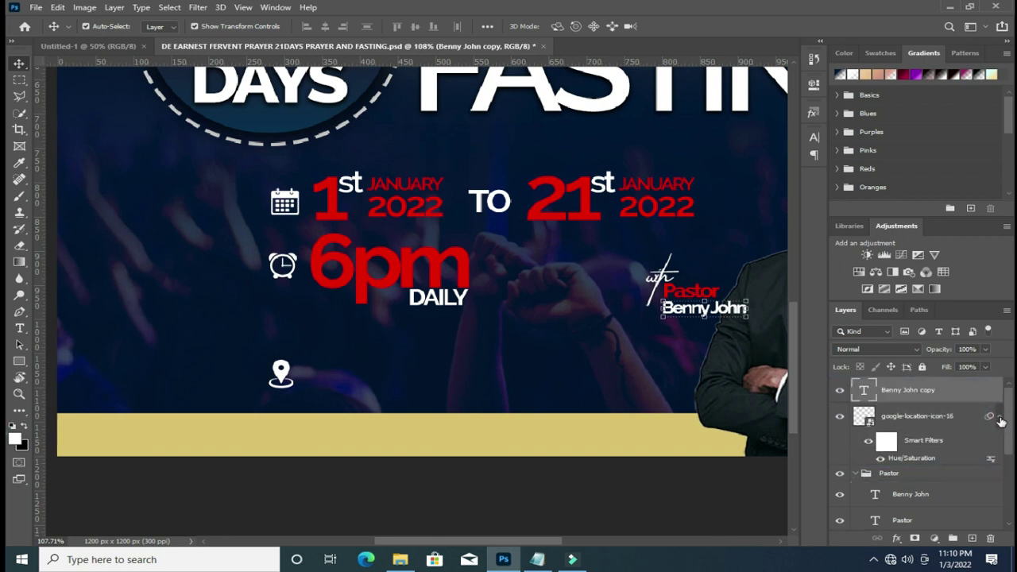
click(998, 416)
drag(695, 312, 339, 369)
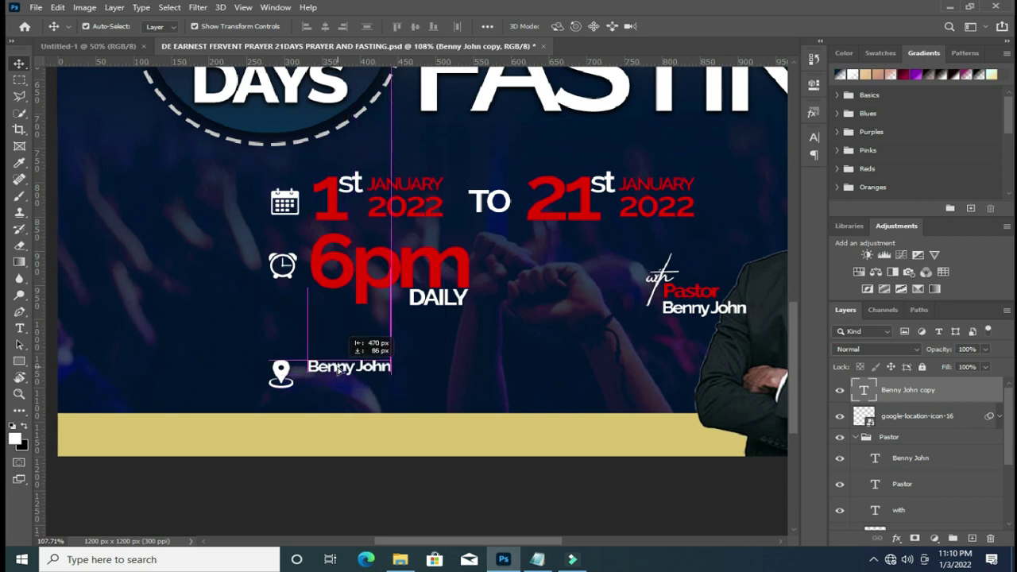
drag(340, 369, 339, 362)
Retype the copy as 'HOUSE OF SHALOM' and enlarge it slightly.
double_click(334, 359)
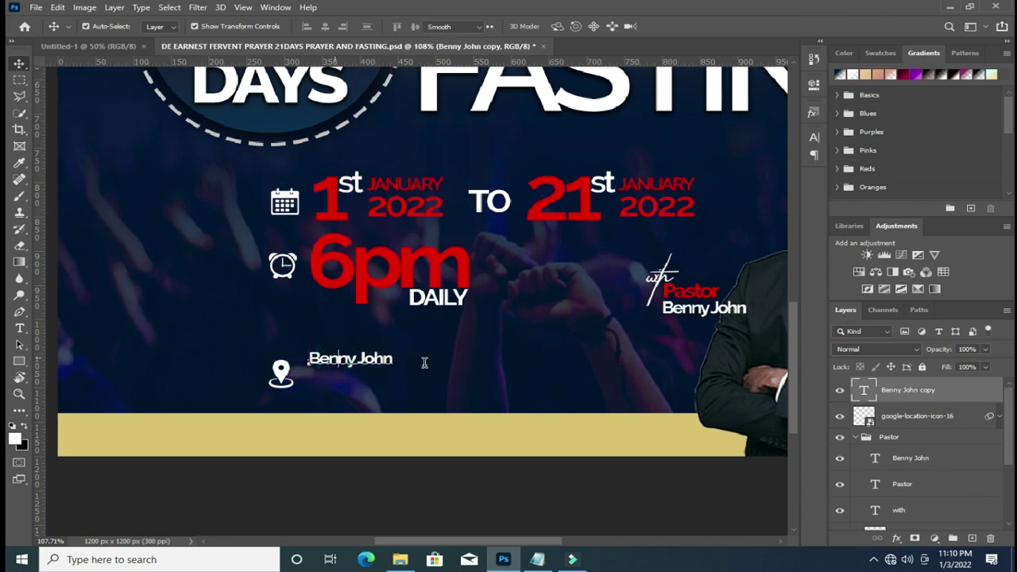
key(ctrl+a)
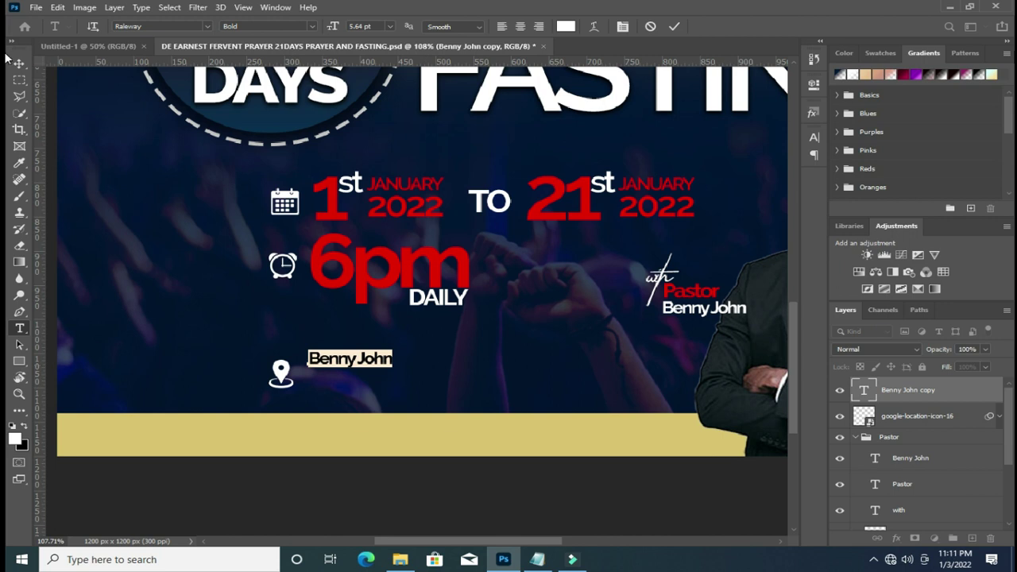
text(HIOYSE IF)
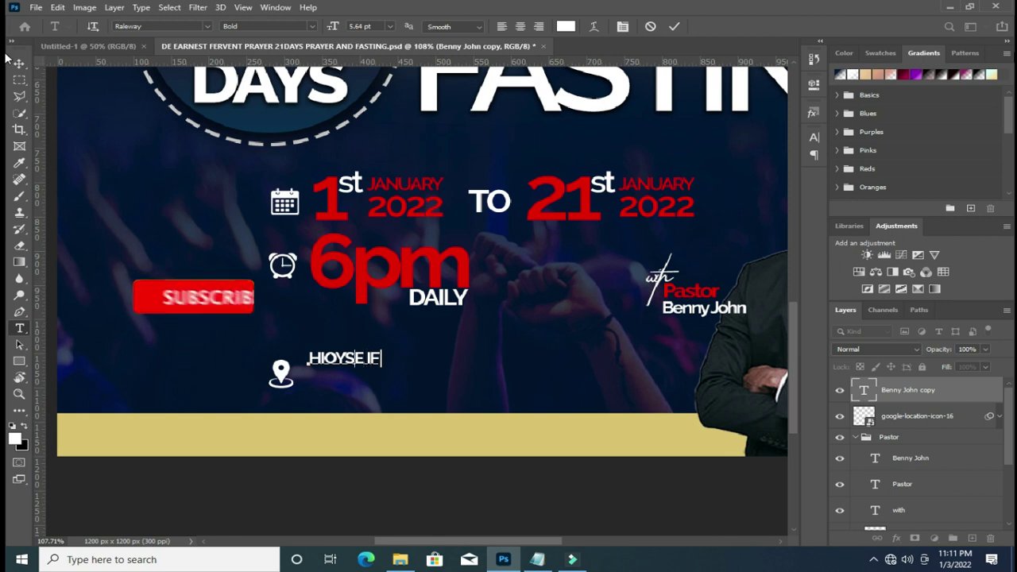
key(BackSpace)
key(BackSpace)
key(BackSpace)
text(OUSE OF)
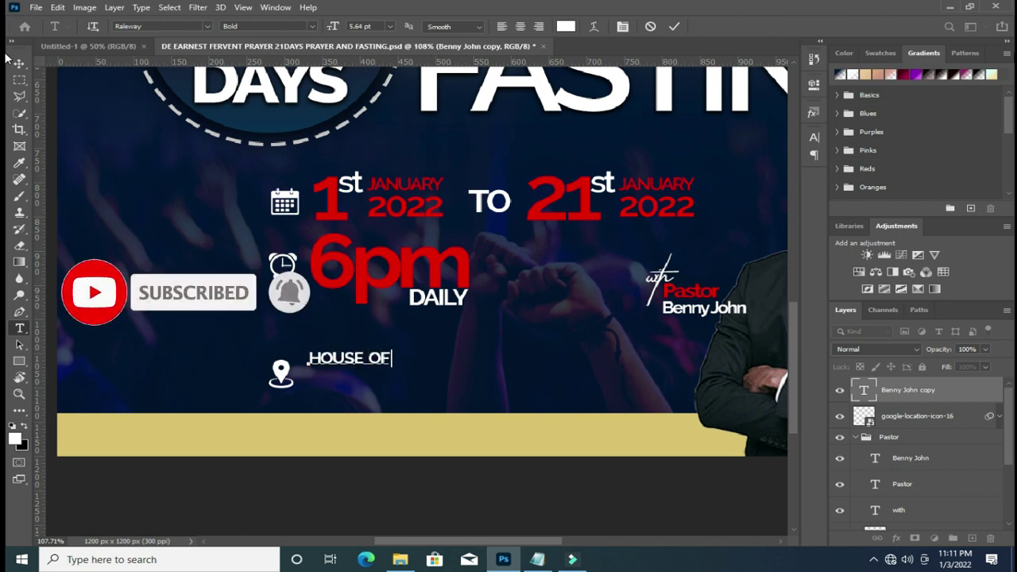
text( SHALOM)
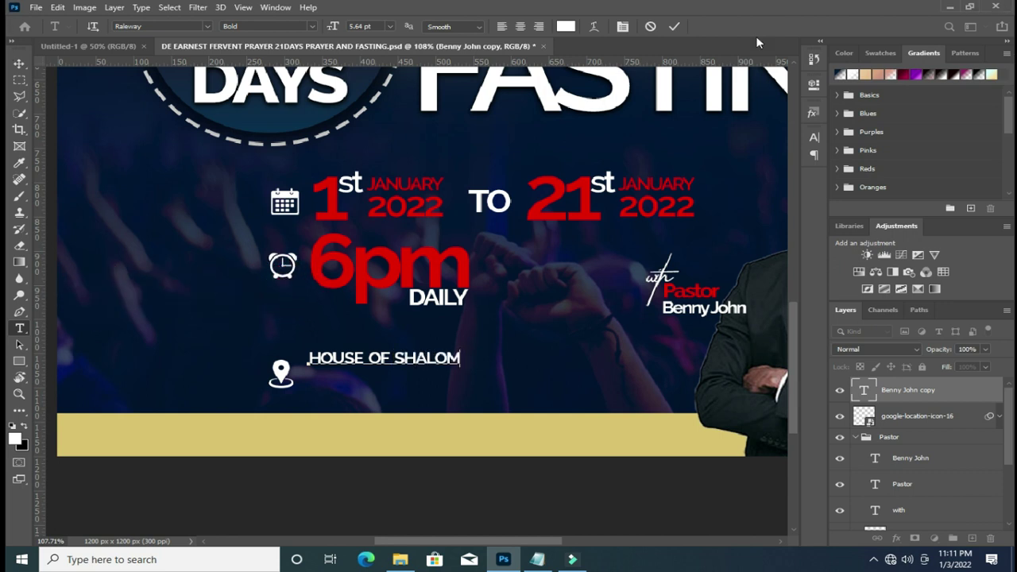
click(674, 27)
click(19, 63)
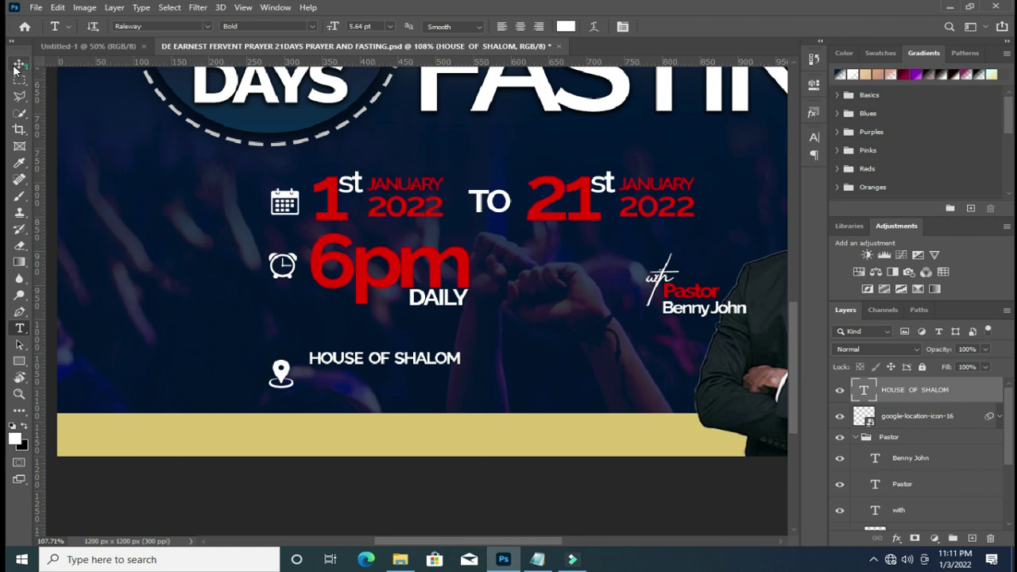
drag(461, 364, 474, 368)
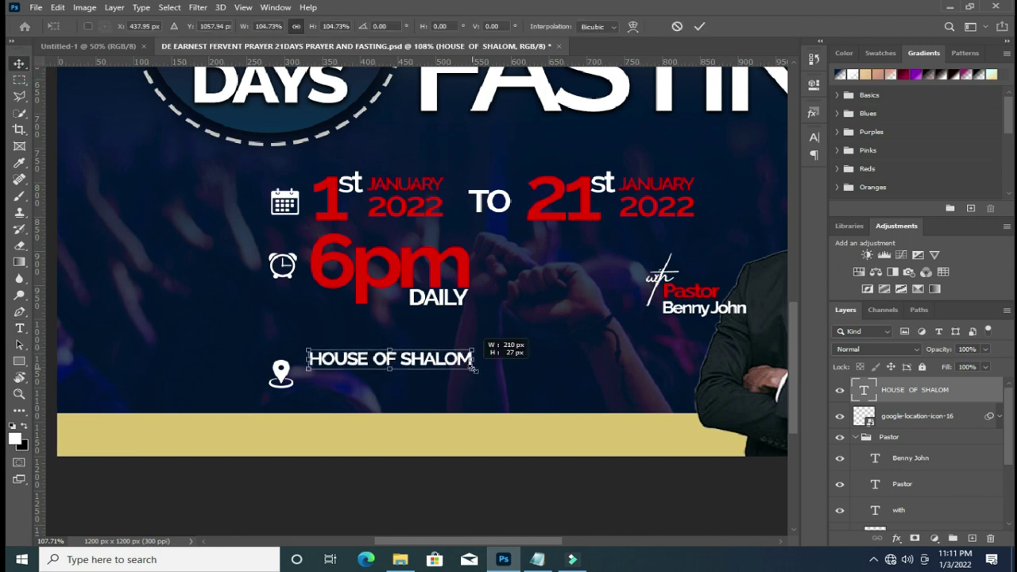
click(698, 27)
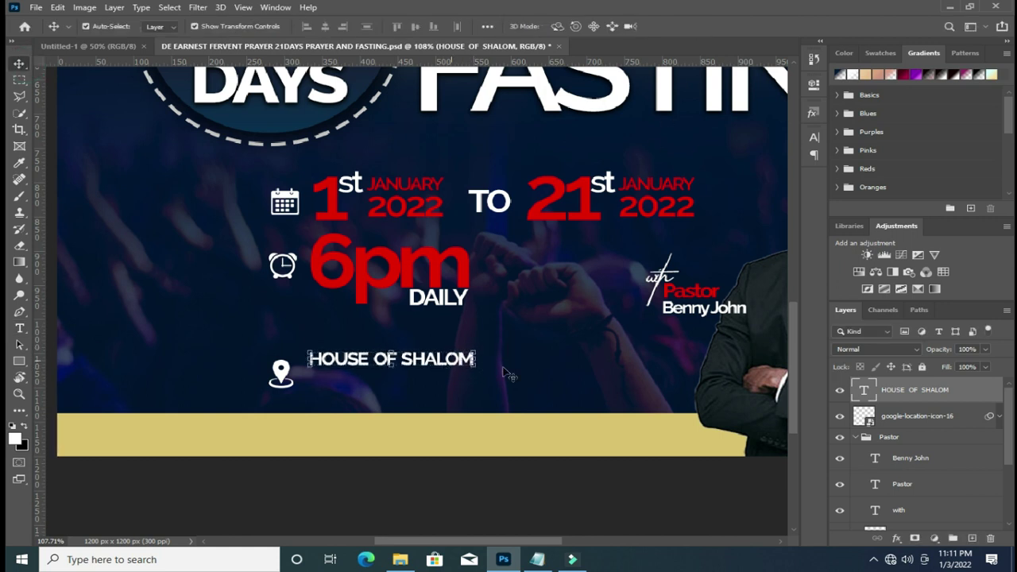
drag(935, 390, 974, 531)
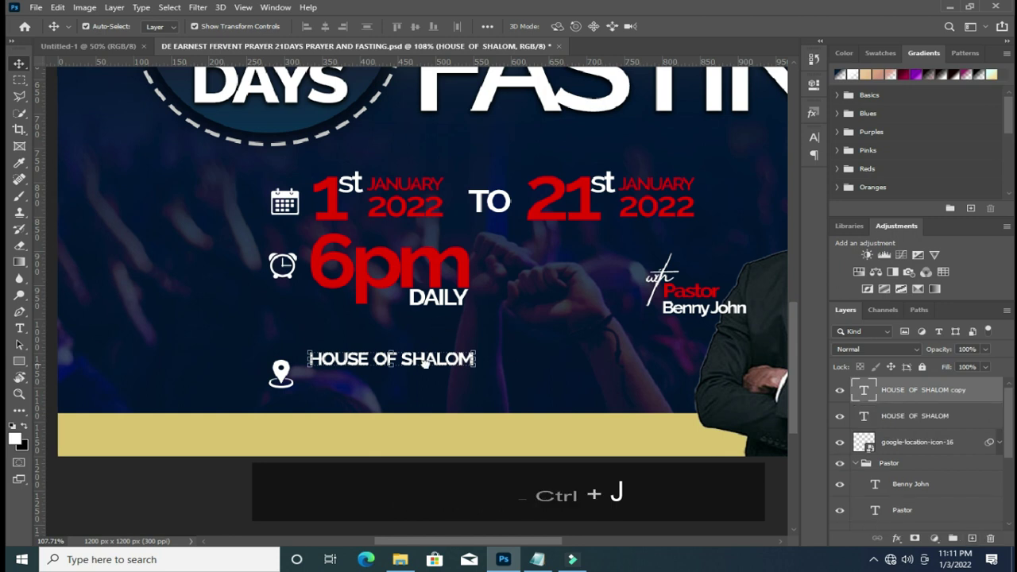
Retype the copy below as 'OPPOSITE WHITE HOUSE' and scale it to about 82%.
drag(424, 359, 425, 379)
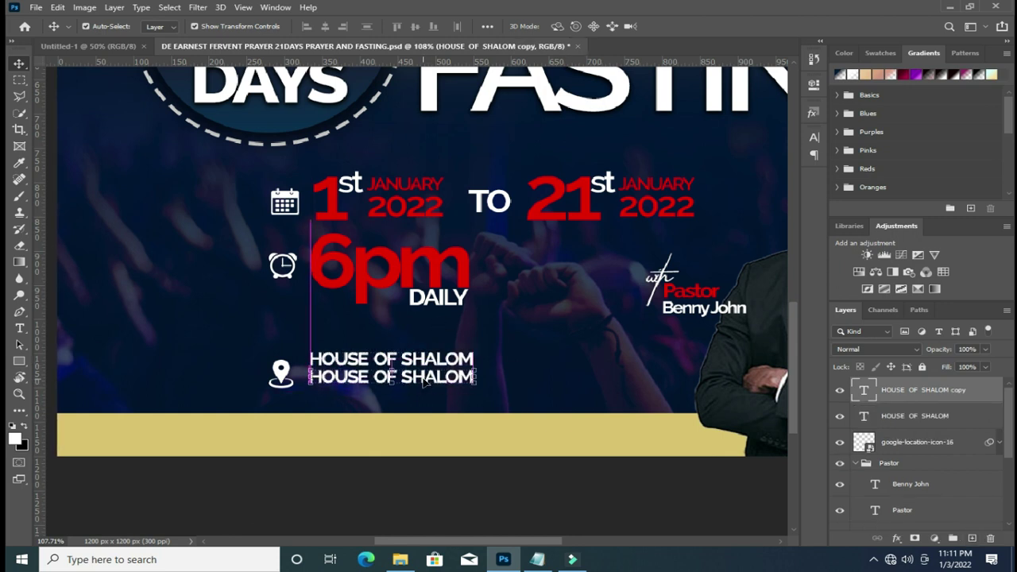
double_click(426, 379)
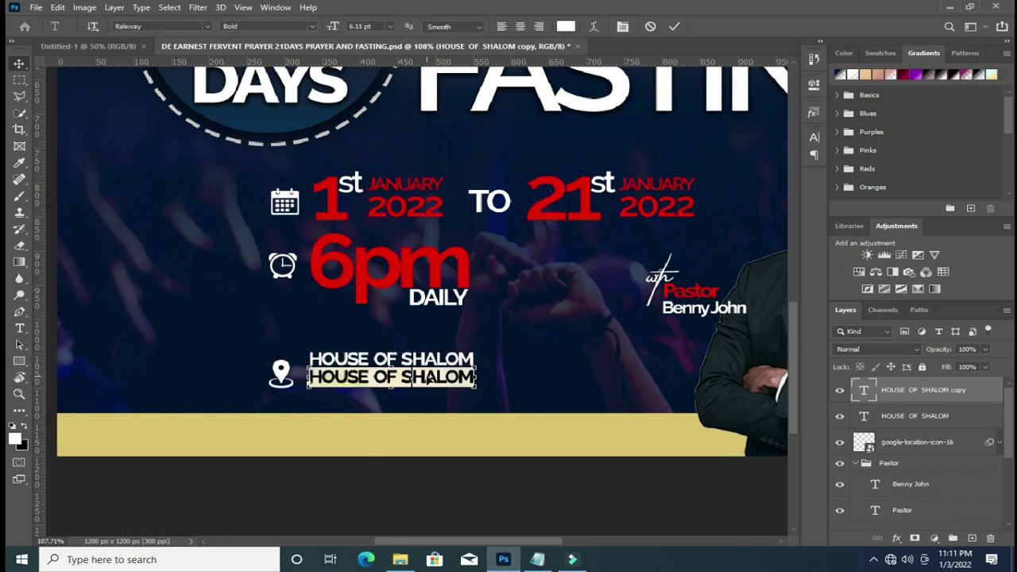
text(o)
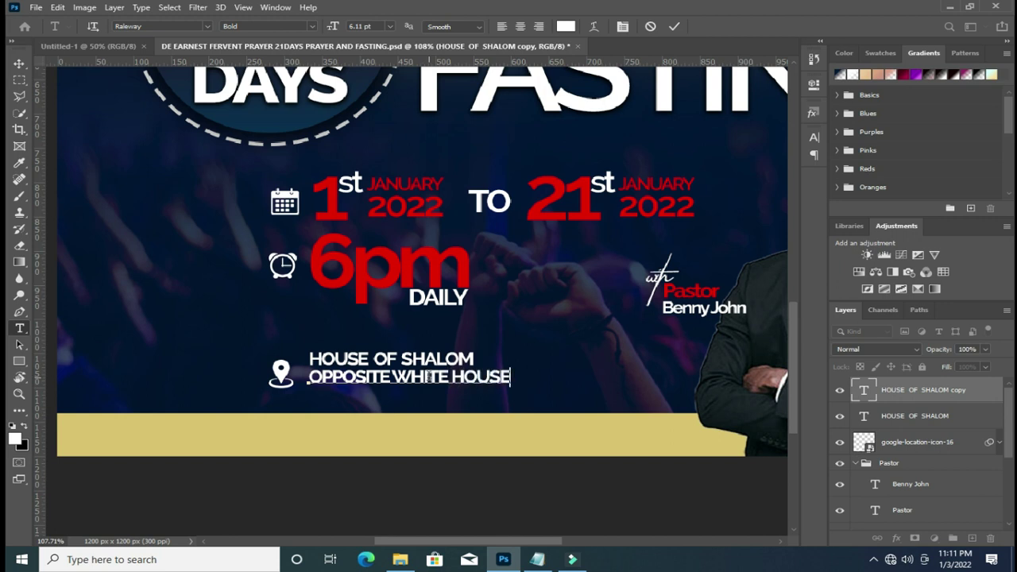
click(670, 26)
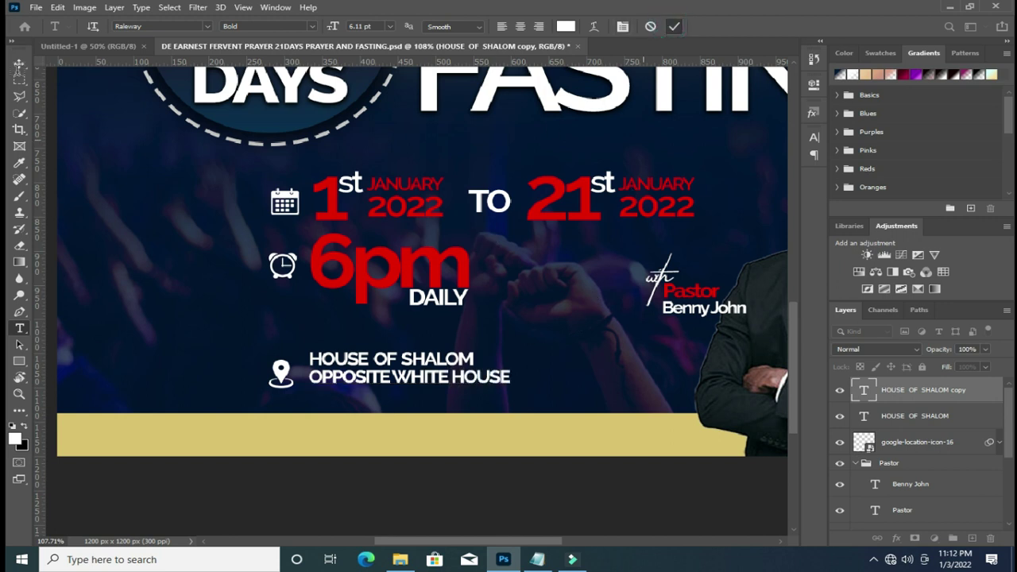
click(19, 63)
click(510, 383)
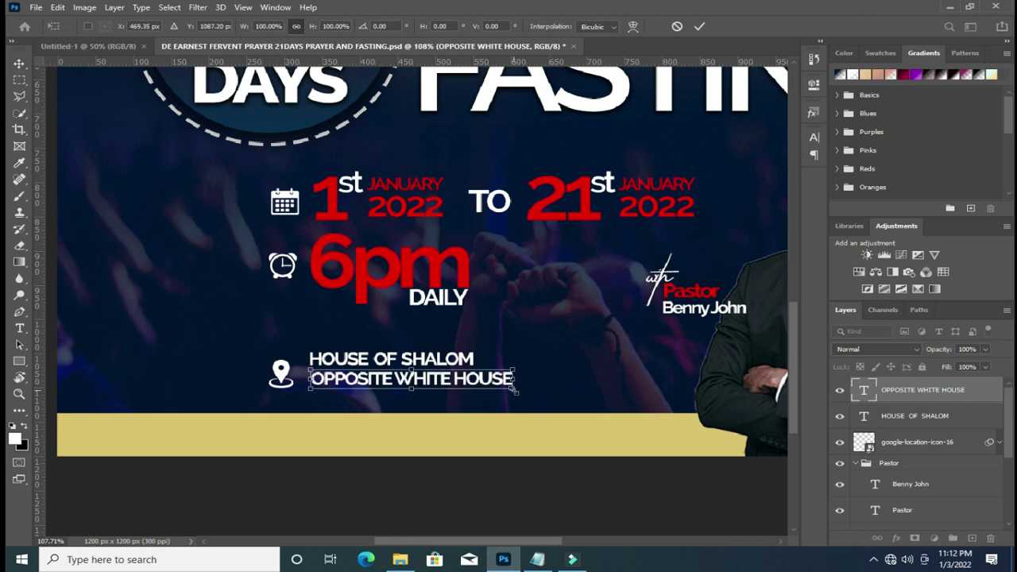
drag(512, 387, 474, 380)
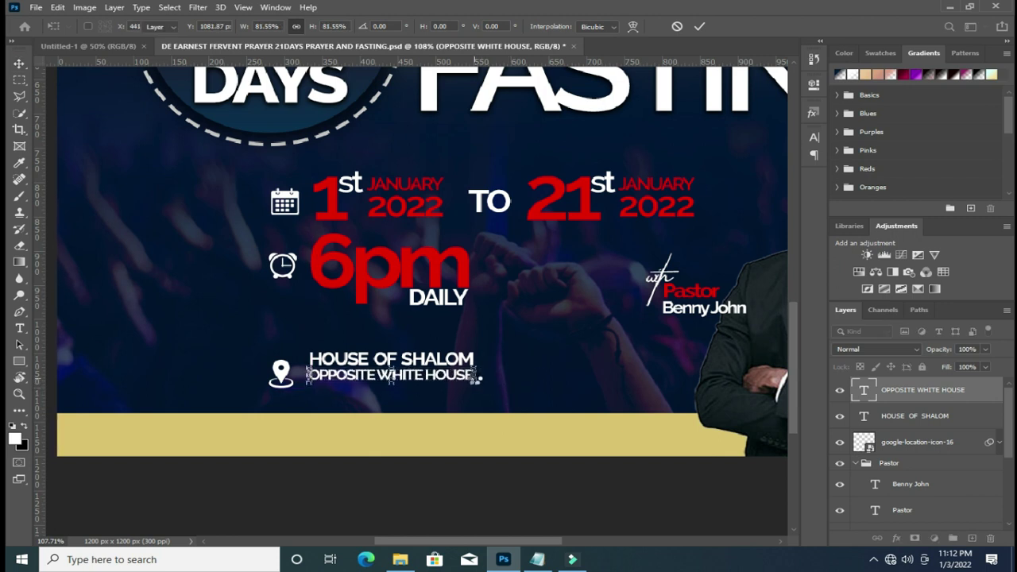
key(Return)
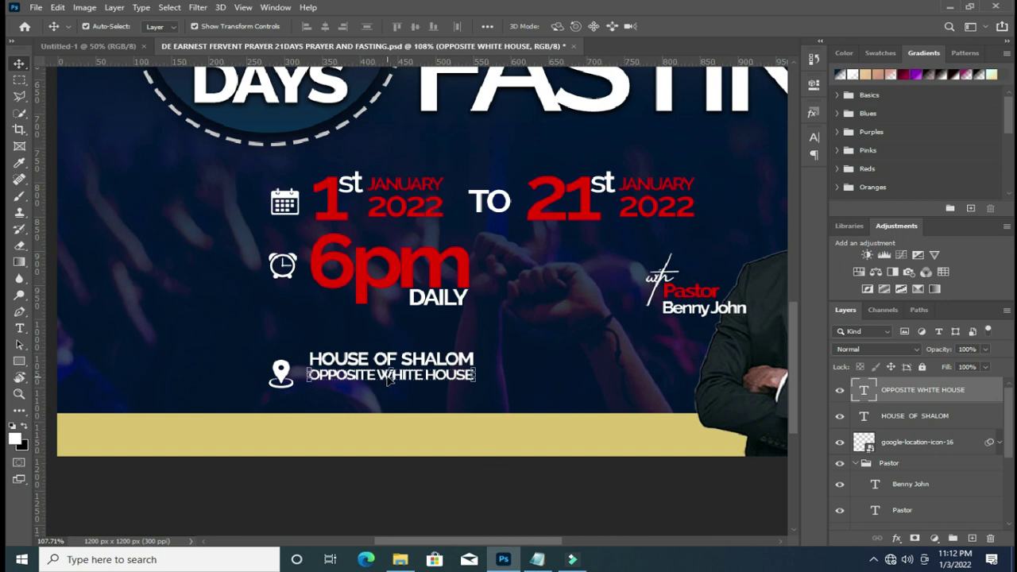
key(ctrl+j)
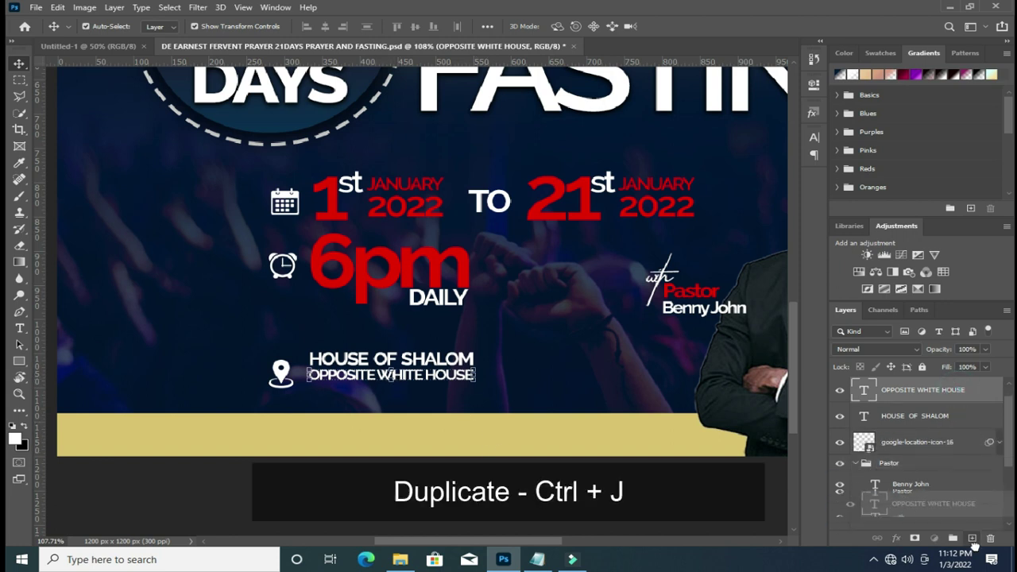
Duplicate OPPOSITE WHITE HOUSE below itself, retype it as 'PHASE III, KADO ABUJA.' and scale it to about 112%.
drag(404, 380, 403, 390)
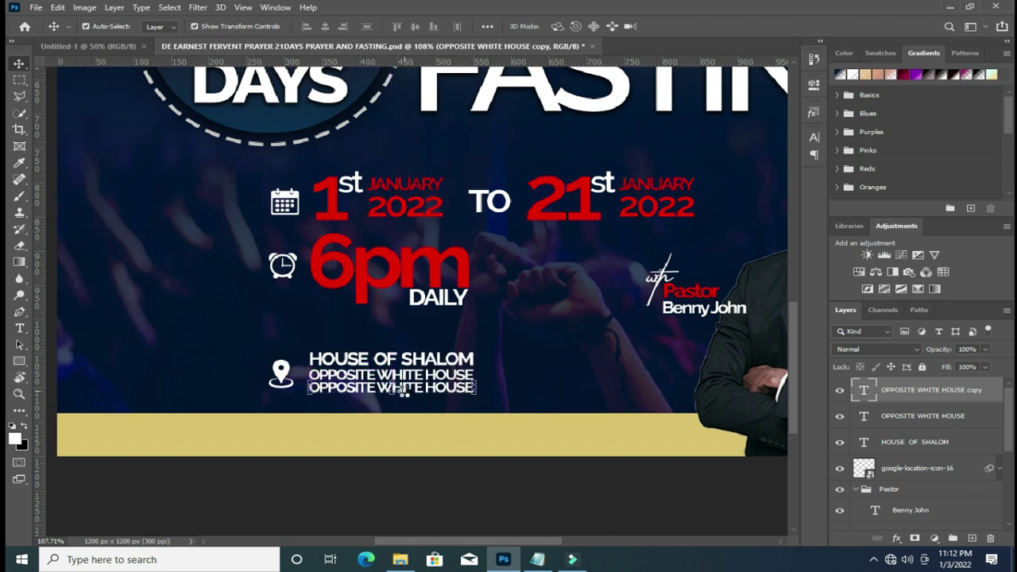
double_click(411, 388)
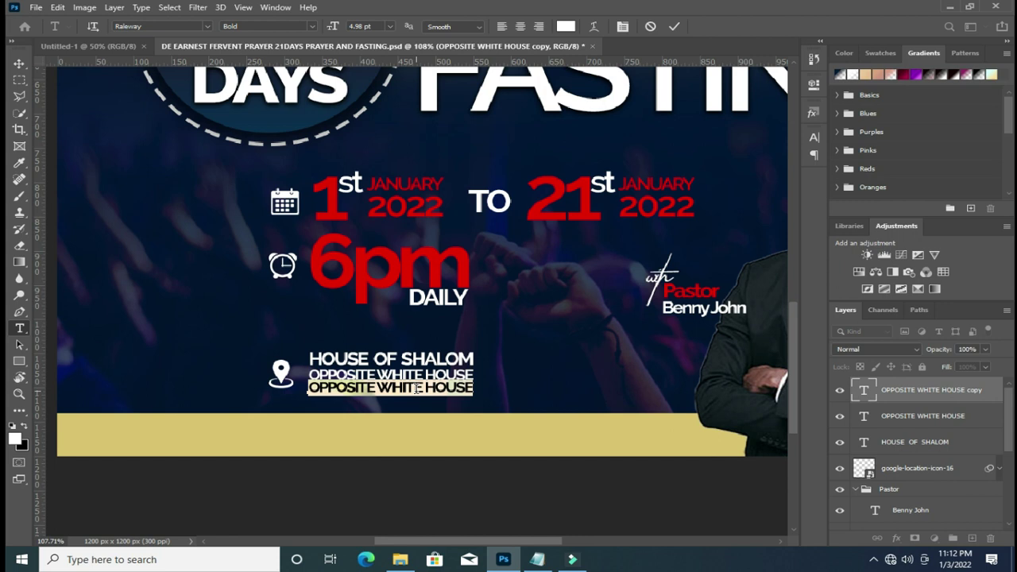
text(PHASE III, KADO ABUJA)
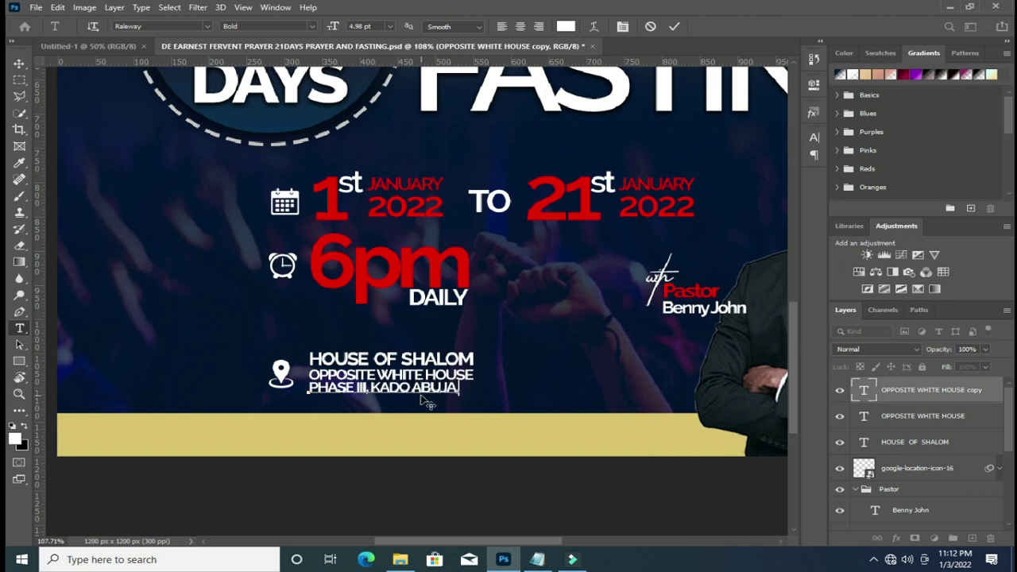
click(673, 26)
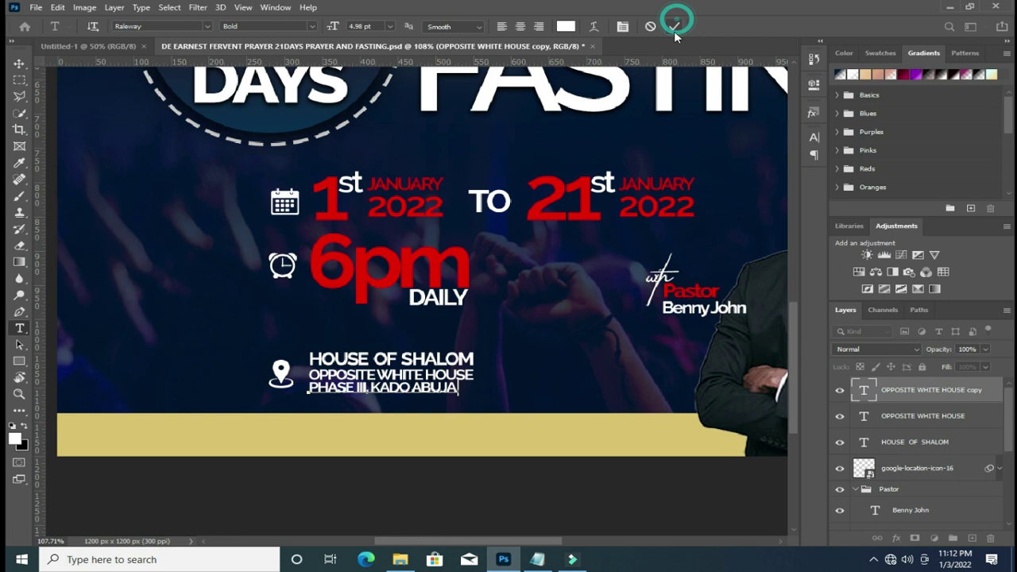
click(19, 62)
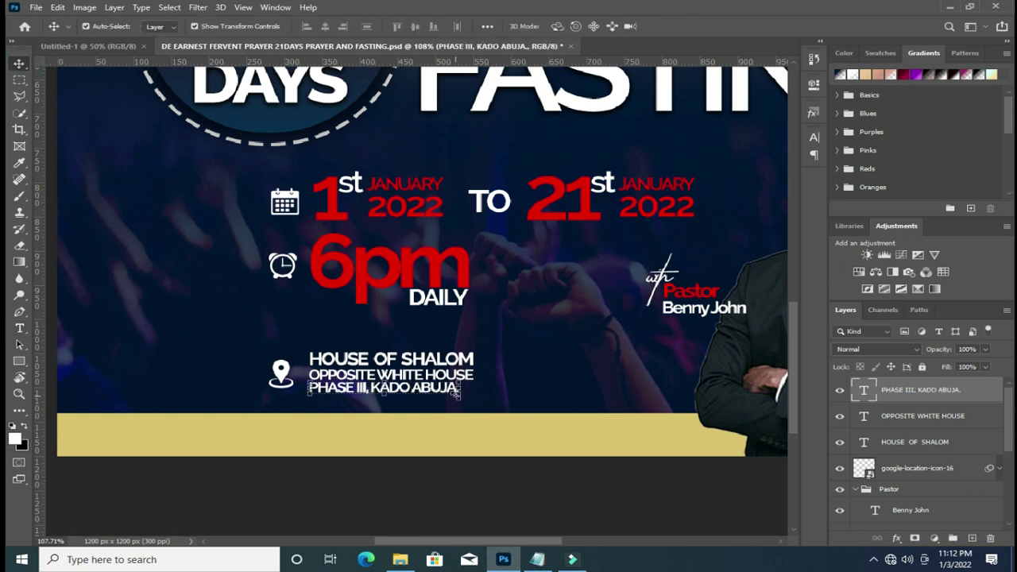
drag(456, 394, 475, 401)
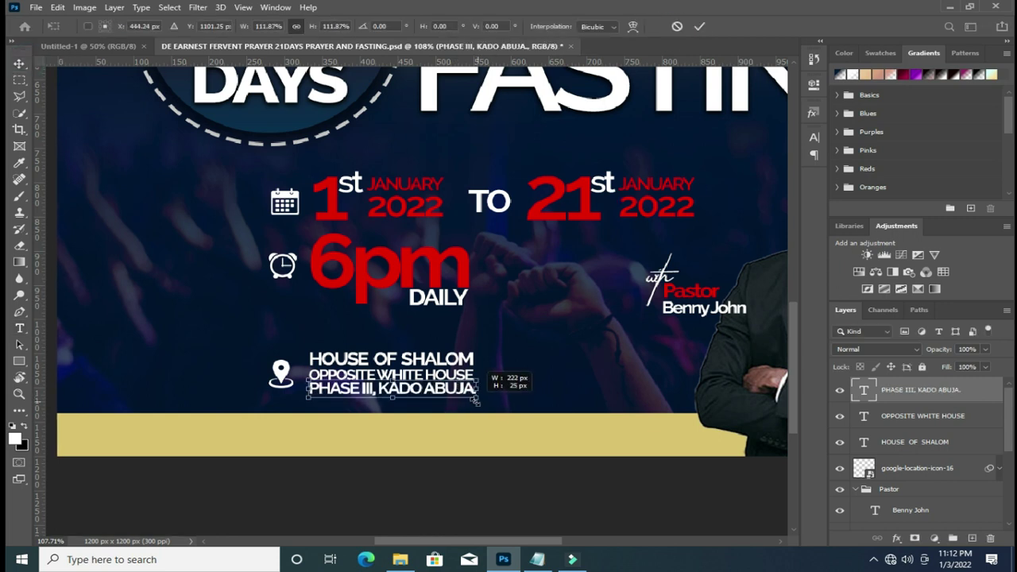
key(Return)
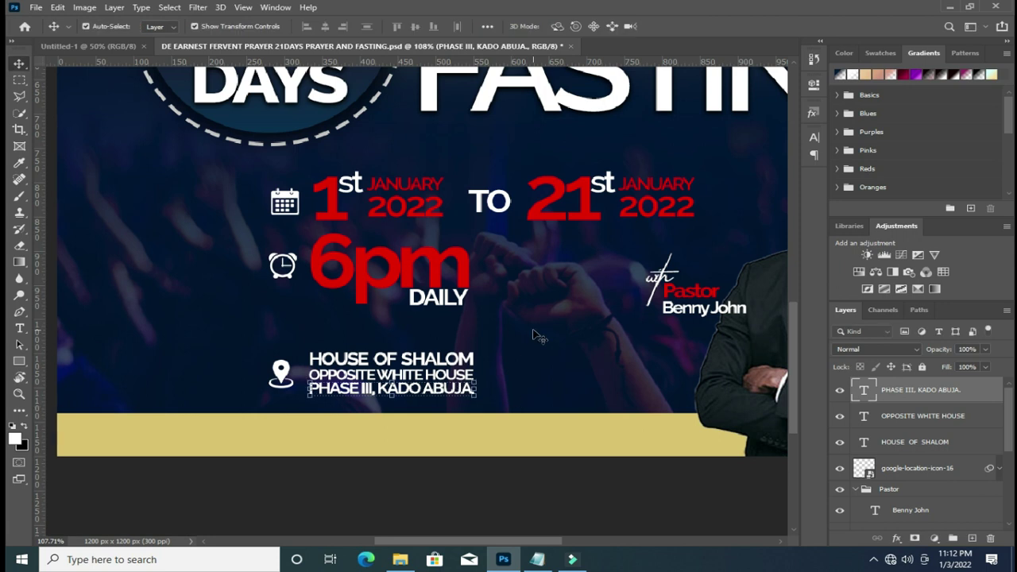
Set tracking 60 on PHASE III, KADO ABUJA. and OPPOSITE WHITE HOUSE, then enlarge OPPOSITE WHITE HOUSE slightly.
click(814, 142)
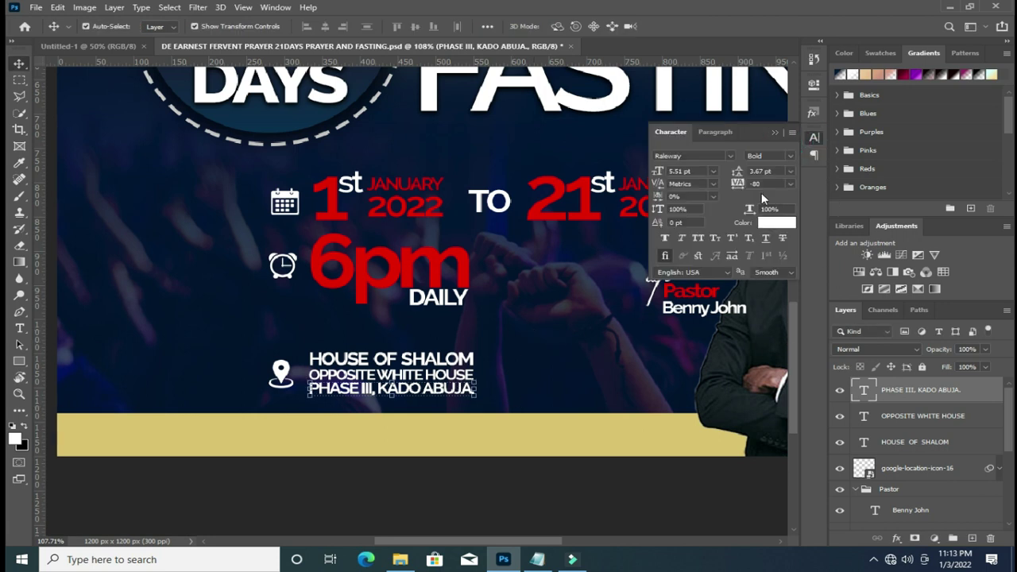
drag(734, 185, 736, 183)
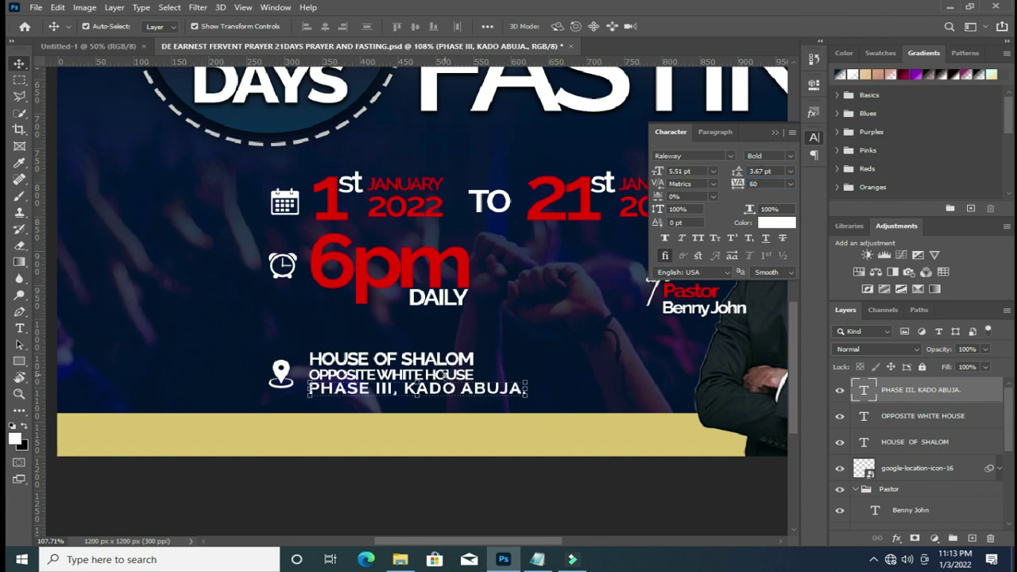
click(906, 419)
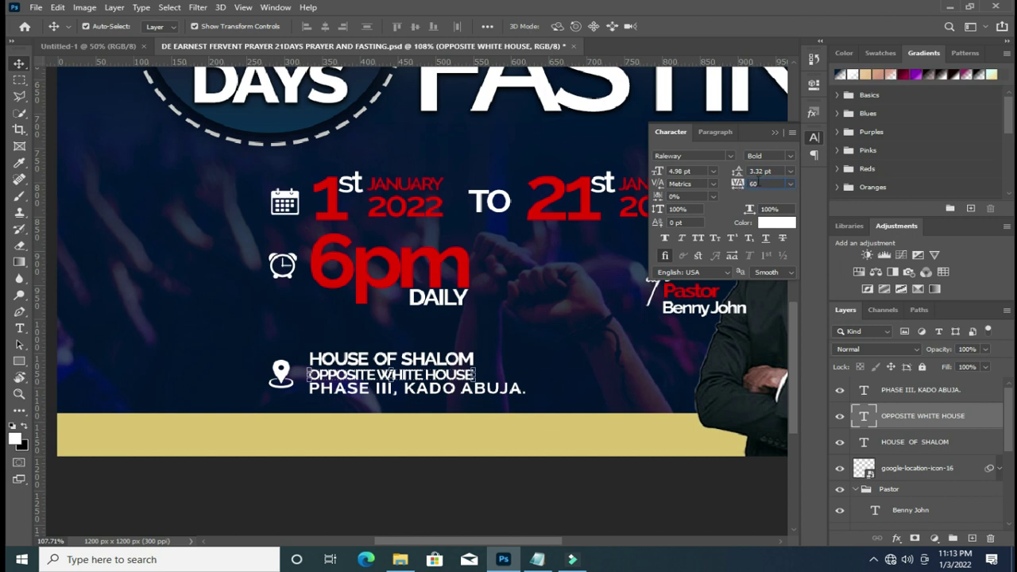
key(Return)
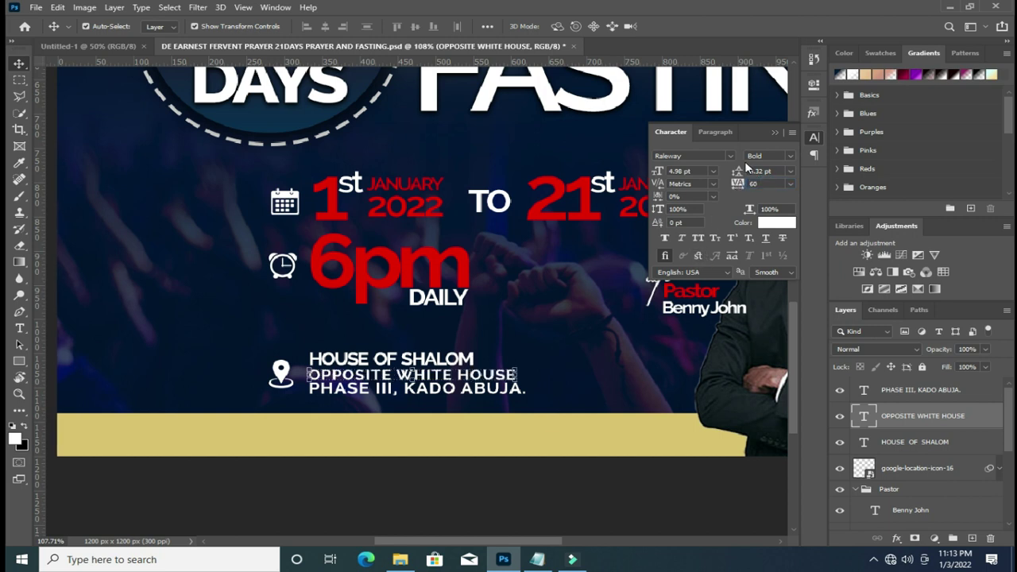
scroll(515, 383, up, 2)
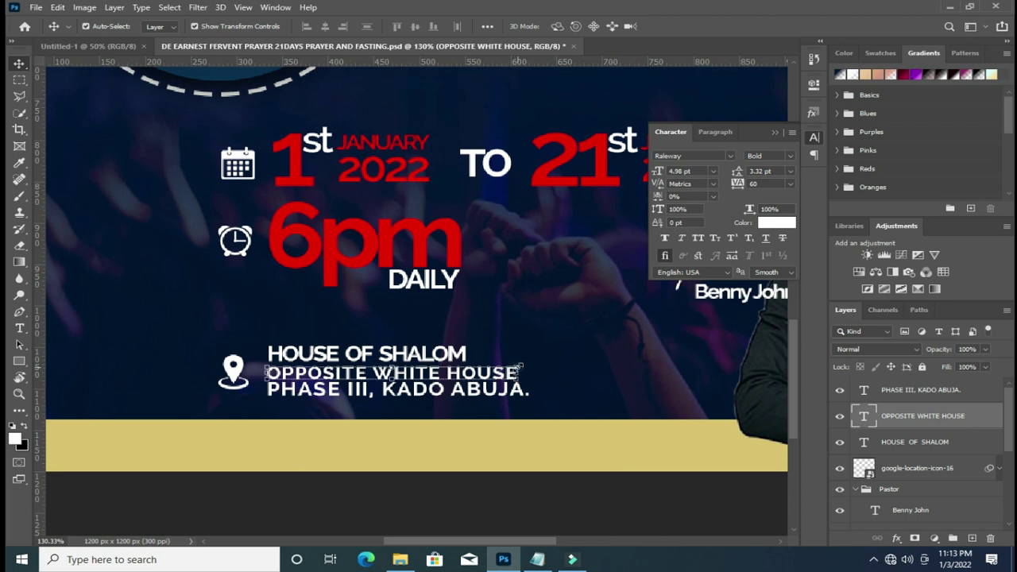
drag(518, 367, 530, 363)
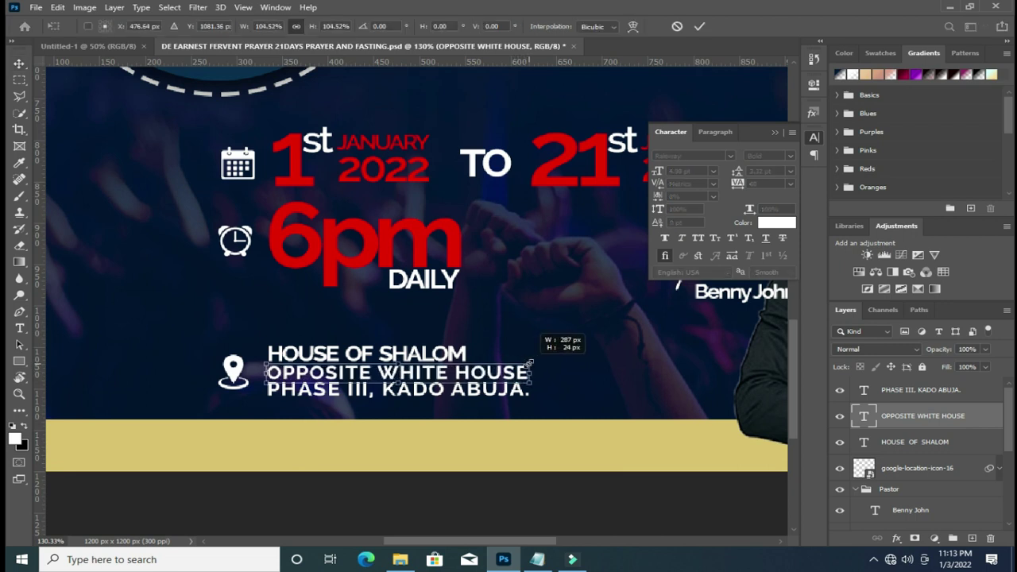
key(Return)
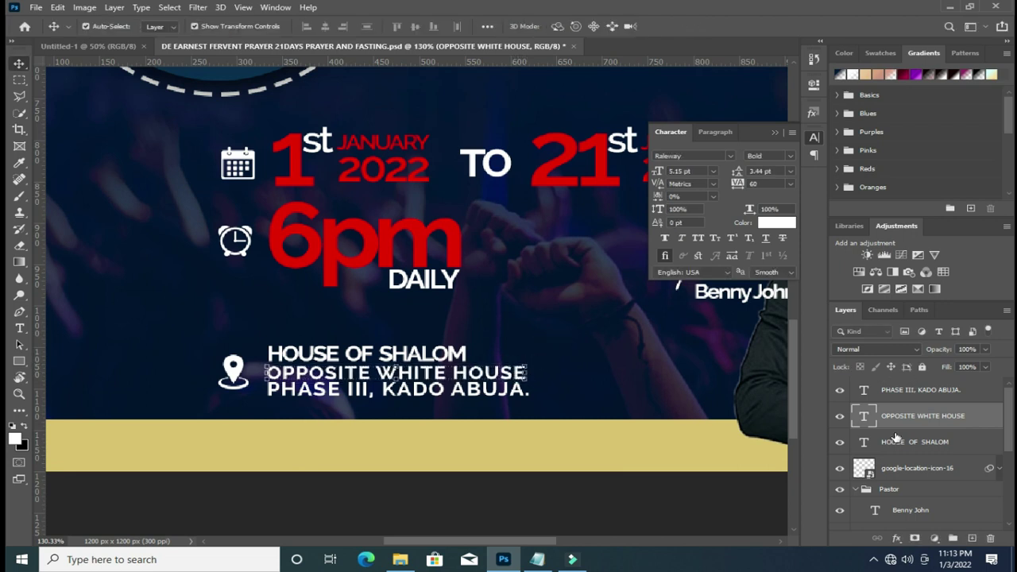
Set HOUSE OF SHALOM tracking to 60 and enlarge it to about 103%.
click(896, 438)
click(767, 184)
text(0)
key(Return)
click(776, 135)
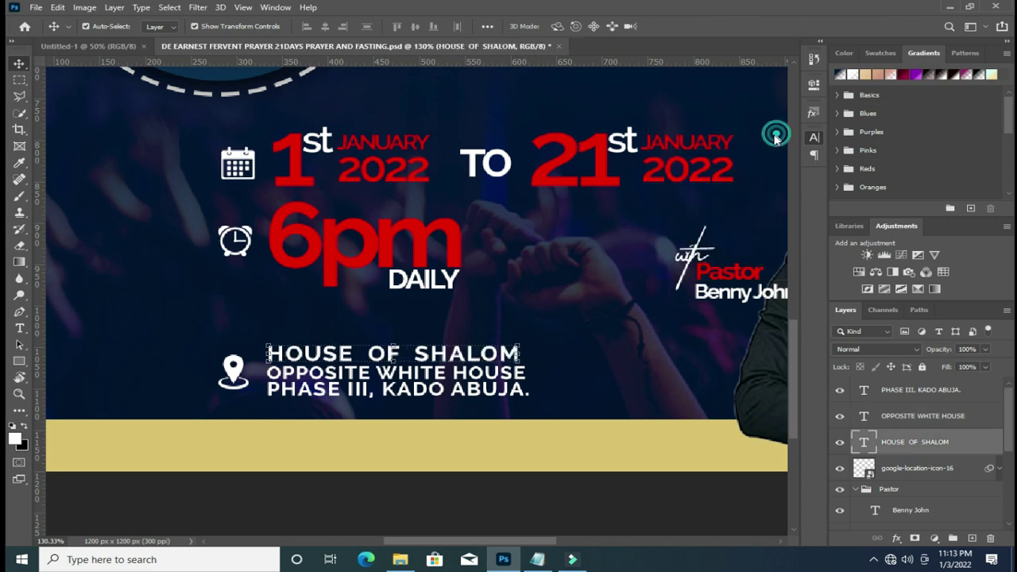
key(ctrl+t)
drag(521, 344, 530, 339)
key(Return)
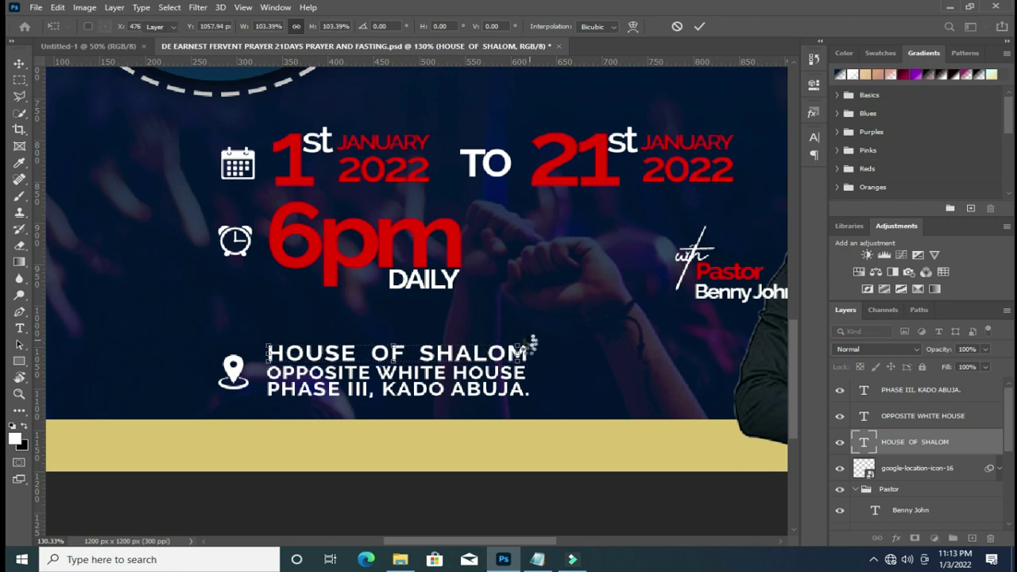
click(509, 485)
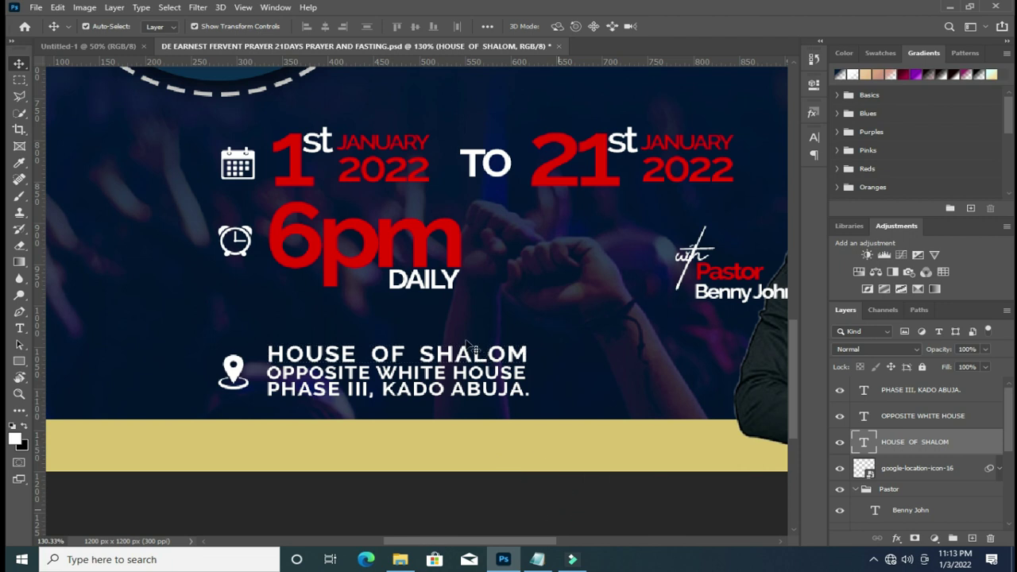
click(417, 395)
click(479, 488)
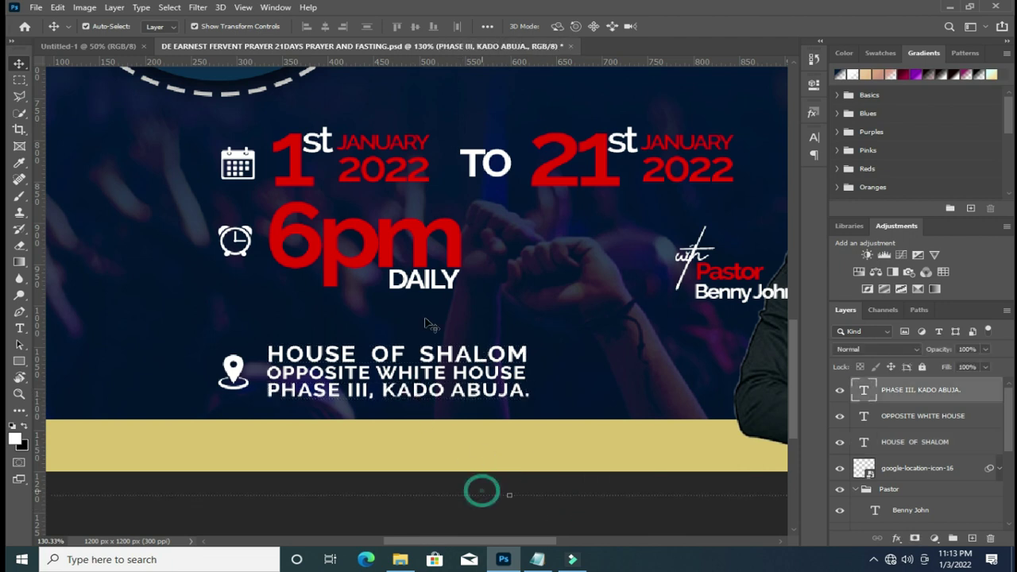
Group the venue address layers into a new group and collapse the Pastor and other expanded groups.
key(ctrl+0)
scroll(707, 371, down, 2)
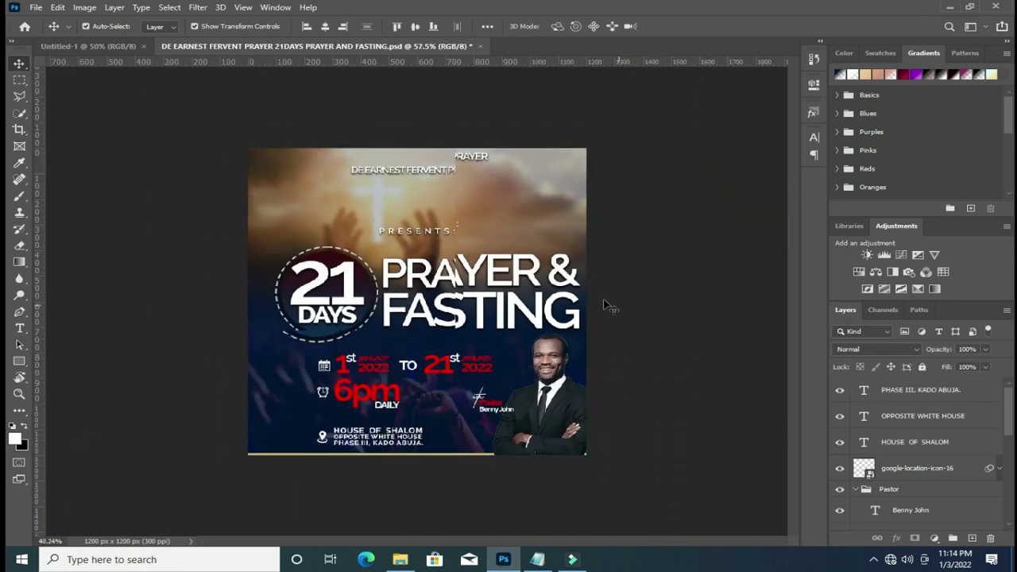
click(896, 396)
shift+click(912, 469)
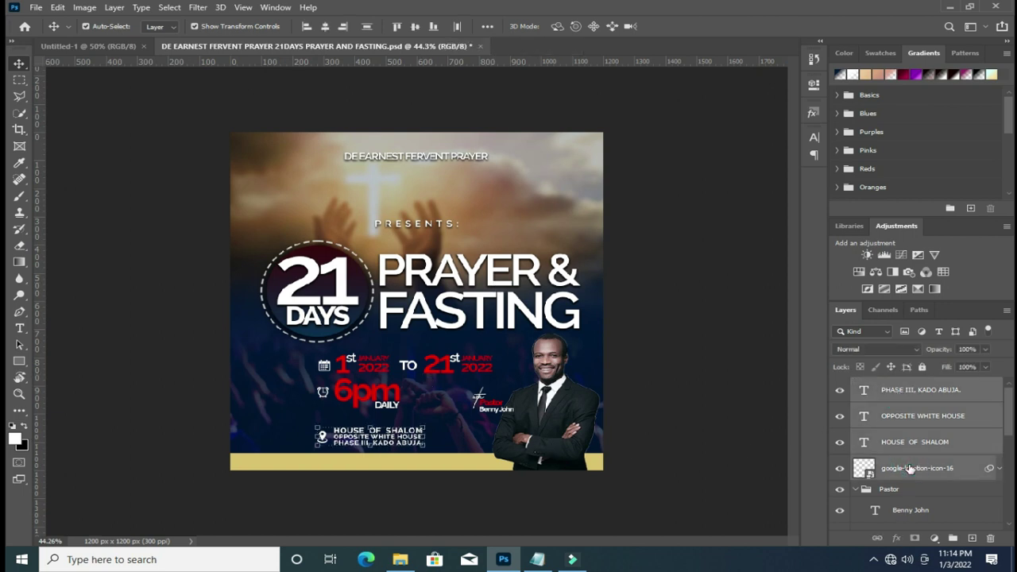
drag(913, 468, 953, 538)
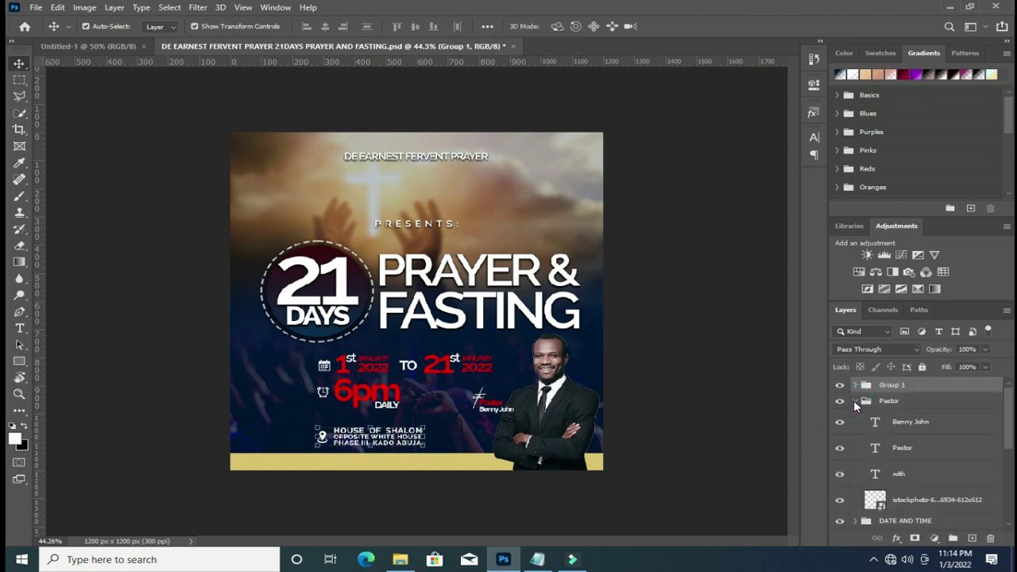
click(855, 401)
click(854, 464)
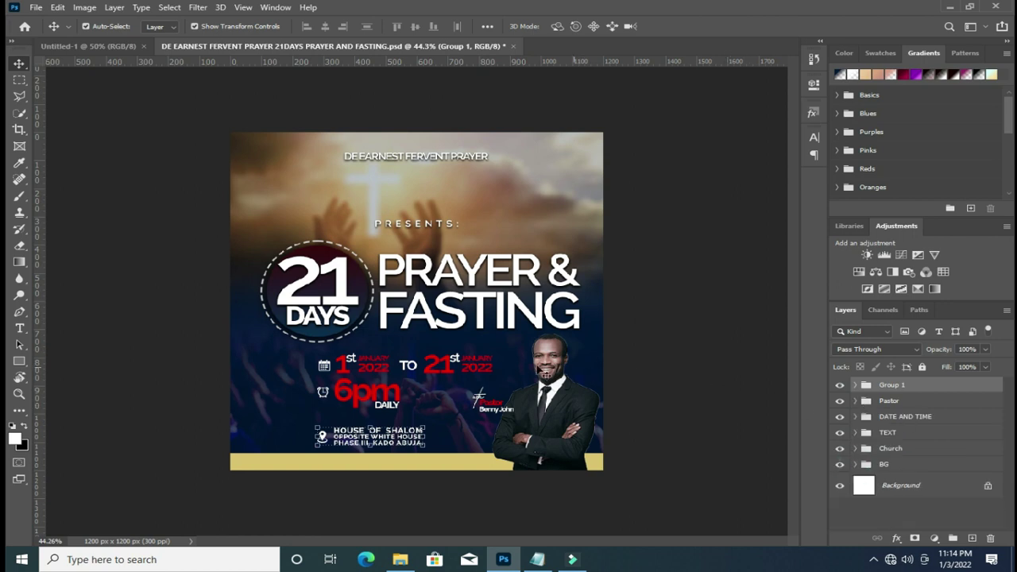
click(361, 254)
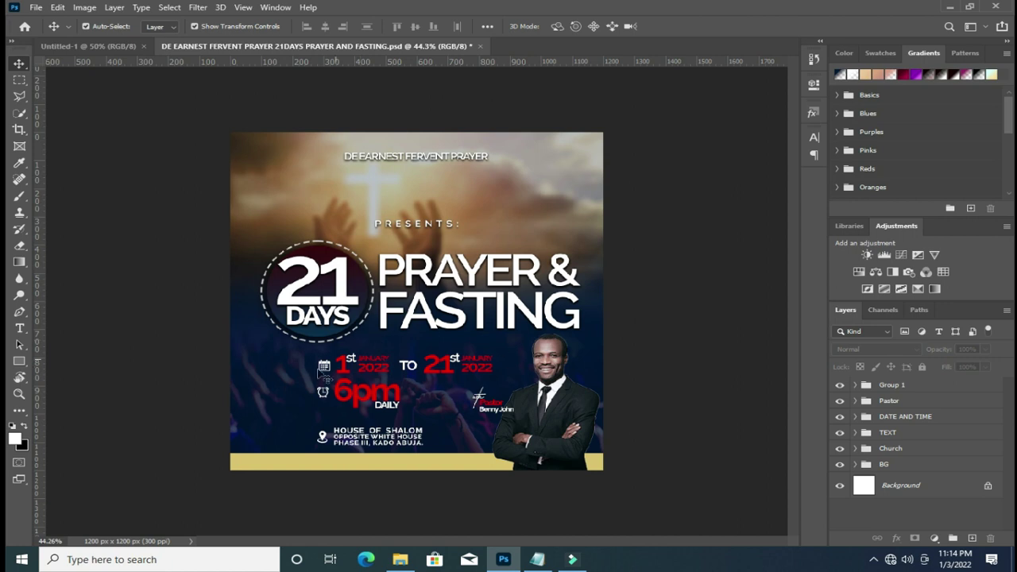
Resize the clock icon beside 6pm and collapse the DATE AND TIME group.
scroll(326, 389, up, 2)
scroll(326, 390, up, 2)
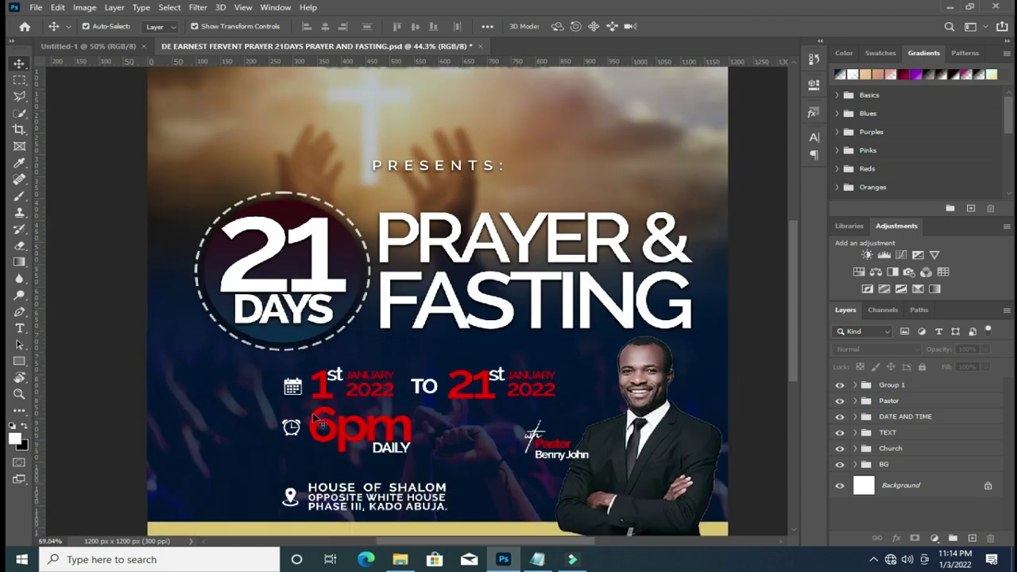
scroll(301, 421, up, 1)
click(286, 433)
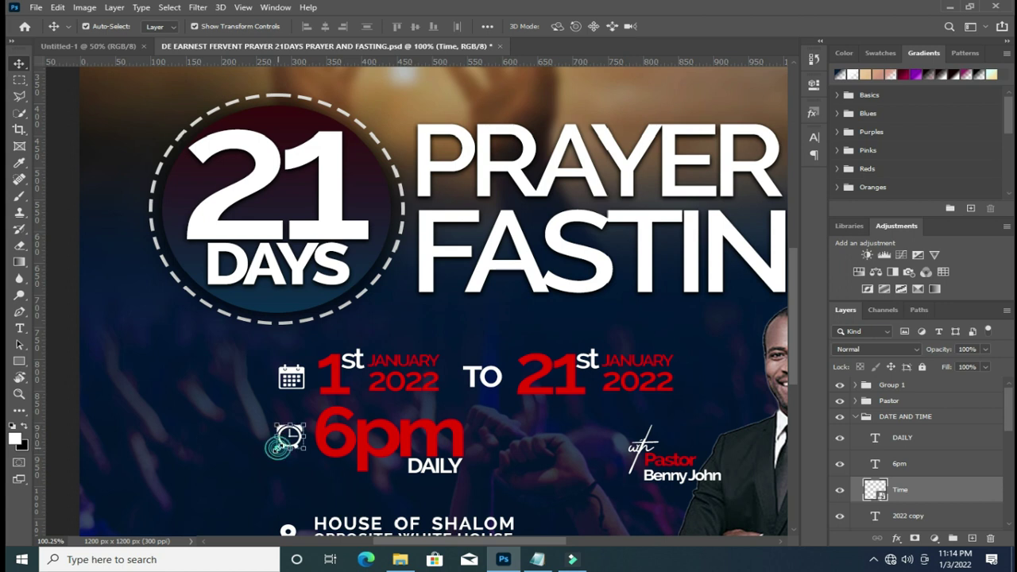
drag(279, 445, 277, 449)
click(676, 26)
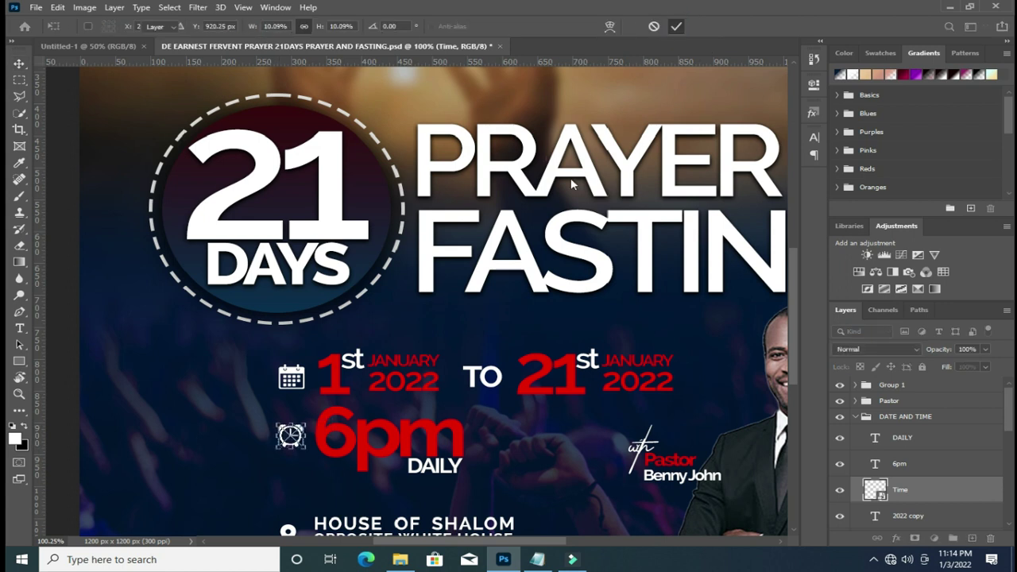
scroll(164, 318, down, 1)
scroll(164, 318, down, 1)
scroll(436, 278, down, 1)
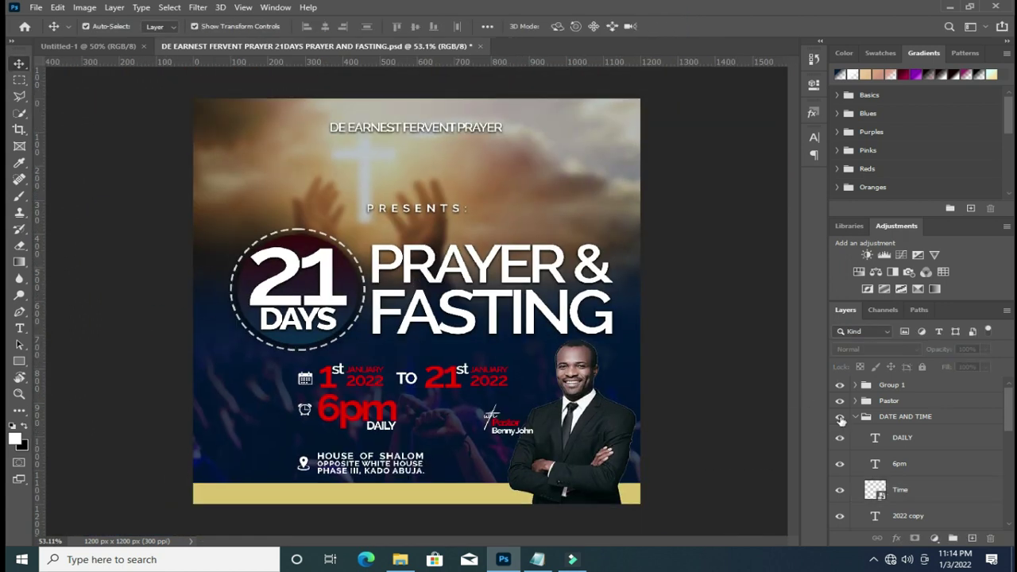
click(854, 416)
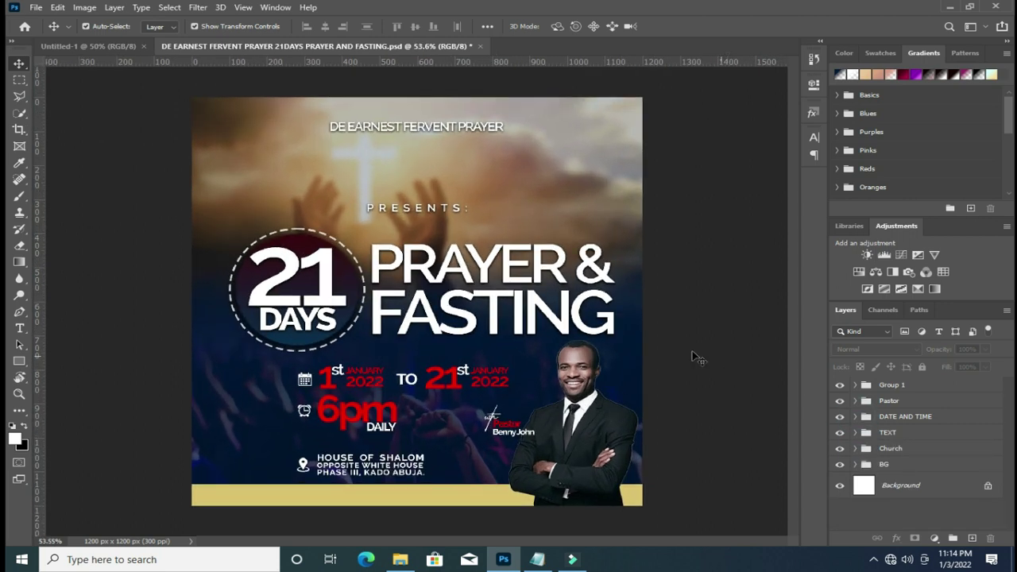
key(alt+e)
Stamp all visible layers into Layer 1 with Shift+Ctrl+Alt+E and apply Filter > Camera Raw Filter.
key(Escape)
key(shift+ctrl+alt+e)
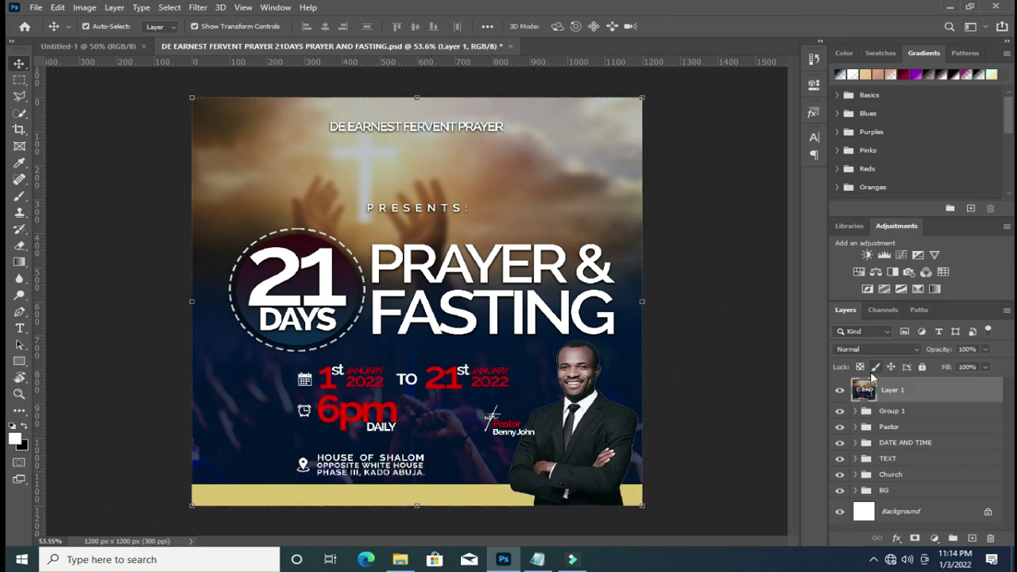
click(198, 8)
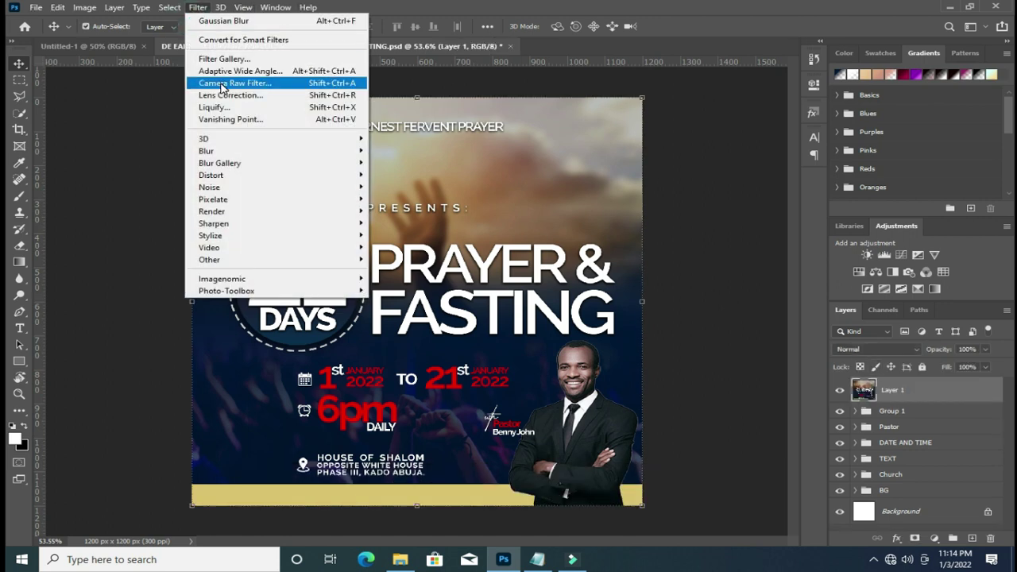
click(230, 85)
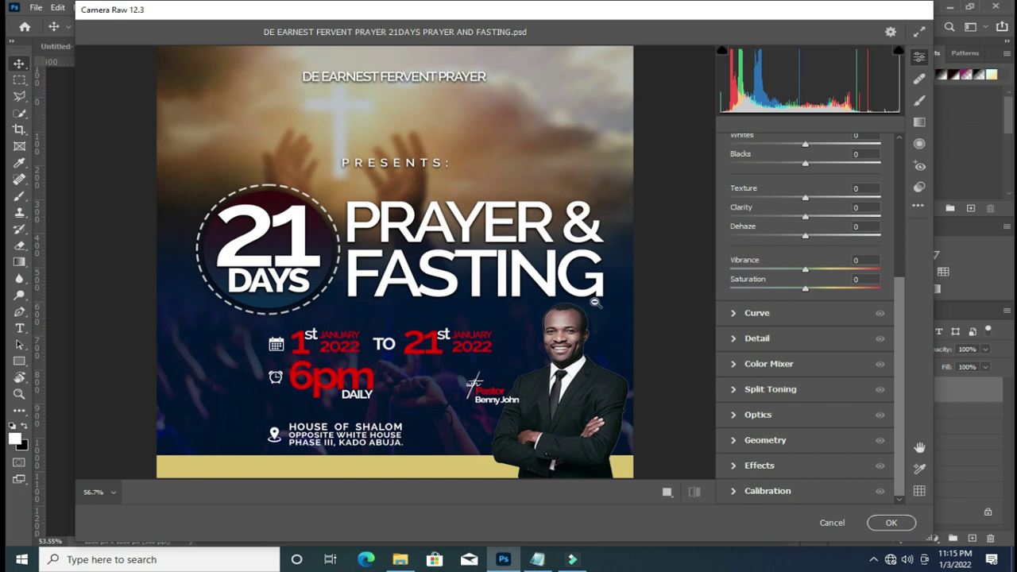
Grade in Camera Raw: Temperature -25, Tint +22, Contrast +17, Shadows -21, Clarity/Dehaze +11, Vibrance +14, Saturation +11.
scroll(829, 237, up, 6)
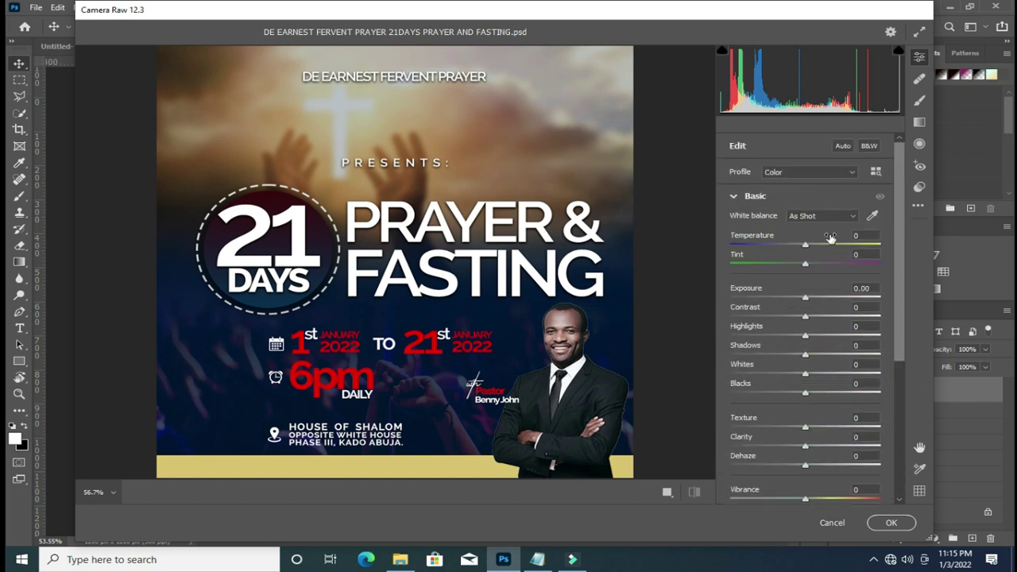
mouse_move(804, 248)
mouse_down()
mouse_move(785, 246)
mouse_move(822, 269)
mouse_up()
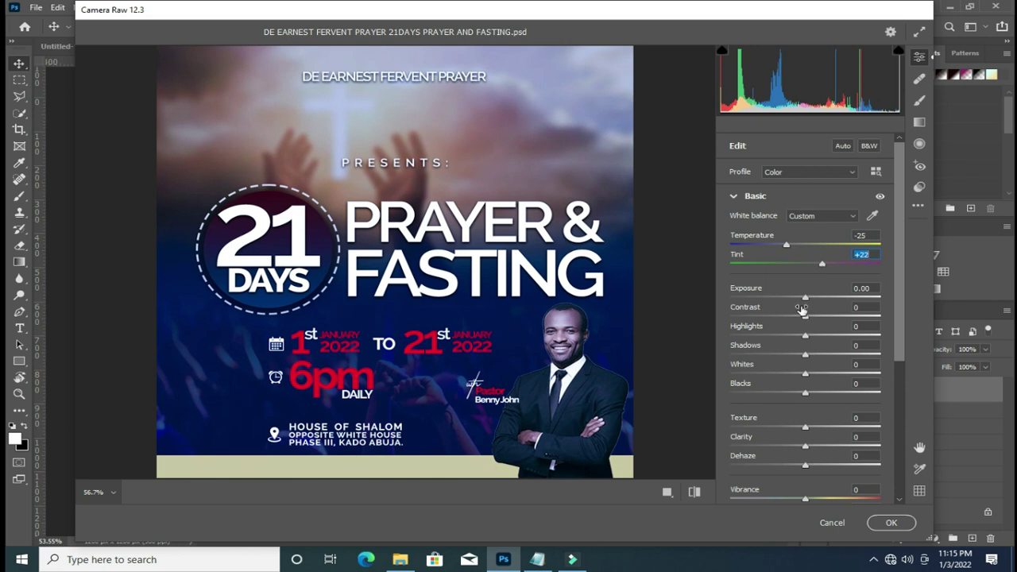
drag(806, 316, 817, 319)
drag(805, 356, 788, 357)
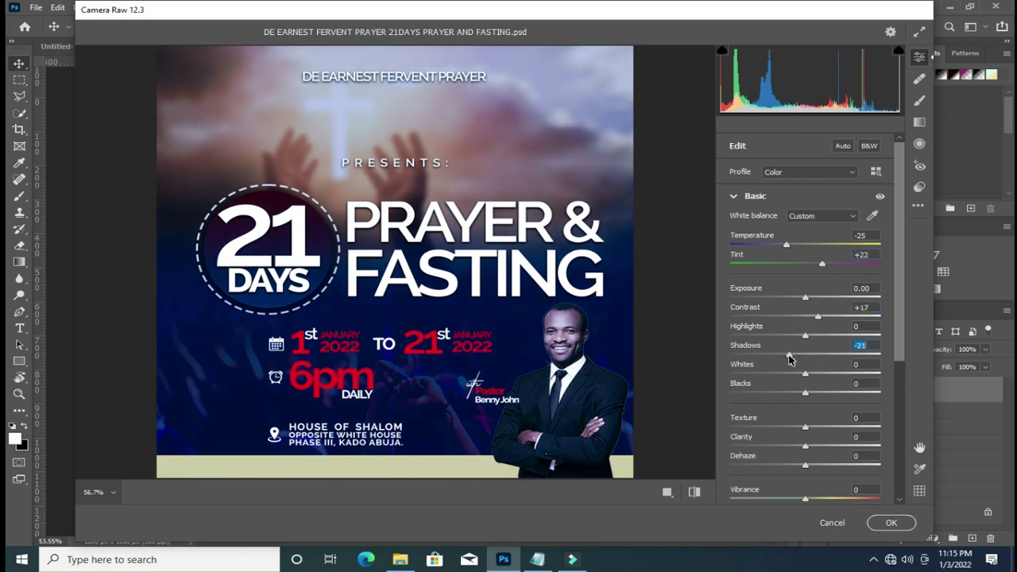
mouse_move(805, 446)
mouse_down()
mouse_move(818, 451)
mouse_move(814, 469)
mouse_up()
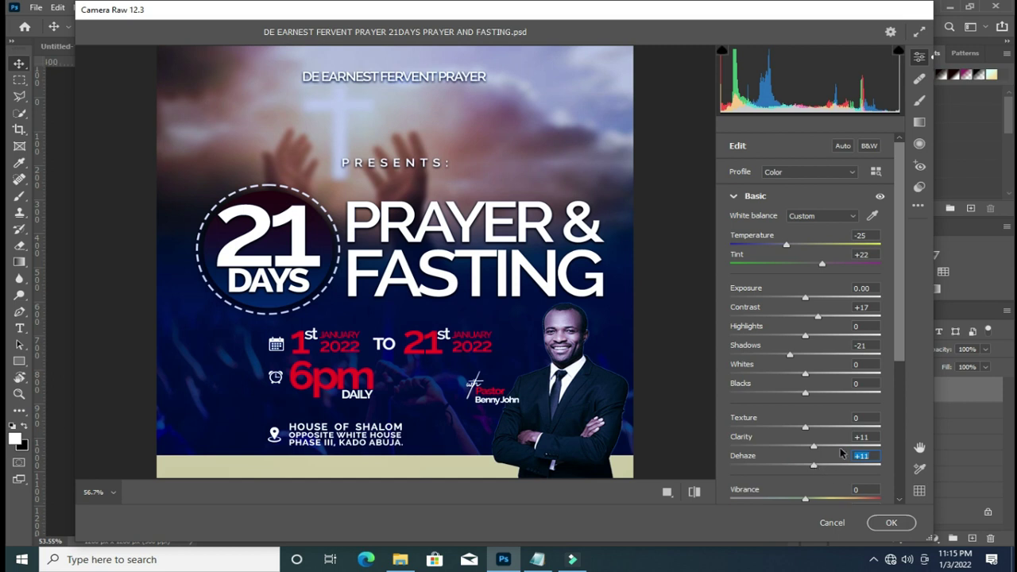
scroll(840, 460, down, 2)
mouse_move(804, 437)
mouse_down()
mouse_move(822, 443)
mouse_move(813, 459)
mouse_up()
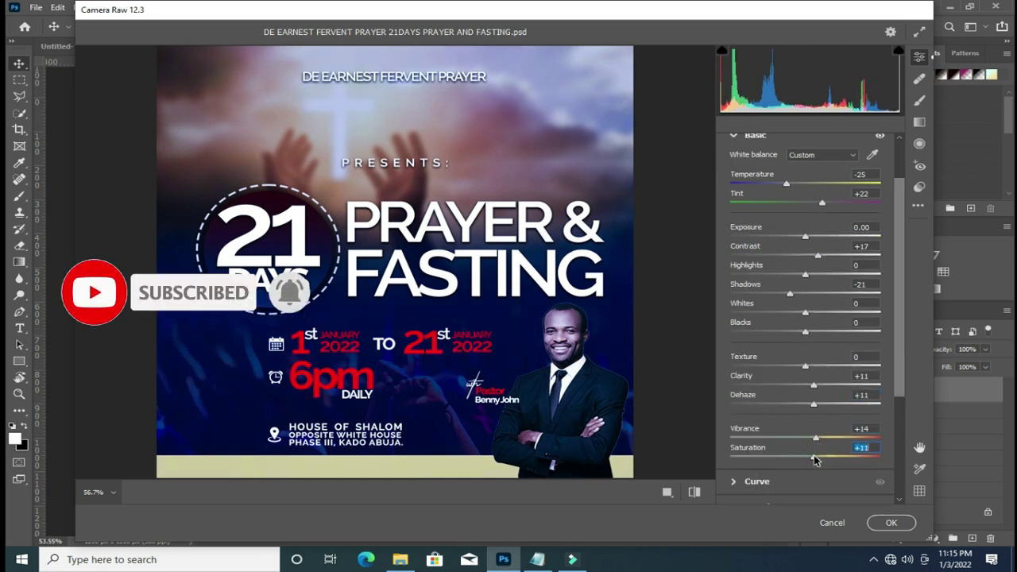
click(890, 522)
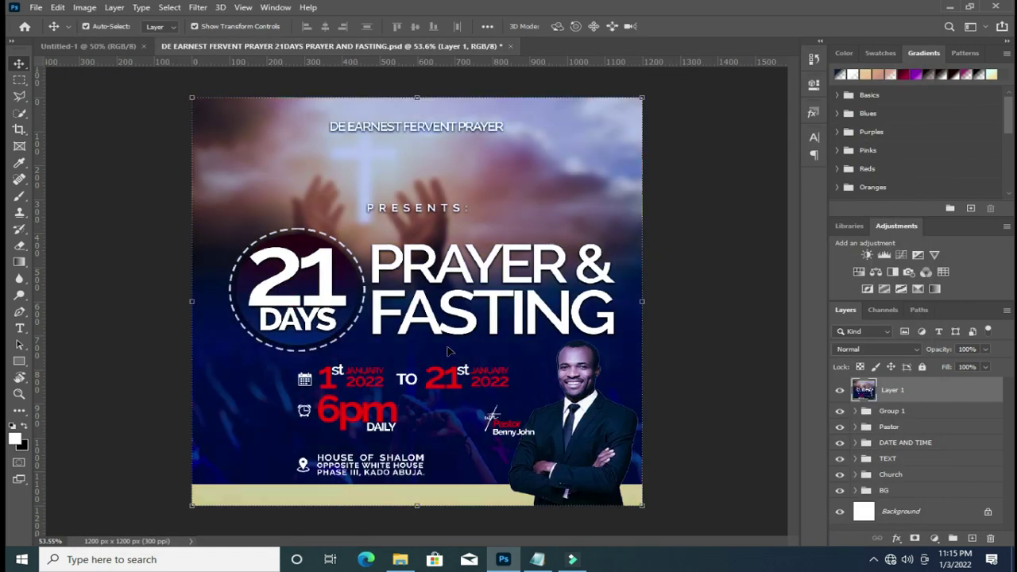